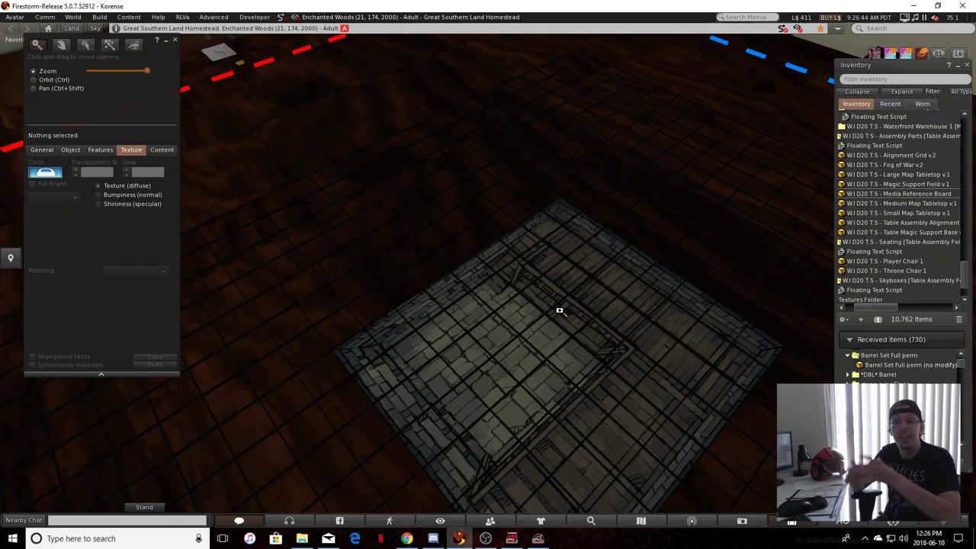
Frame the stone-and-wood map tile on the table and switch the build tool to edit mode
left_click_drag(511, 302, 398, 311)
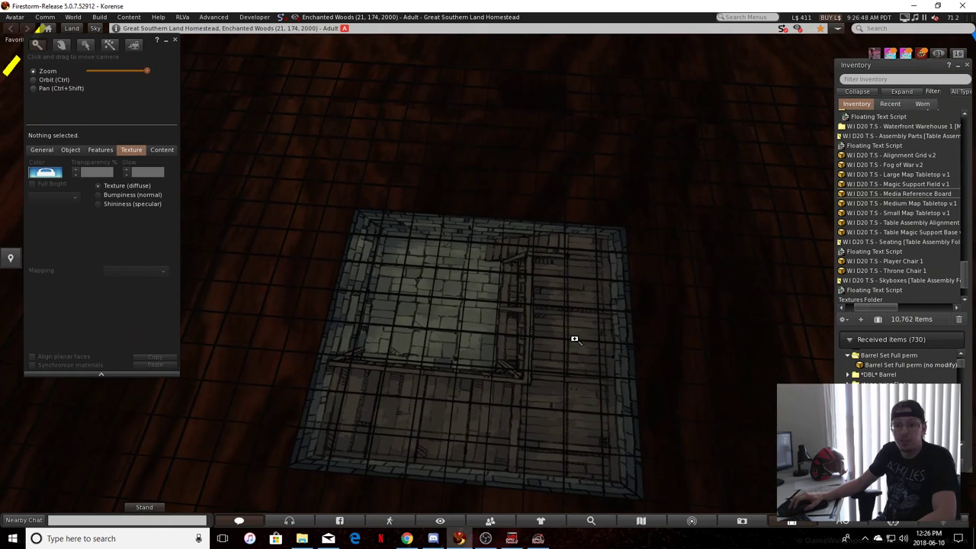
left_click_drag(579, 451, 584, 359)
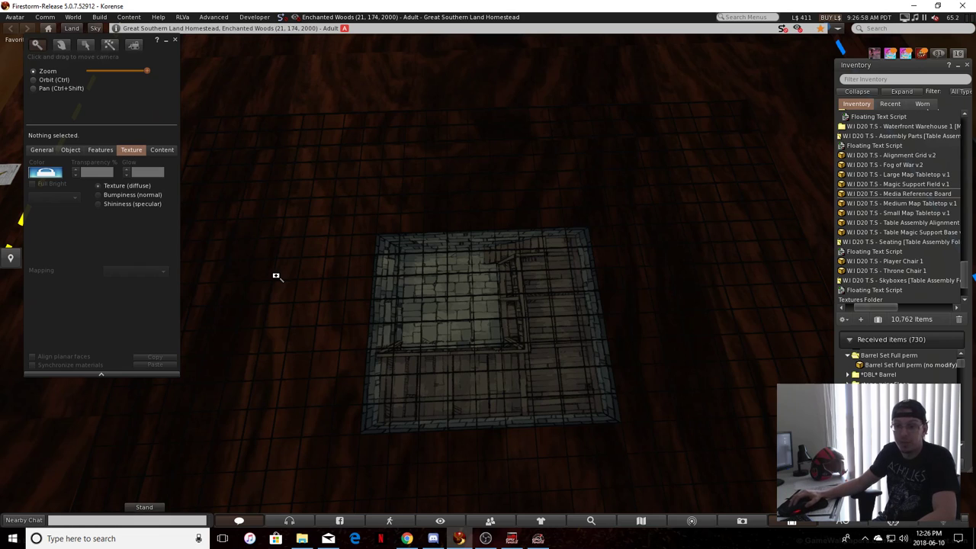
left_click(85, 45)
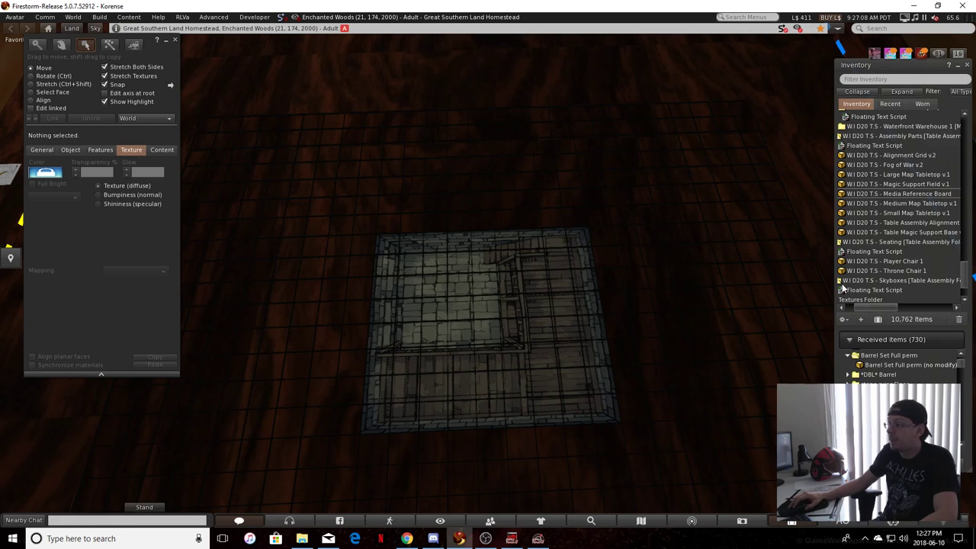
Collapse the expanded Instance Maps and Table Assembly folders, along with the rest of the inventory tree
left_click_drag(859, 308, 842, 311)
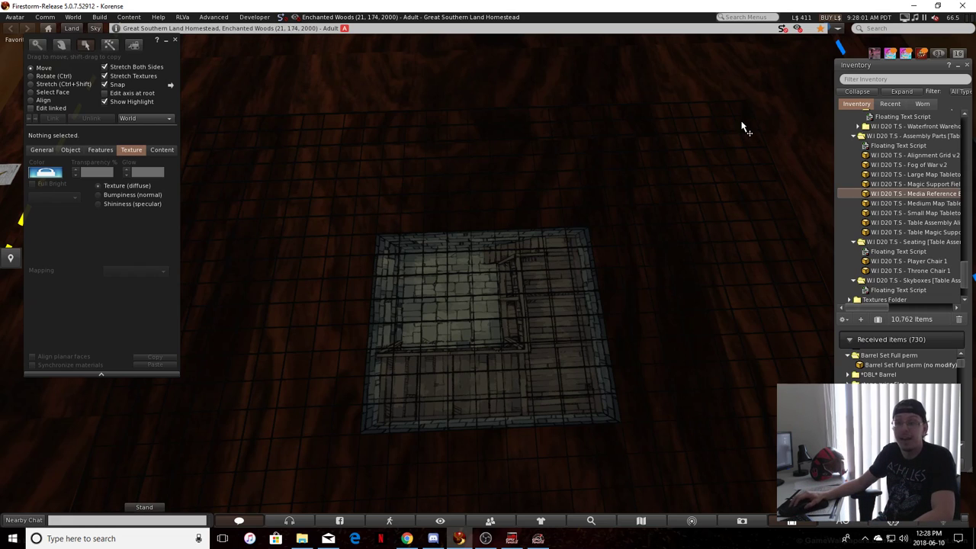
scroll(861, 221, "up", 3)
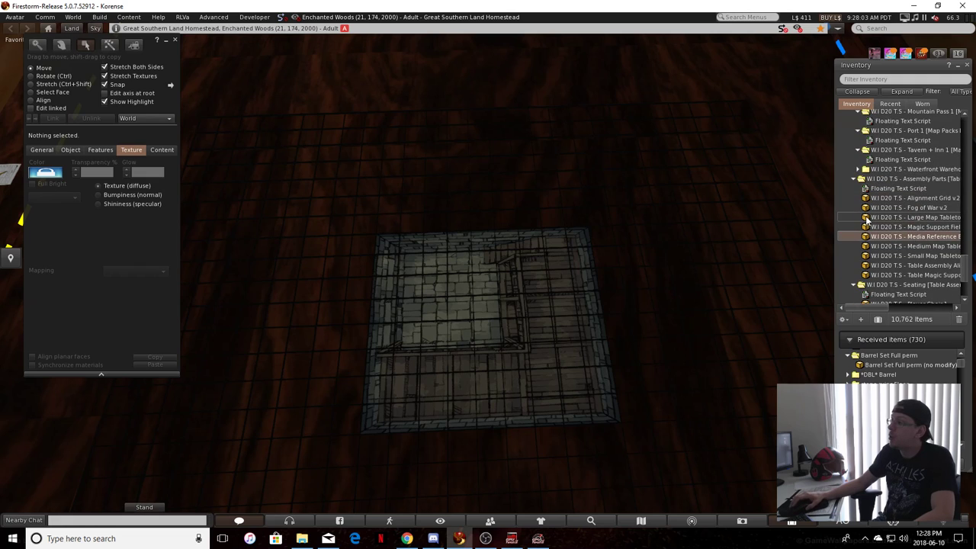
scroll(869, 221, "up", 15)
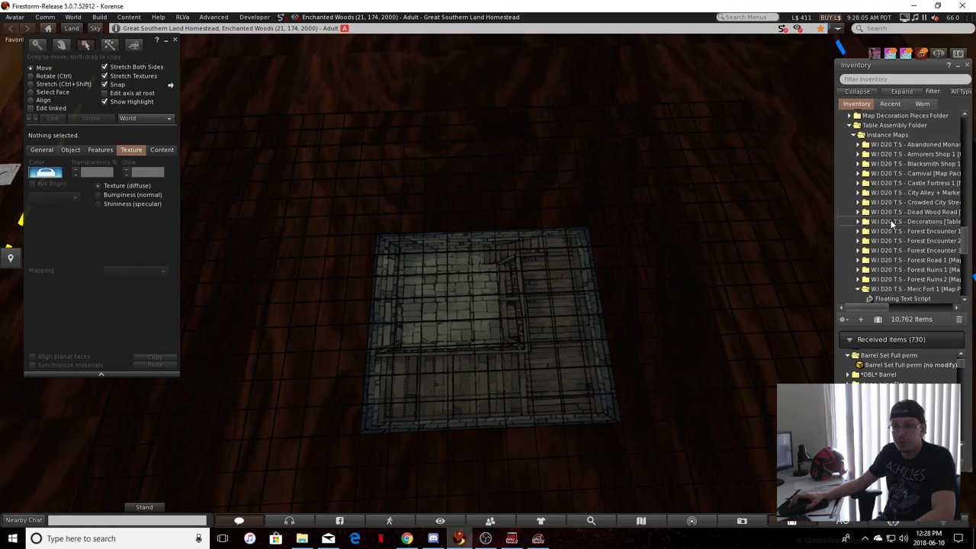
left_click(893, 138)
double_click(893, 125)
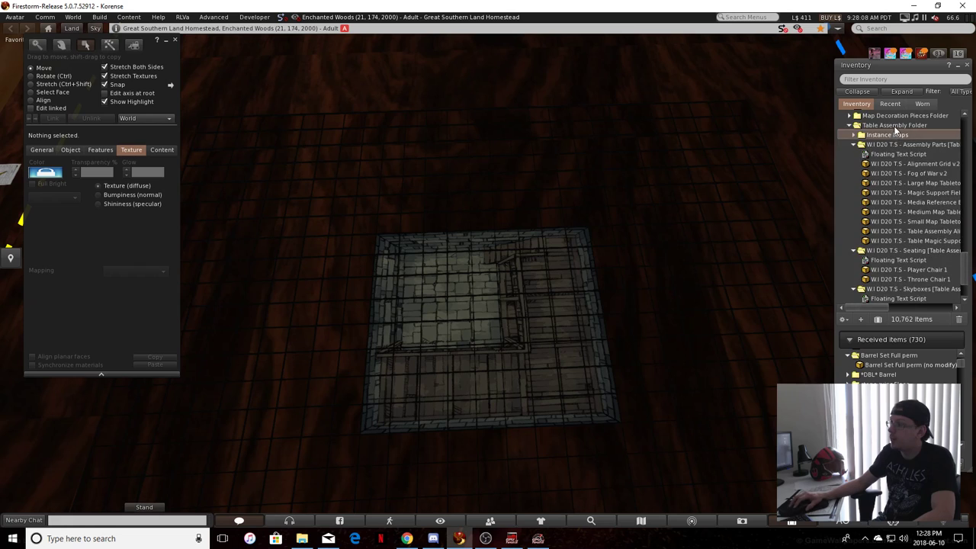
left_click(857, 92)
double_click(859, 116)
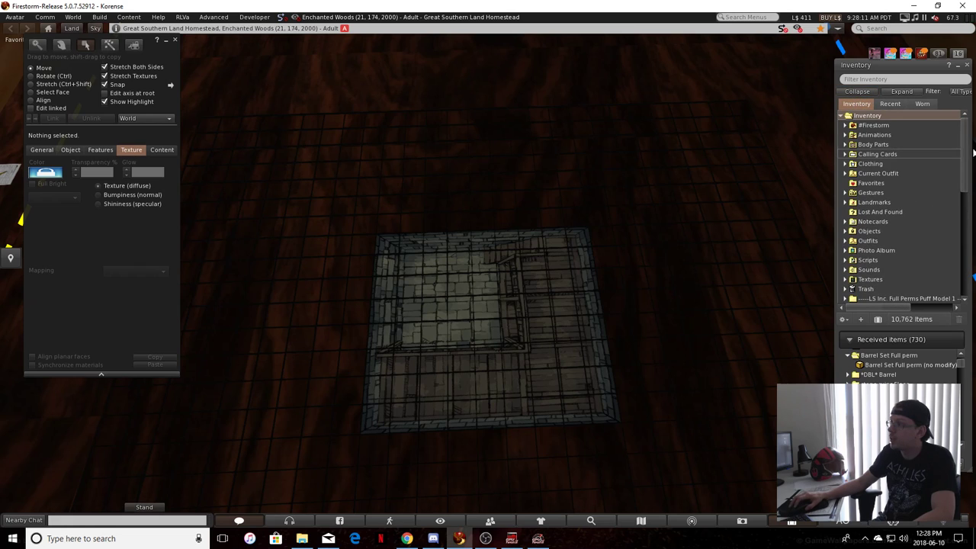
Expand the Walls folder within the Map Construction Folder of the W.I D20 T.S - Dnd 5e DM Master Folder
left_click_drag(964, 151, 965, 276)
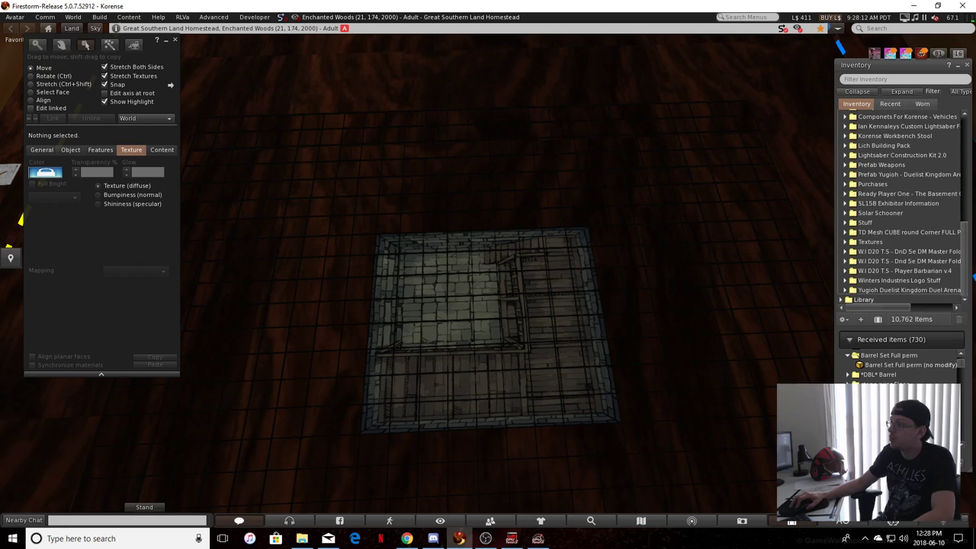
double_click(892, 261)
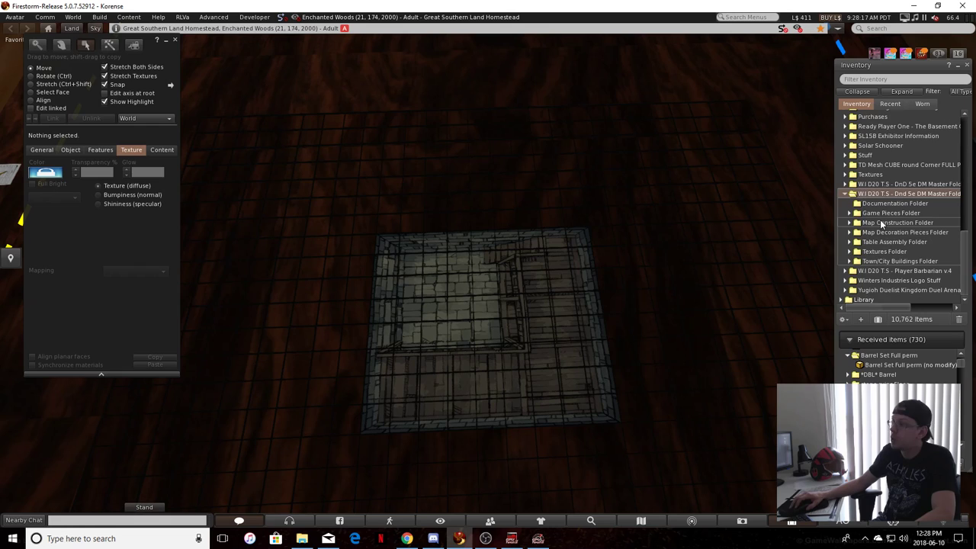
left_click(881, 224)
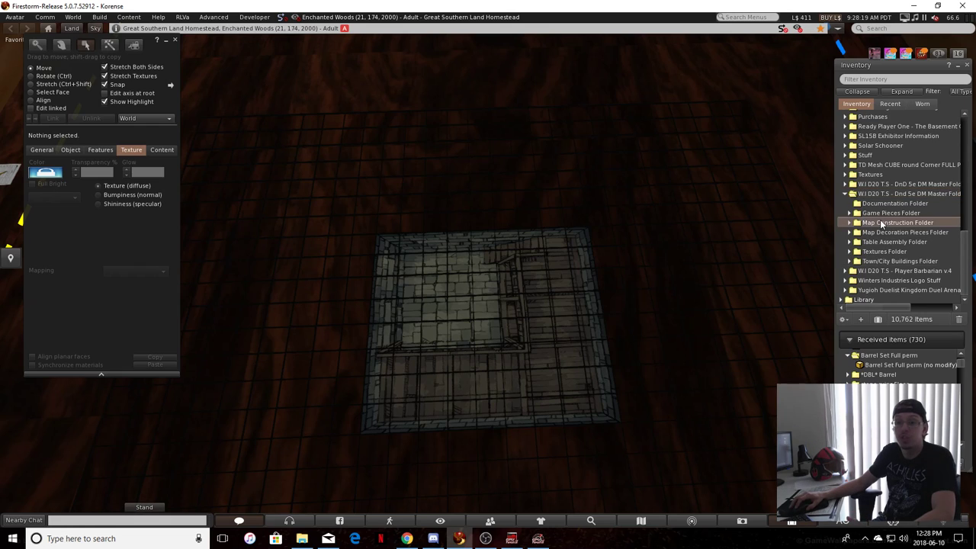
double_click(881, 223)
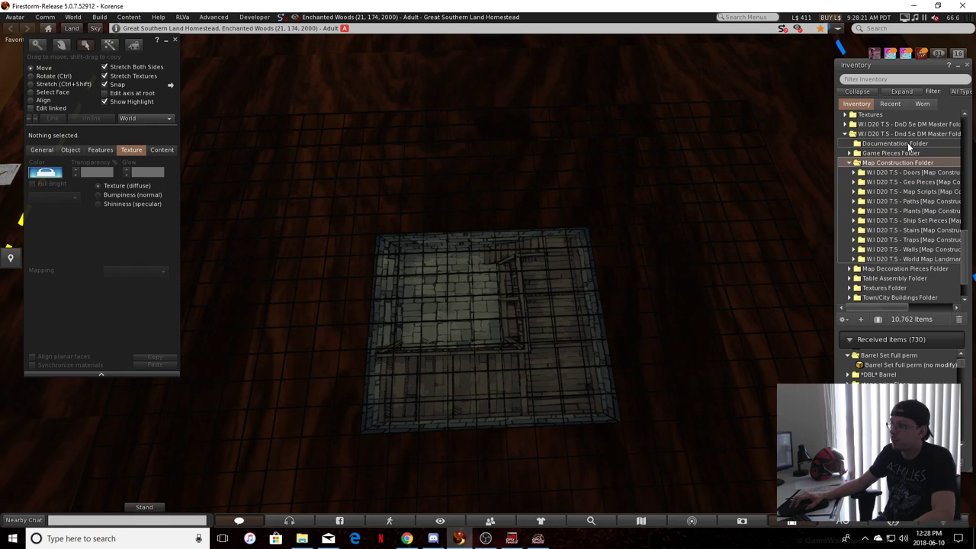
double_click(914, 250)
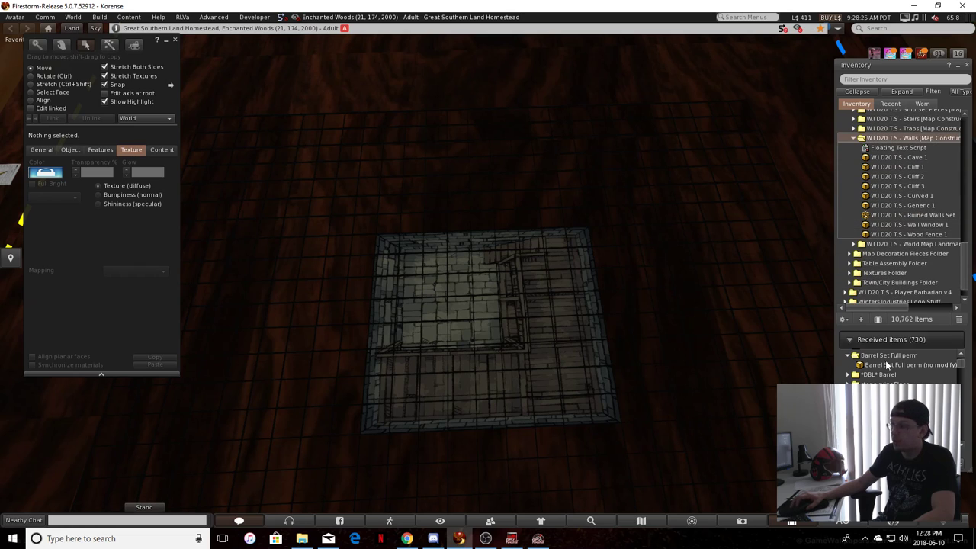
left_click_drag(889, 308, 899, 310)
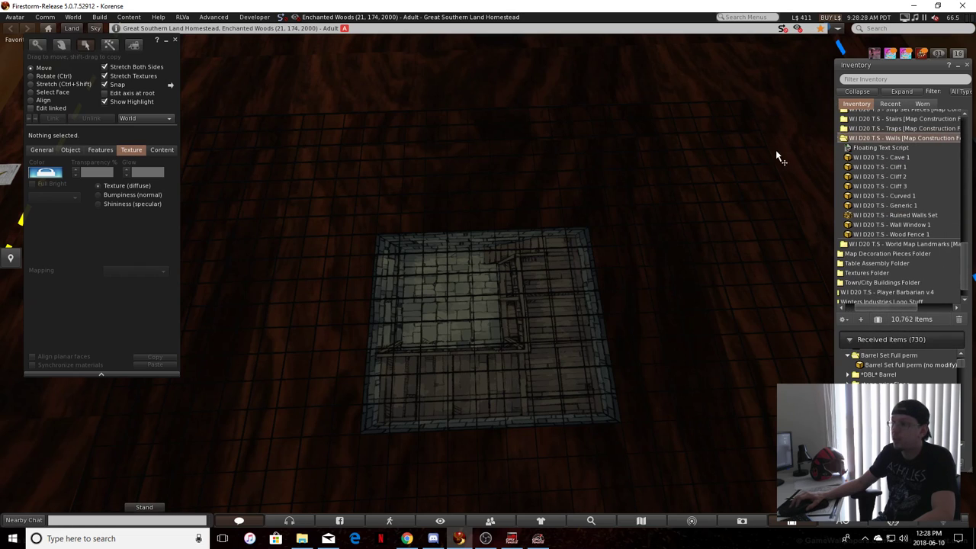
Examine the map tile and the grid over it on the table from several angles
left_click(474, 324)
left_click_drag(529, 235, 562, 181, "ctrl+alt")
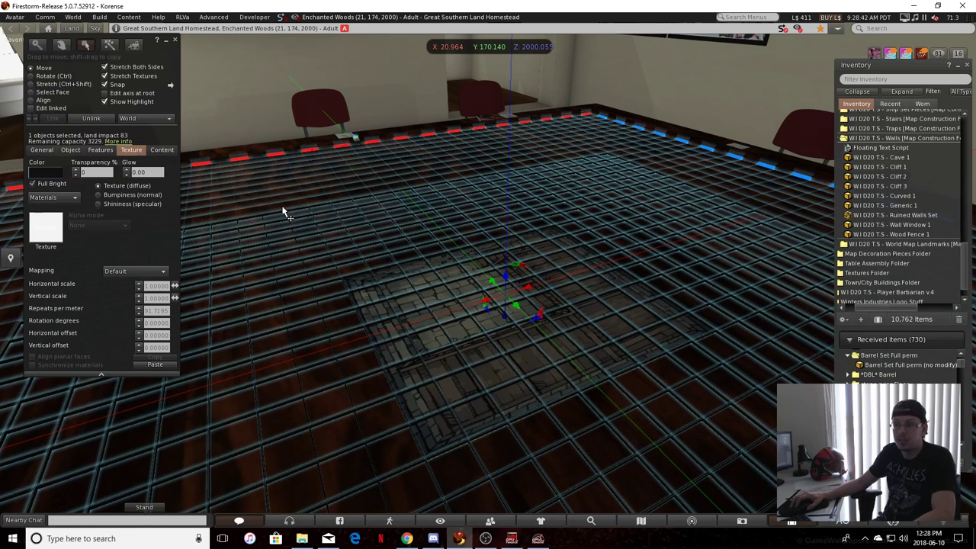
left_click_drag(323, 261, 343, 316)
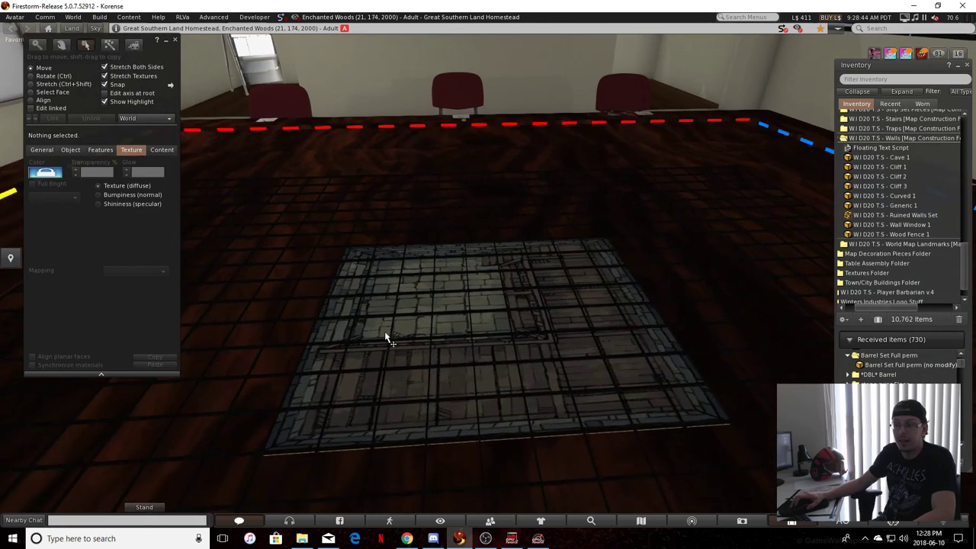
scroll(482, 406, "up", 1)
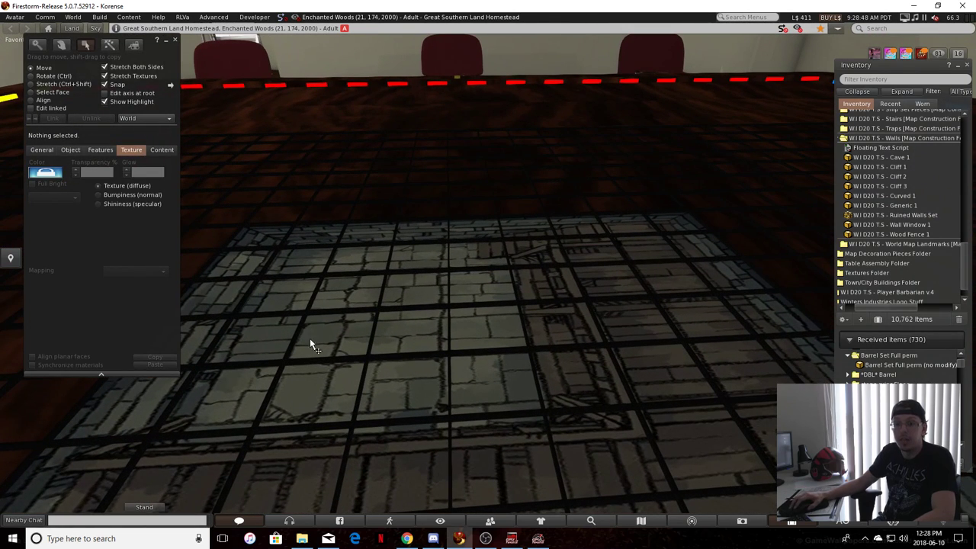
scroll(404, 358, "down", 4)
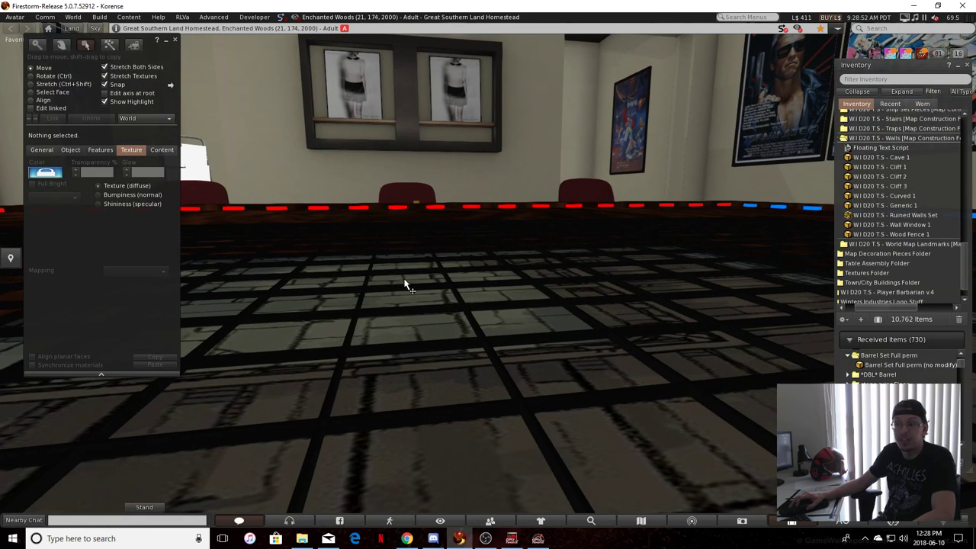
left_click_drag(416, 355, 420, 451, "ctrl+alt")
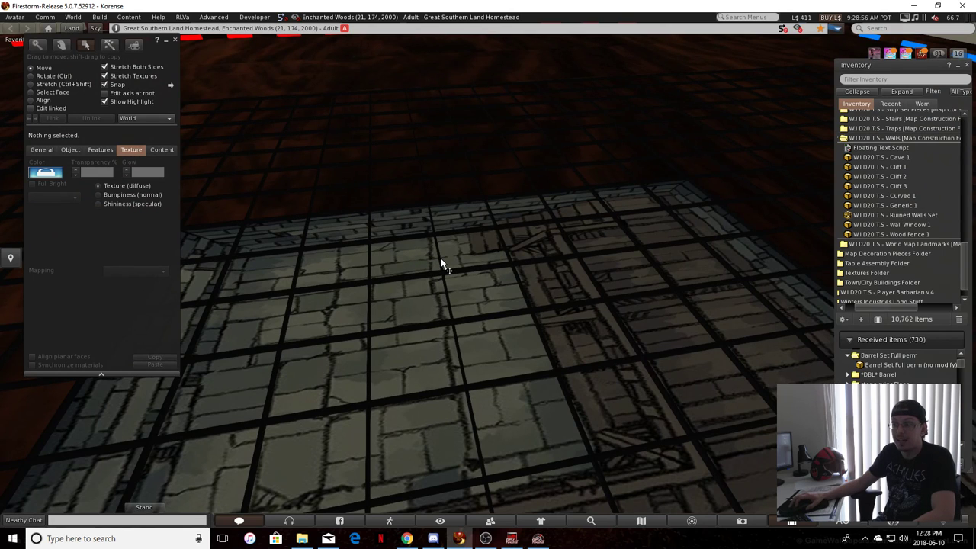
left_click_drag(448, 289, 487, 324, "ctrl+alt")
Try to stretch the map tile larger along both horizontal axes and undo the resizing
left_click(487, 320)
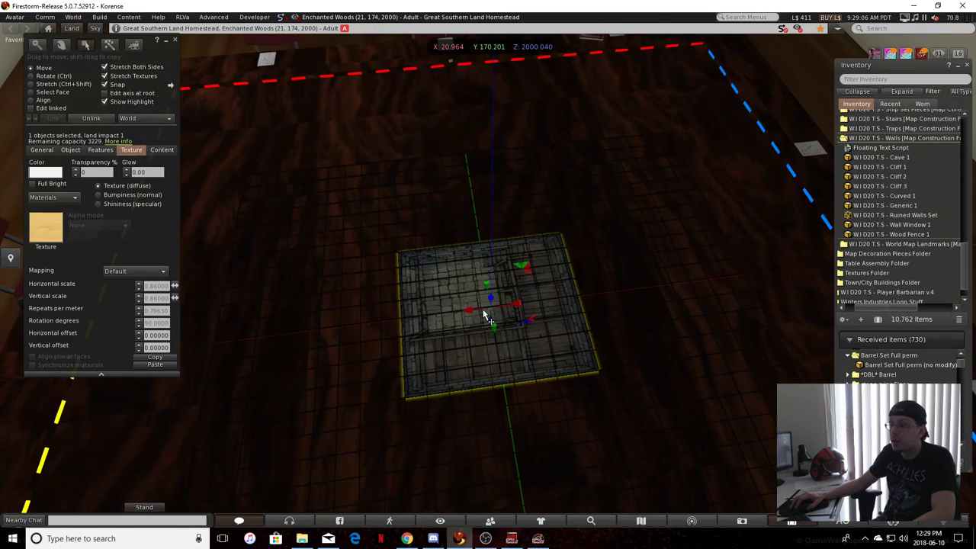
left_click_drag(402, 319, 238, 229, "ctrl+shift")
left_click_drag(350, 238, 229, 211, "alt")
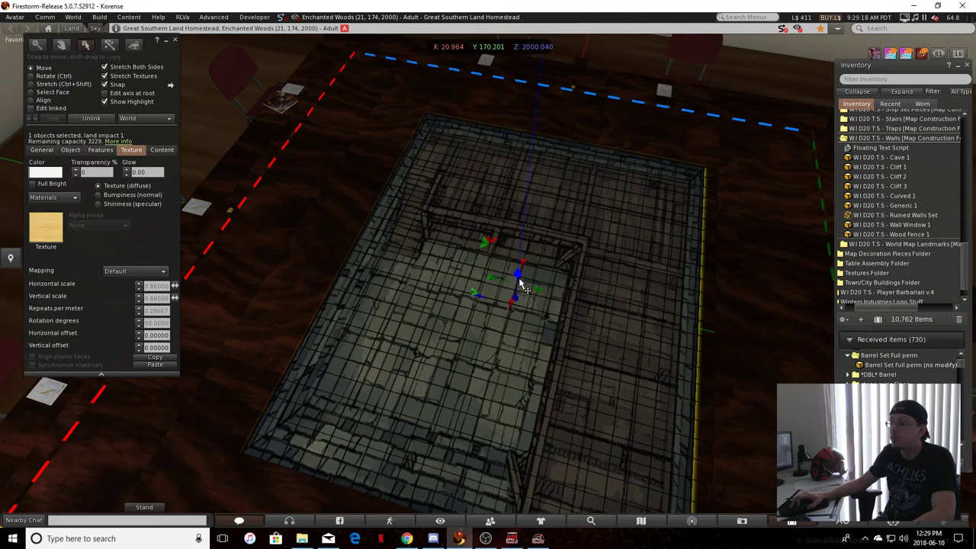
key("ctrl+z")
key("ctrl+z")
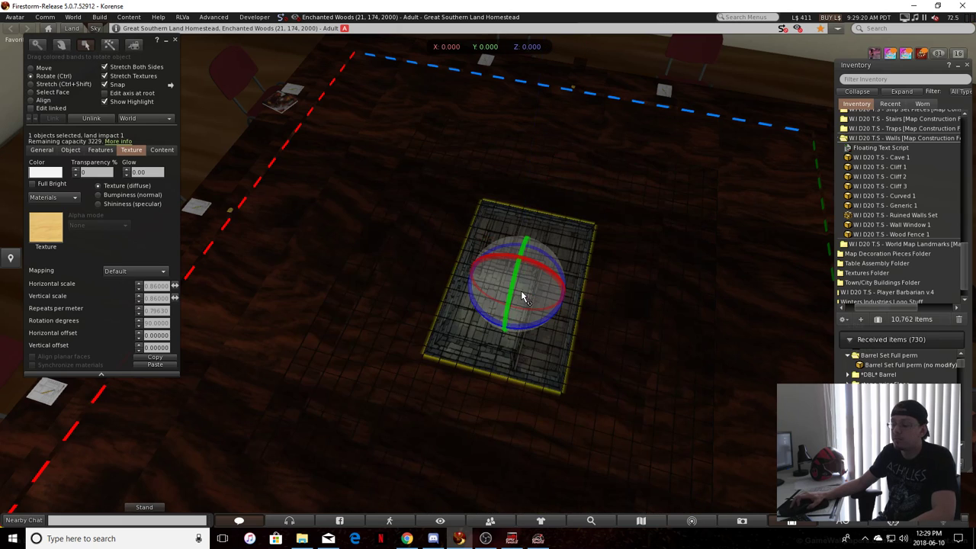
key("ctrl+y")
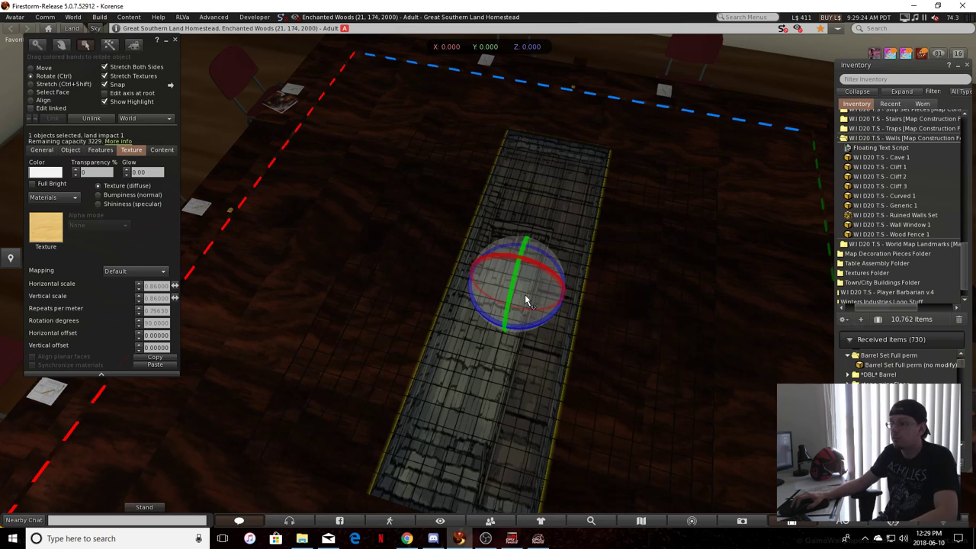
key("ctrl+z")
Duplicate the map tile vertically so one tile floats above the table, and select the tile on the table
left_click_drag(516, 276, 537, 31)
left_click(518, 295)
left_click(527, 285)
left_click(531, 270)
left_click_drag(531, 270, 480, 252, "alt")
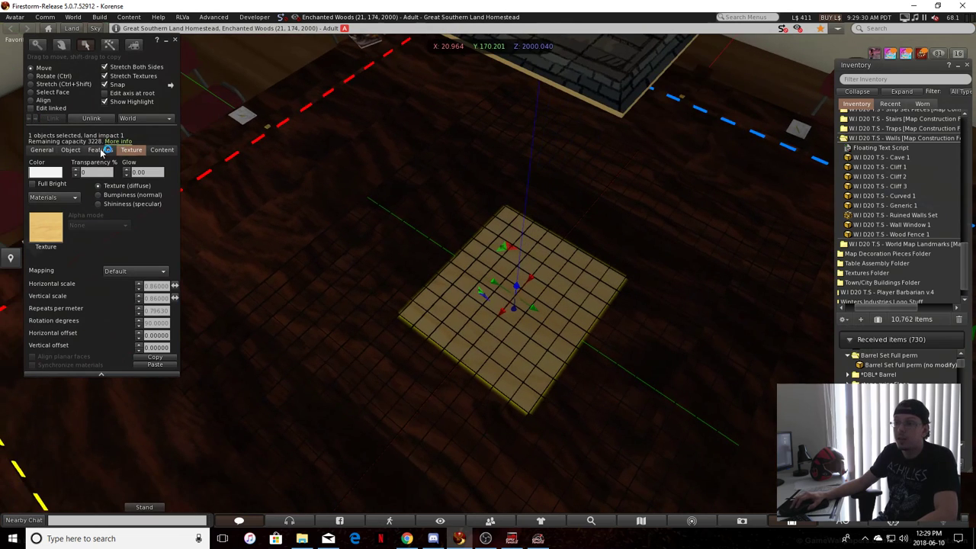
Apply the Parchment Texture to the selected tile on the table and turn on Full Bright
left_click(45, 228)
left_click(306, 51)
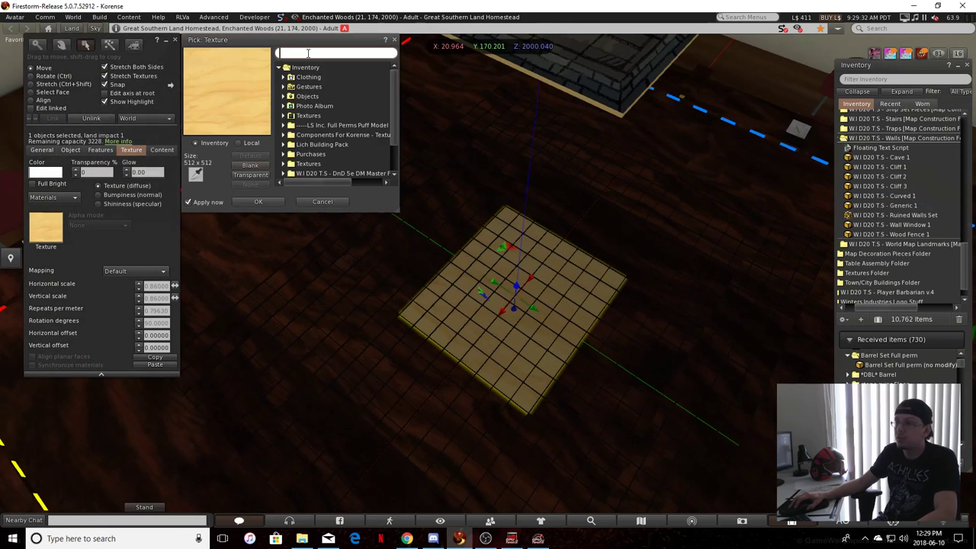
type("pla")
key("BackSpace")
key("BackSpace")
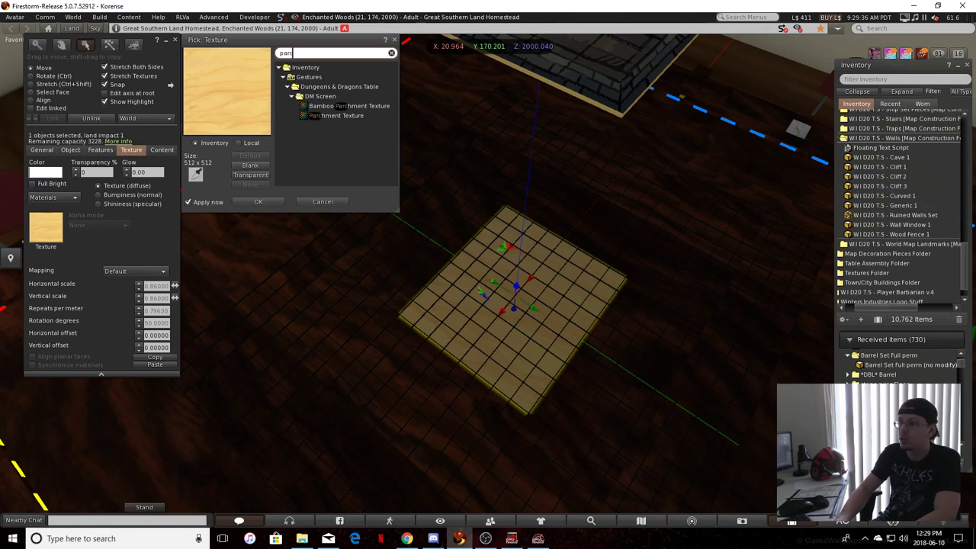
type("arch")
left_click(343, 116)
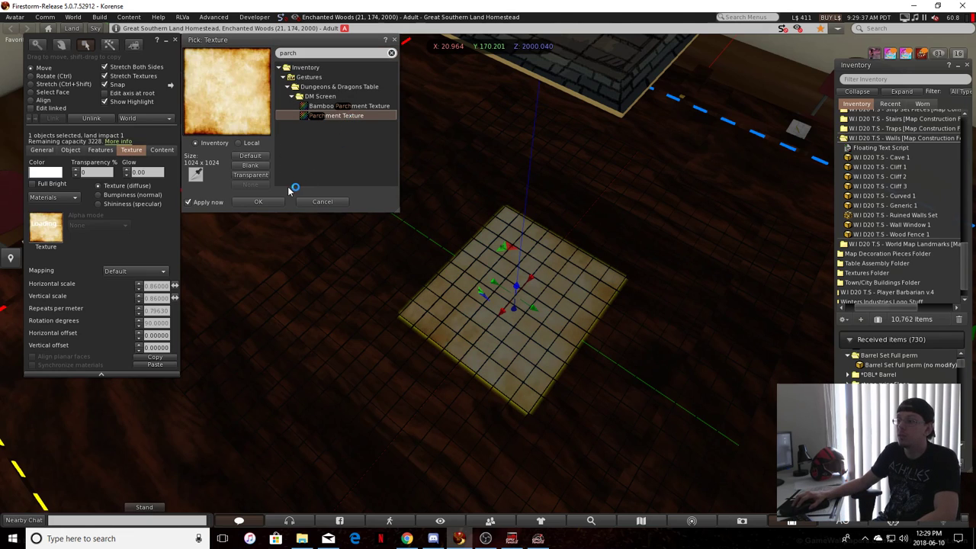
left_click(258, 201)
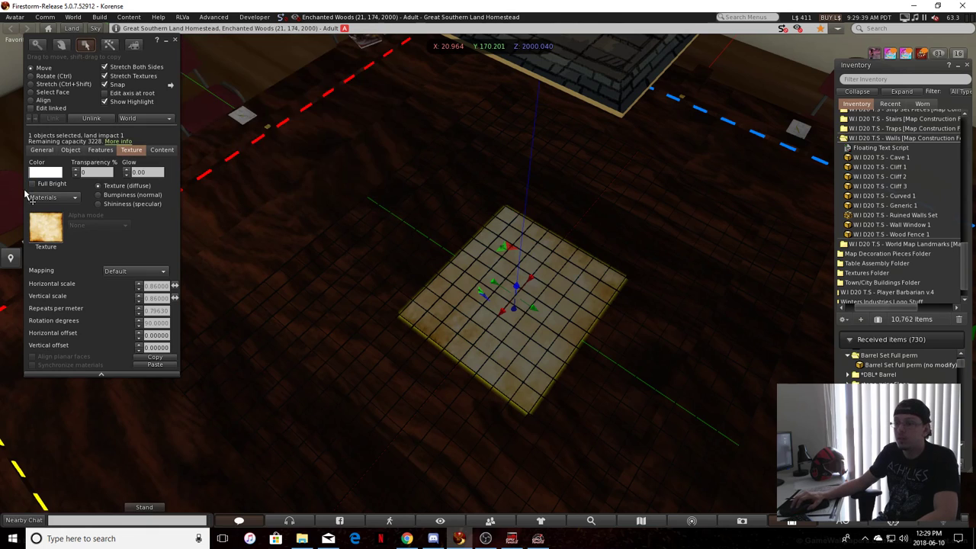
left_click(32, 184)
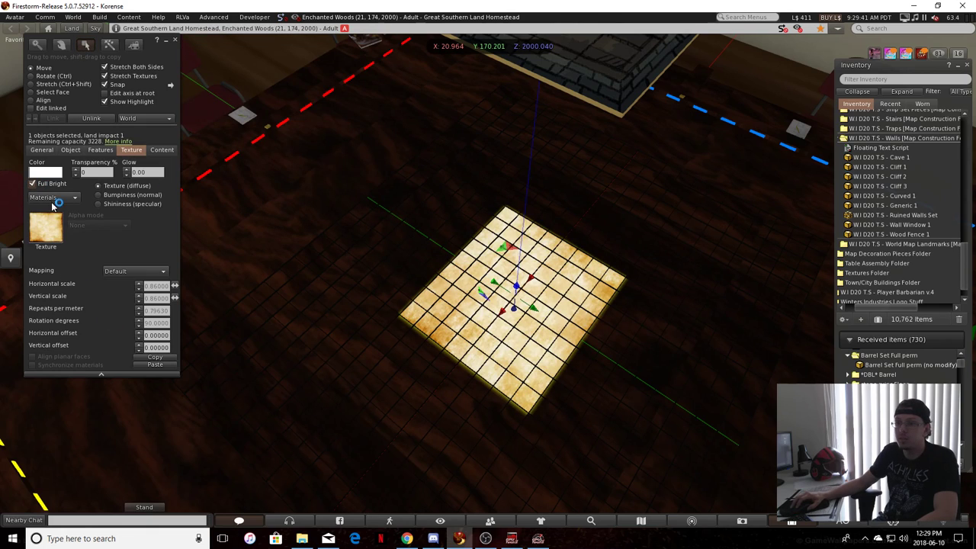
Remove the media from the parchment tile's face and confirm the deletion
left_click(53, 196)
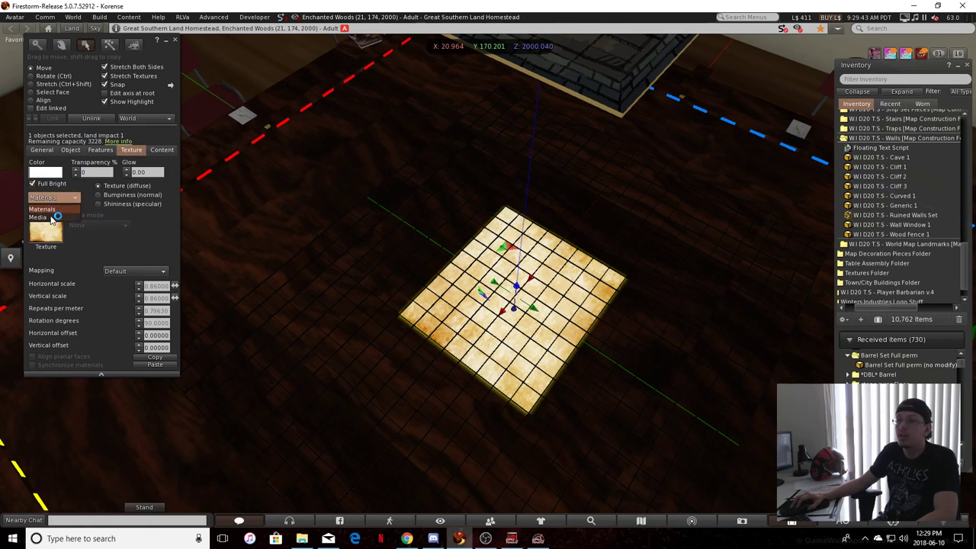
left_click(48, 217)
left_click(99, 235)
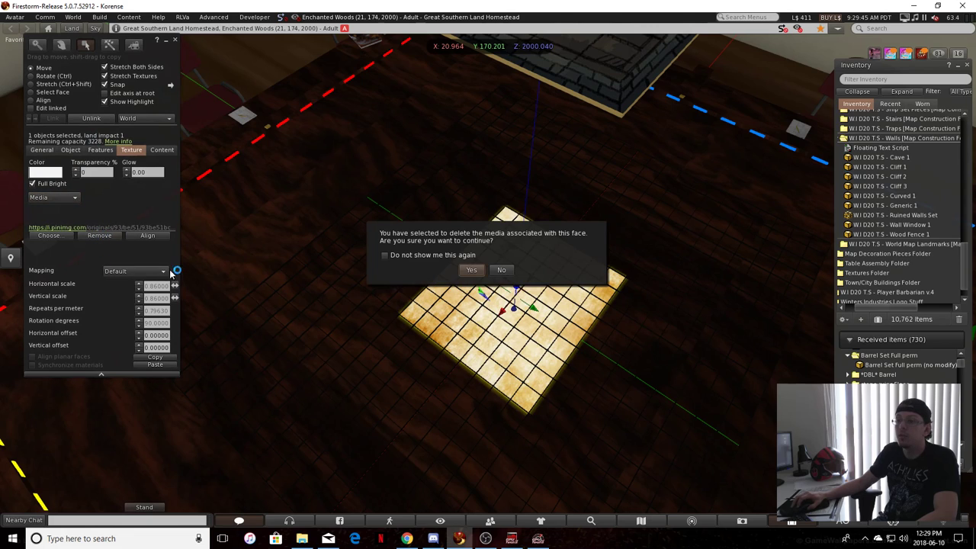
left_click(472, 270)
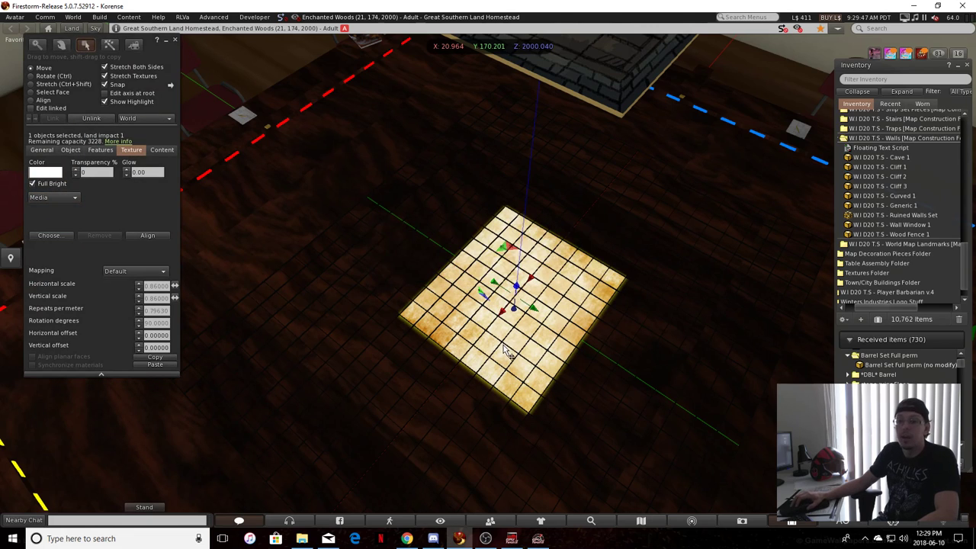
Stretch the parchment tile along both horizontal axes into a large base under the table grid
left_click_drag(457, 257, 385, 186, "ctrl+shift")
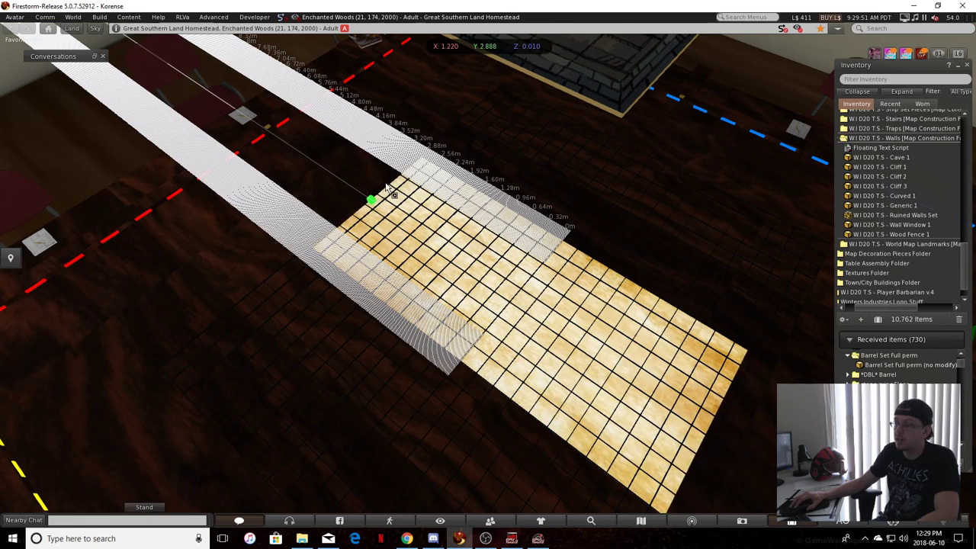
left_click_drag(384, 180, 384, 181, "ctrl+shift")
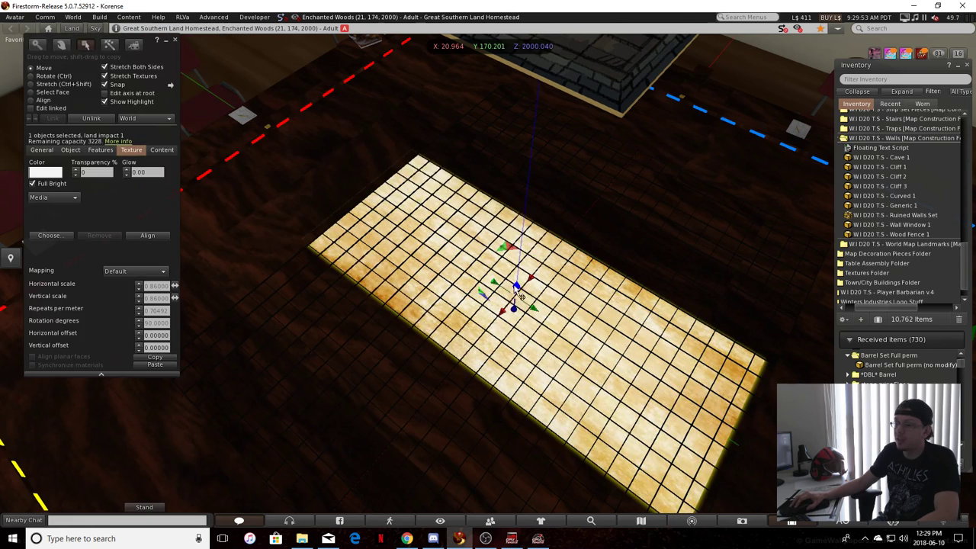
left_click_drag(503, 292, 510, 286)
left_click_drag(510, 286, 496, 322, "alt")
left_click_drag(495, 322, 290, 228, "alt")
left_click_drag(427, 267, 591, 252, "ctrl+alt")
Lower the floating map tile onto the middle of the parchment base and check its placement
left_click(547, 109)
scroll(534, 111, "down", 2)
left_click(514, 114)
key("ctrl+z")
left_click_drag(499, 324, 521, 288, "ctrl+alt")
key("Escape")
left_click_drag(386, 298, 686, 358, "ctrl+alt")
scroll(523, 303, "up", 3)
scroll(521, 300, "down", 3)
left_click_drag(655, 217, 562, 366, "ctrl+alt")
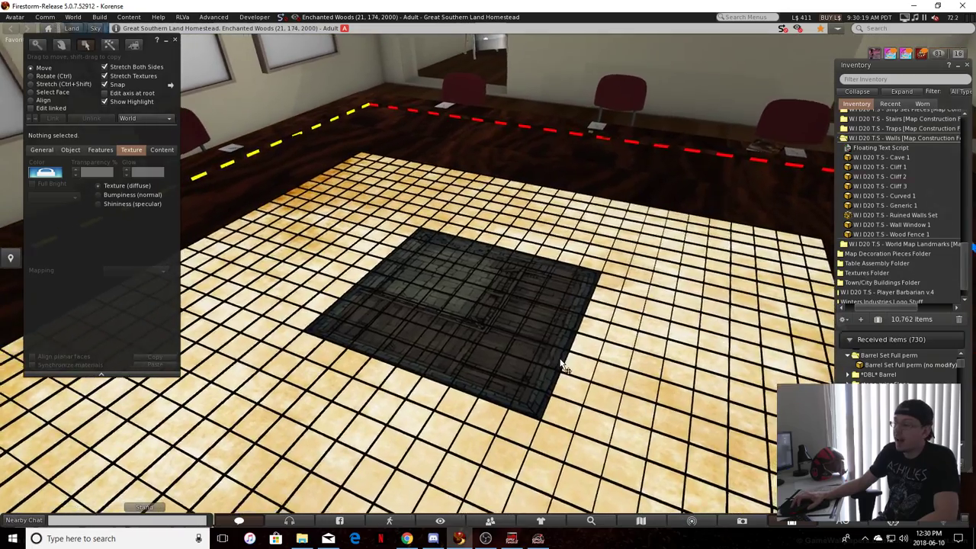
Examine the map tile and the grid lines from several angles around the table
scroll(562, 366, "up", 5)
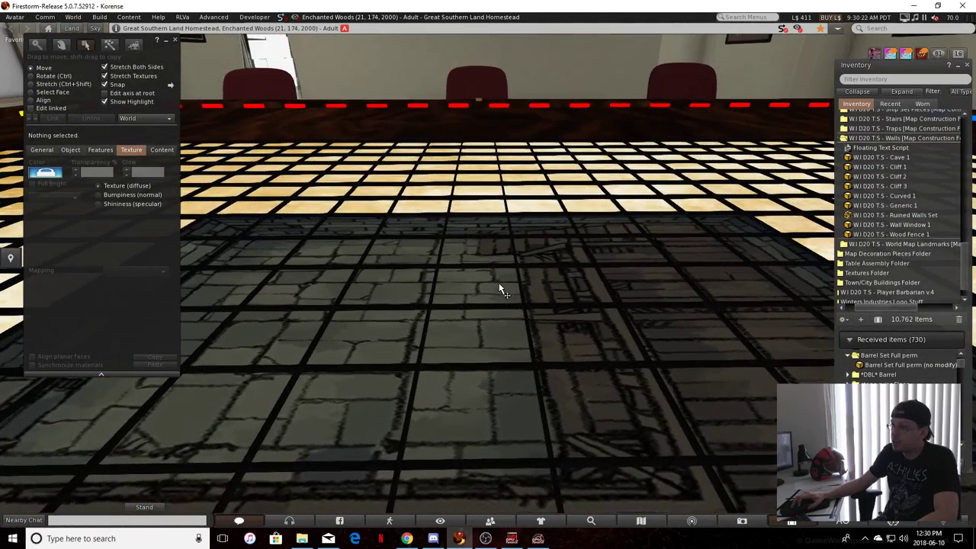
left_click_drag(499, 288, 375, 329, "ctrl+alt")
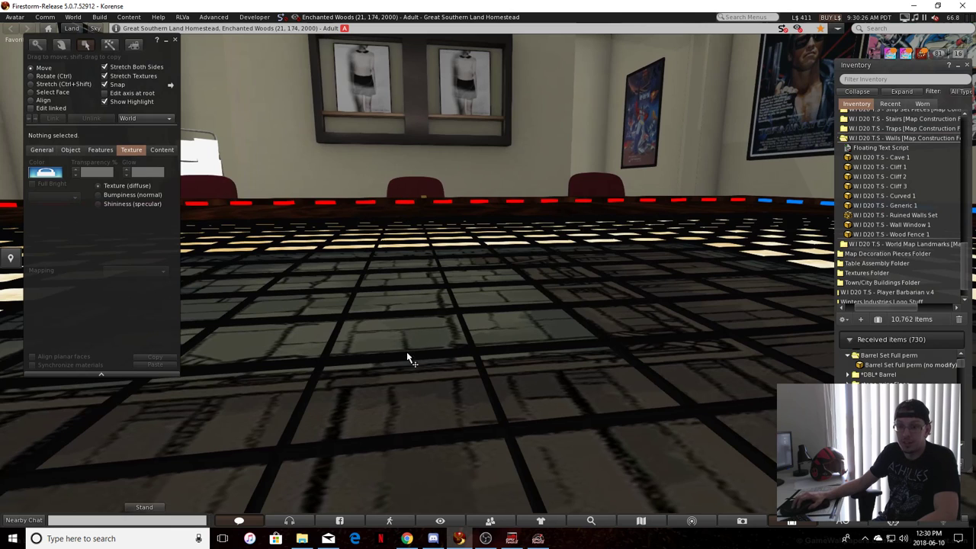
left_click_drag(391, 241, 436, 275, "ctrl+alt")
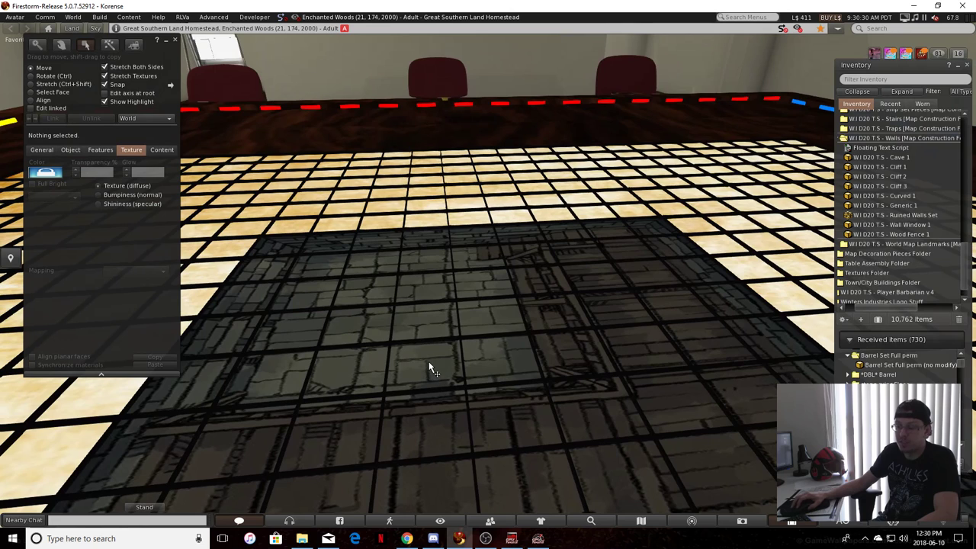
left_click_drag(438, 416, 424, 197, "ctrl+alt")
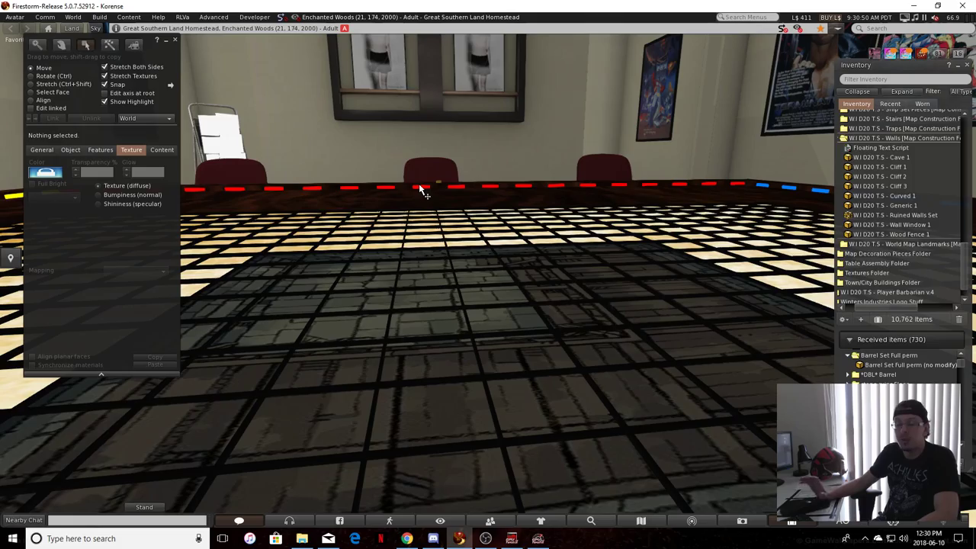
key("Left")
left_click_drag(419, 185, 516, 364, "ctrl+alt")
scroll(419, 193, "down", 5)
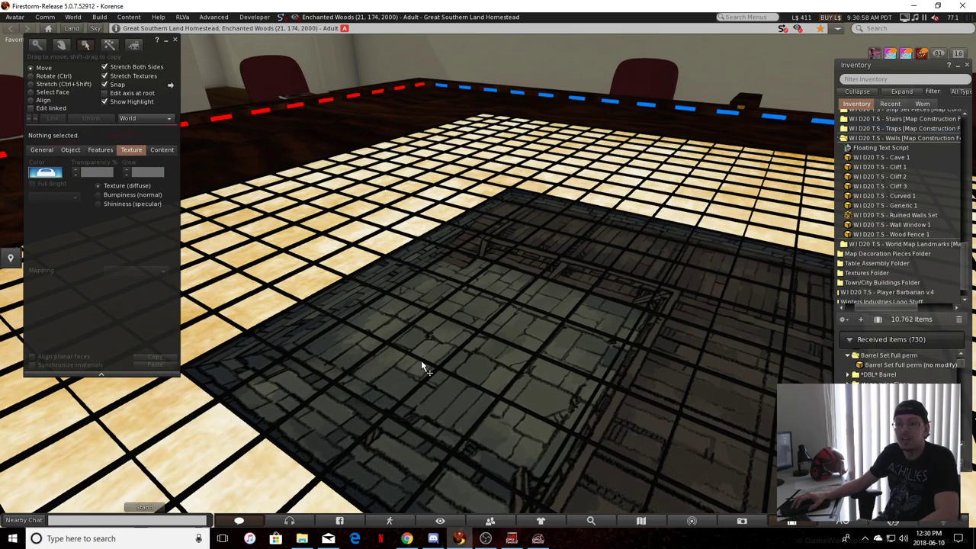
left_click_drag(267, 189, 429, 145, "alt")
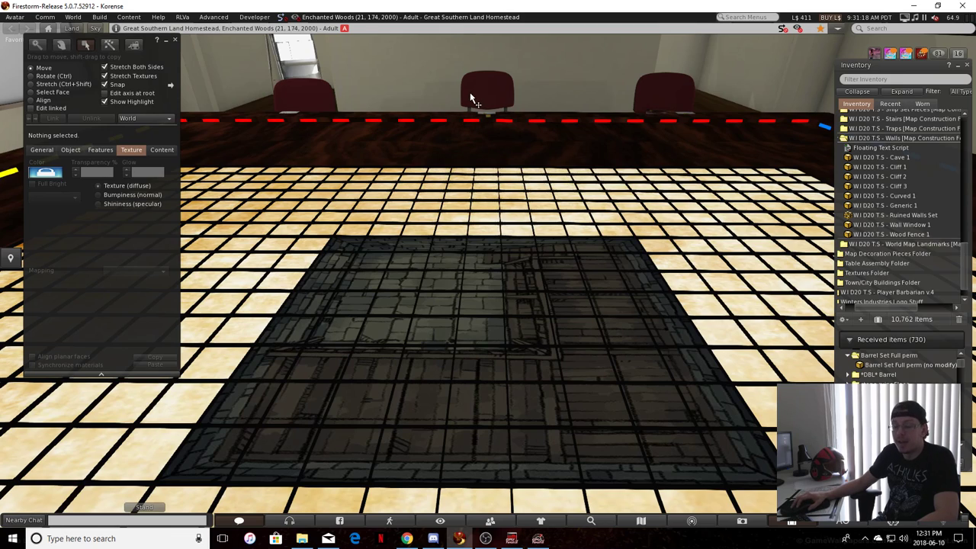
key("Left")
key("Left")
key("Right")
key("Right")
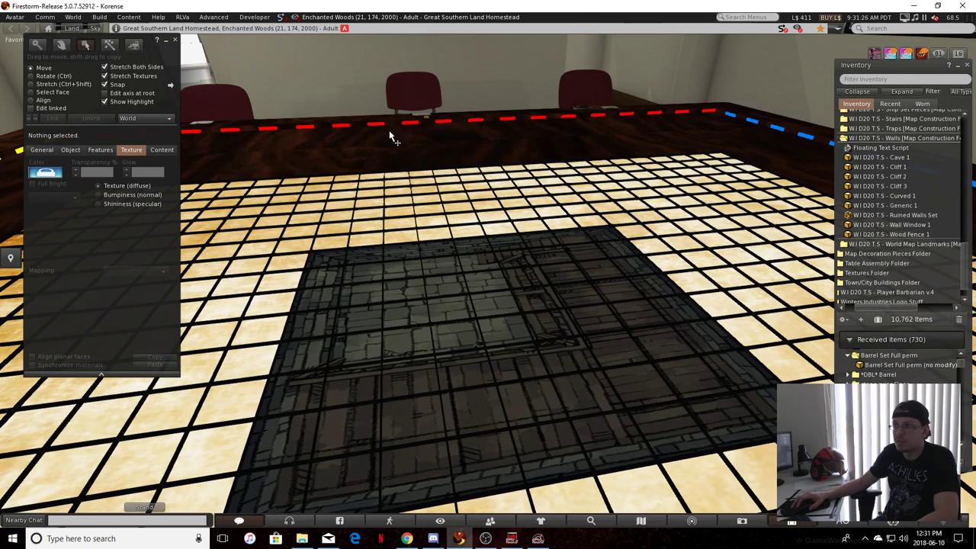
key("Left")
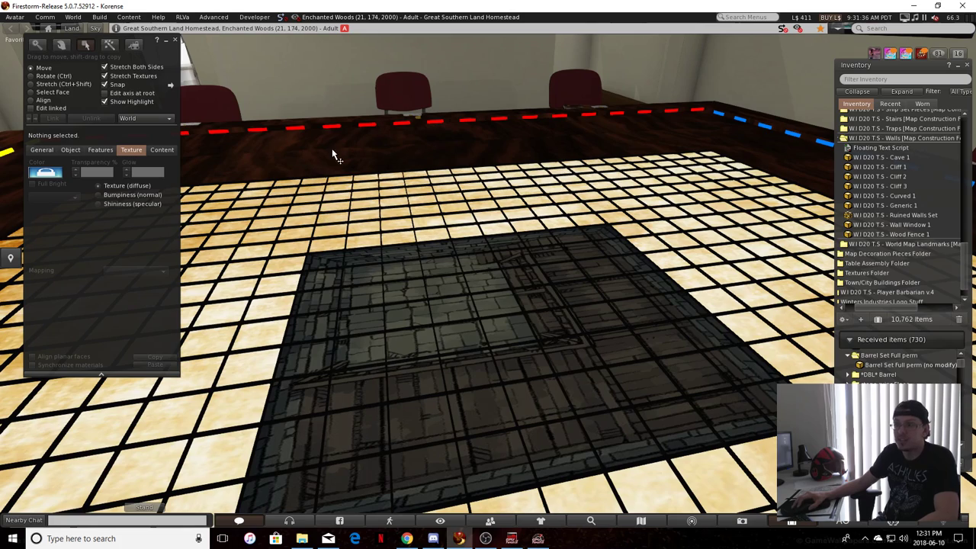
Unlink the table grid into separate pieces and select a single grid line over the map tile
right_click(431, 320)
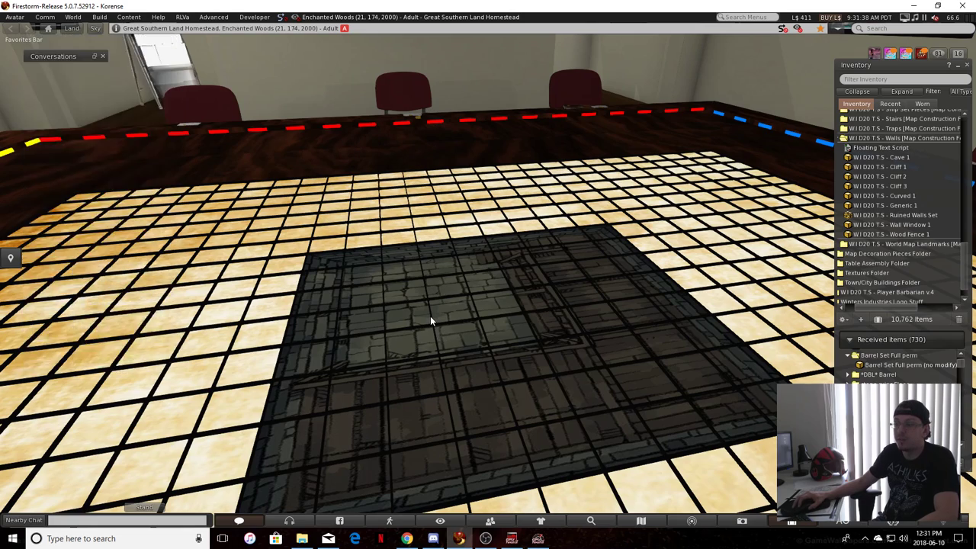
left_click(413, 344)
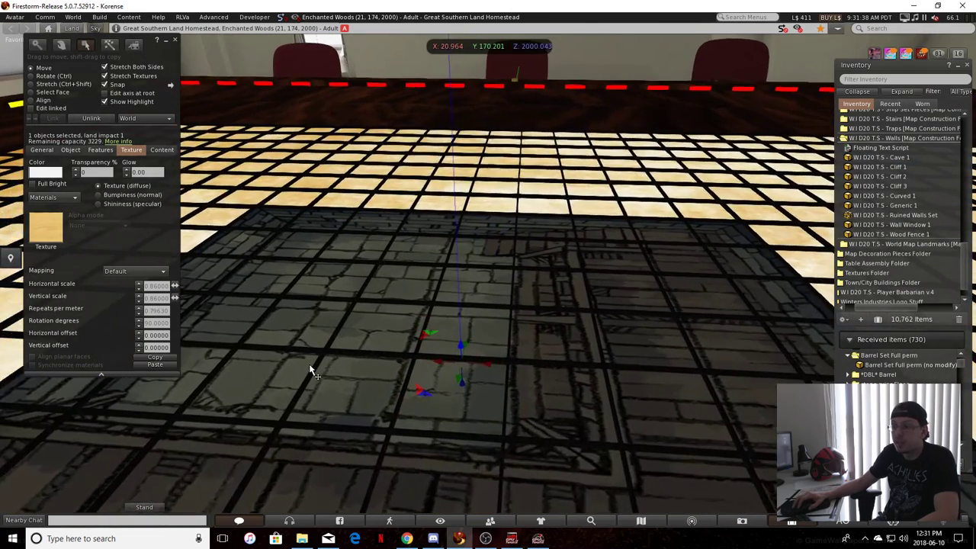
scroll(310, 365, "up", 3)
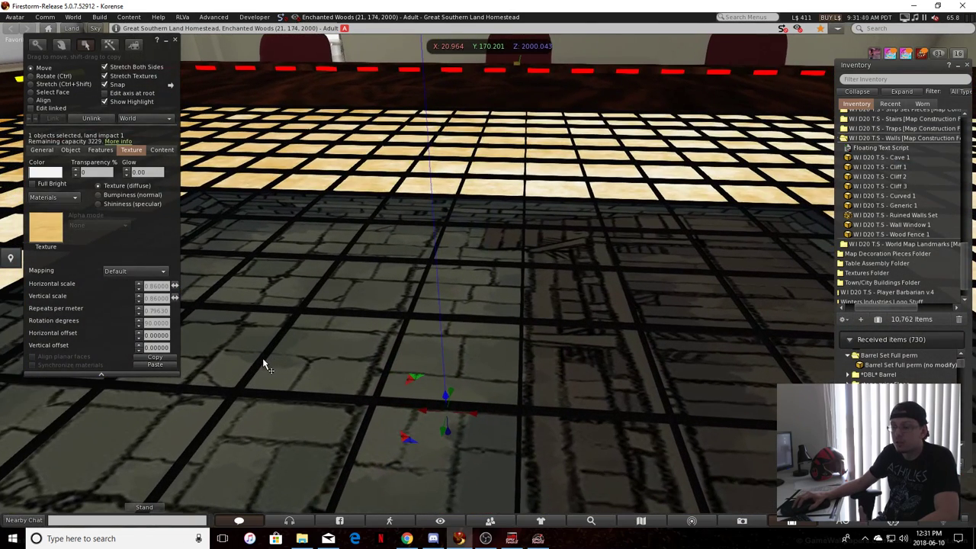
left_click(263, 365)
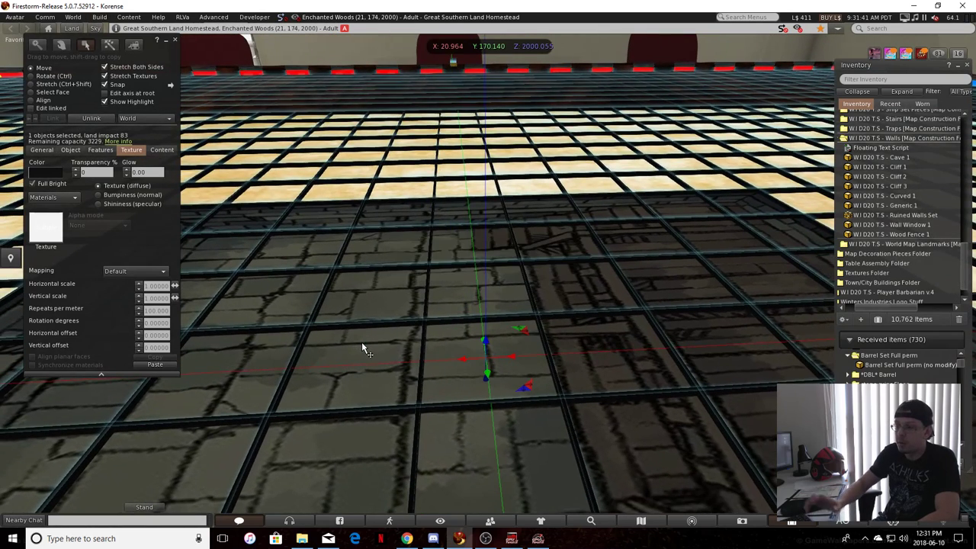
key("ctrl+shift+l")
left_click(300, 366)
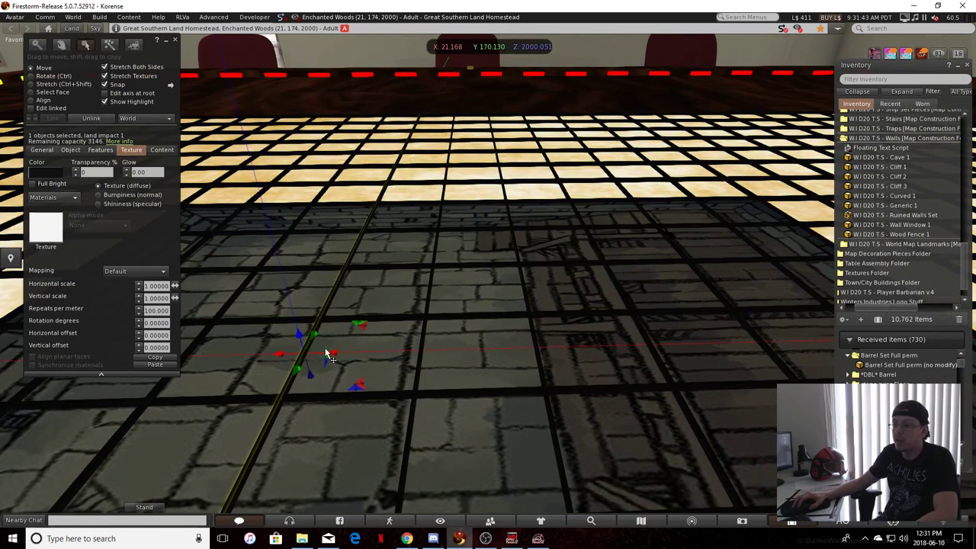
Slide the loose grid line sideways along the X axis between its neighbours and delete it
left_click_drag(328, 353, 359, 364, "shift")
key("Left")
key("Left")
left_click_drag(359, 364, 263, 410)
left_click_drag(480, 293, 483, 358, "alt")
scroll(482, 358, "up", 5)
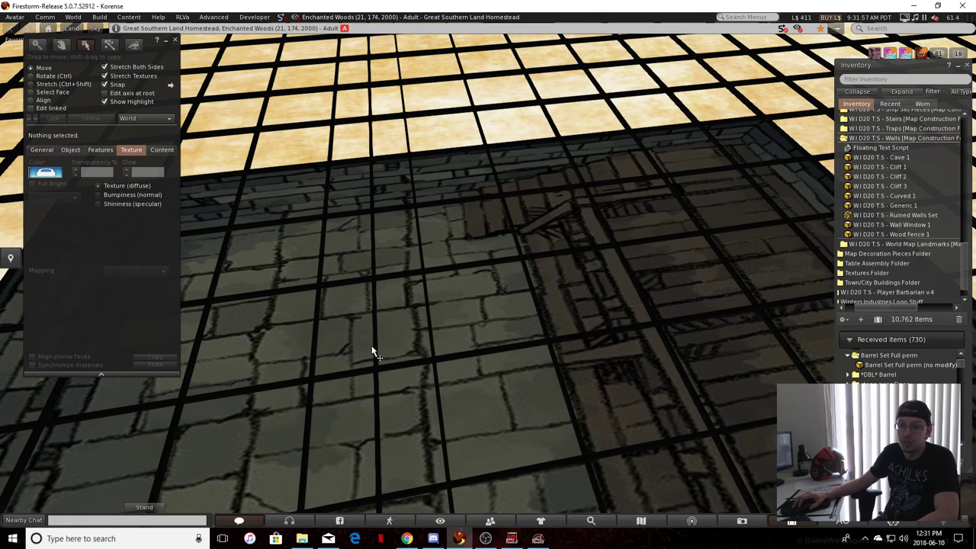
left_click_drag(371, 355, 446, 365, "ctrl+alt")
left_click(453, 352)
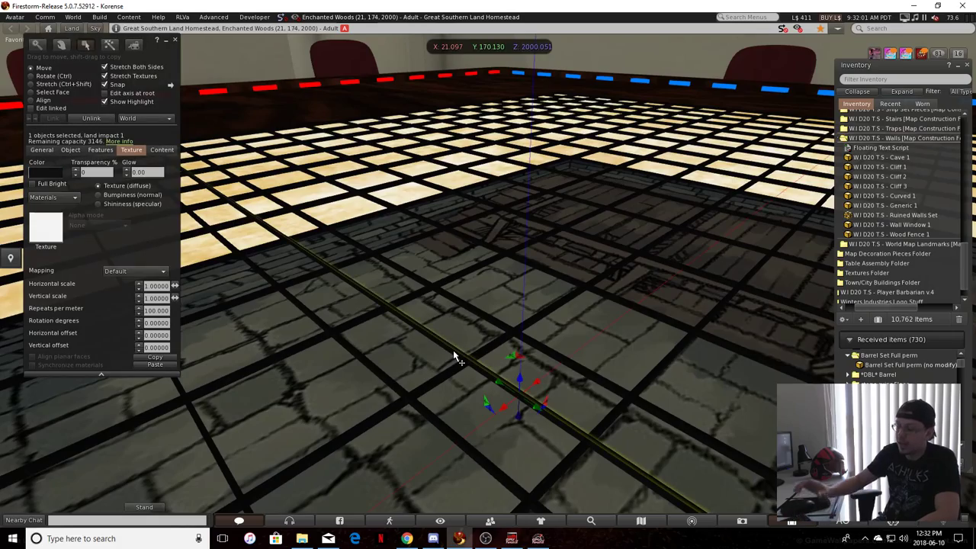
key("Delete")
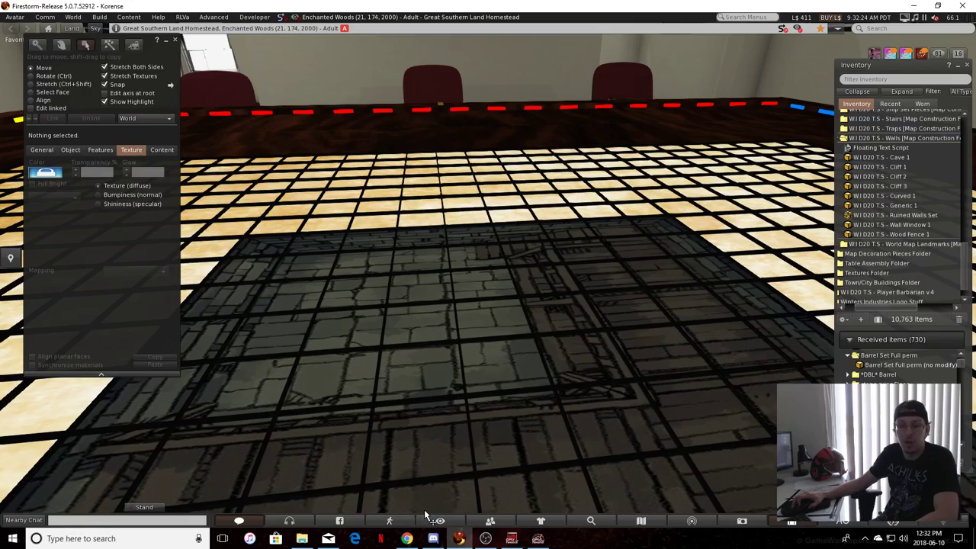
Move a red and a green border dash from the table's edge onto the map tile
left_click_drag(428, 494, 592, 211, "ctrl+alt")
left_click_drag(577, 154, 726, 97, "alt")
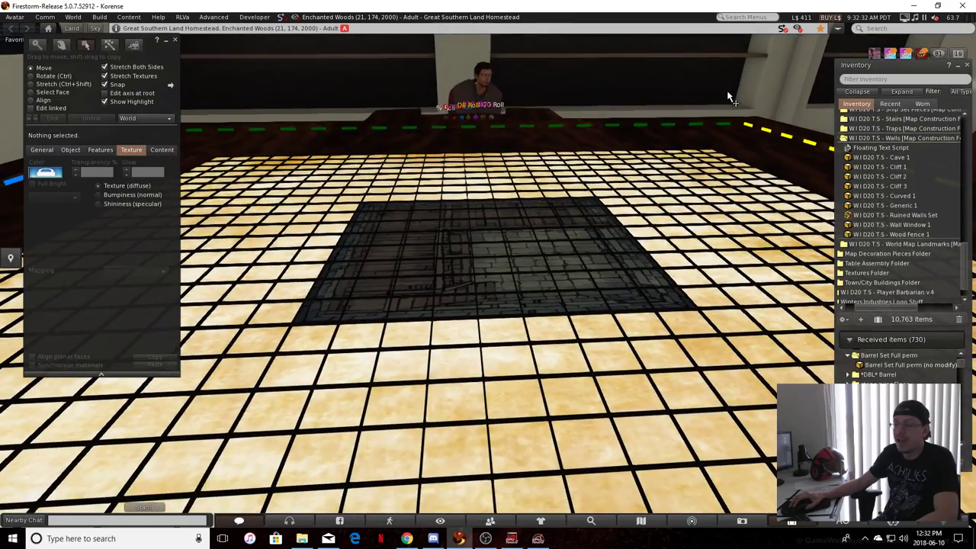
left_click_drag(743, 133, 215, 162, "alt")
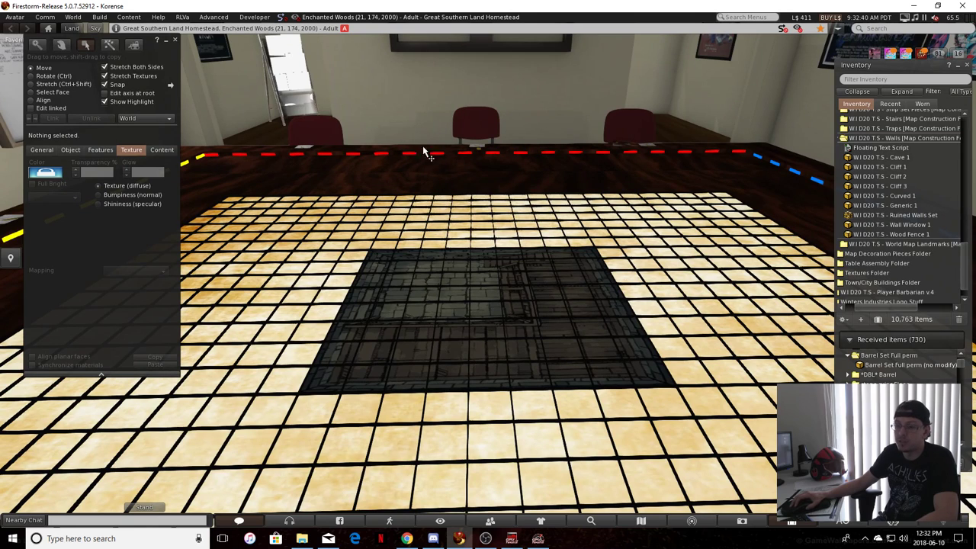
left_click_drag(553, 141, 771, 169, "alt")
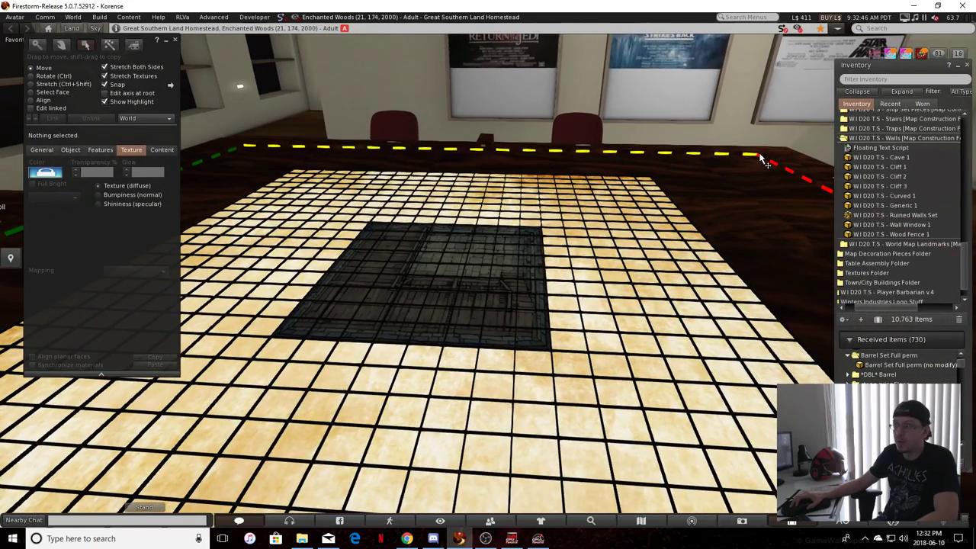
left_click_drag(213, 180, 230, 199, "alt")
left_click(231, 140)
left_click_drag(254, 150, 759, 150)
left_click_drag(693, 197, 400, 342, "alt")
left_click(537, 183)
left_click_drag(399, 342, 344, 290, "ctrl+alt")
left_click(481, 410)
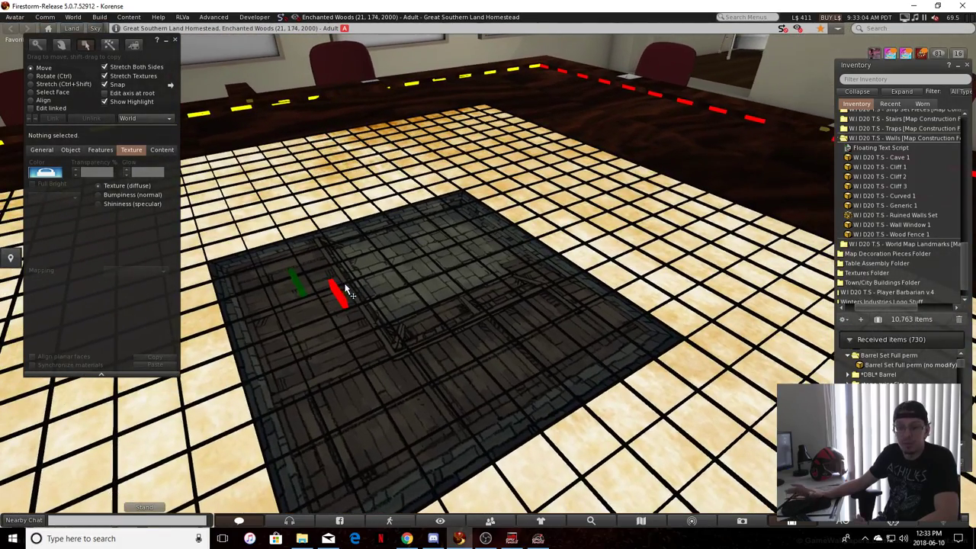
Delete the red and green dashes lying on the map tile
left_click_drag(438, 332, 407, 340, "ctrl+alt")
left_click(406, 338)
key("Delete")
left_click(327, 355)
key("Delete")
left_click_drag(416, 340, 409, 284, "ctrl+alt")
left_click_drag(366, 244, 392, 262, "alt")
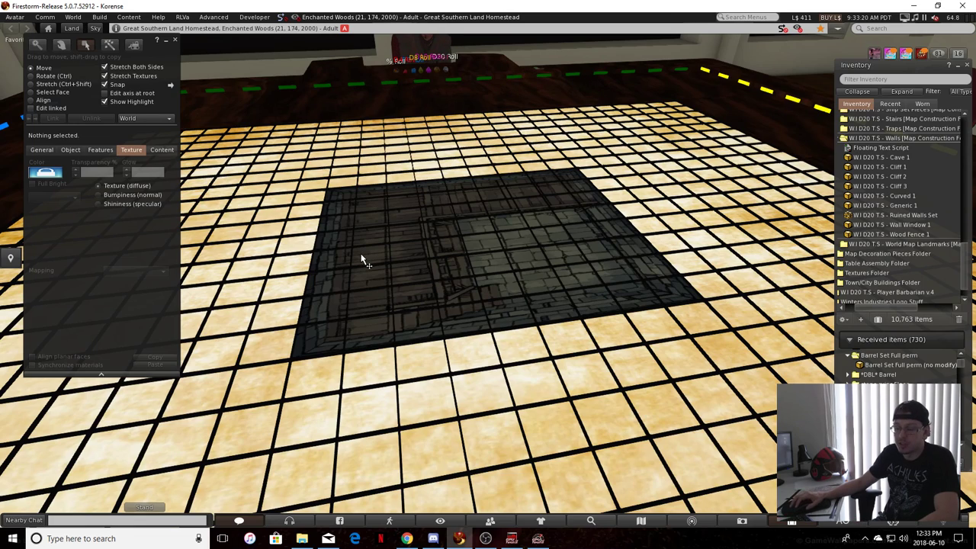
Inspect a green border dash, the dice tray and a grid line as separate objects by selecting each in turn
left_click(354, 88)
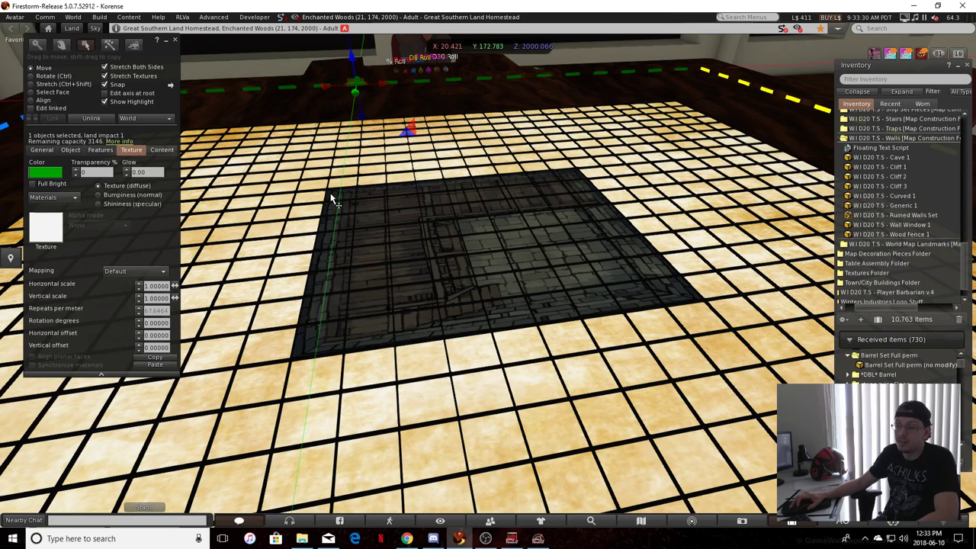
left_click(312, 365)
left_click(372, 90)
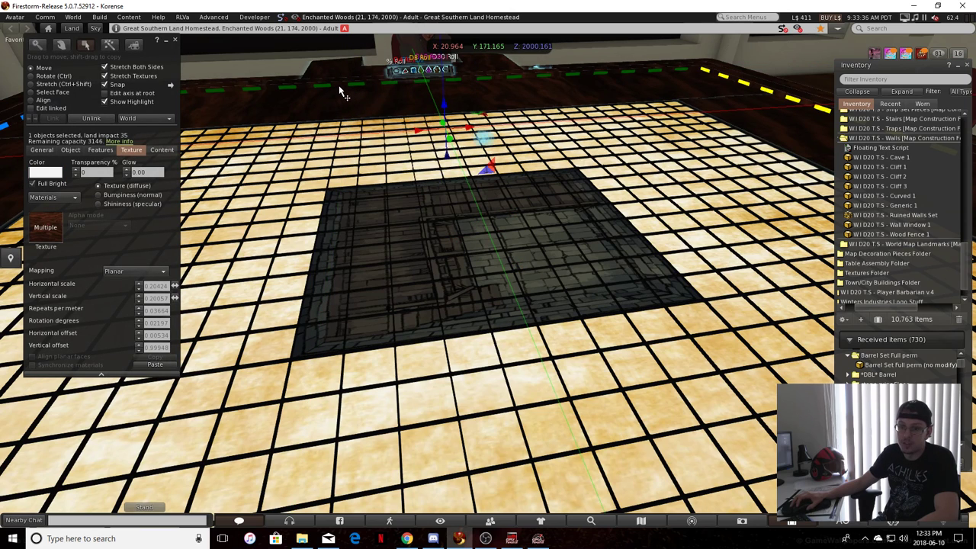
key("Escape")
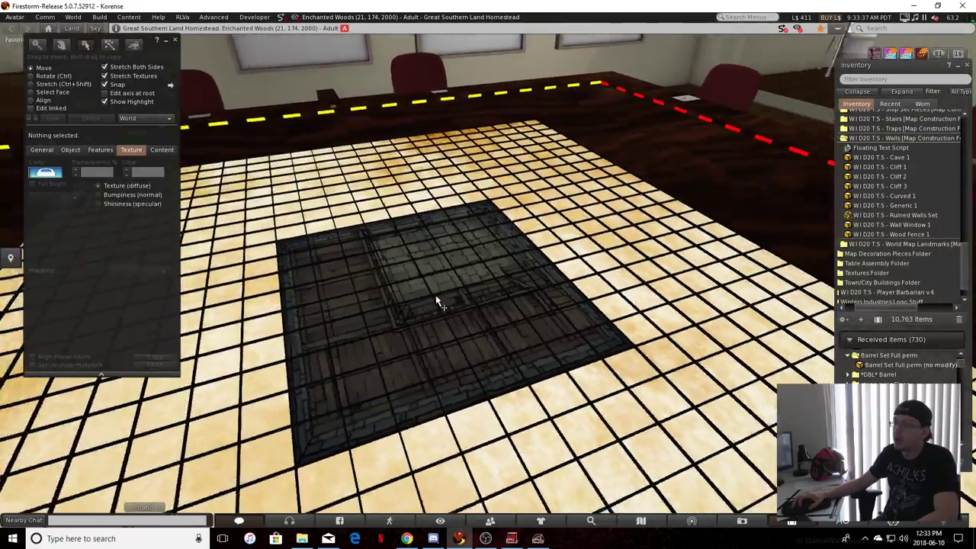
left_click_drag(437, 301, 576, 235, "alt")
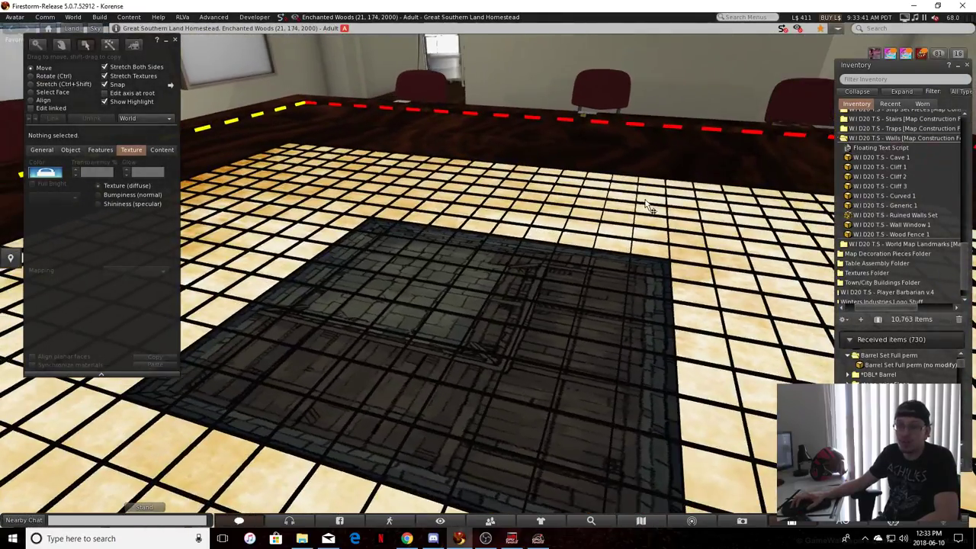
left_click_drag(646, 206, 652, 196, "alt")
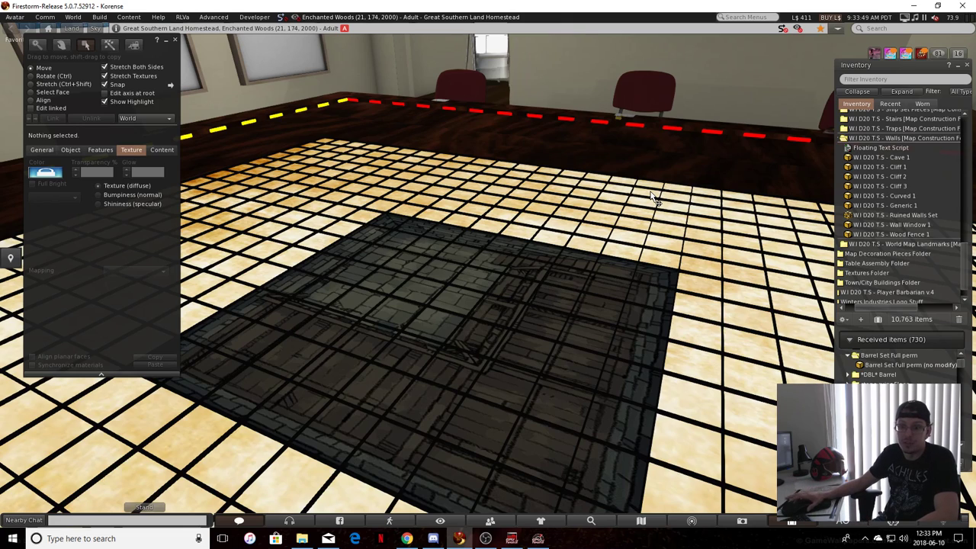
left_click_drag(462, 310, 697, 148, "alt")
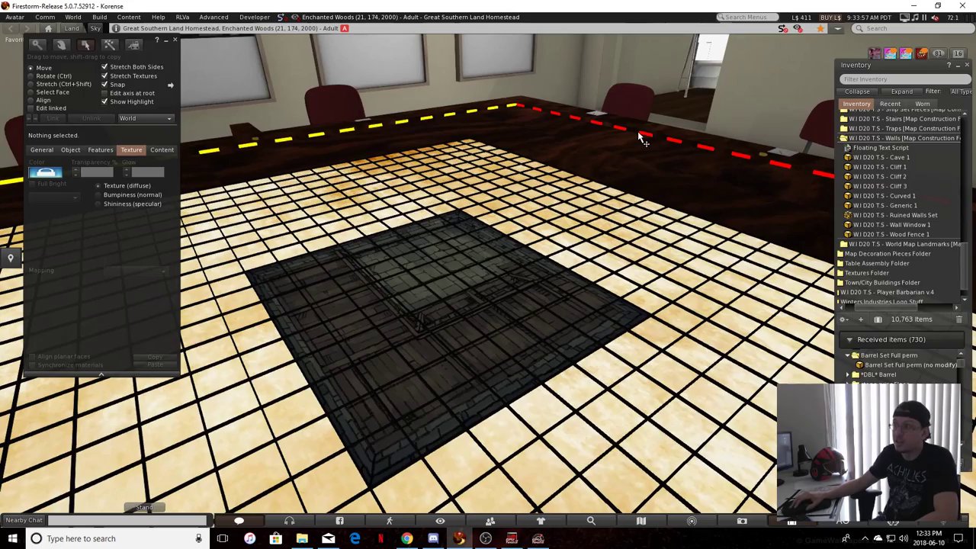
left_click_drag(529, 337, 447, 323, "alt")
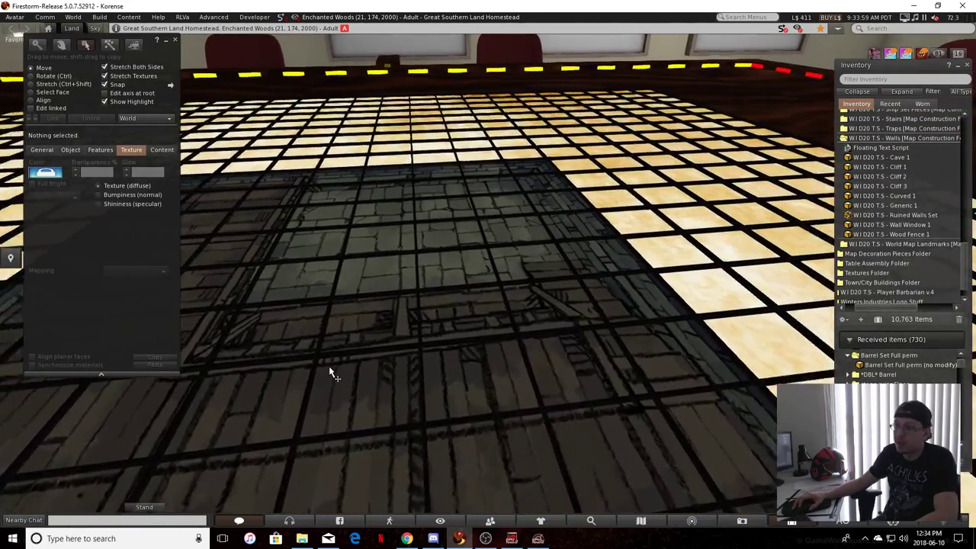
left_click(371, 330)
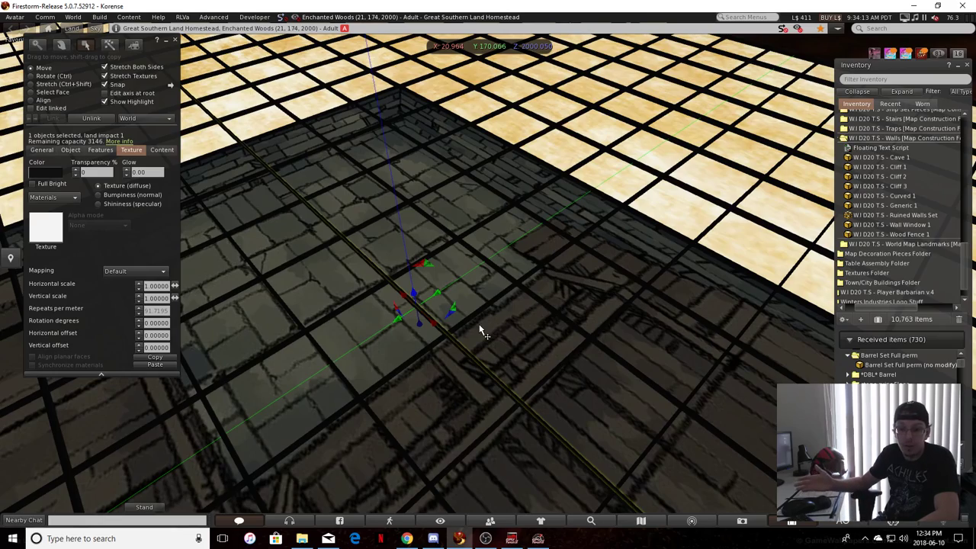
left_click(659, 318)
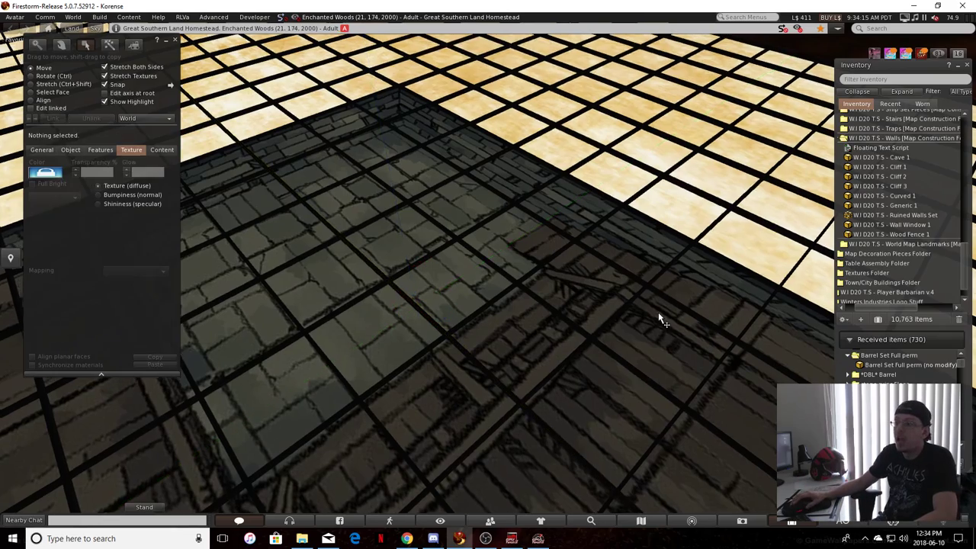
Shrink the map tile to about 0.77 by 0.82 m and reposition it under the grid
scroll(659, 319, "down", 5)
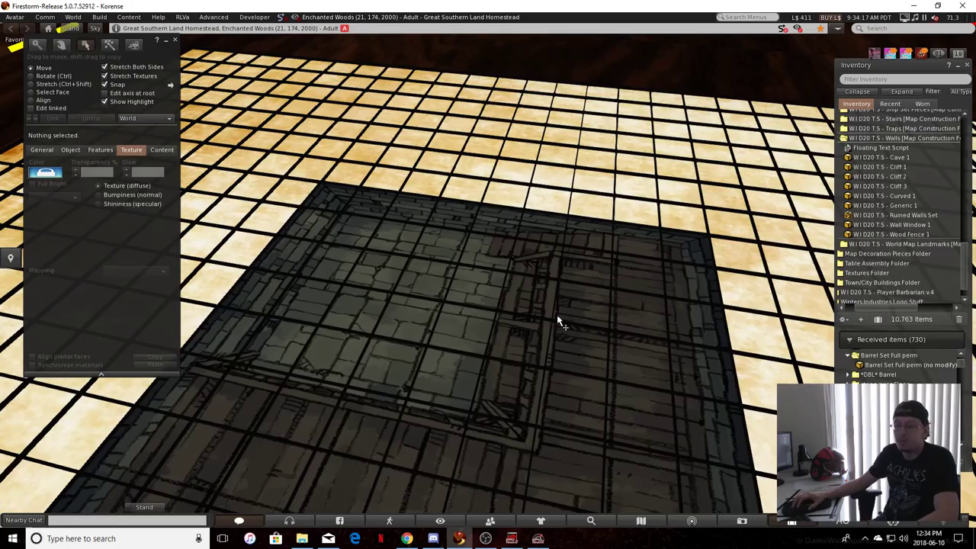
left_click(458, 322)
left_click_drag(457, 323, 583, 231, "ctrl+alt")
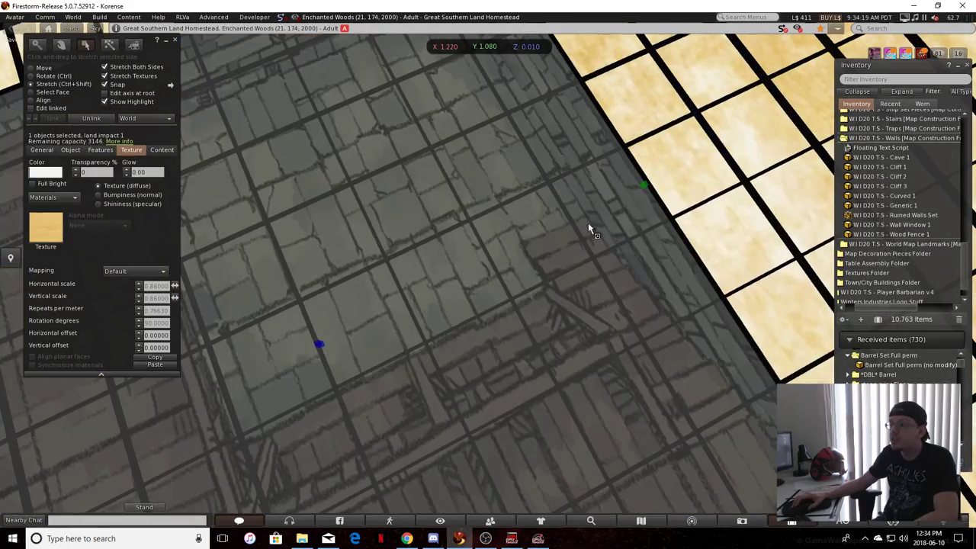
left_click_drag(642, 187, 478, 69)
left_click_drag(371, 221, 389, 305, "alt")
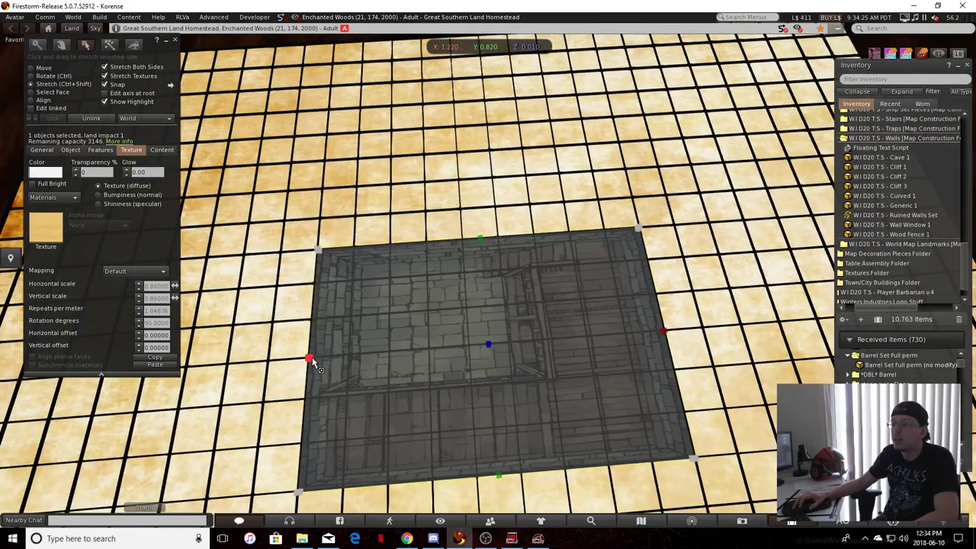
left_click_drag(313, 362, 377, 186)
mouse_move(467, 343)
left_mouse_down("alt")
mouse_move(501, 381)
mouse_move(487, 357)
mouse_move(459, 354)
left_mouse_up("alt")
left_click_drag(603, 329, 602, 329)
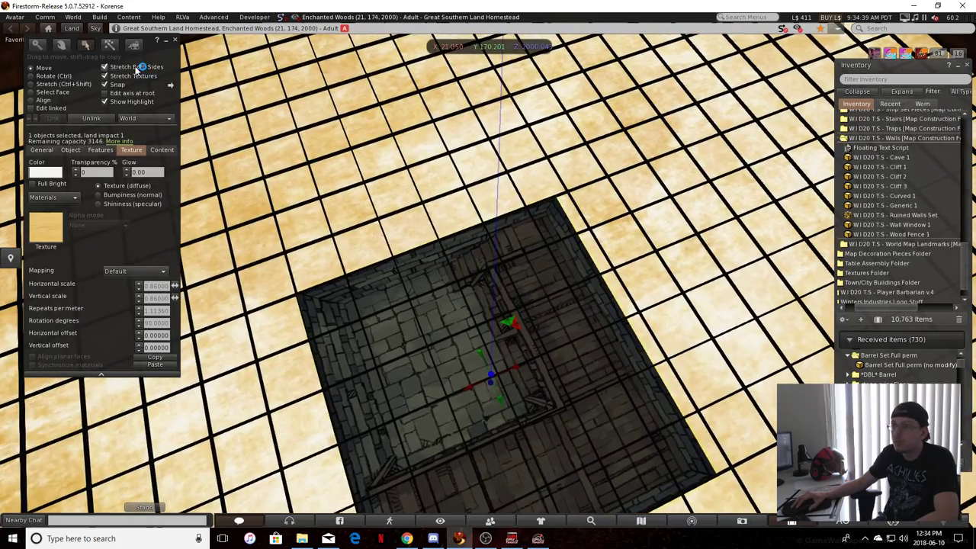
Turn off Stretch Both Sides and extend one X-axis edge of the map tile outward, finishing with the tile deselected
left_click(136, 69)
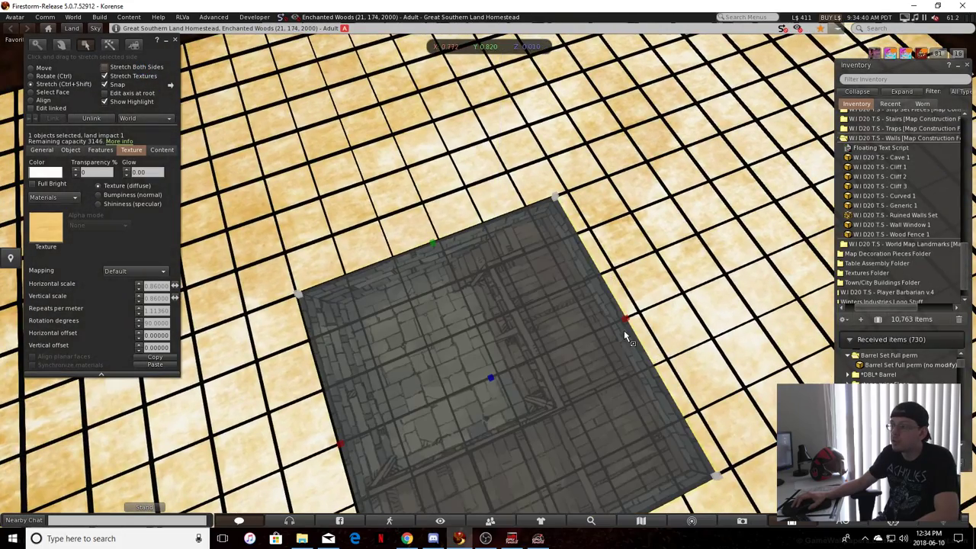
left_click_drag(625, 317, 613, 385, "ctrl+shift")
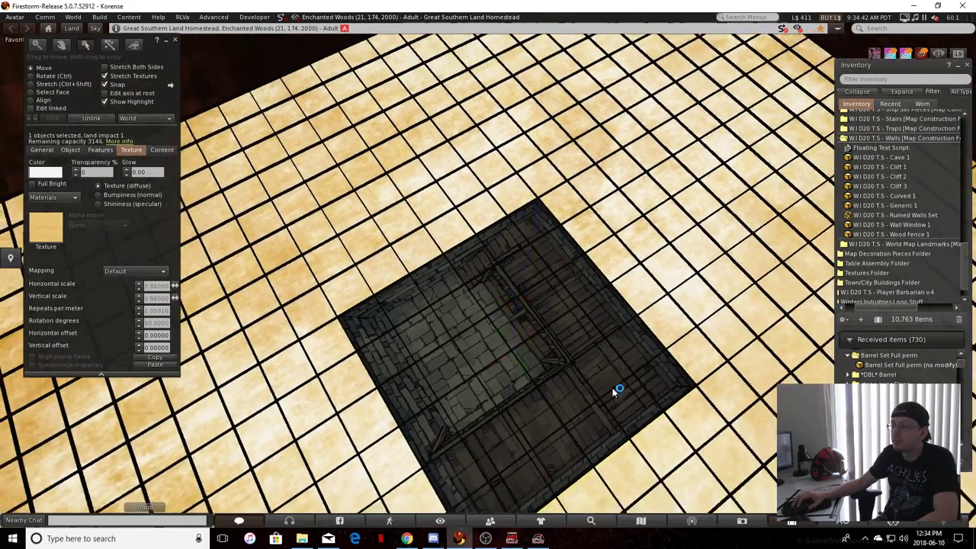
left_click(621, 394)
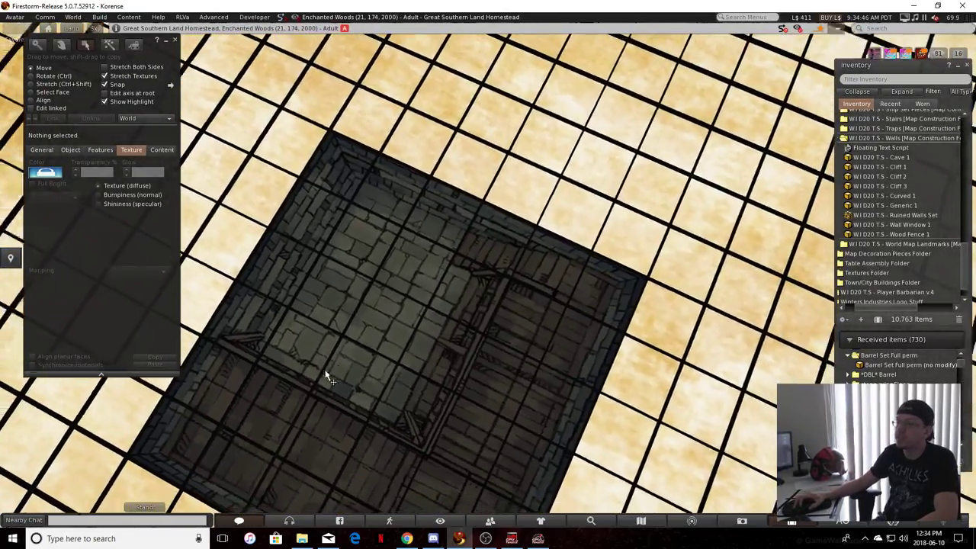
Try placing a Generic 1 wall piece from the Walls folder near the map tile's far edge, removing it again
left_click_drag(326, 375, 325, 350, "alt")
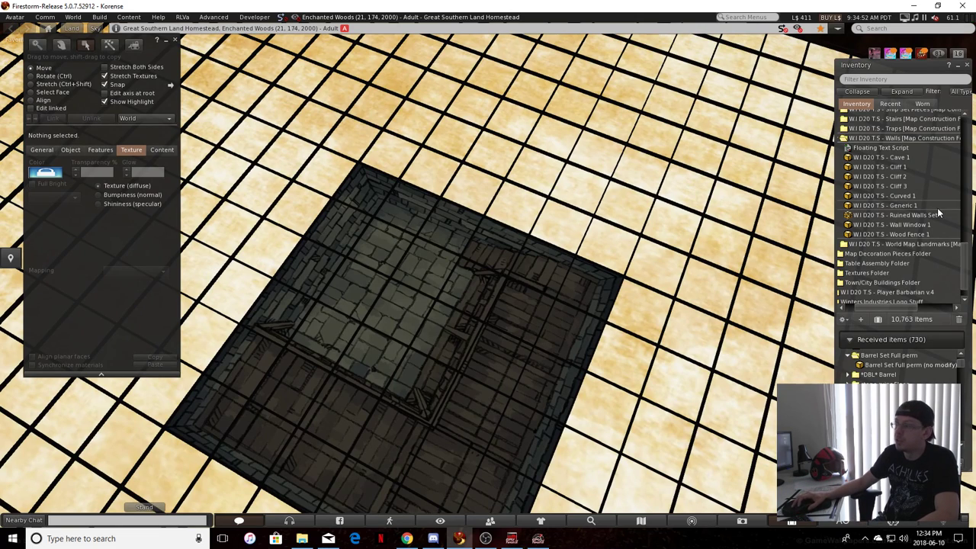
scroll(882, 214, "down", 2)
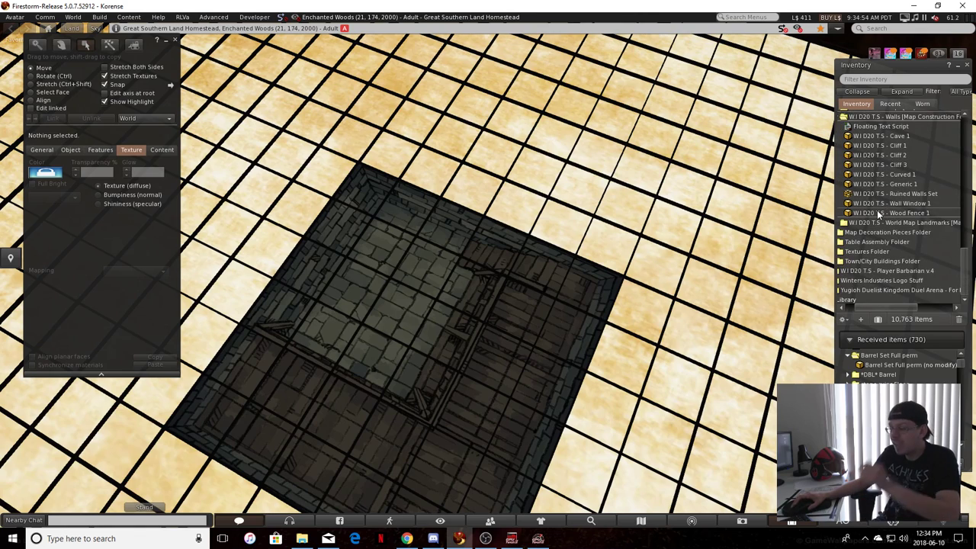
scroll(876, 212, "up", 4)
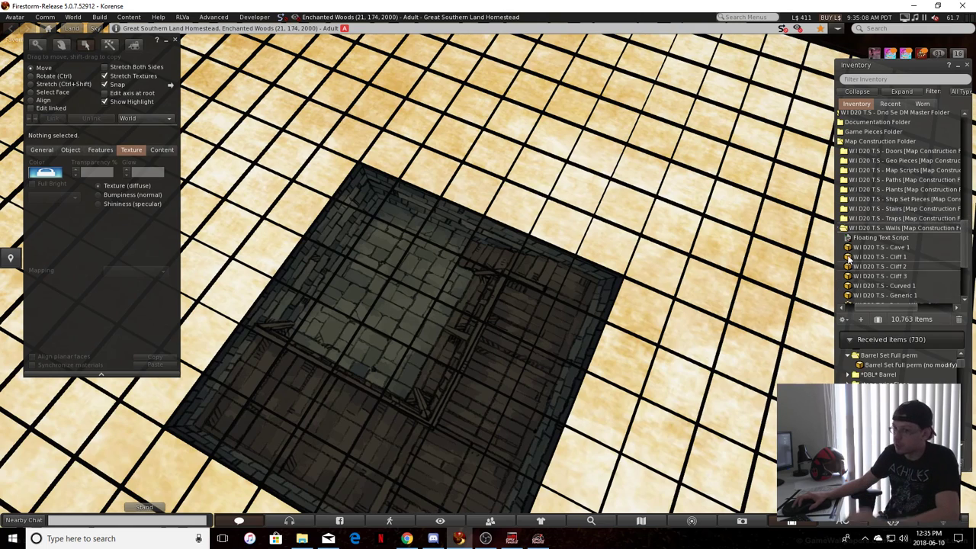
scroll(862, 283, "down", 2)
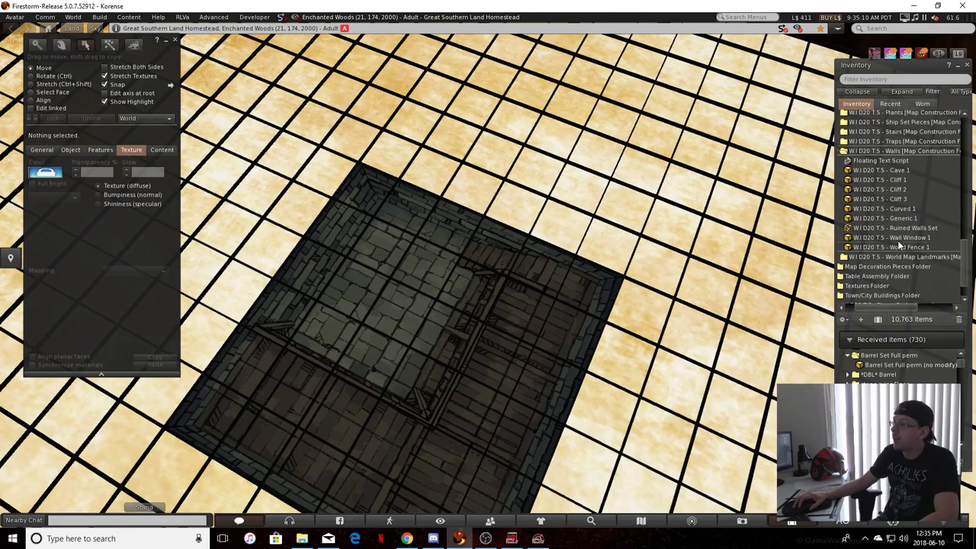
left_click_drag(907, 218, 385, 89)
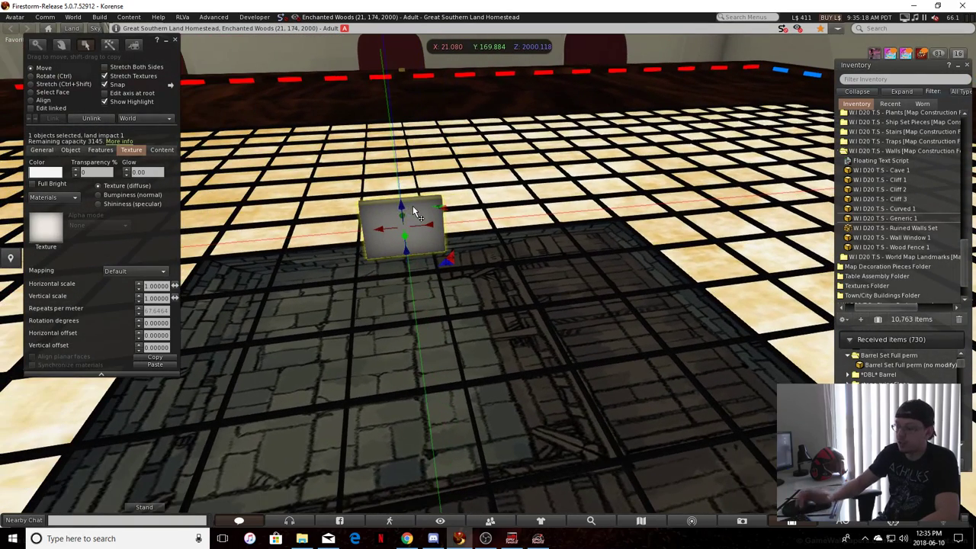
key("Delete")
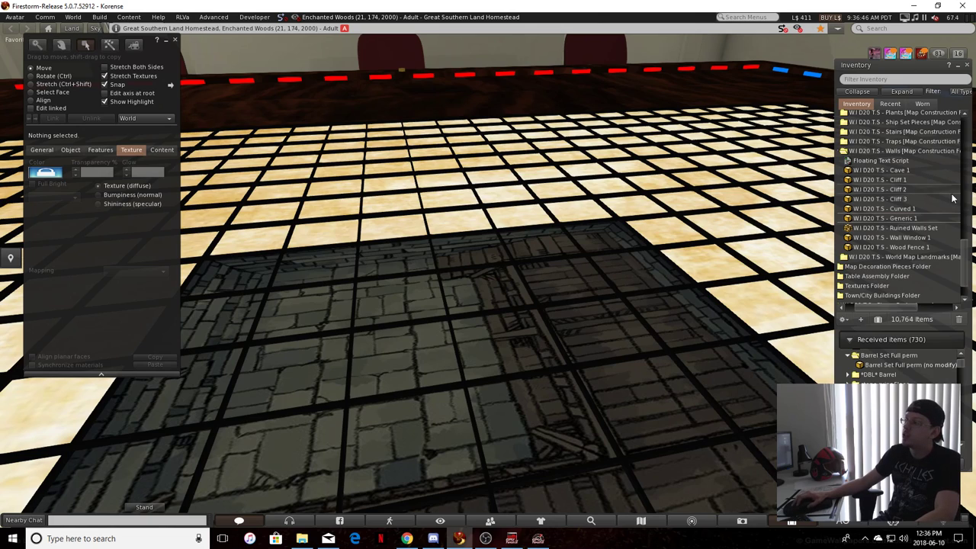
Try a second Generic 1 wall piece in the tile's stone area, check it against a red border dash, and delete it
left_click(416, 355)
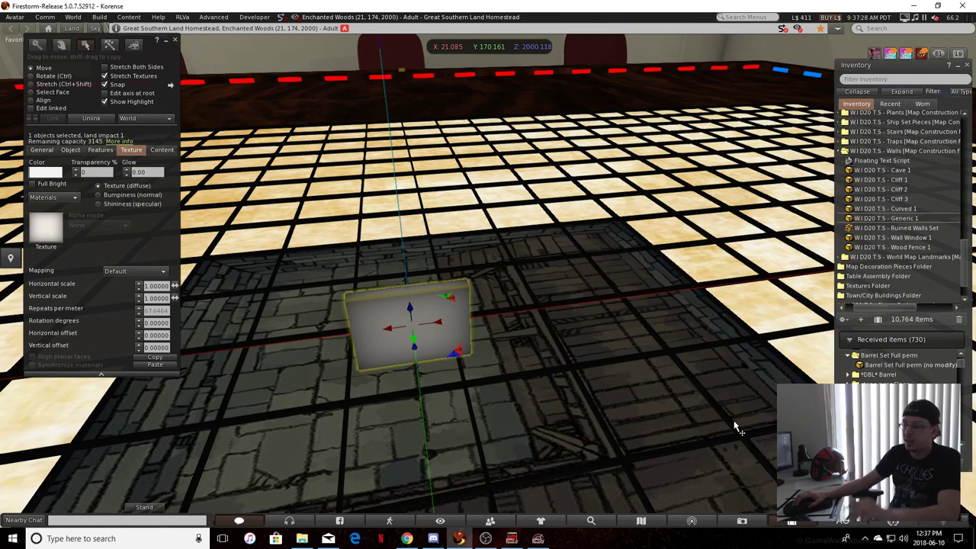
scroll(736, 428, "down", 5)
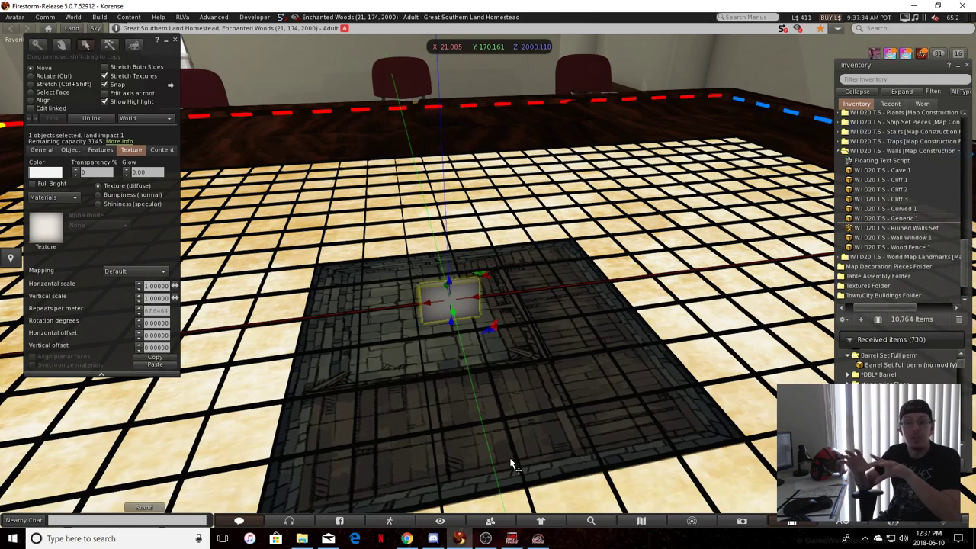
scroll(412, 268, "up", 7)
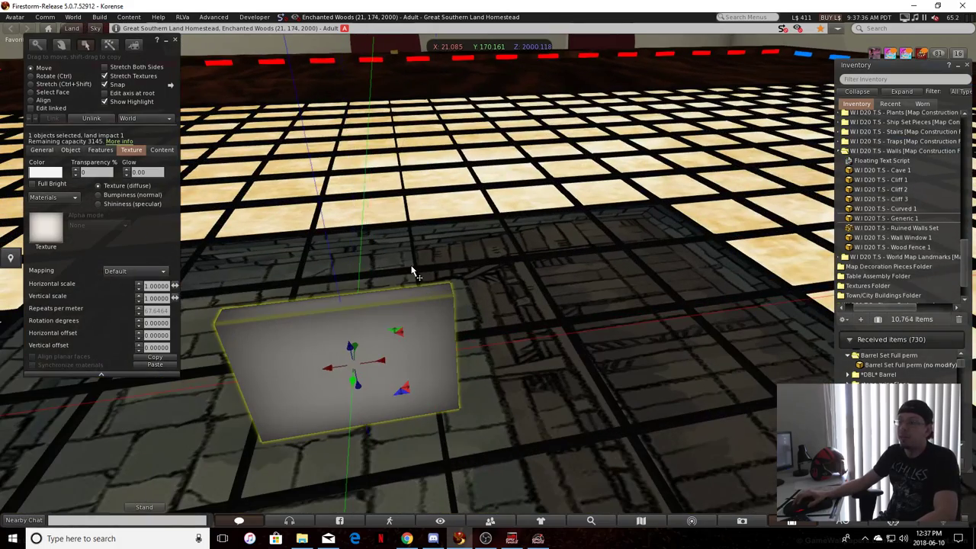
left_click(402, 287)
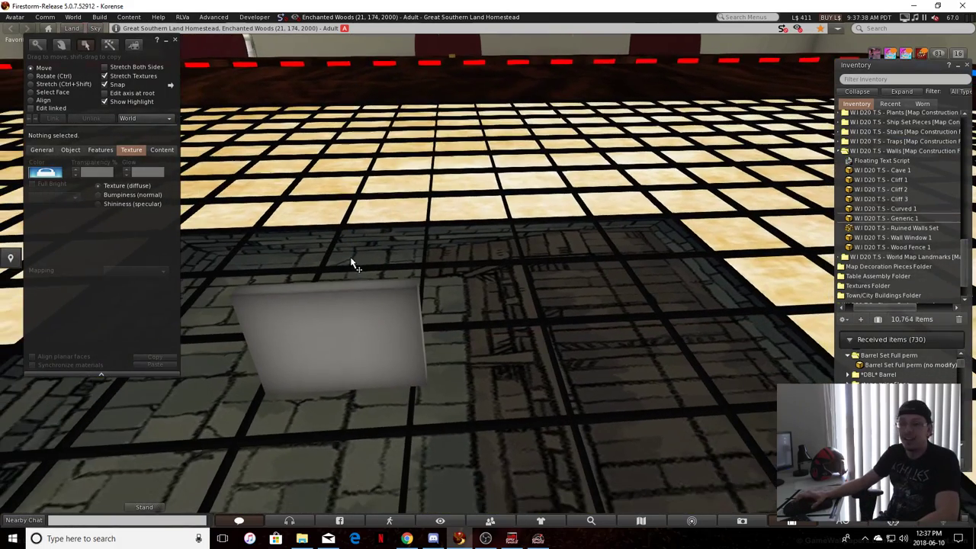
left_click_drag(363, 266, 392, 102, "alt")
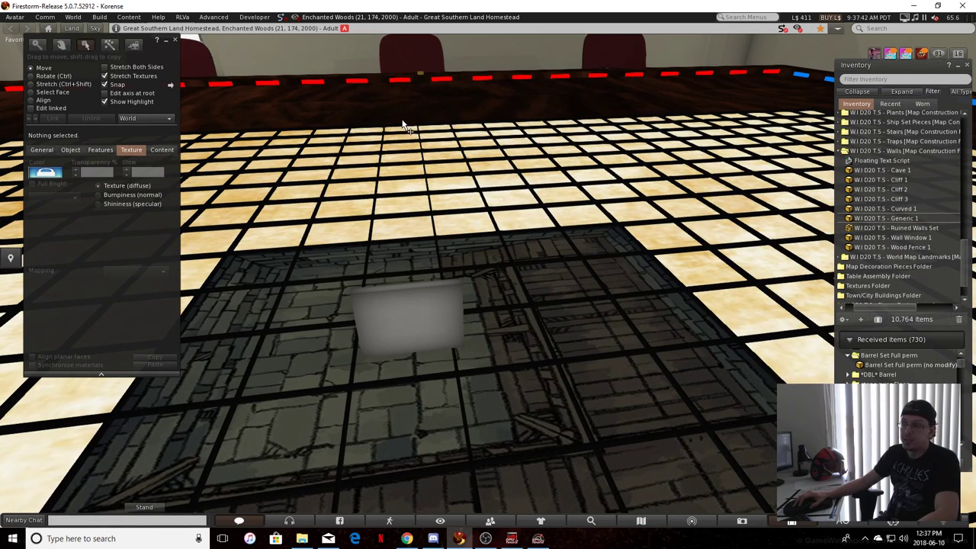
left_click(398, 84)
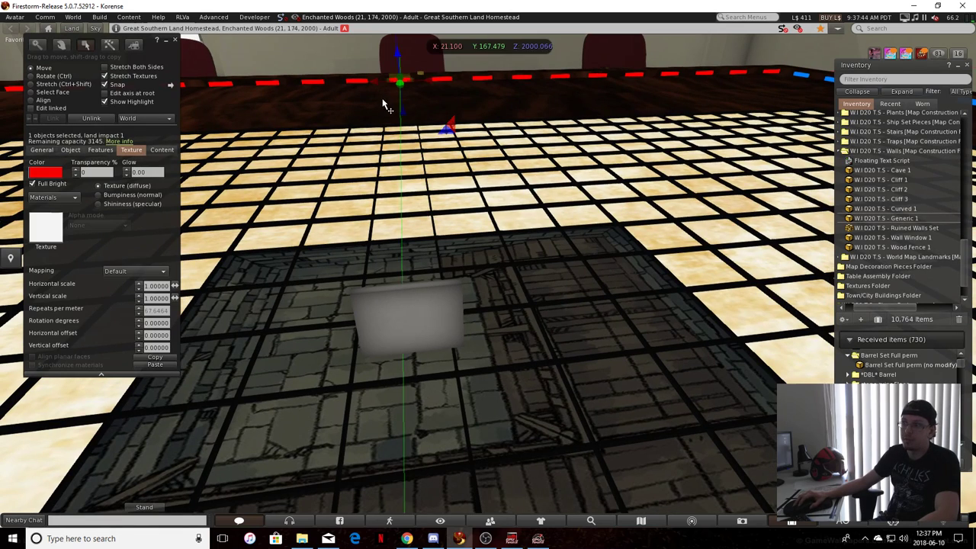
left_click(413, 307)
left_click_drag(403, 322, 367, 213, "ctrl+alt")
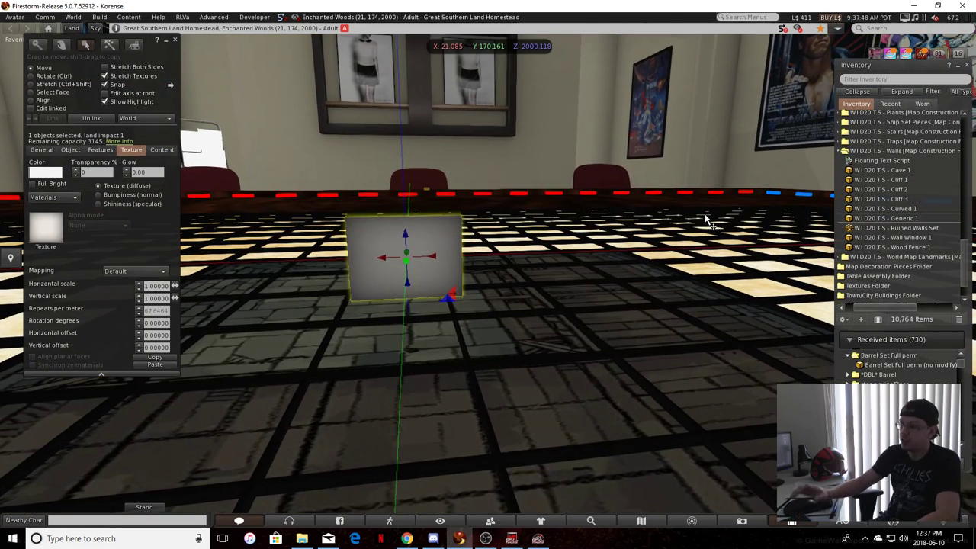
key("Delete")
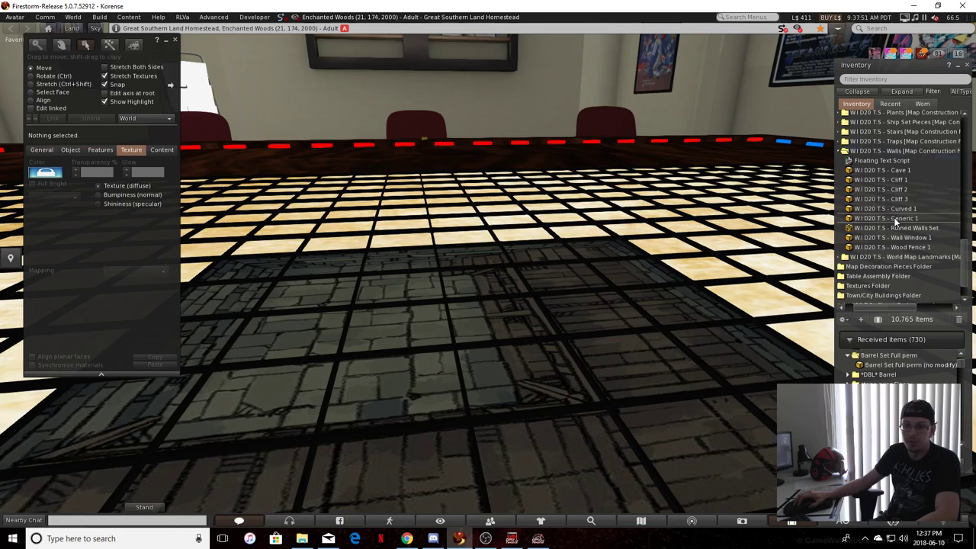
Place a Generic 1 wall piece on the map tile's stone area at about X 21.105, Y 170.046
left_click_drag(893, 219, 392, 297)
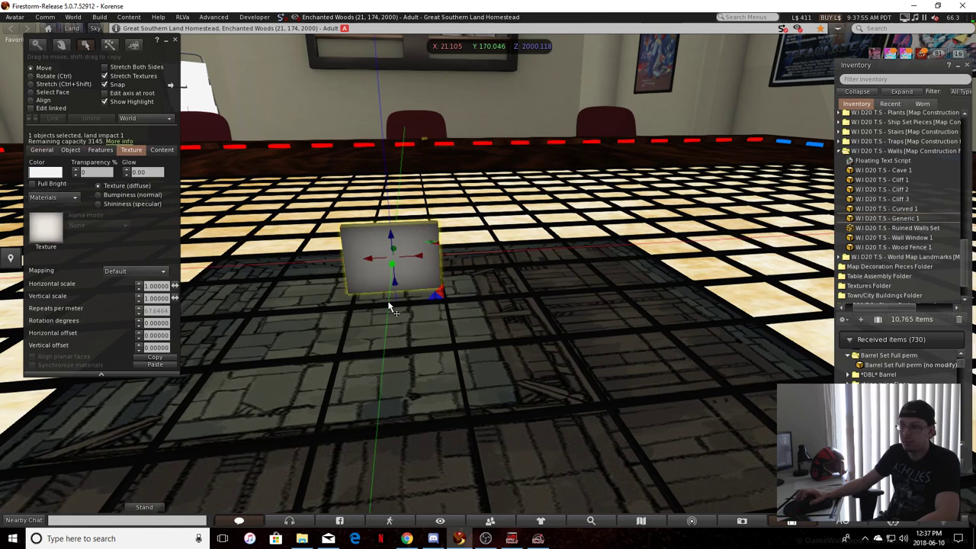
left_click(376, 332)
left_click_drag(376, 331, 388, 146, "alt")
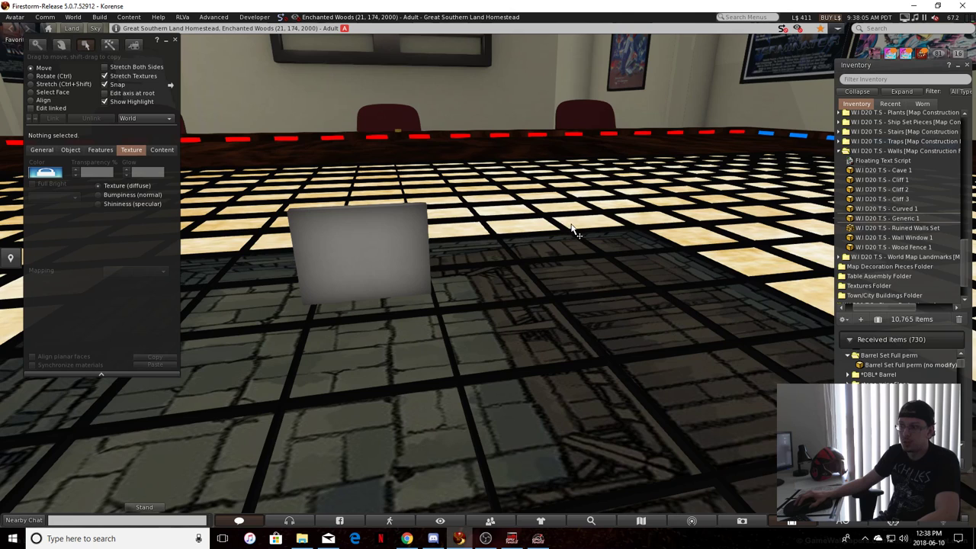
left_click_drag(419, 261, 429, 243, "alt")
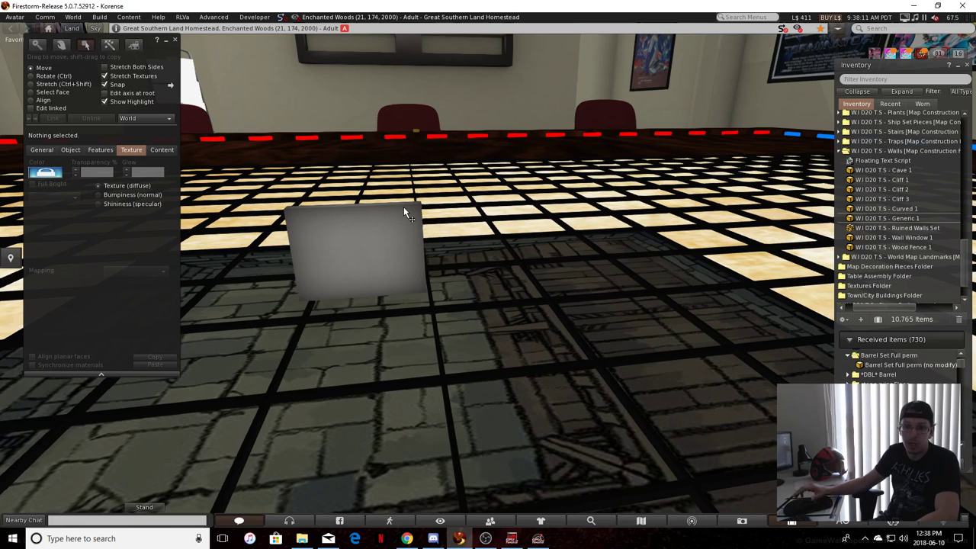
Copy the X position value 21.10040 from the red border dash in line with the wall piece
left_click(393, 137)
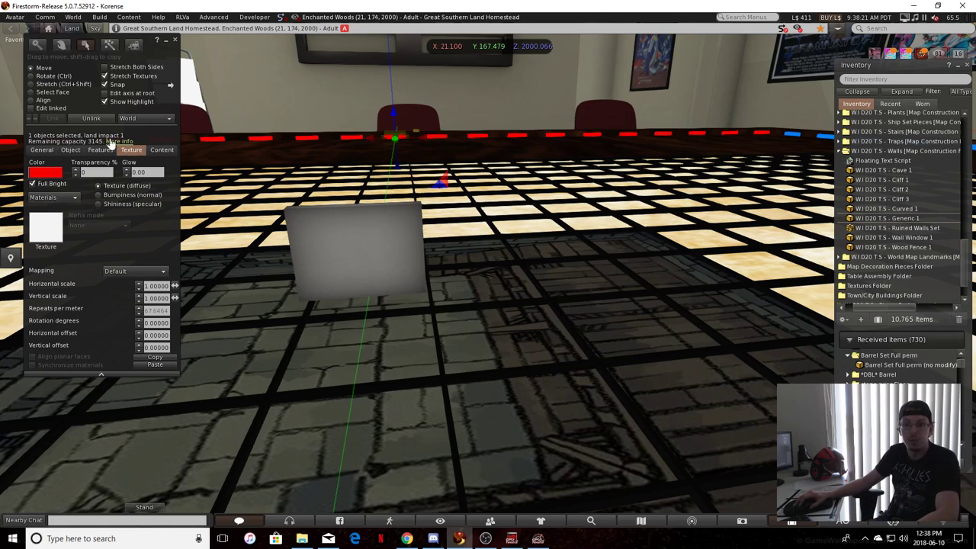
left_click(71, 150)
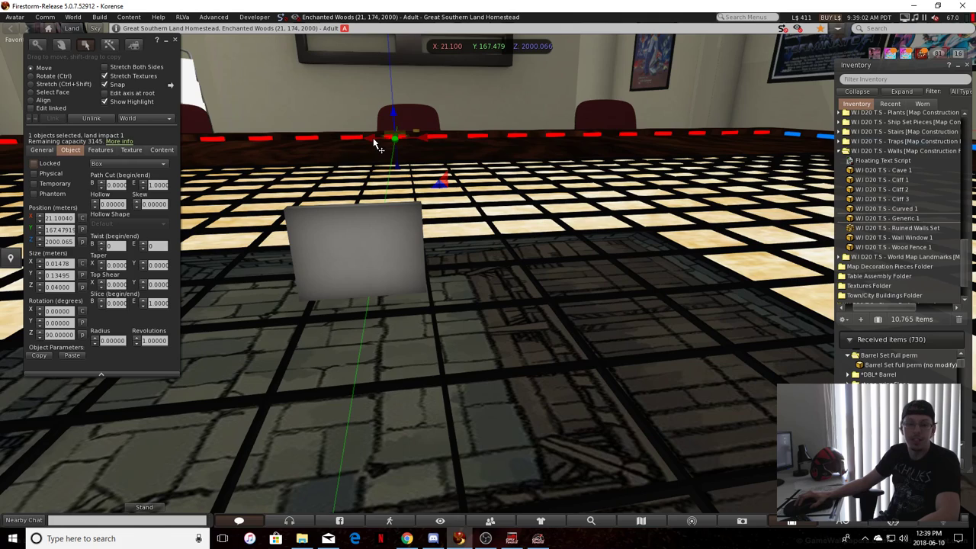
left_click(56, 219)
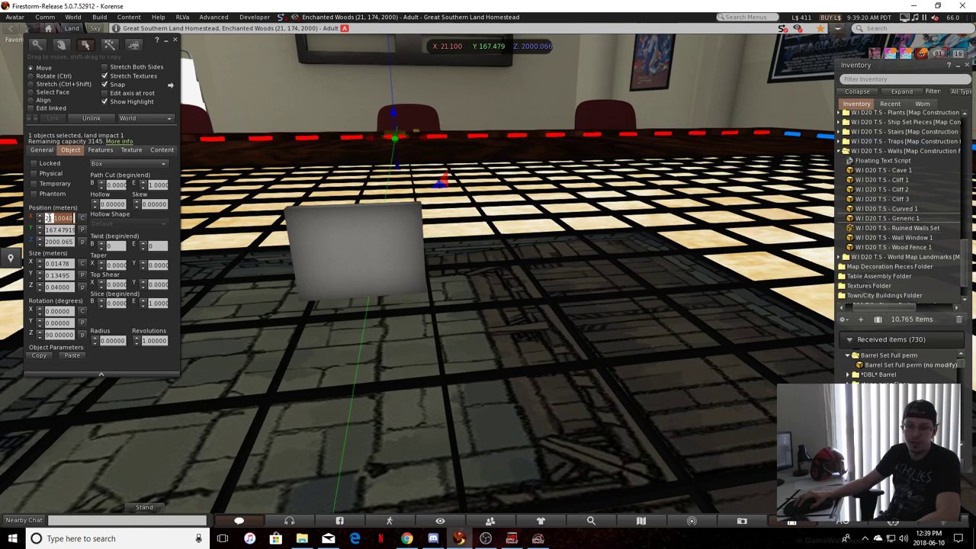
key("ctrl+c")
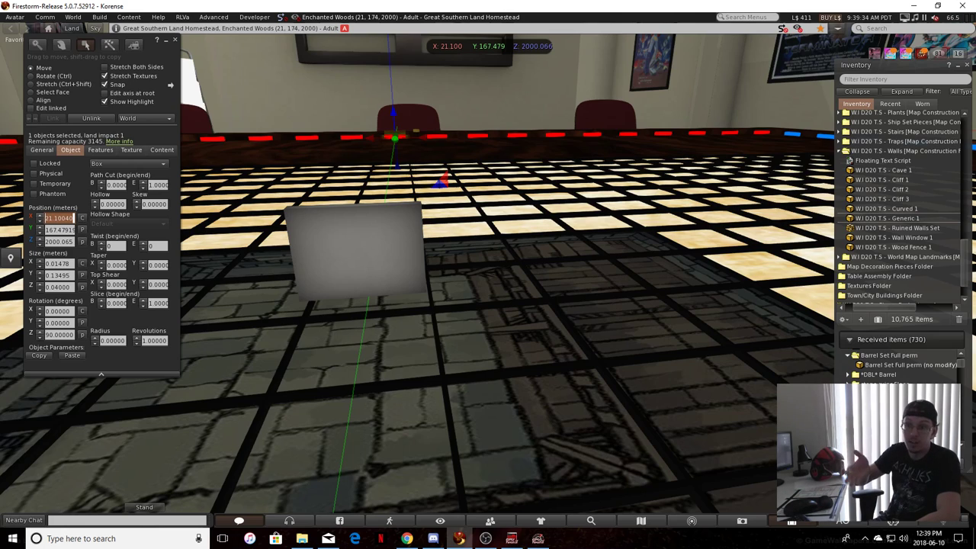
key("ctrl")
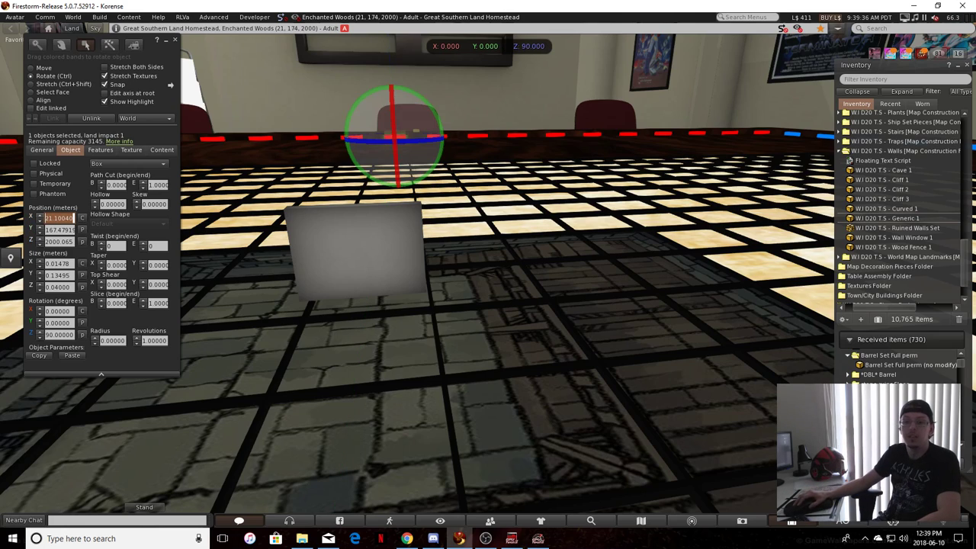
key("ctrl")
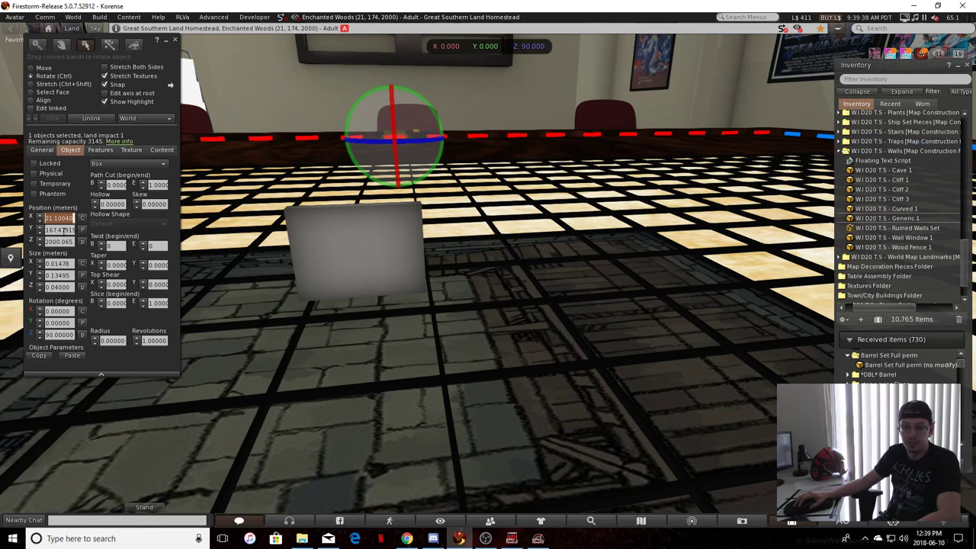
Set the wall piece's X position to the copied value 21.10040
left_click(373, 255)
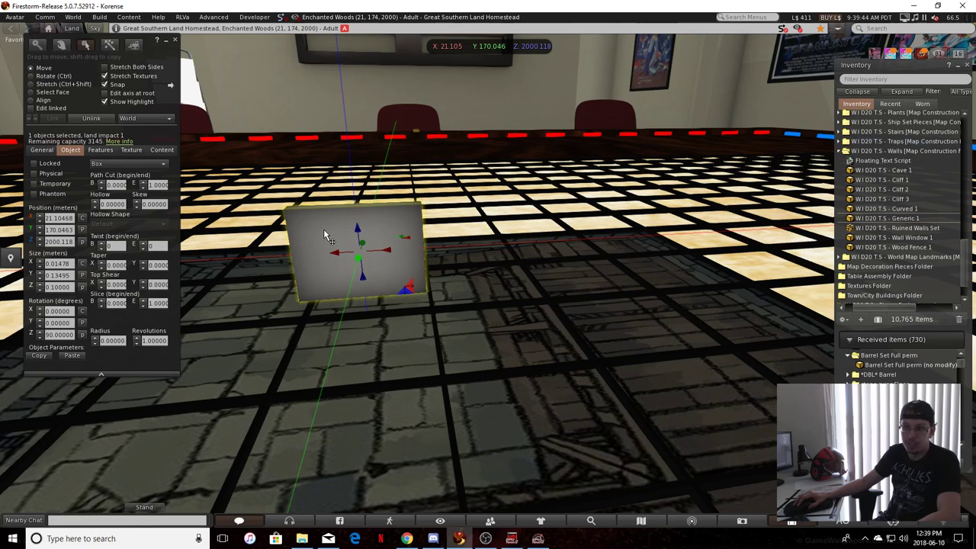
left_click(54, 218)
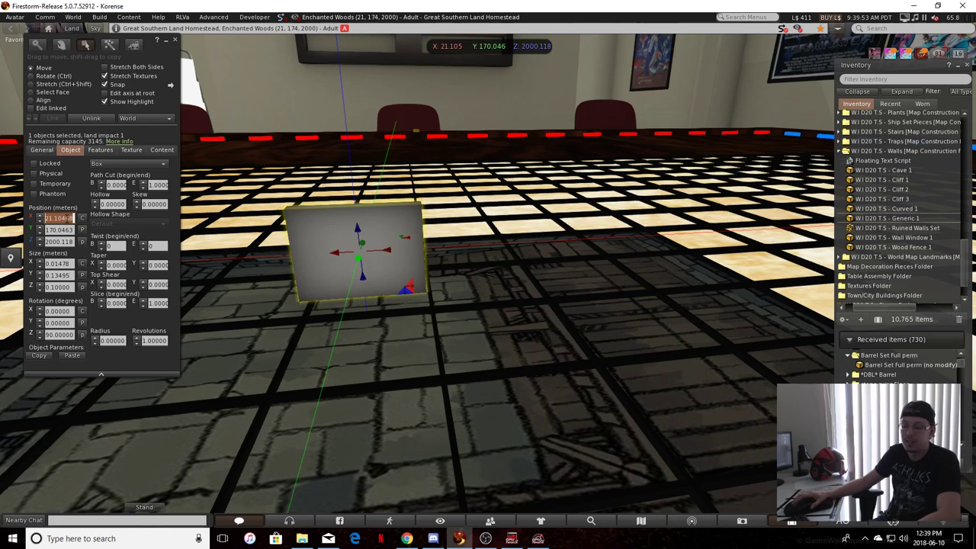
key("ctrl")
key("ctrl+v")
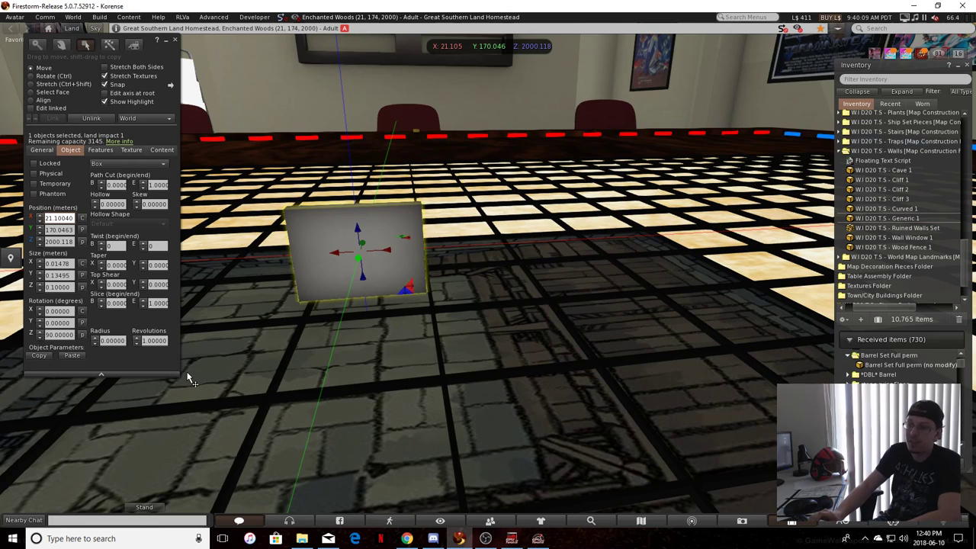
key("Return")
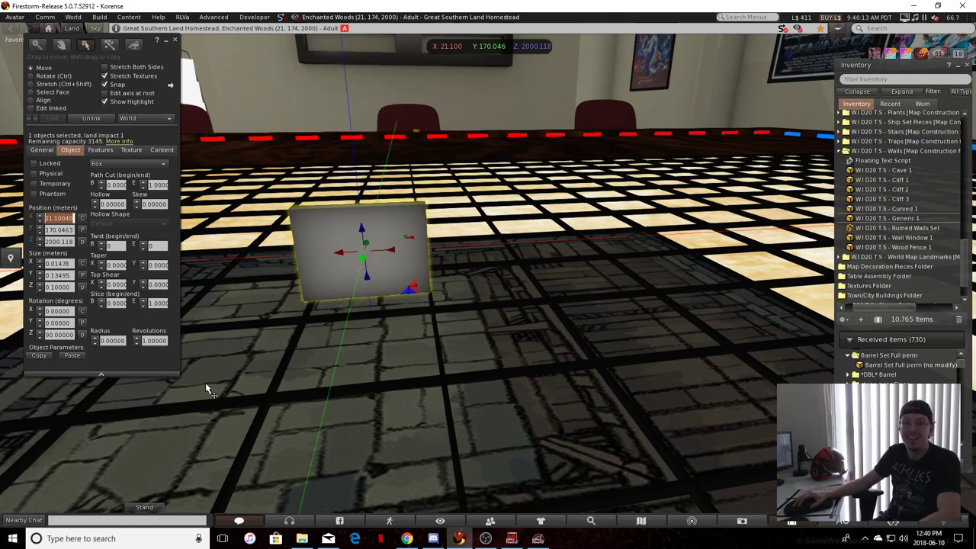
Lower the wall piece toward the map tile to a Z position of about 2000.098 and deselect it
left_click(285, 358)
left_click_drag(285, 358, 300, 333, "alt")
left_click(401, 299)
left_click_drag(339, 304, 351, 315, "alt")
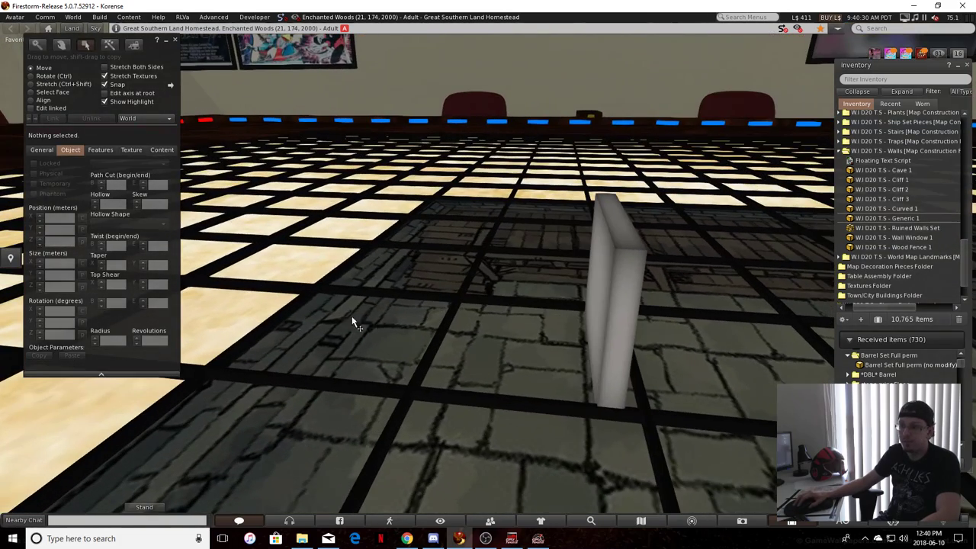
Inspect the position and size of the grid line along the map tile's edge from several angles
left_click(256, 347)
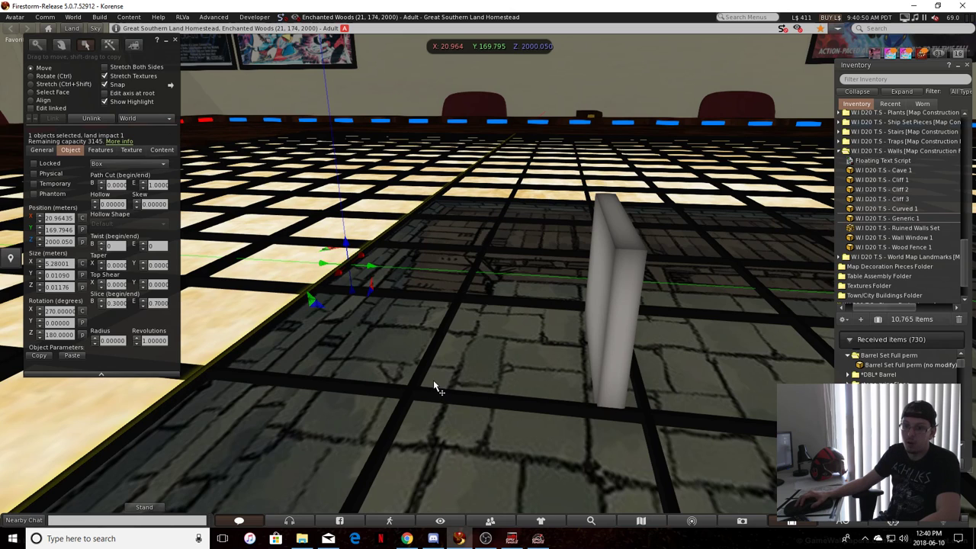
left_click_drag(517, 149, 377, 136, "alt")
left_click_drag(437, 138, 310, 154, "alt")
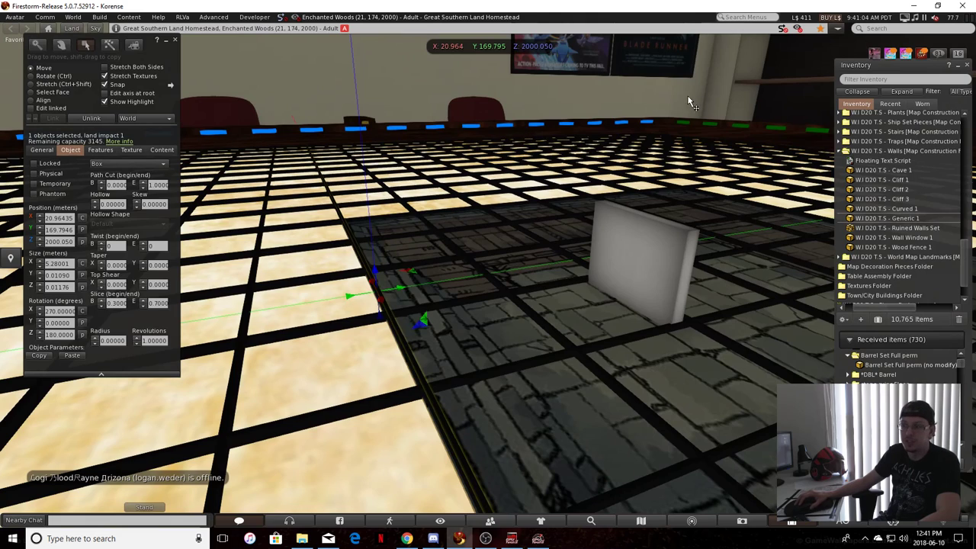
left_click(547, 356)
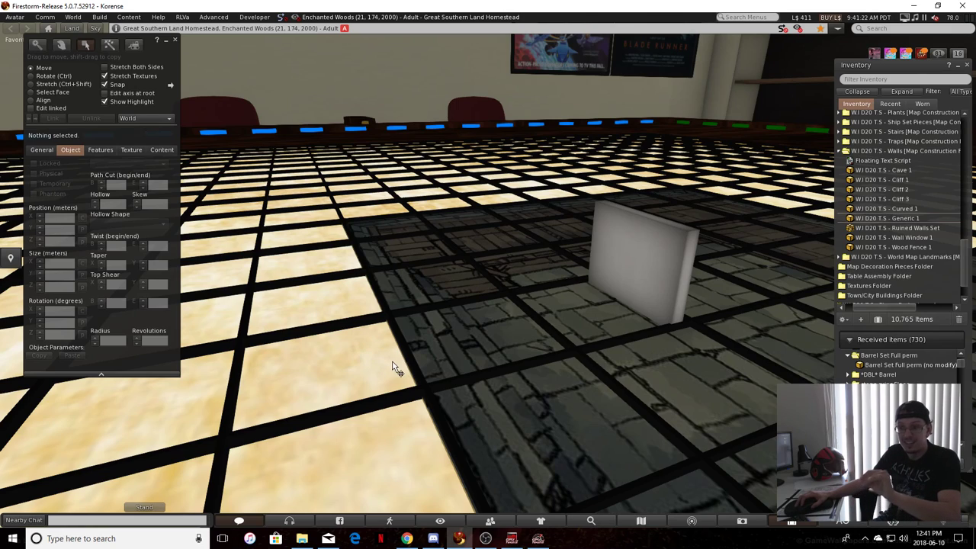
Compare the wall piece's position with a blue border dash, then examine the whole table with nothing selected
left_click(652, 276)
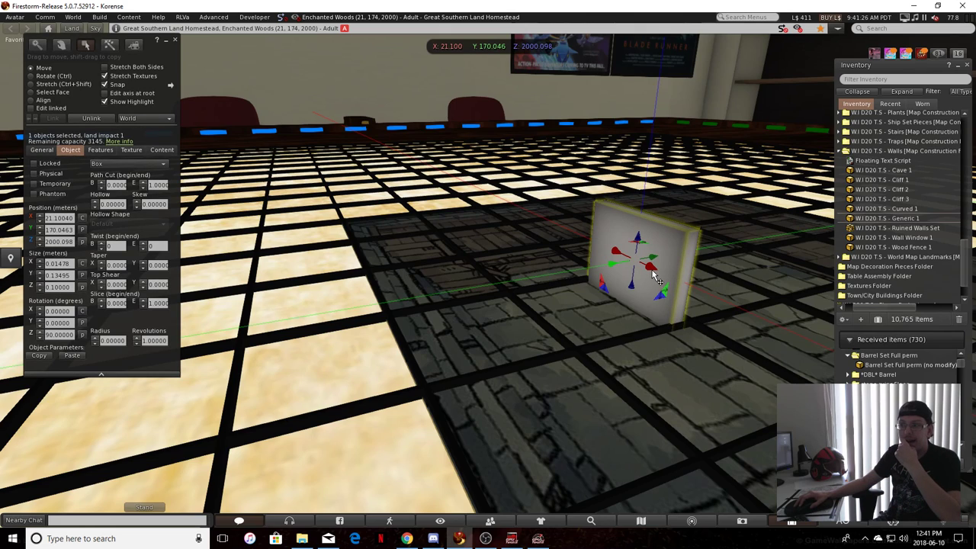
left_click(266, 137)
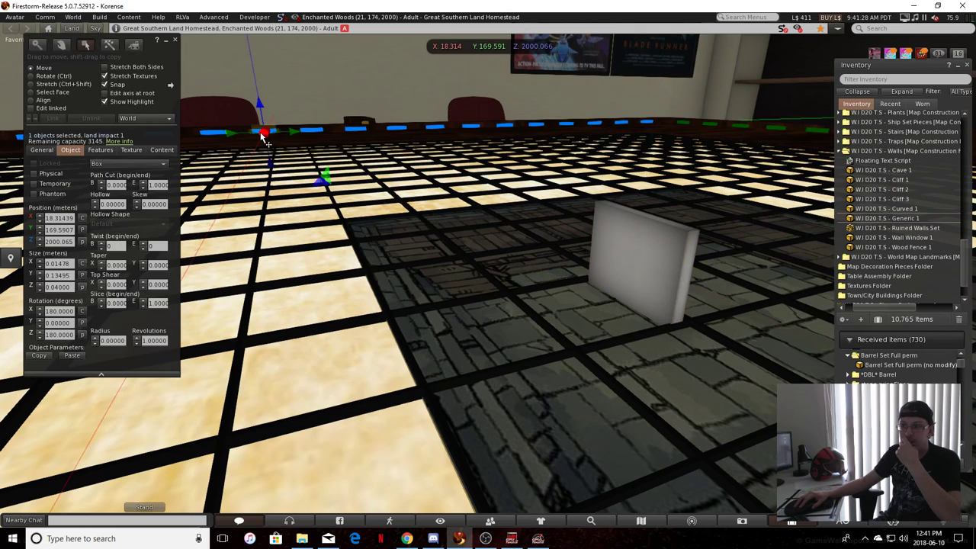
scroll(302, 160, "down", 3)
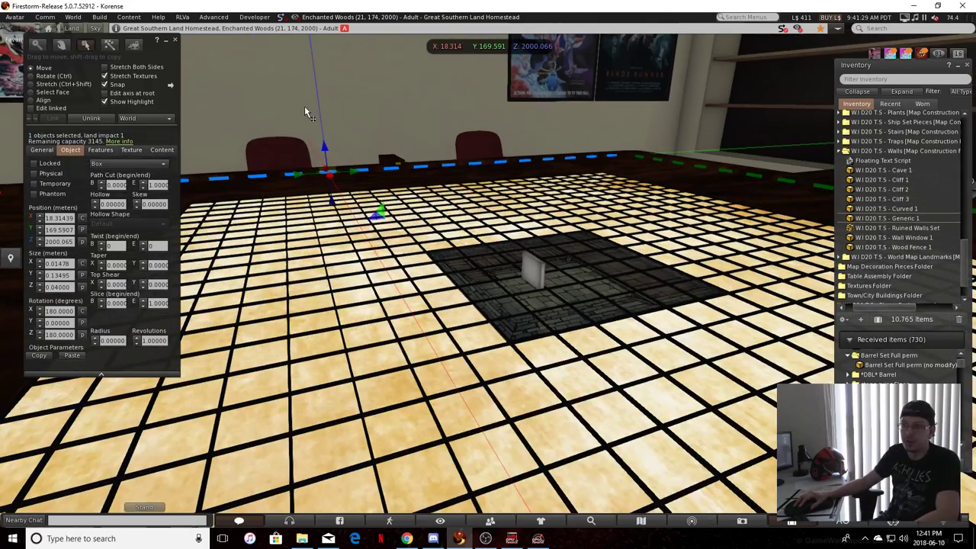
left_click(328, 193)
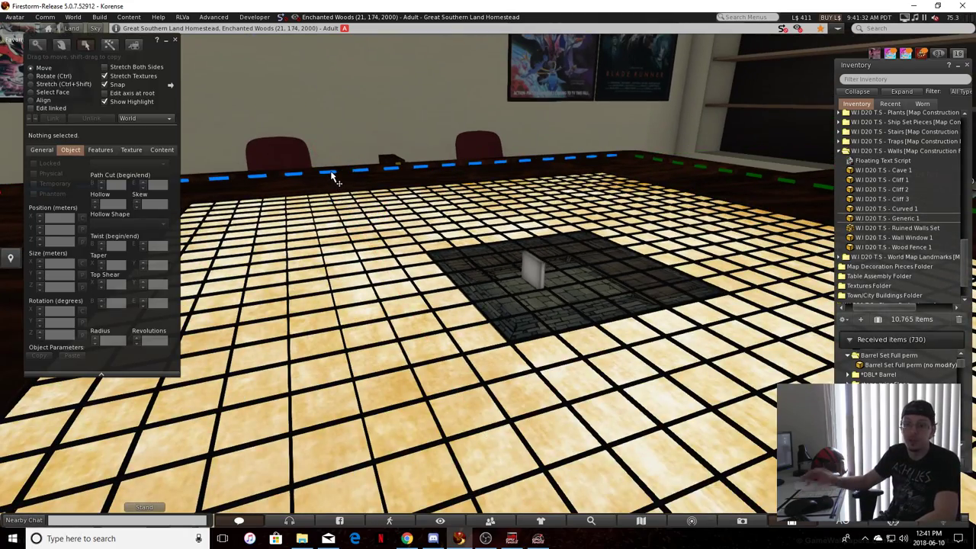
scroll(376, 246, "down", 5)
left_click_drag(376, 246, 64, 114, "alt")
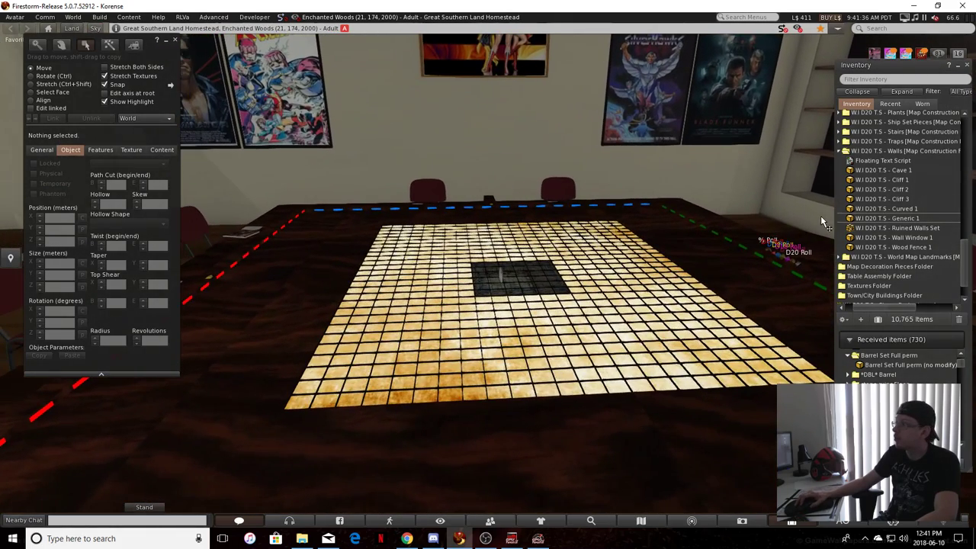
Place the W.I D20 T.S - Alignment Grid v.2 from the inventory's Table Assembly Folder onto the table and select it
scroll(917, 171, "down", 1)
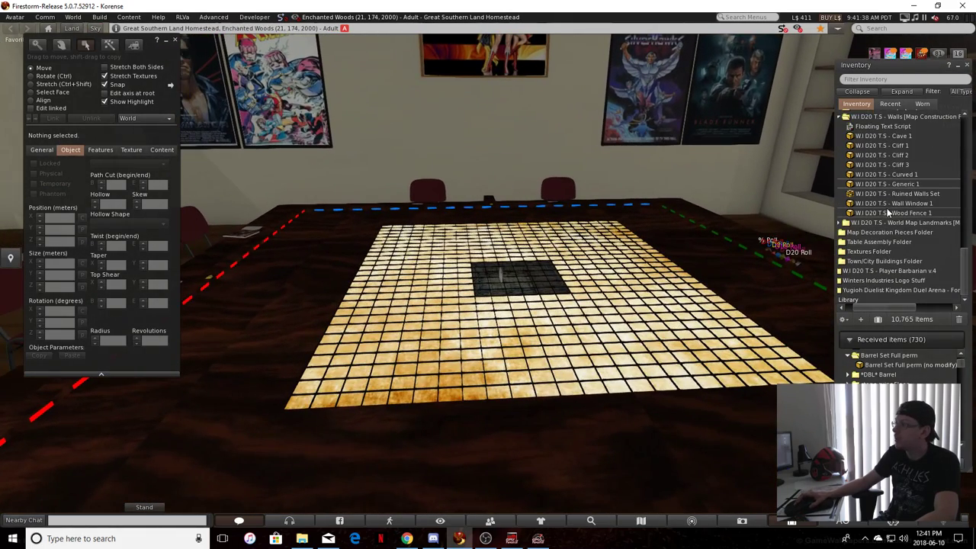
double_click(892, 242)
double_click(880, 221)
left_click_drag(898, 183, 588, 324)
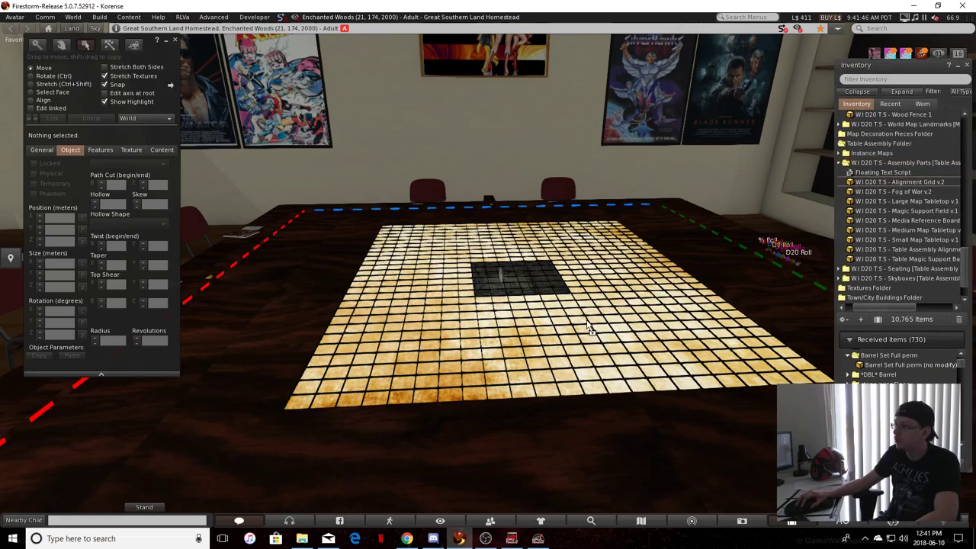
left_click_drag(520, 299, 505, 289)
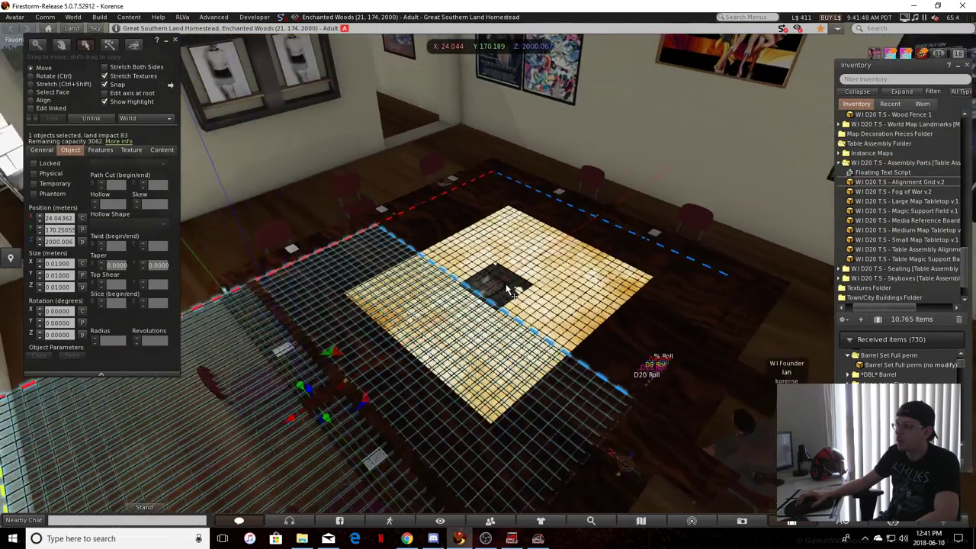
Centre the alignment grid over the map tile and raise it above the building to a Z position of about 2006.375
scroll(329, 363, "up", 2)
left_click_drag(319, 352, 444, 302)
left_click_drag(446, 305, 424, 91, "alt")
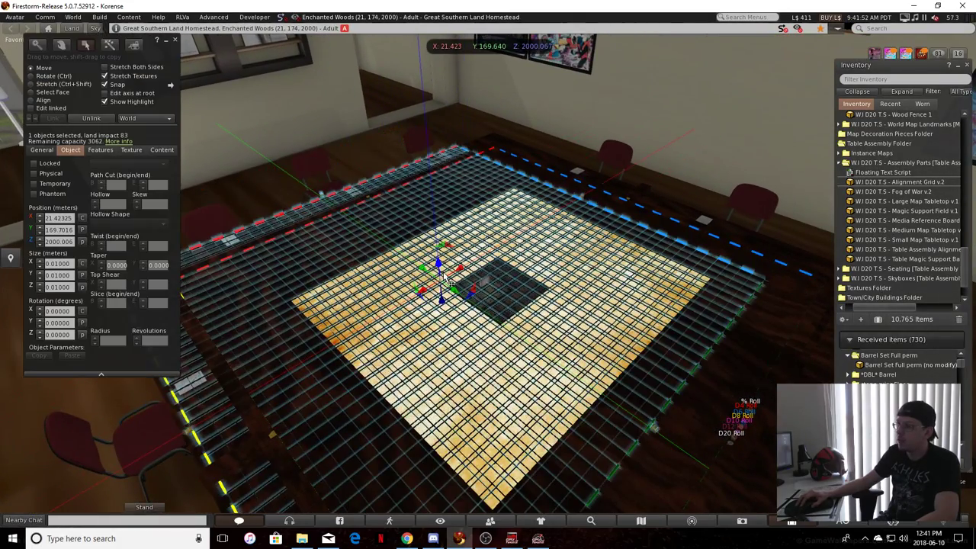
scroll(424, 93, "down", 5)
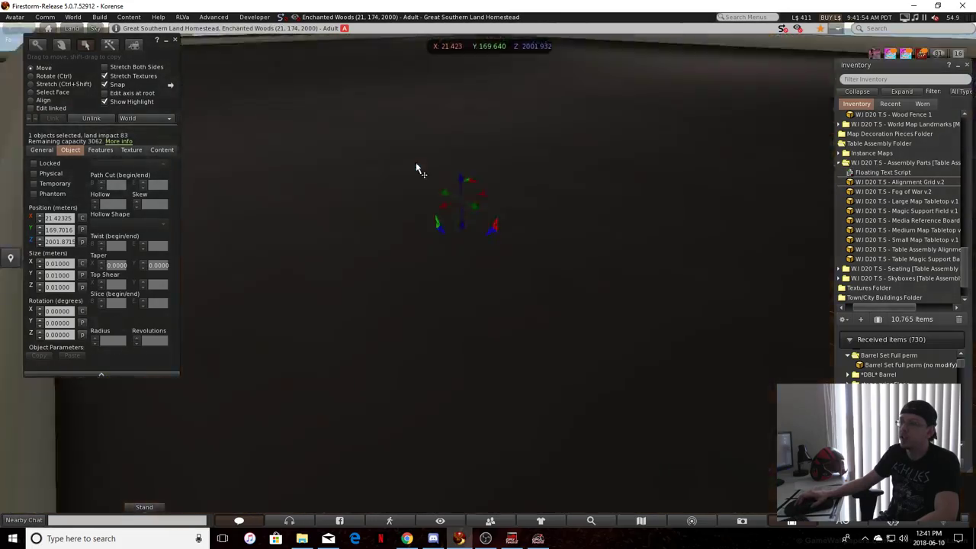
scroll(427, 172, "up", 3)
left_click_drag(485, 242, 486, 197)
scroll(490, 172, "up", 5)
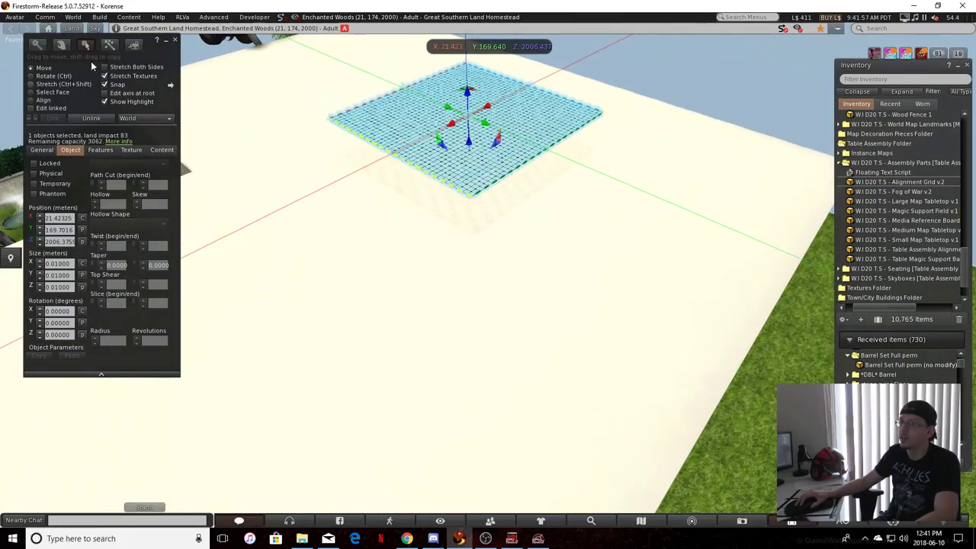
Examine the raised alignment grid and its coloured border dashes from above, ending with the grid selected for editing
left_click(39, 45)
left_click_drag(493, 111, 300, 195)
left_click(89, 48)
left_click(401, 143)
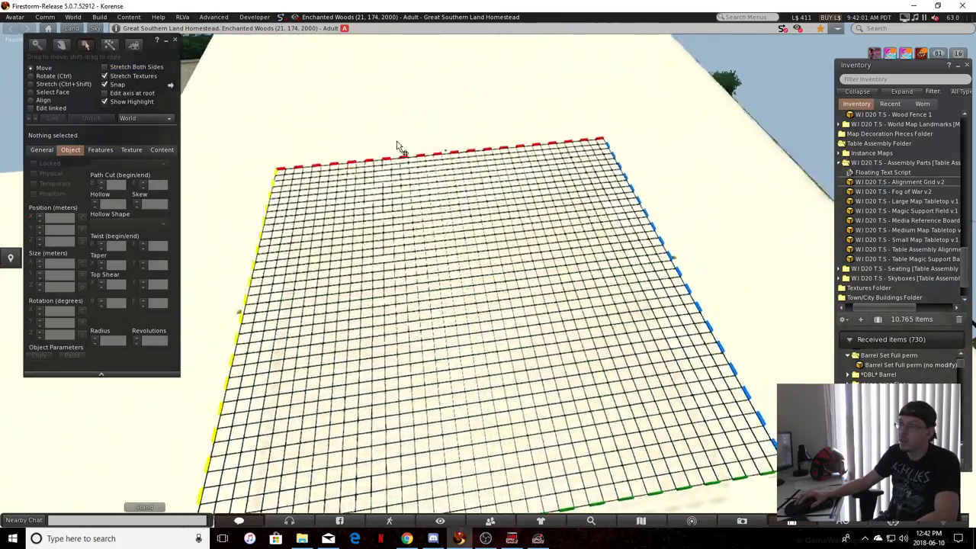
scroll(401, 142, "up", 4)
scroll(400, 143, "down", 5)
scroll(455, 191, "up", 3)
key("ctrl+b")
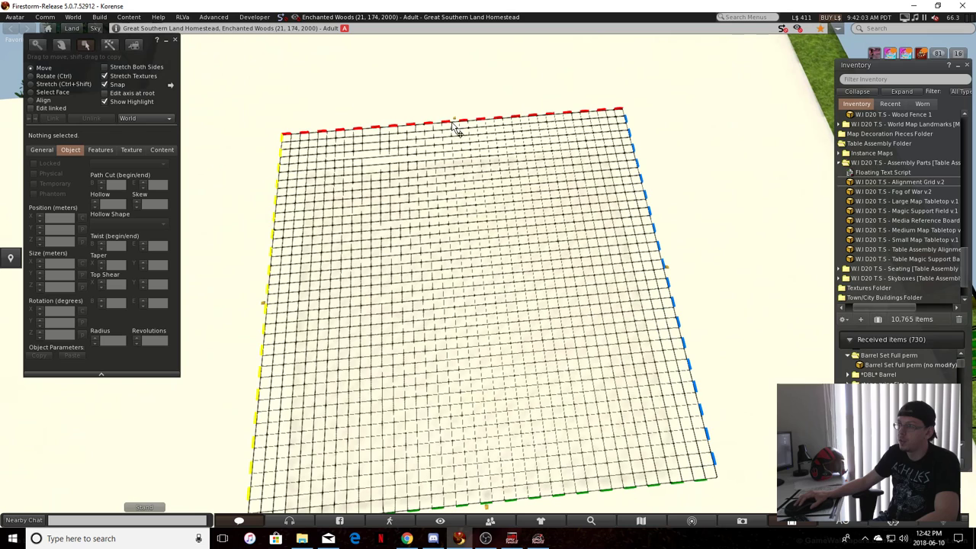
right_click(444, 124)
left_click(456, 139)
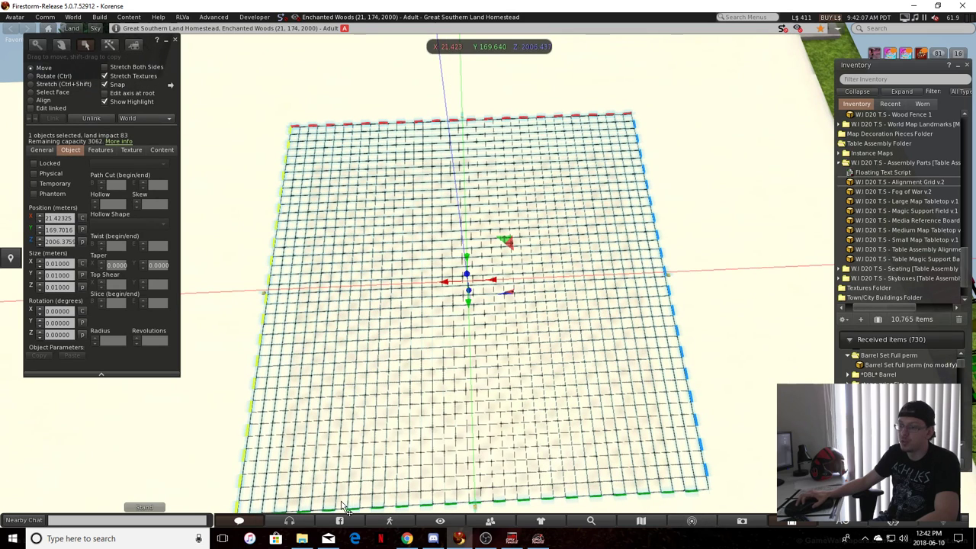
Rotate the alignment grid 90° about its Z axis and deselect it
key("Right")
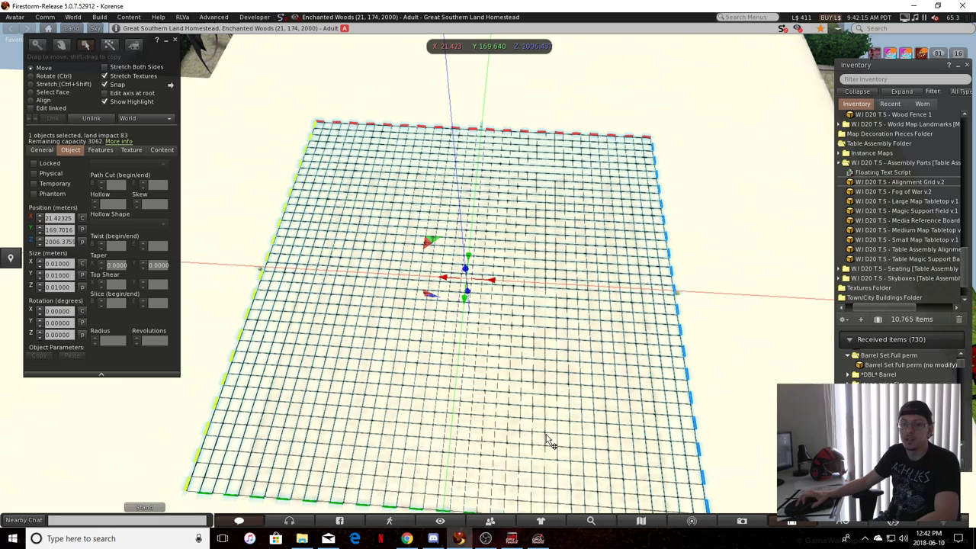
key("ctrl")
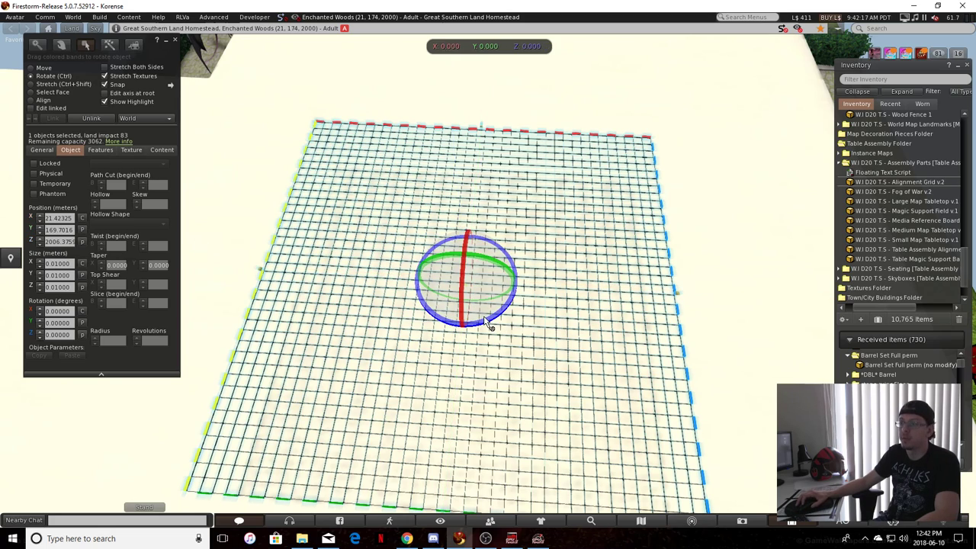
left_click_drag(491, 324, 647, 300, "ctrl")
key("Escape")
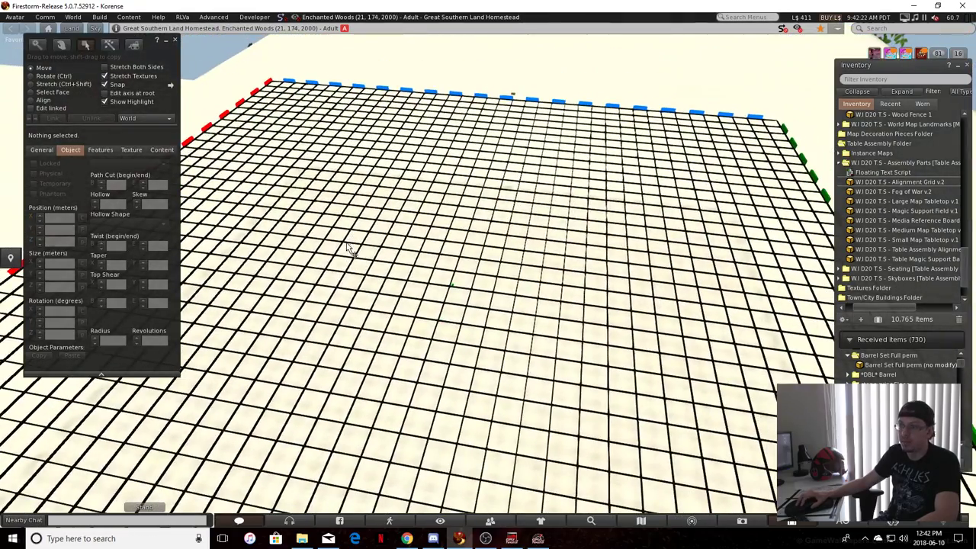
Examine the rotated alignment grid's borders, delete the grid and return the view to the table
left_click(347, 248)
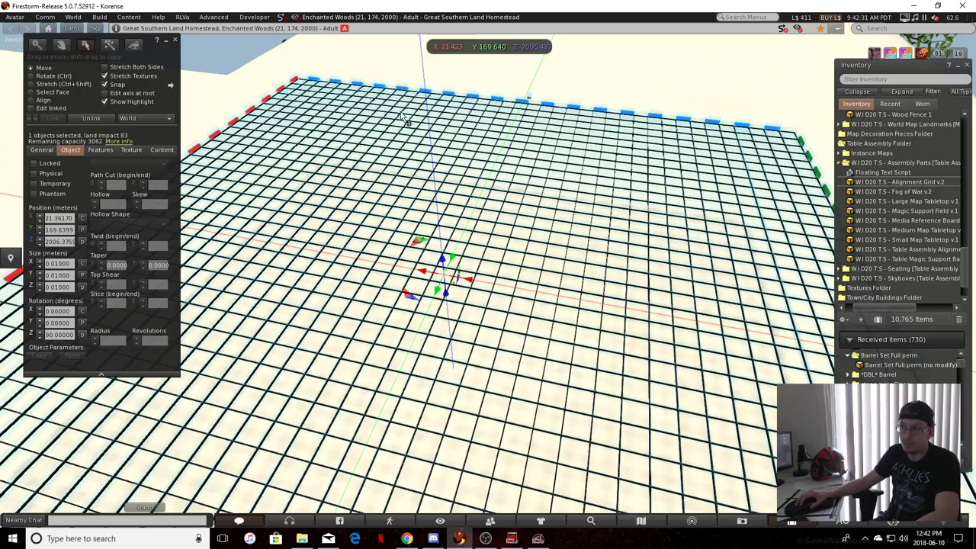
scroll(216, 445, "down", 4)
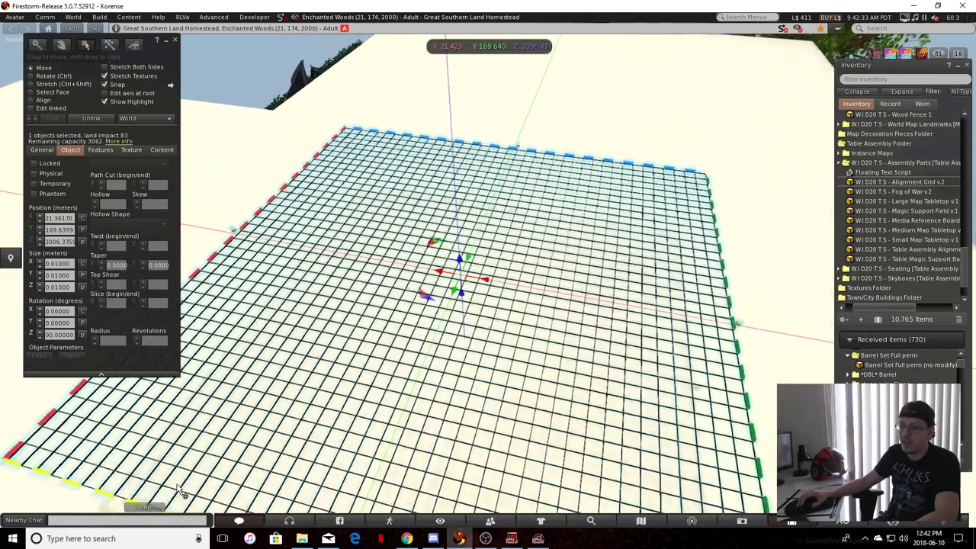
scroll(415, 352, "up", 2)
scroll(415, 351, "up", 3)
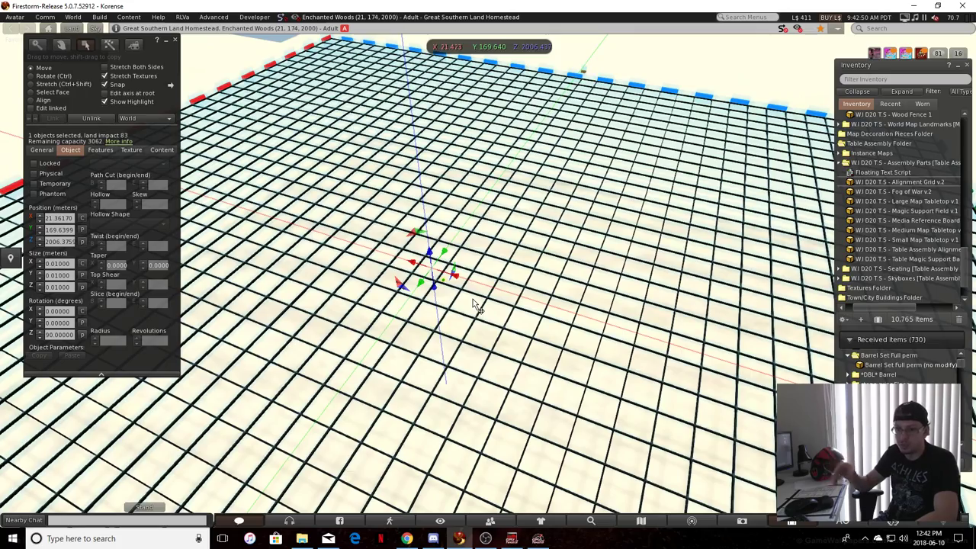
key("Delete")
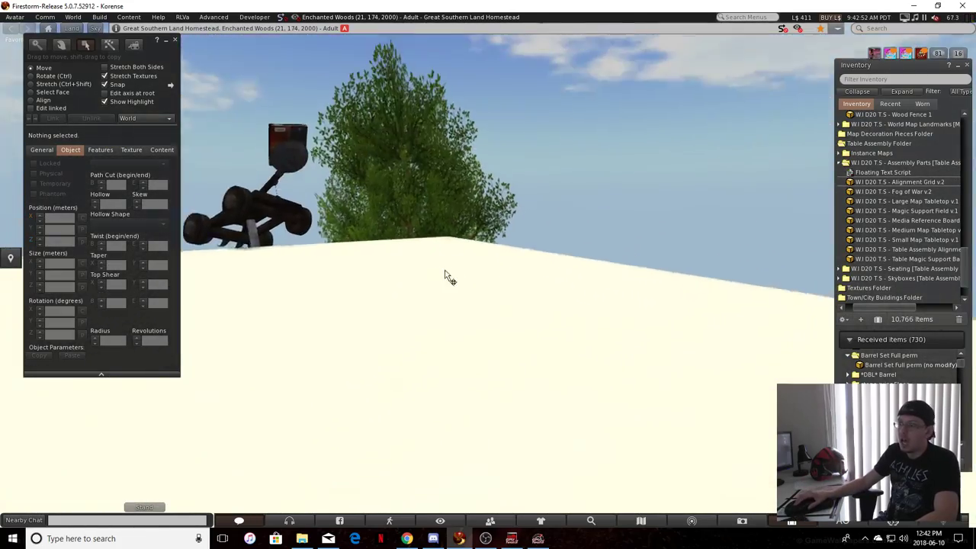
key("Escape")
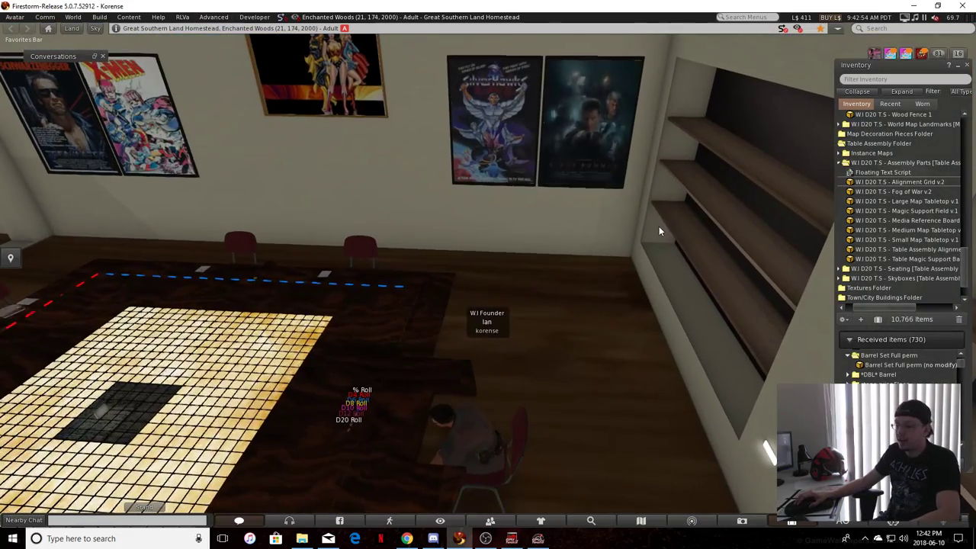
Copy the Y position of the grid line running along the map tile's edge on the red-dash side
key("ctrl+b")
left_click_drag(120, 427, 470, 371, "alt")
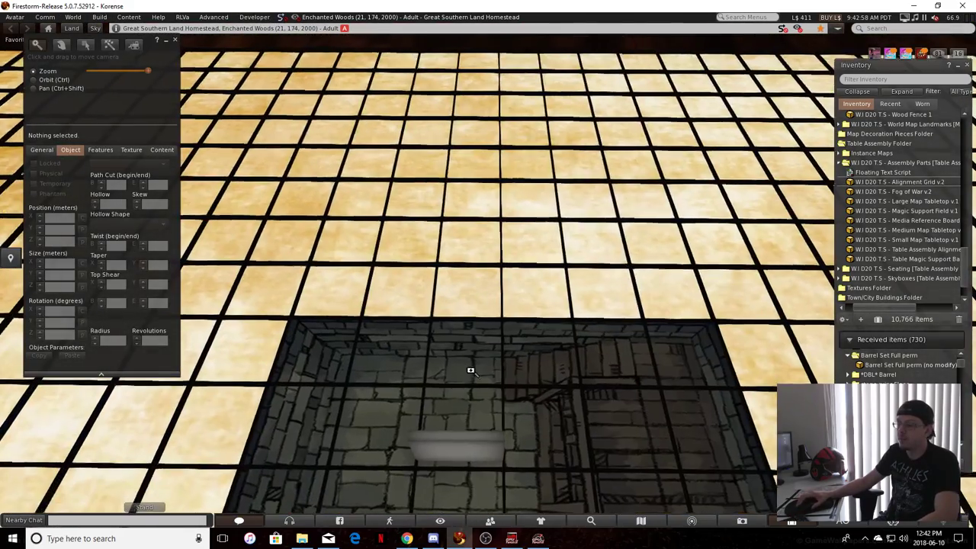
left_click(460, 457)
left_click_drag(459, 458, 490, 366, "ctrl+alt")
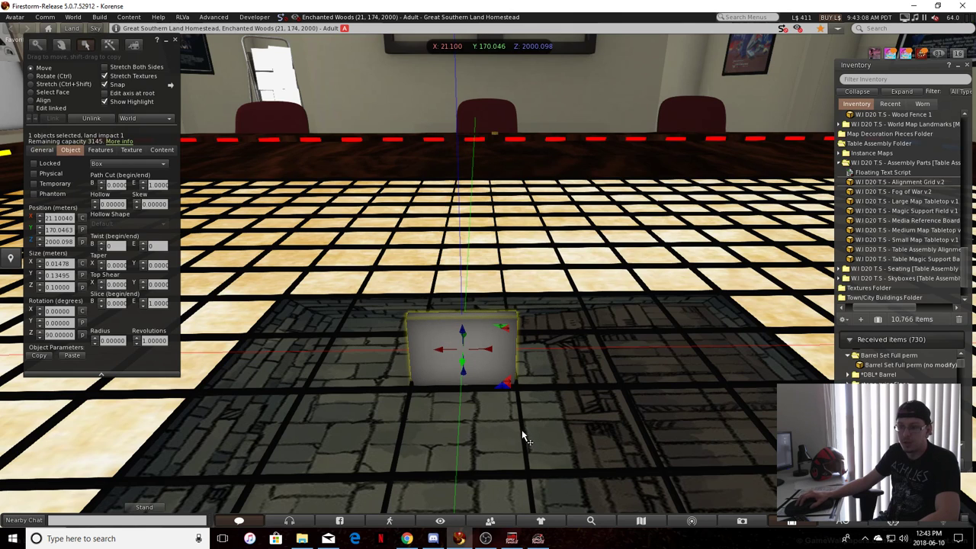
left_click_drag(495, 428, 597, 432, "alt")
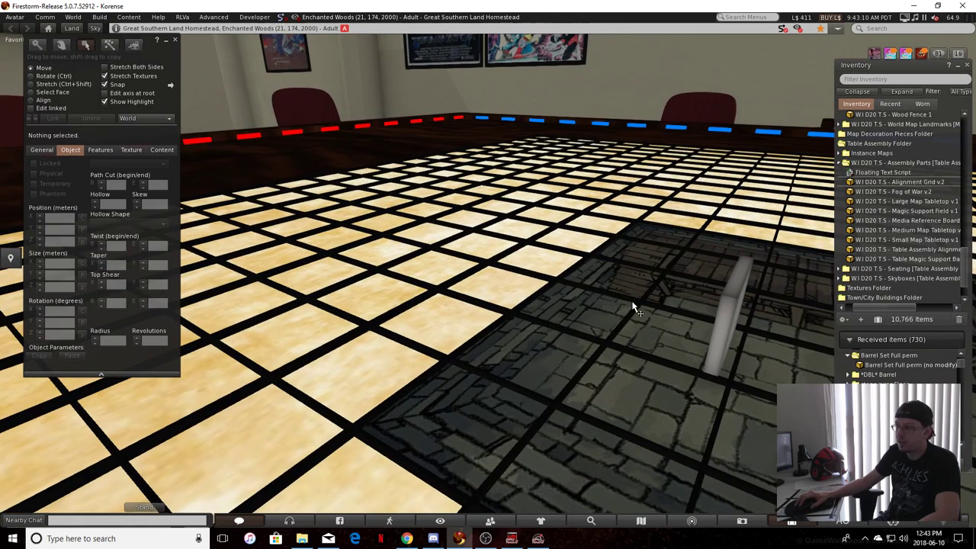
left_click_drag(632, 303, 555, 301, "alt")
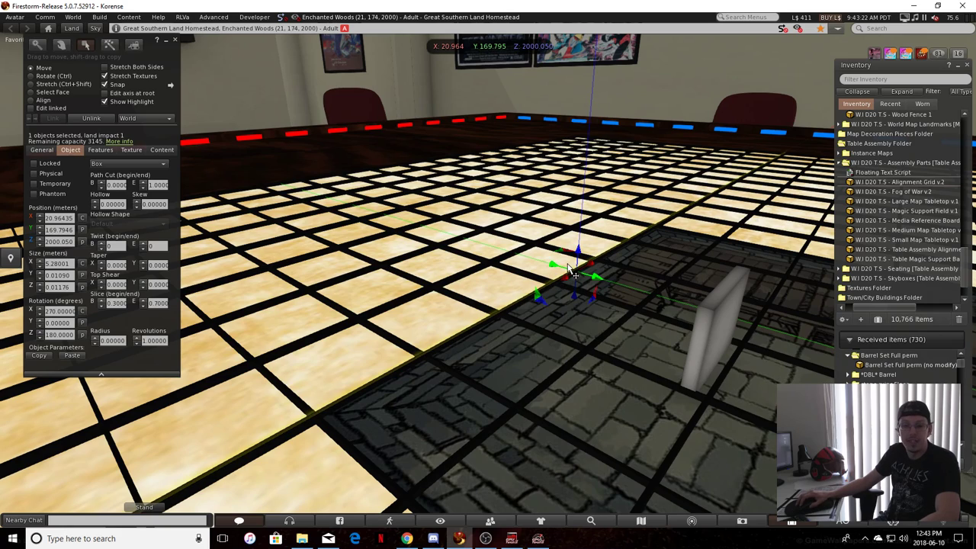
left_click(57, 230)
key("ctrl+c")
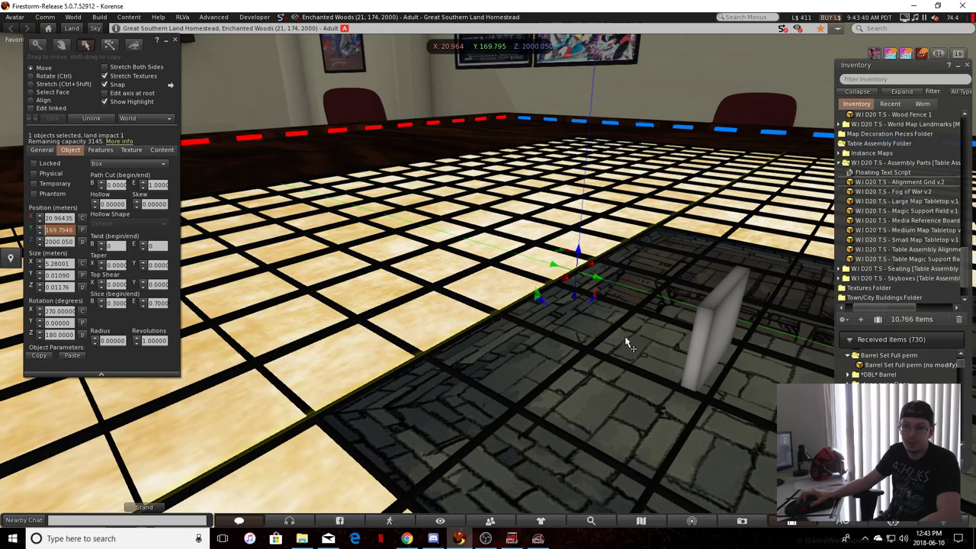
Set the wall piece's Y position to the copied 169.7946 and deselect the piece
key("ctrl")
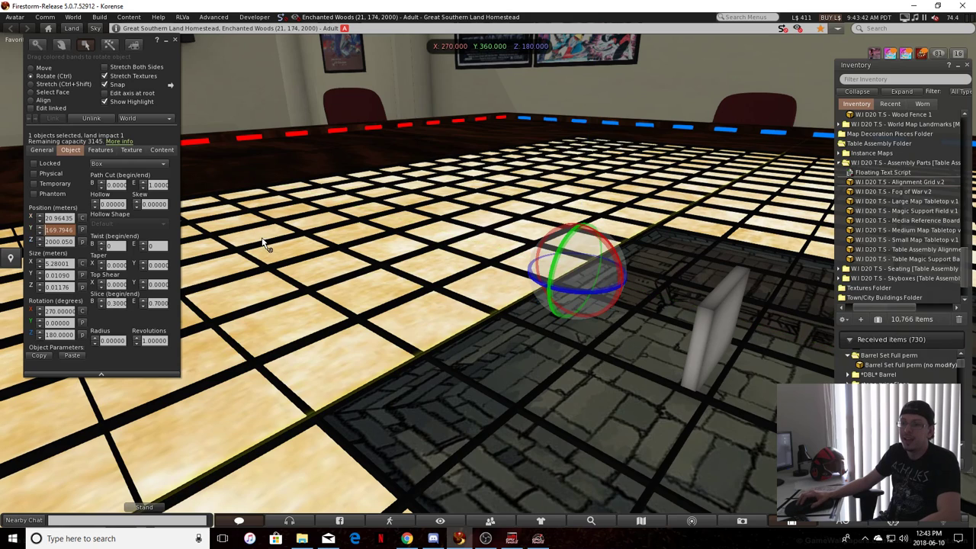
left_click(716, 337)
triple_click(58, 230)
key("ctrl+v")
left_click_drag(500, 360, 244, 426)
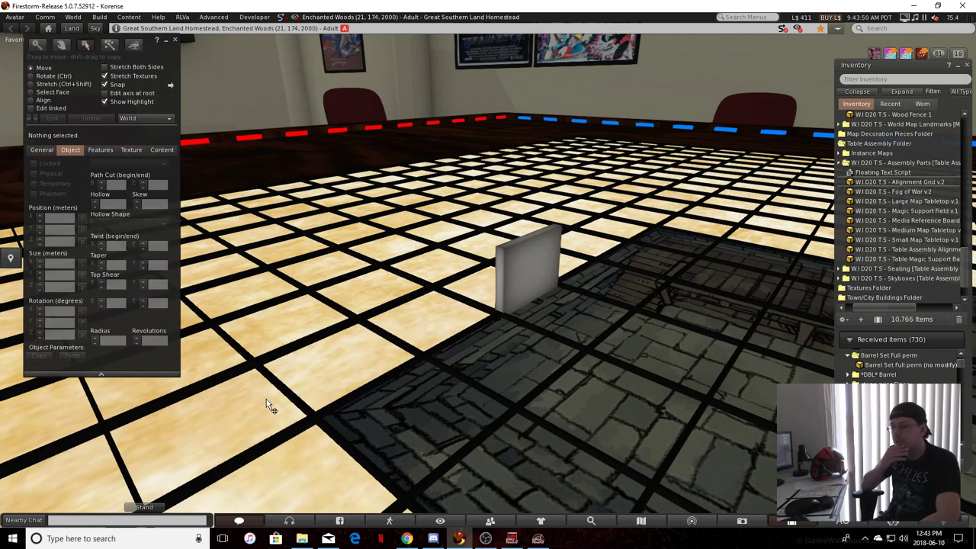
Duplicate the wall piece and set the copy's Y position to that of the grid line along the tile's opposite edge
key("alt+Left")
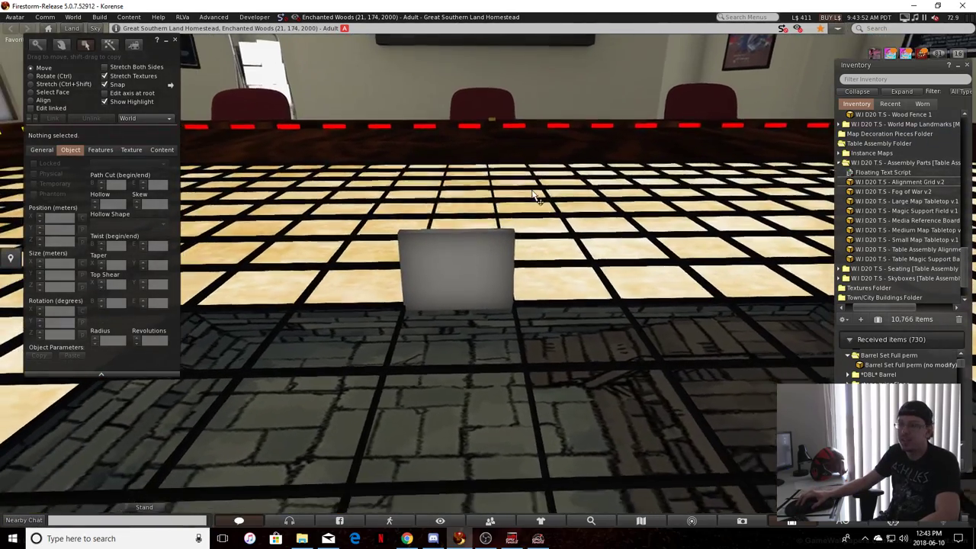
left_click_drag(532, 191, 602, 339, "alt")
left_click(502, 278)
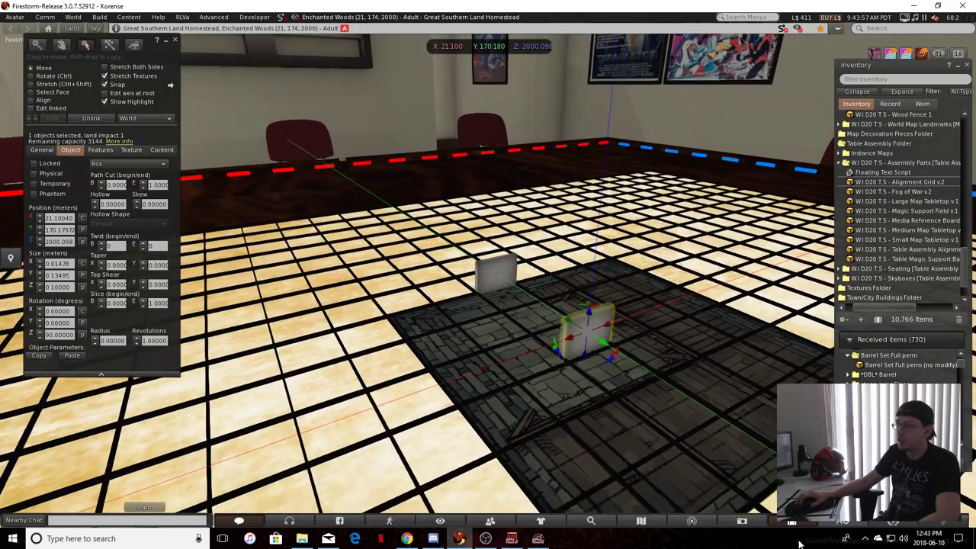
left_click(606, 343)
left_click(57, 229)
left_click(595, 340)
double_click(60, 230)
key("ctrl+v")
left_click(428, 282)
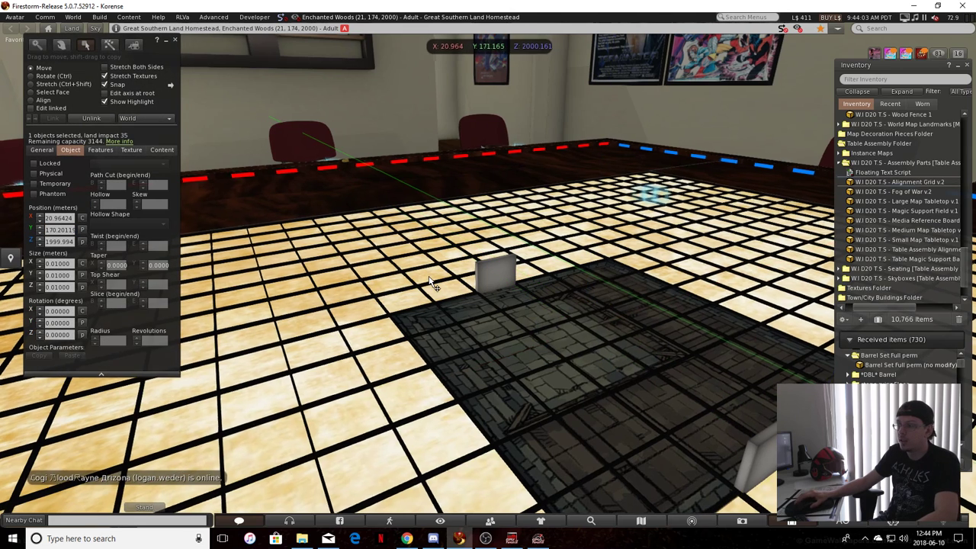
Duplicate the red-side wall piece, moving the copy to a Y position of about 170.374 and rotating it to 180° about Z
key("Right")
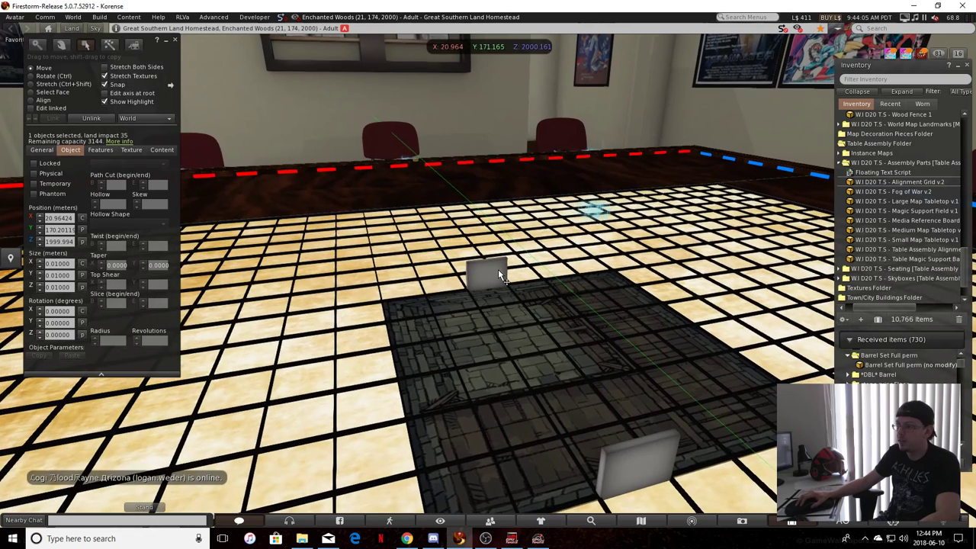
left_click(492, 270)
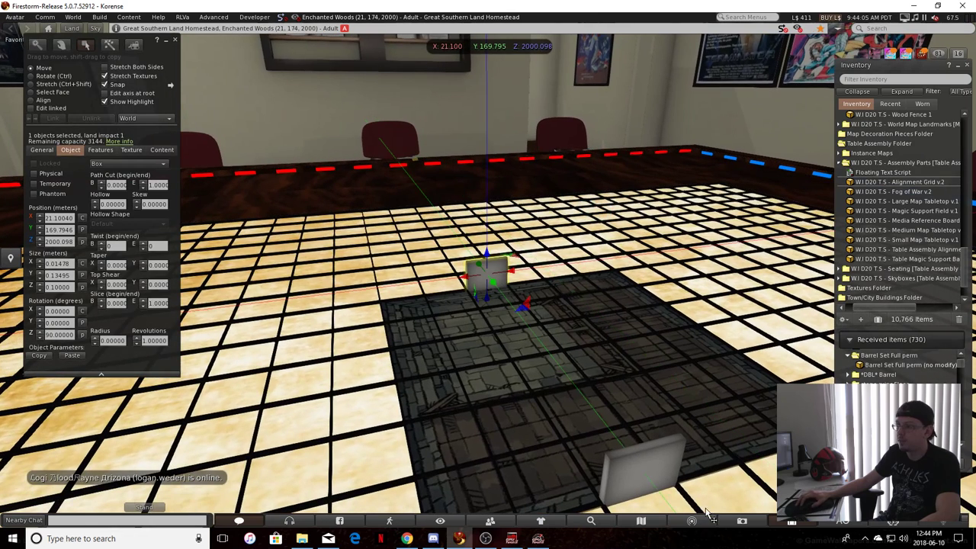
left_click_drag(494, 282, 387, 428, "shift")
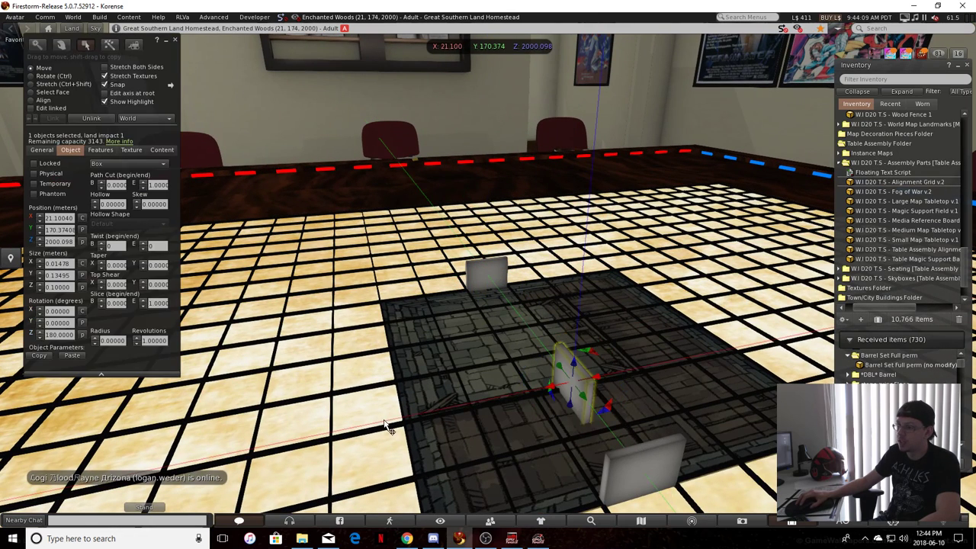
left_click(399, 414)
left_click(400, 413)
left_click(402, 412)
Set the rotated wall piece's X position to the 21.43840 of the grid line along the tile's yellow-side edge
left_click_drag(587, 299, 464, 257, "ctrl+alt")
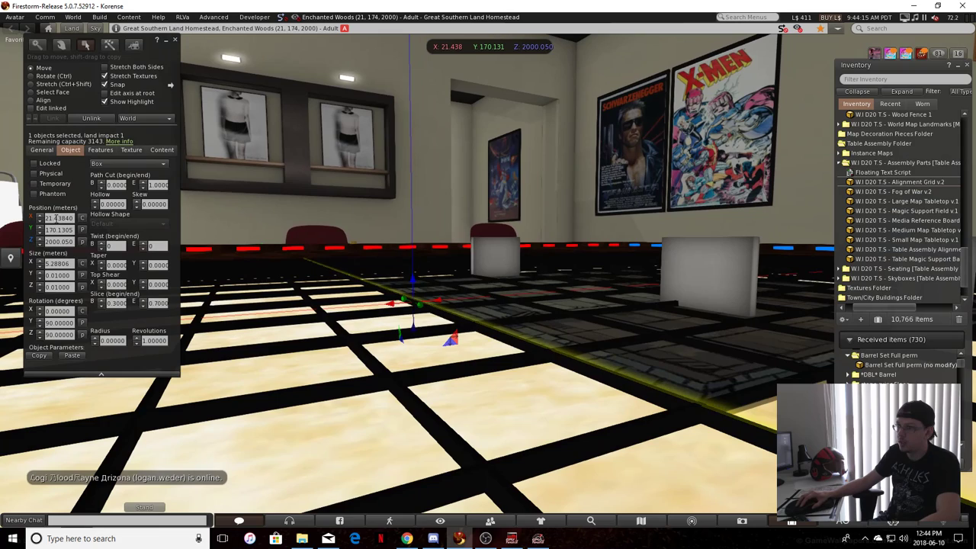
left_click(686, 275)
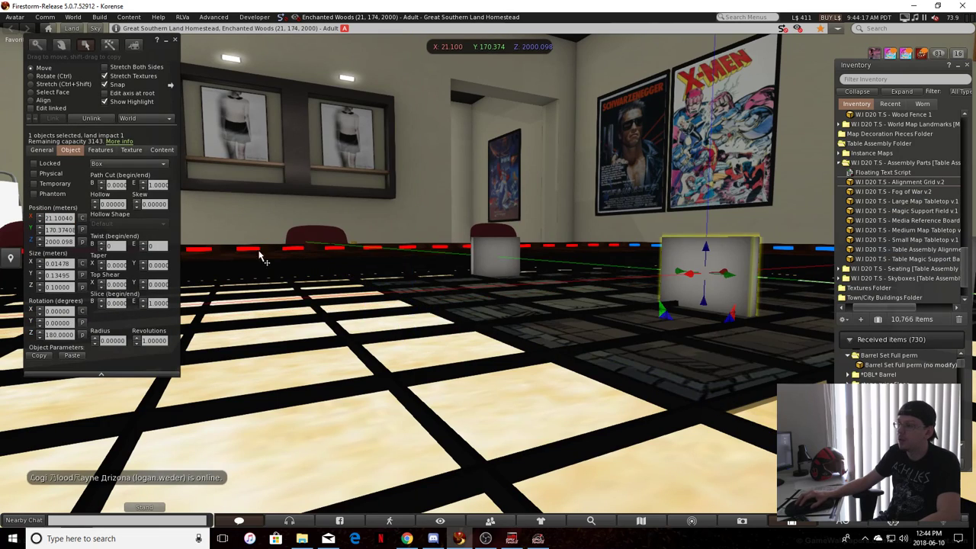
double_click(56, 218)
key("ctrl+c")
left_click(410, 347)
Set the rotated wall piece's Y position to the 170.26959 copied from a yellow border dash
left_click_drag(415, 362, 283, 168, "ctrl+alt")
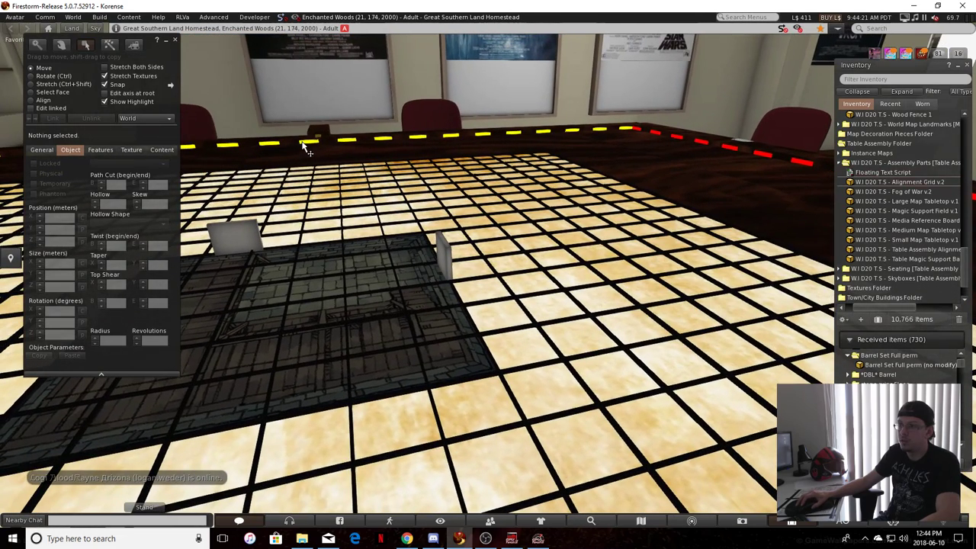
left_click(303, 144)
double_click(59, 230)
key("ctrl+c")
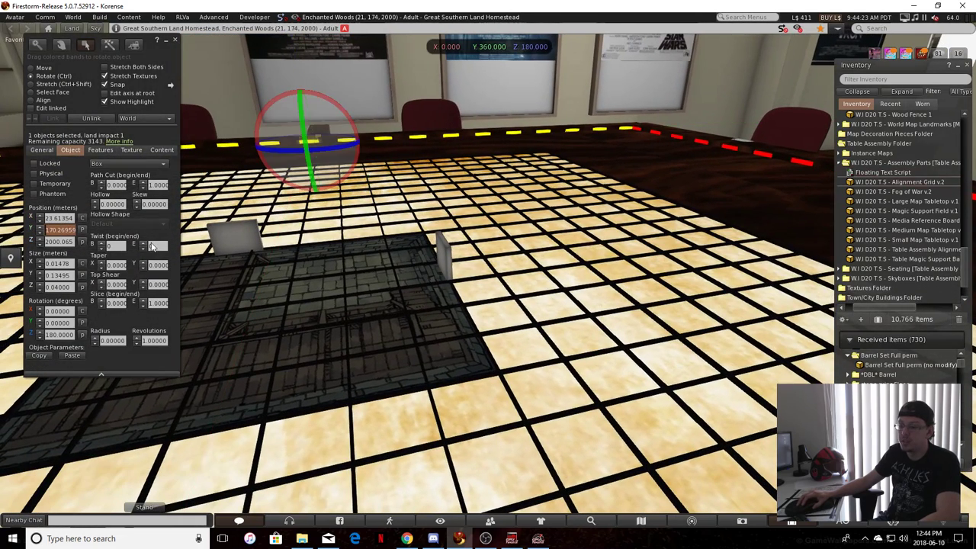
left_click(238, 237)
double_click(68, 237)
double_click(65, 231)
key("ctrl+v")
key("Return")
Duplicate the yellow-side wall piece and set the copy's X position to the 20.625 of the grid line along the opposite edge
left_click(261, 335)
left_click_drag(261, 335, 384, 390, "alt")
left_click(755, 279)
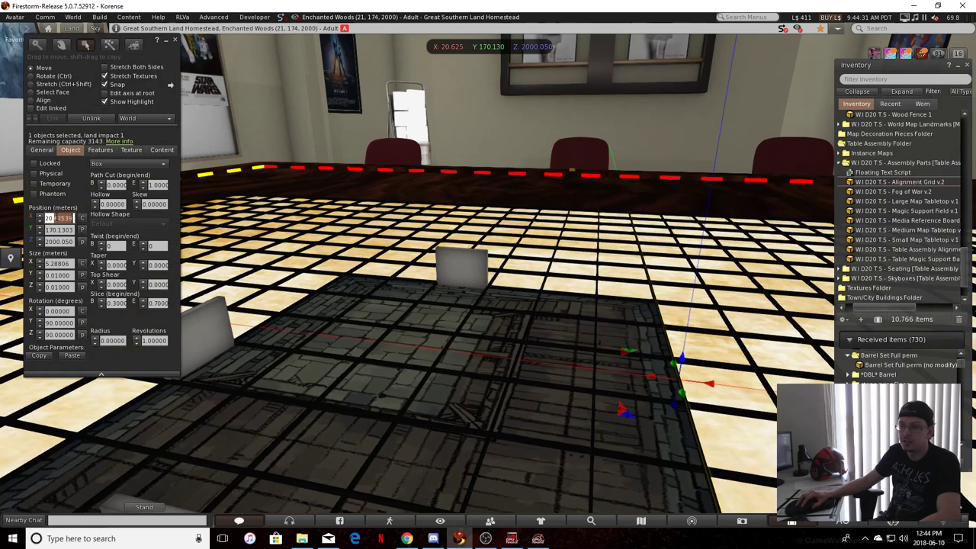
left_click(201, 346)
left_click_drag(204, 351, 298, 351, "shift")
key("ctrl")
left_click(585, 379)
left_click_drag(585, 380, 472, 288, "alt")
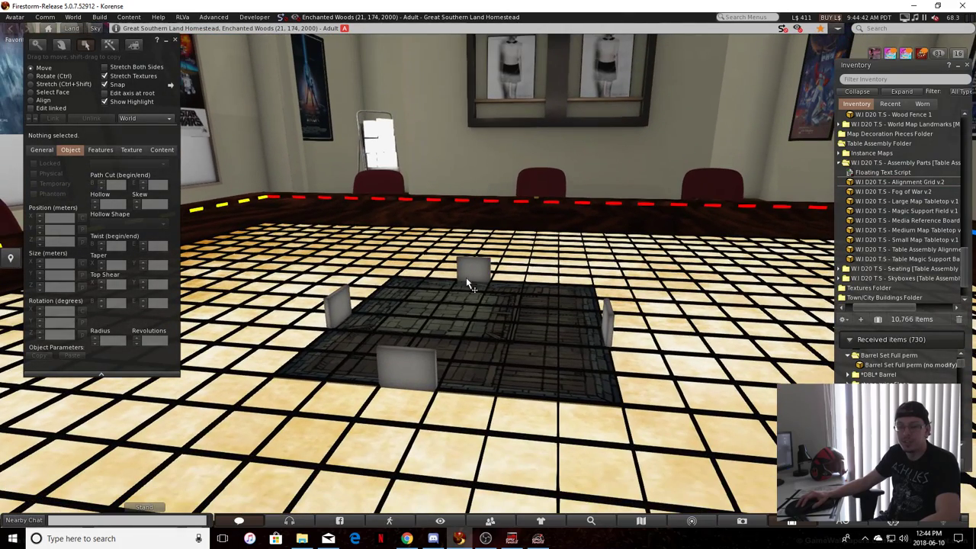
left_click_drag(399, 279, 323, 347, "alt")
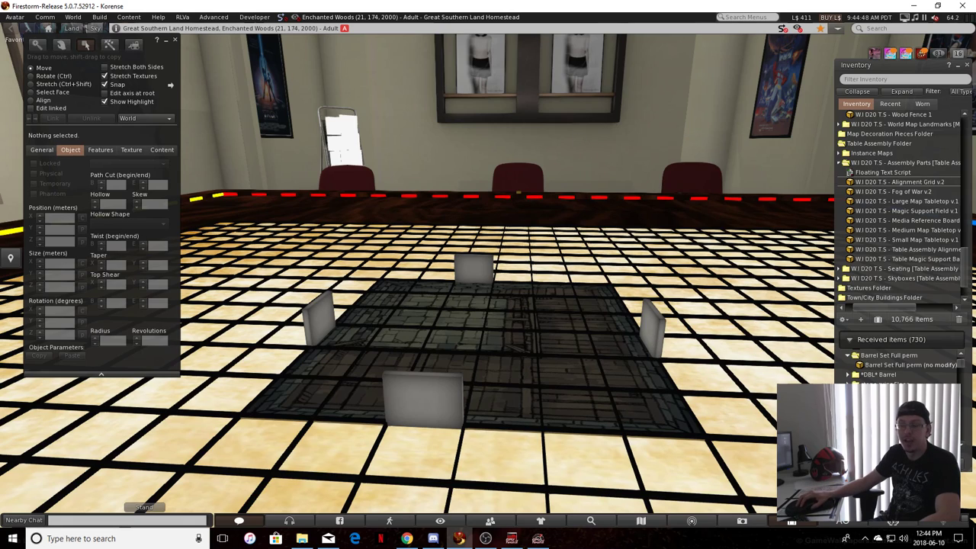
right_click(707, 457)
left_click_drag(595, 373, 498, 337, "alt")
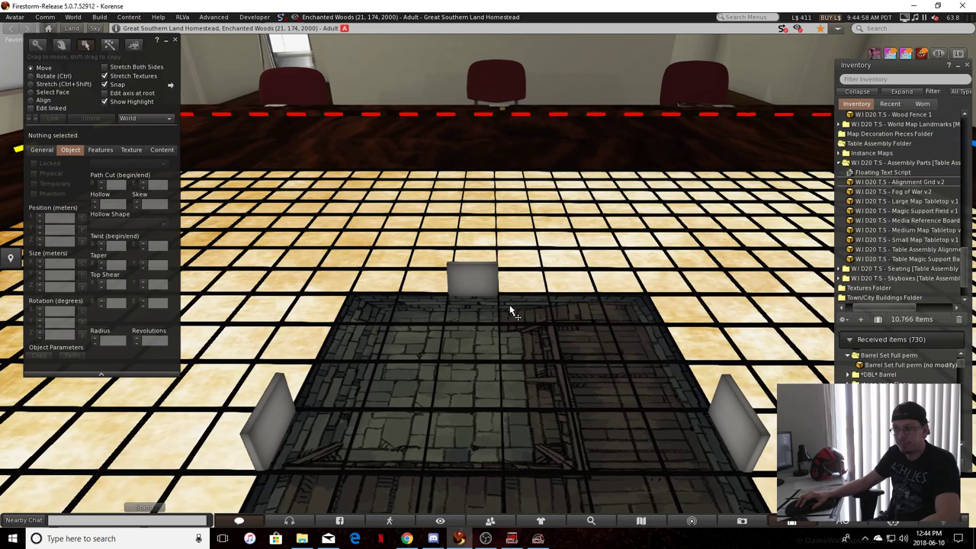
Examine how the red-side wall piece lines up with the grid line running through the middle of the map tile
left_click_drag(485, 292, 252, 373, "ctrl+alt")
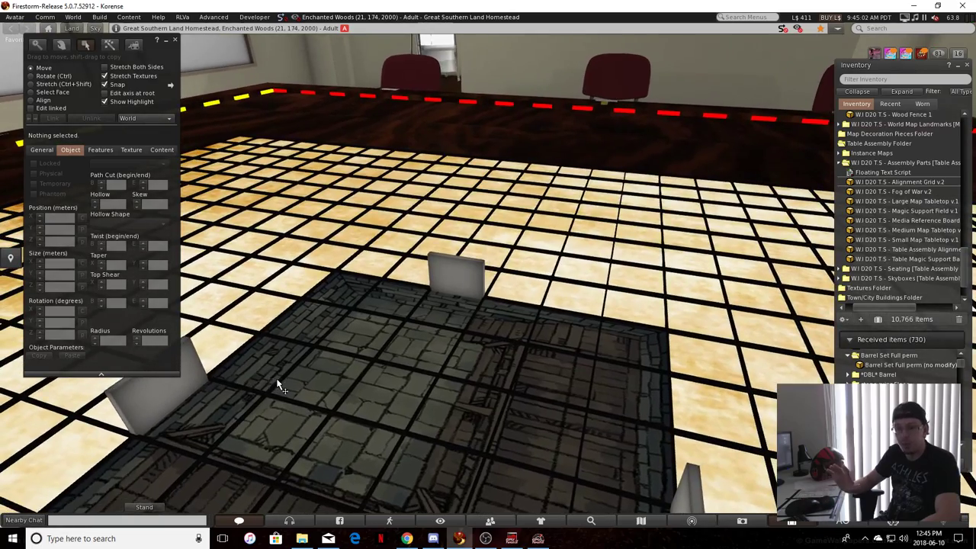
left_click_drag(808, 336, 483, 346, "ctrl+alt")
scroll(487, 344, "up", 2)
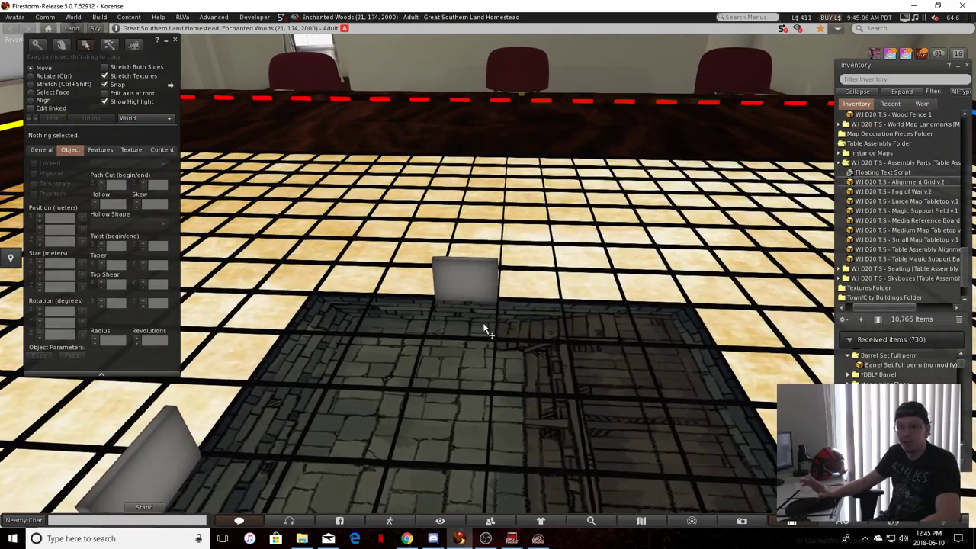
scroll(491, 327, "up", 2)
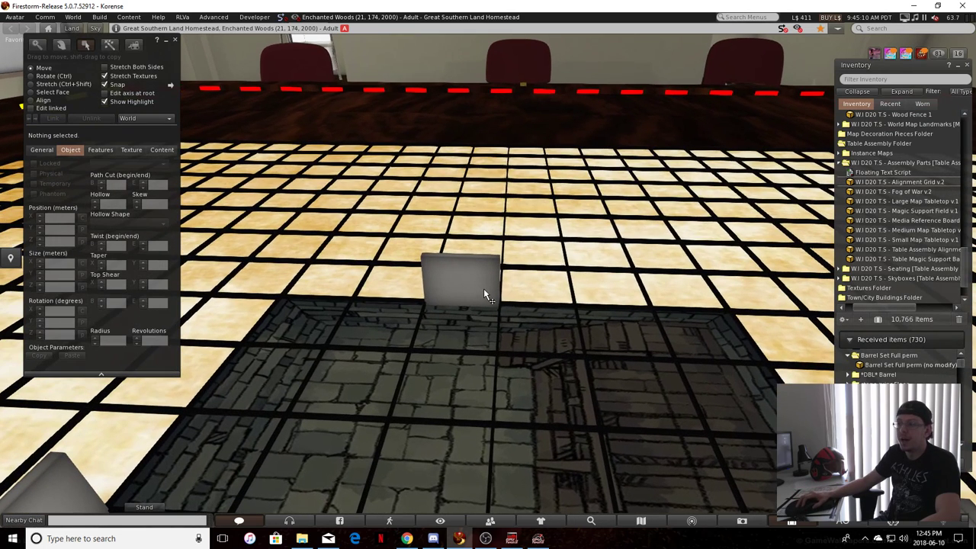
left_click(502, 257)
left_click(505, 260)
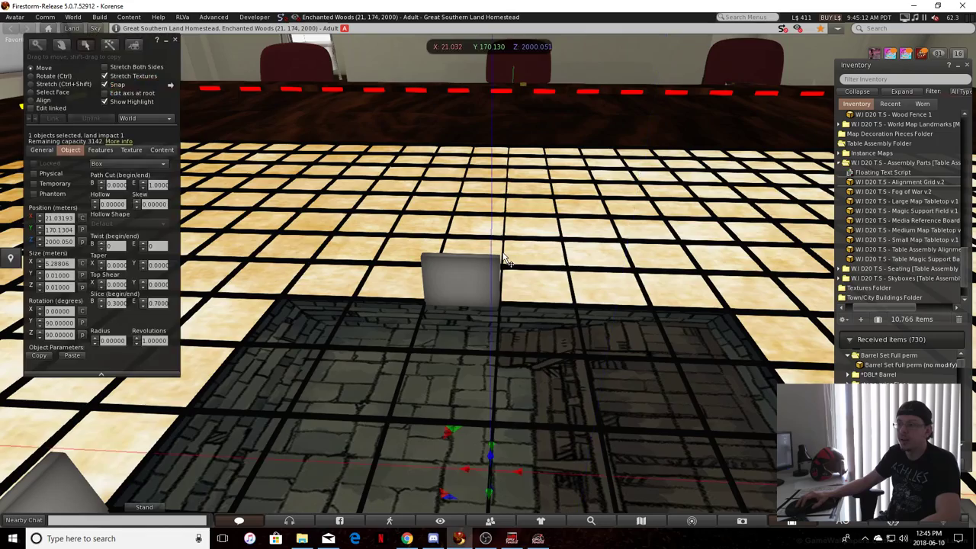
left_click_drag(504, 260, 463, 274, "alt")
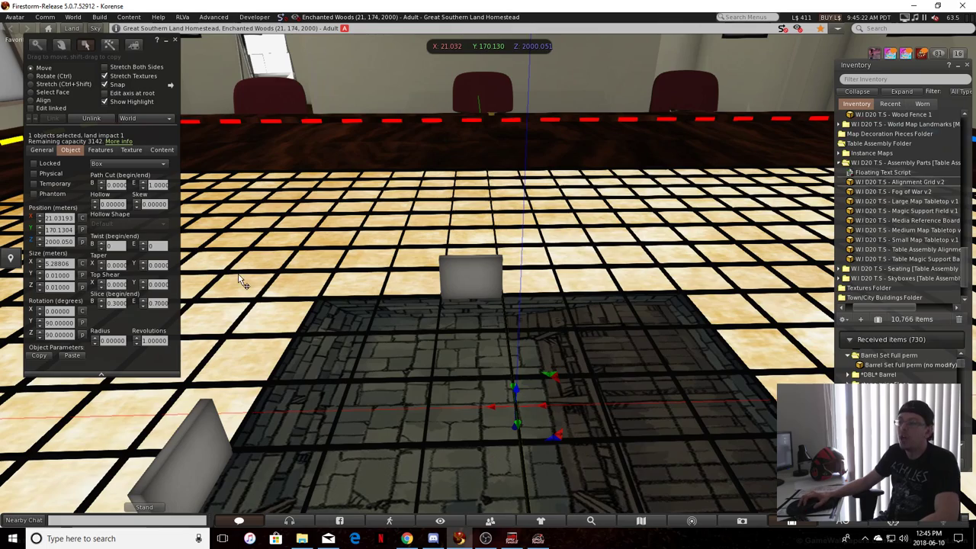
mouse_move(490, 317)
left_mouse_down("alt")
mouse_move(529, 328)
mouse_move(551, 298)
mouse_move(523, 327)
mouse_move(495, 332)
mouse_move(491, 309)
left_mouse_up("alt")
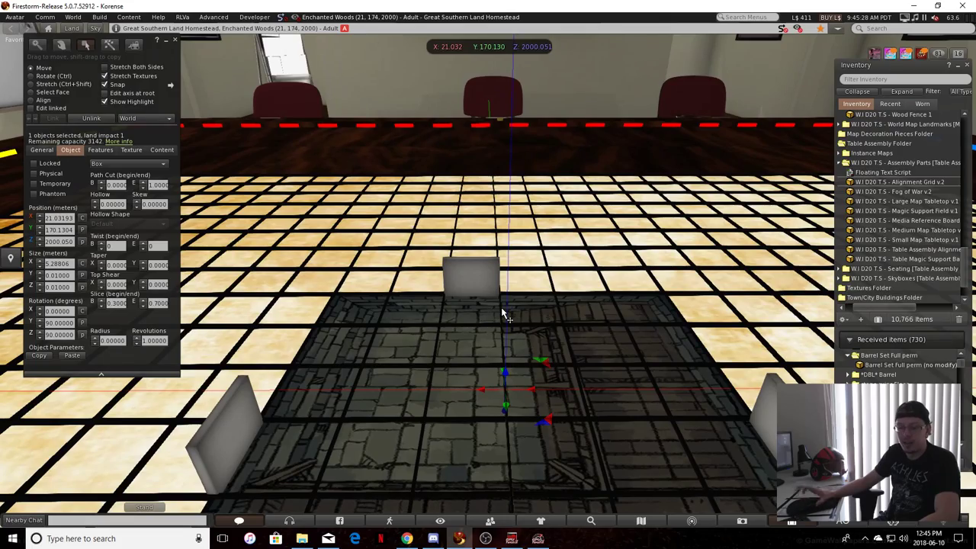
Try narrowing the map tile to an X size of 0.68, and undo the resize
left_click_drag(508, 313, 589, 336, "alt")
left_click(632, 367)
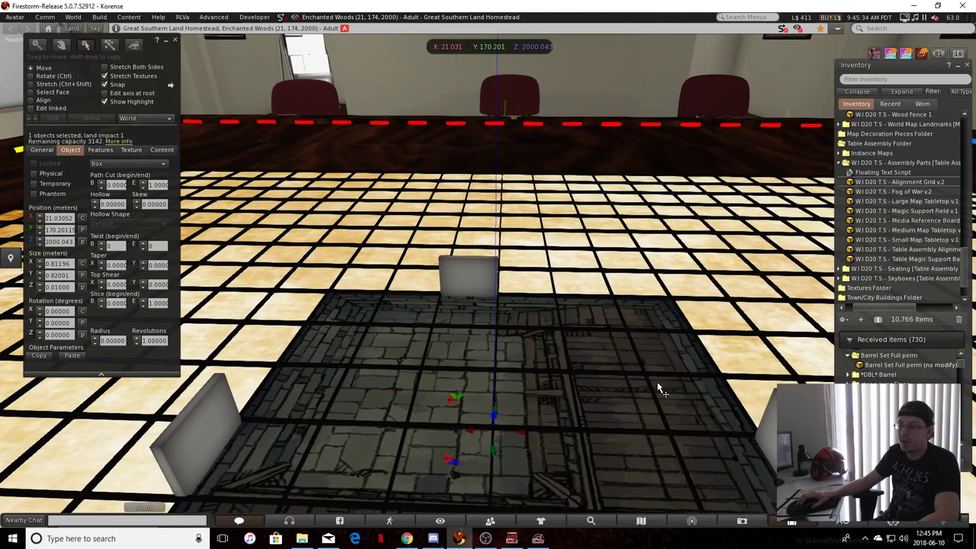
left_click_drag(758, 442, 696, 340)
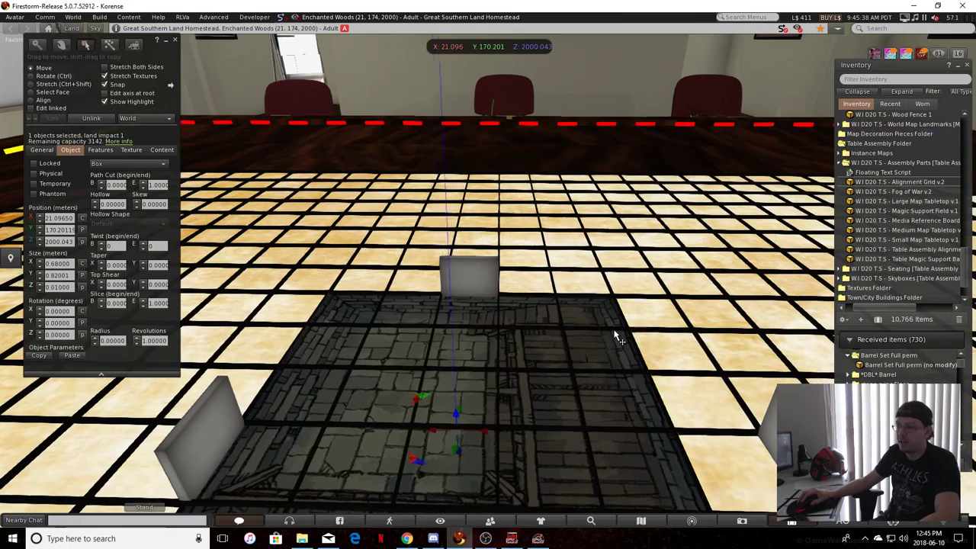
left_click_drag(616, 335, 547, 327, "ctrl+alt")
left_click(573, 350)
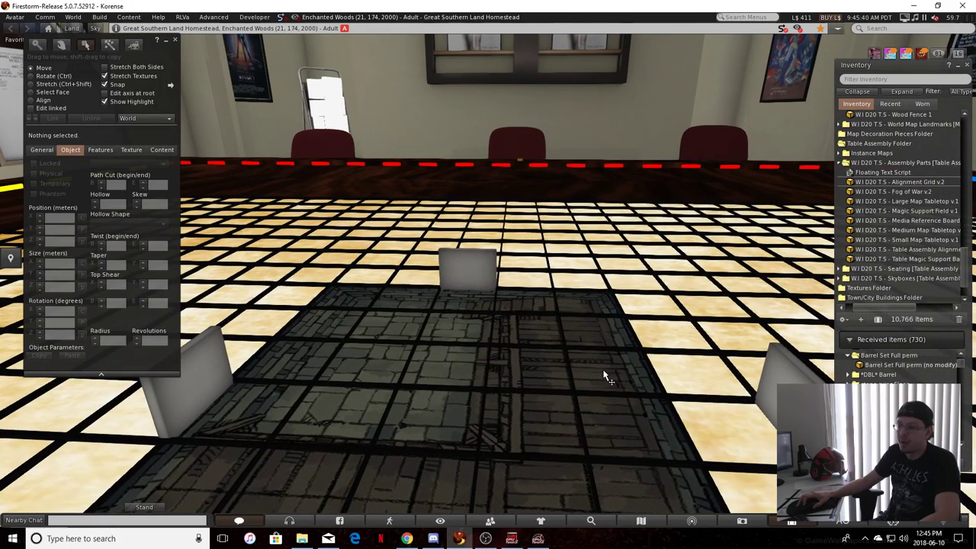
left_click(588, 369)
left_click_drag(588, 369, 483, 271, "ctrl+alt")
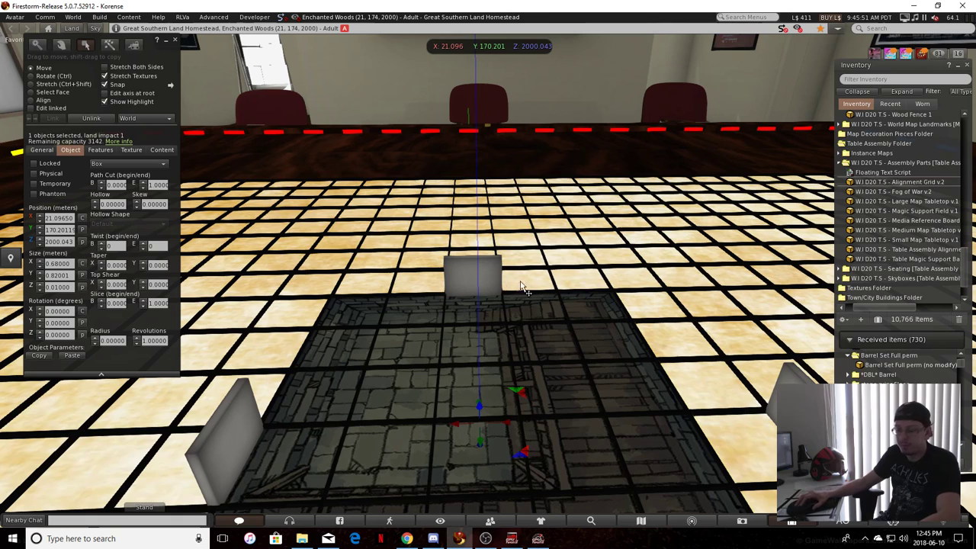
key("ctrl+z")
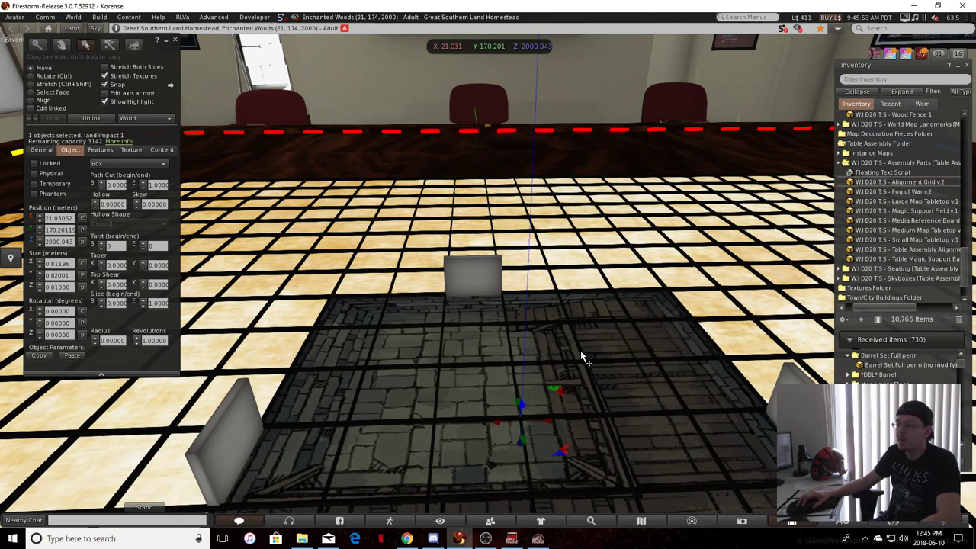
Copy the X position of the grid line running through the middle of the map tile
left_click_drag(462, 311, 415, 308, "alt")
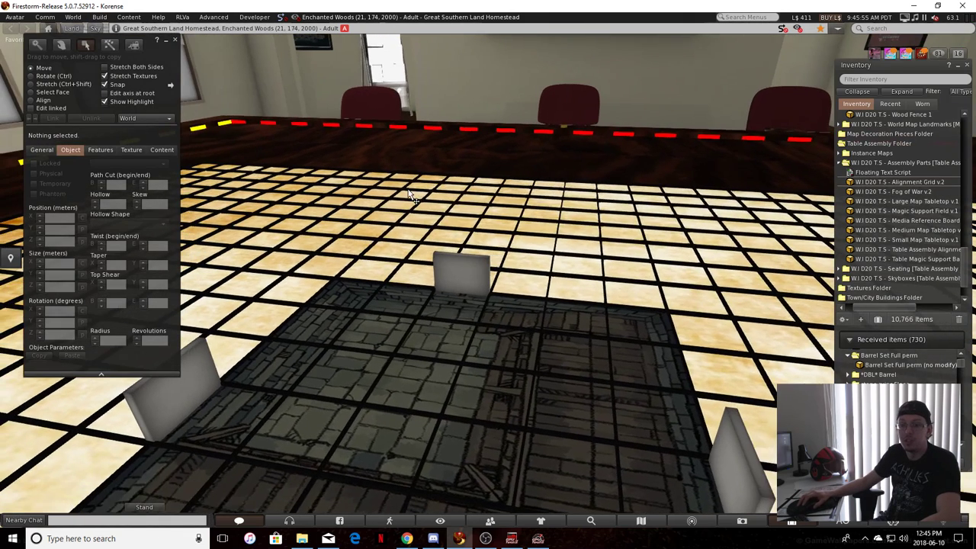
scroll(496, 359, "up", 3)
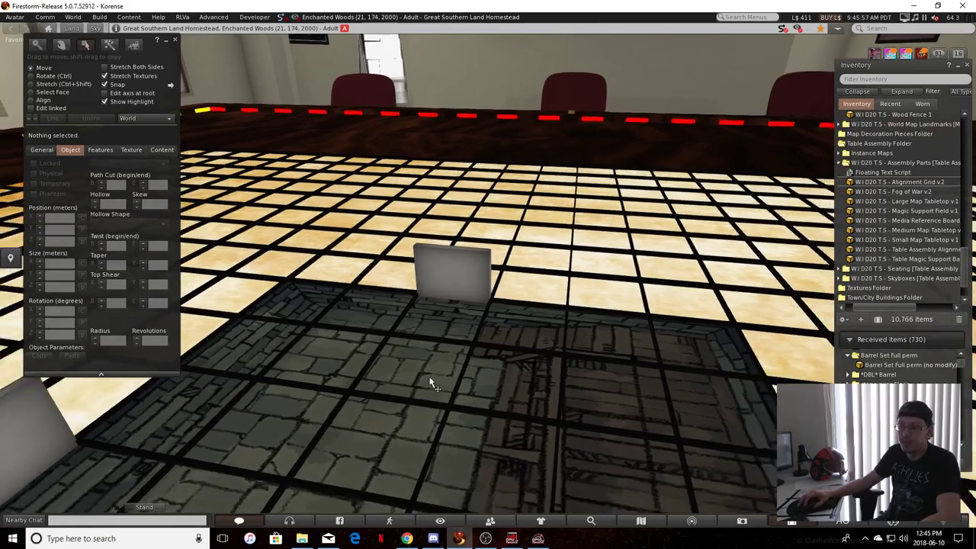
scroll(419, 375, "down", 5)
left_click_drag(279, 462, 520, 344, "alt")
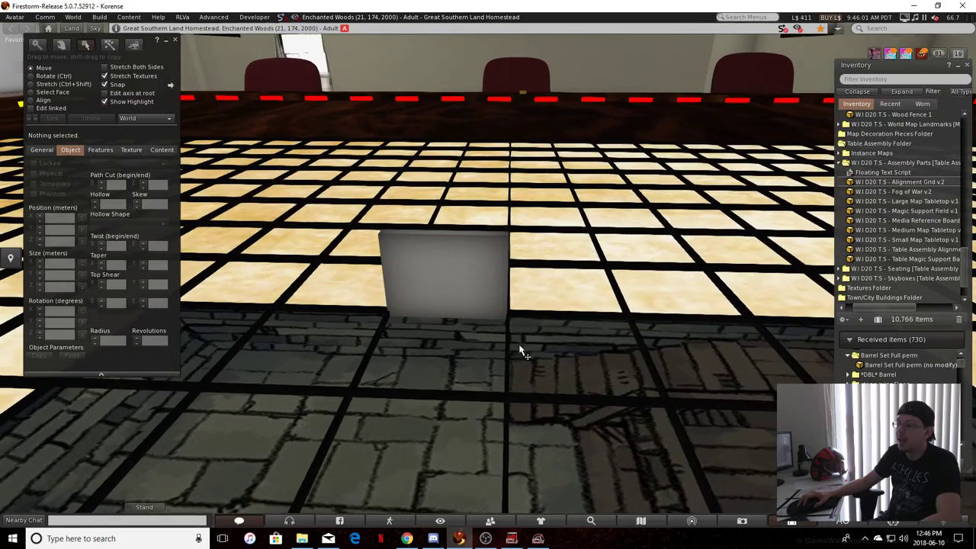
left_click(507, 354)
left_click_drag(435, 276, 300, 384, "alt")
left_click_drag(500, 348, 263, 278, "alt")
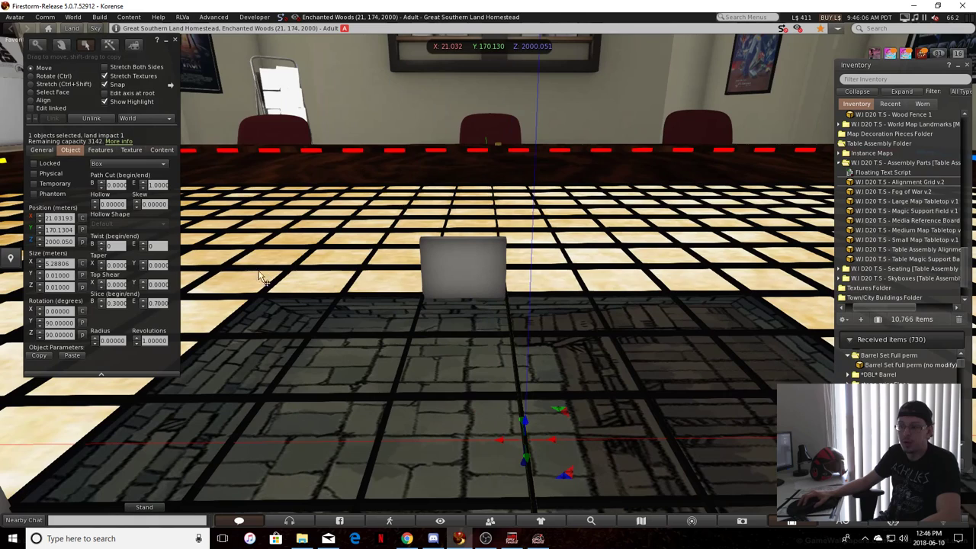
triple_click(55, 217)
key("ctrl+c")
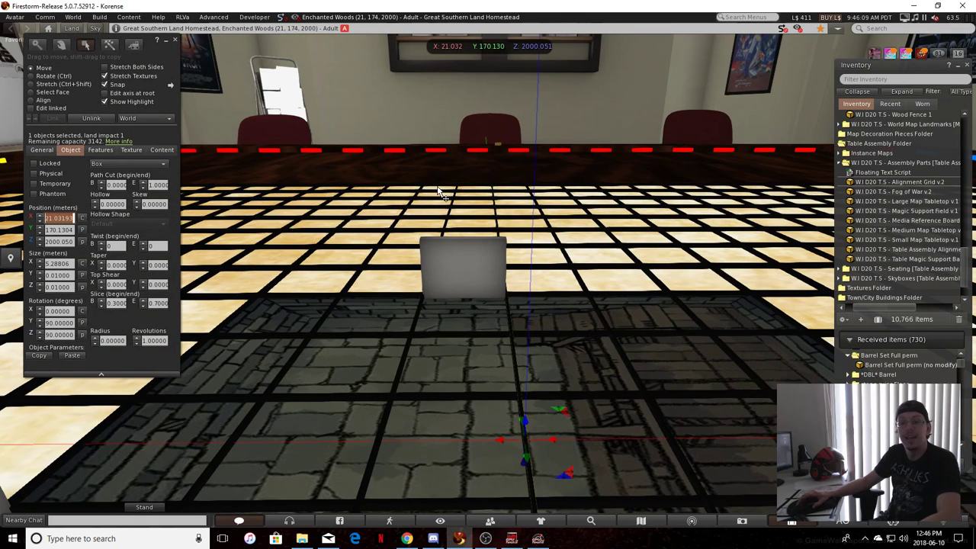
key("ctrl+c")
Set the red-side wall piece's X position to the 21.03193 copied from the middle grid line
left_click(431, 262)
left_click_drag(539, 281, 477, 282, "alt")
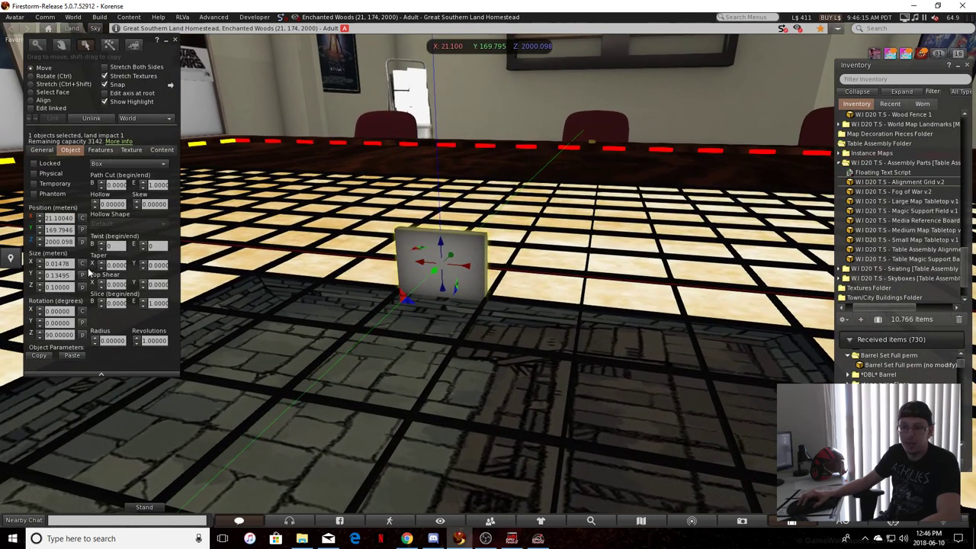
left_click(48, 218)
key("ctrl+c")
key("Escape")
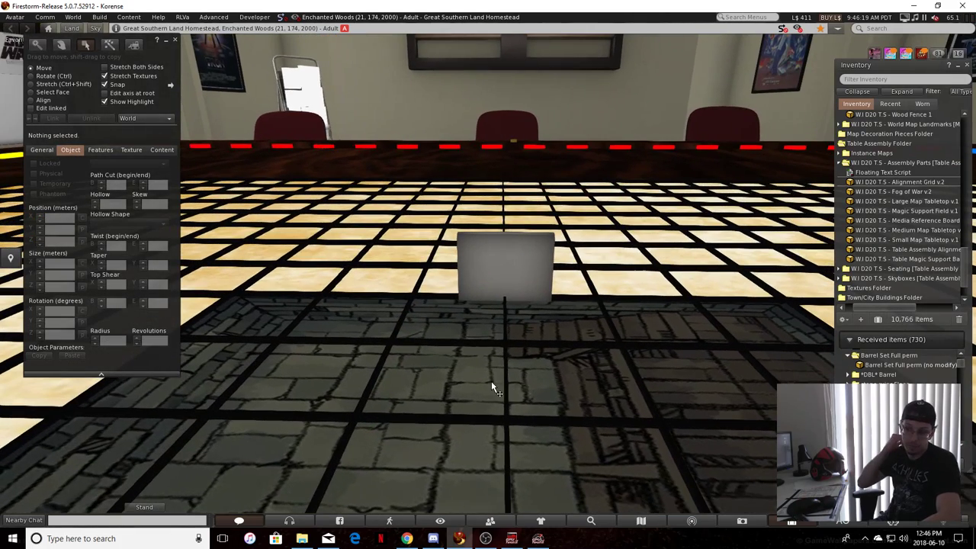
Enable stretching on both sides and stretch the red-side wall piece along the tile edge to a Y size of 0.8
left_click_drag(491, 383, 492, 384, "ctrl+alt")
left_click(509, 306)
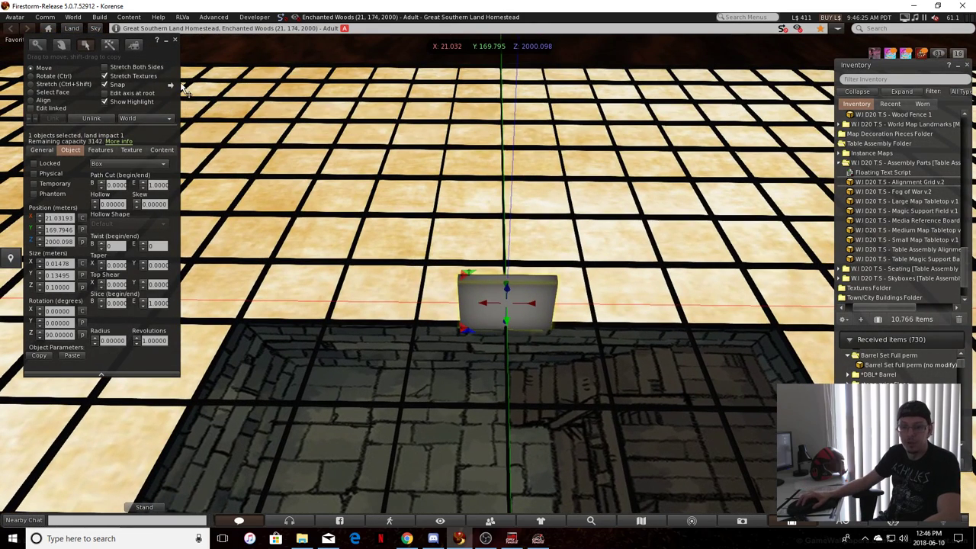
left_click(134, 67)
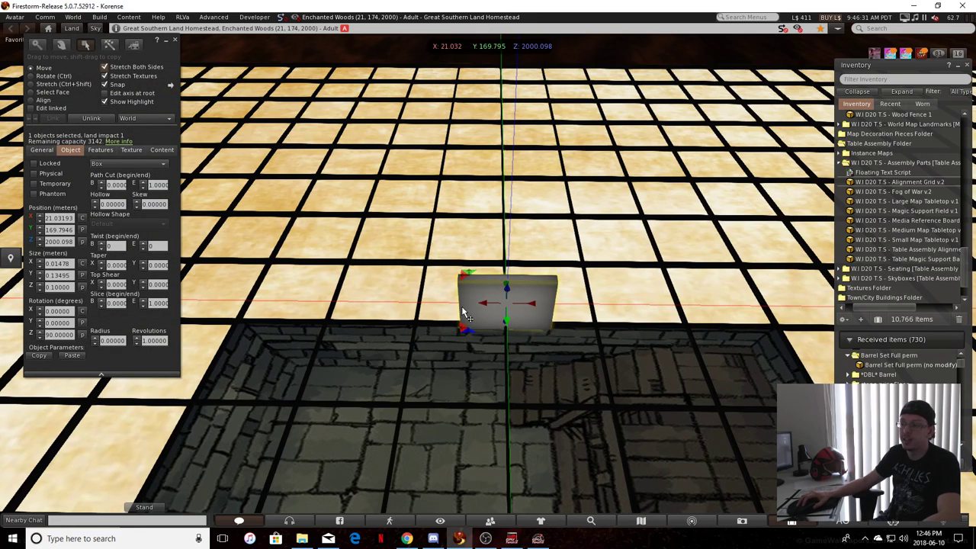
key("ctrl+shift")
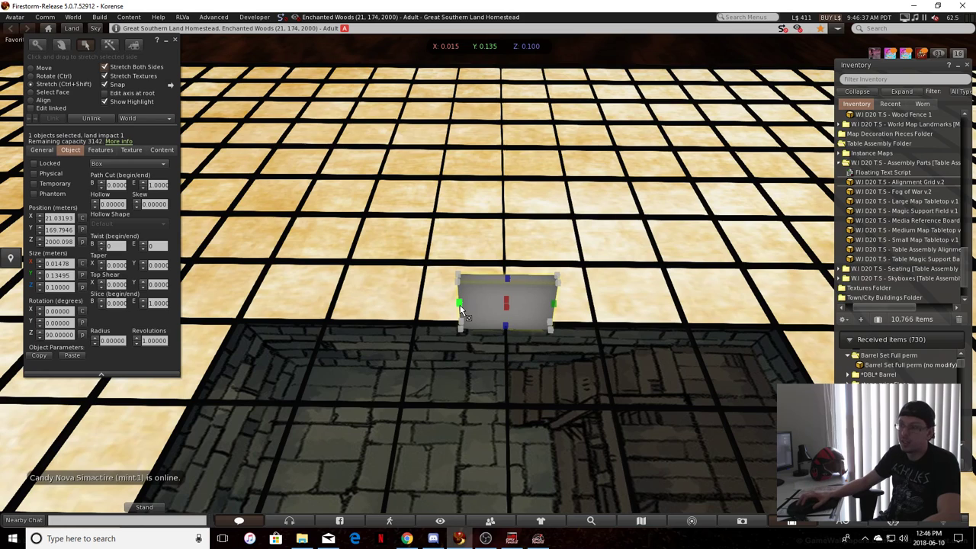
left_click_drag(461, 308, 186, 236)
Extend the red-side wall out to the tile's corners, to a Y size of about 0.812
left_click_drag(472, 309, 274, 386, "ctrl+alt")
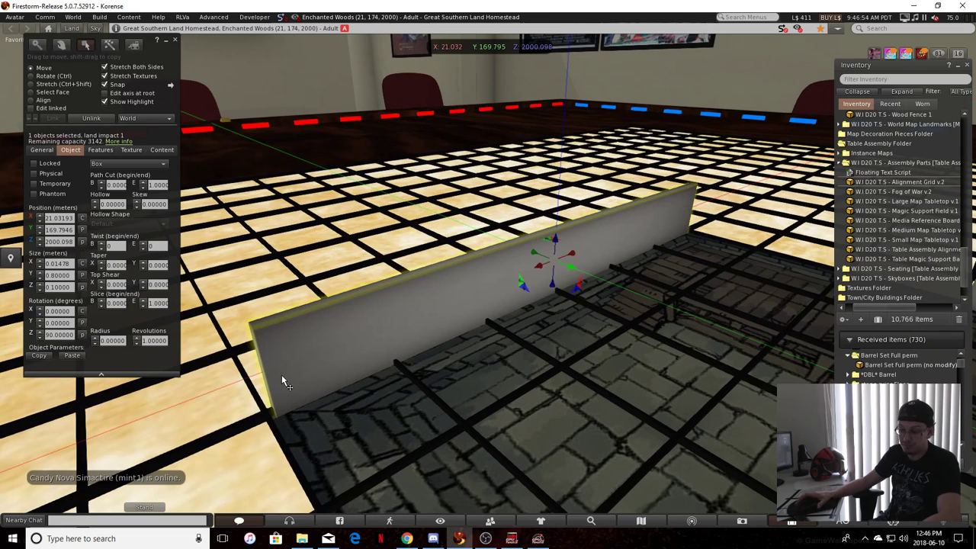
key("ctrl+shift")
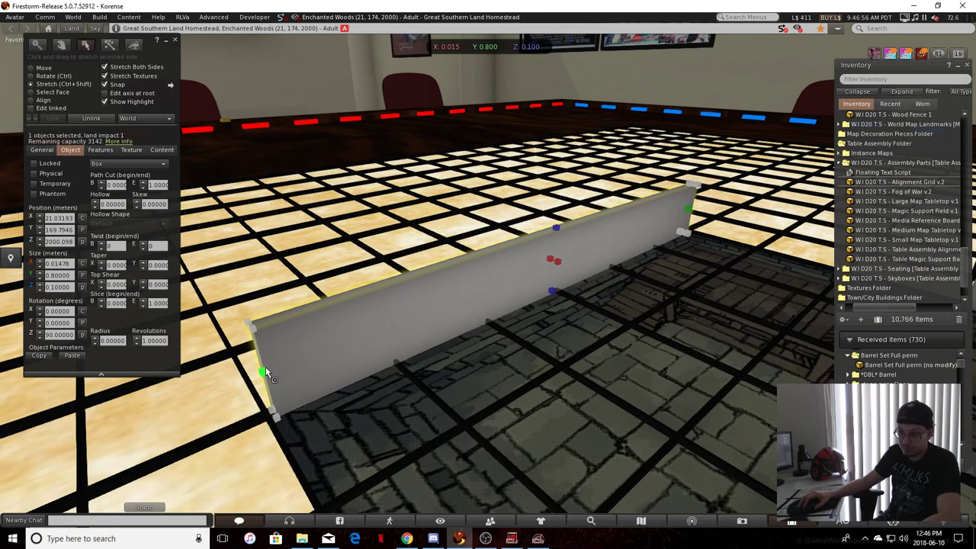
left_click_drag(266, 376, 256, 377)
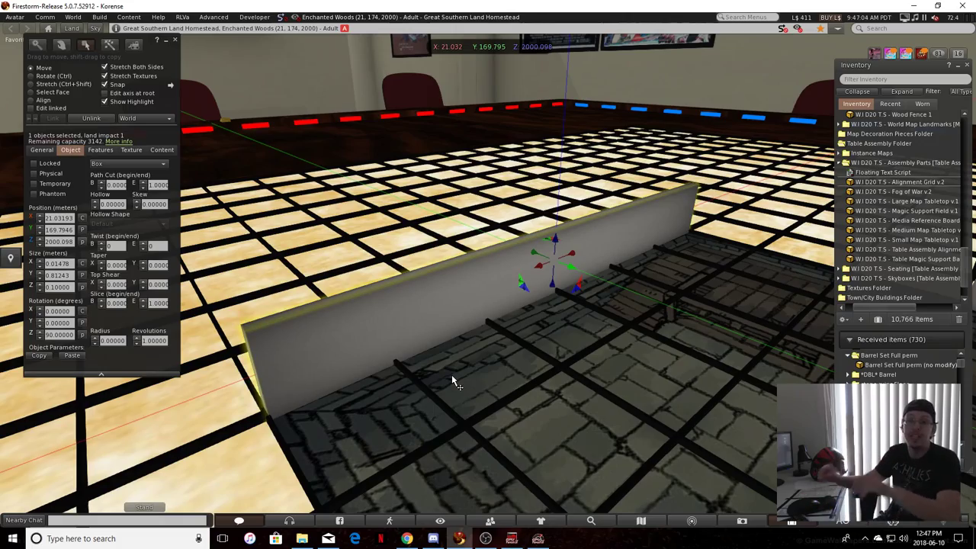
Set the yellow-side wall piece's Y position to the copied 170.201 so it is centred along its tile edge
left_click_drag(456, 383, 491, 424)
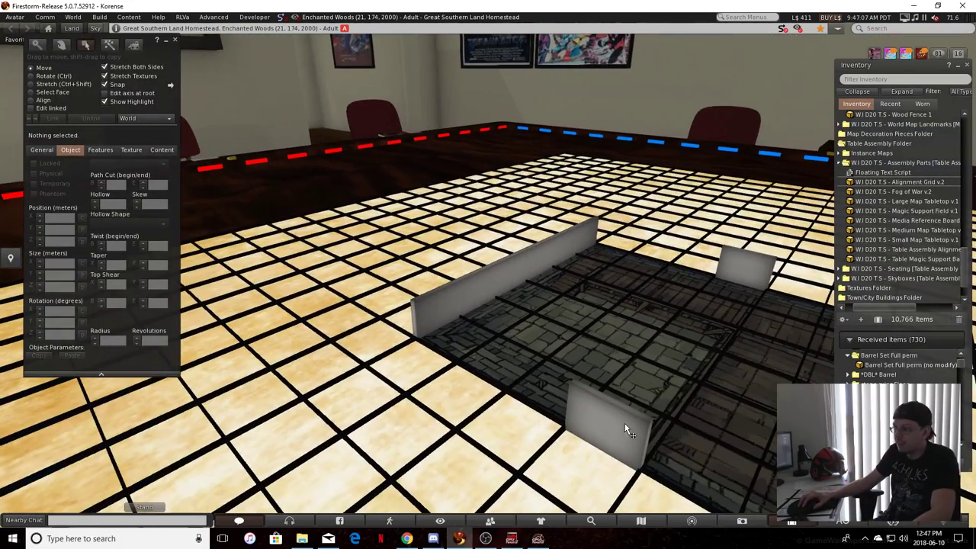
left_click(631, 408, "ctrl+shift")
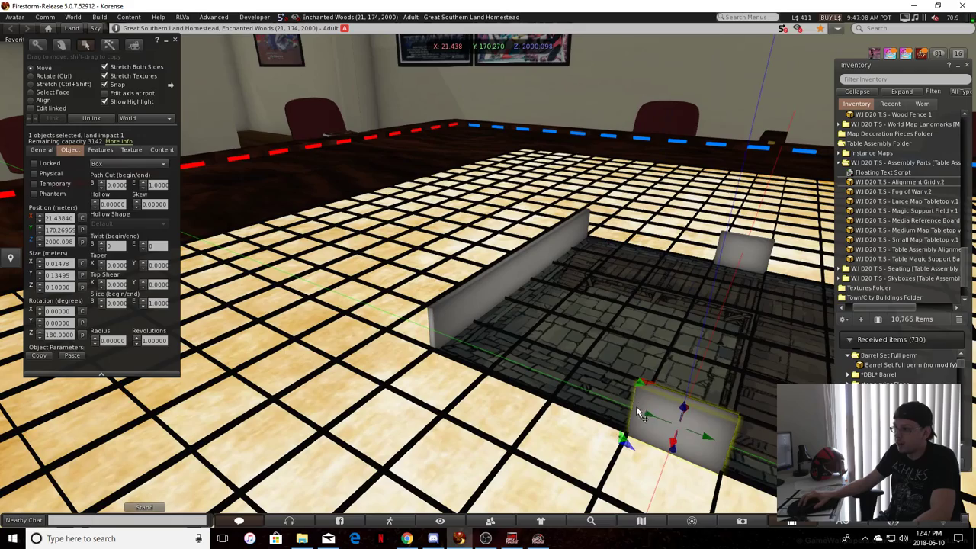
left_click_drag(627, 462, 586, 351, "alt")
left_click(645, 459)
left_click(532, 329)
left_click_drag(532, 329, 210, 246, "ctrl+alt")
double_click(59, 229)
key("ctrl+c")
left_click(751, 360)
double_click(49, 229)
key("ctrl+v")
key("Return")
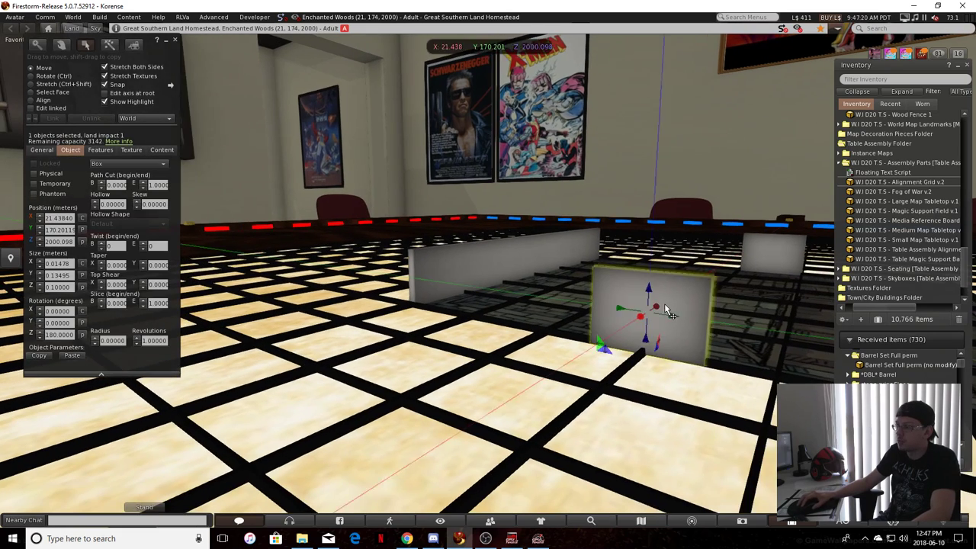
Stretch the yellow-side wall on both sides to meet the red-side wall, to a Y size of about 0.798
key("ctrl+shift")
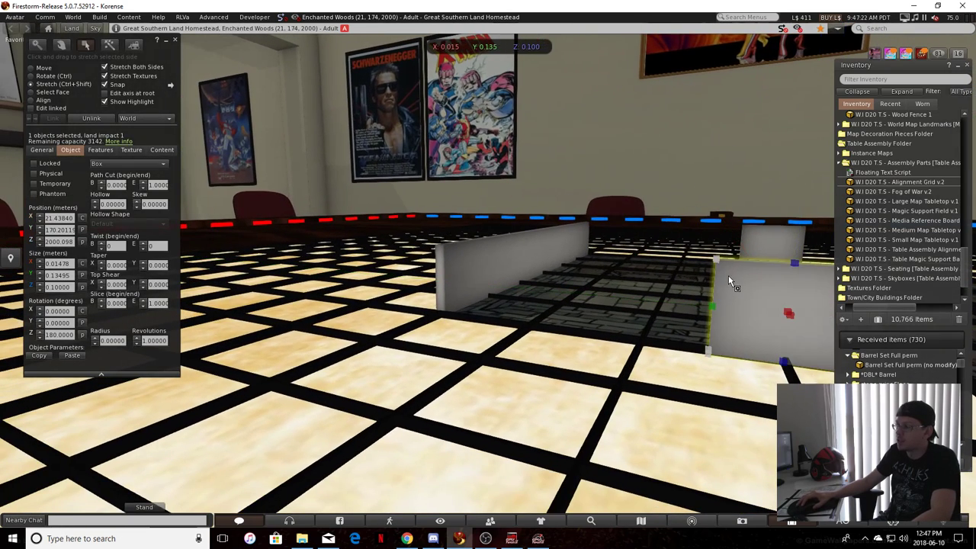
left_click_drag(713, 307, 570, 283)
left_click(474, 378)
left_click(615, 265)
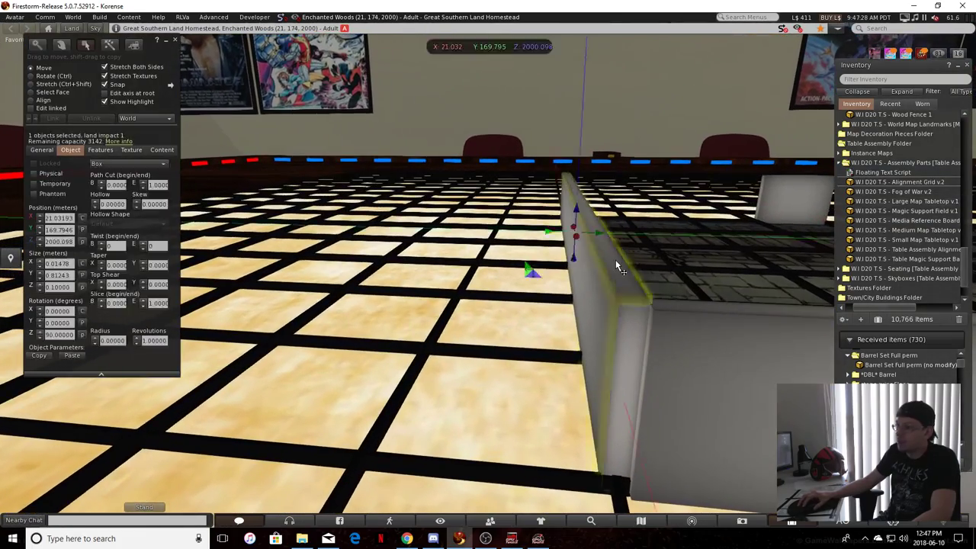
left_click(721, 383)
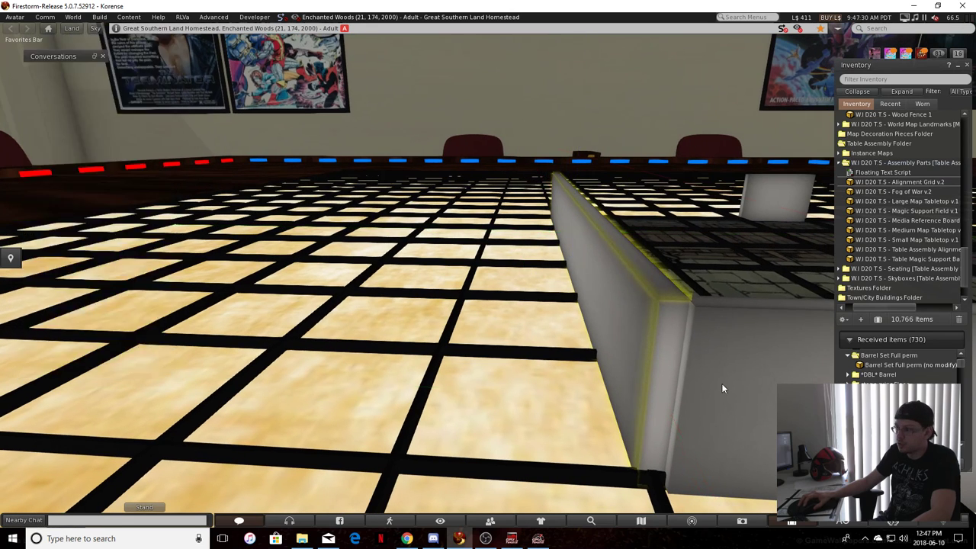
left_click_drag(635, 405, 588, 413)
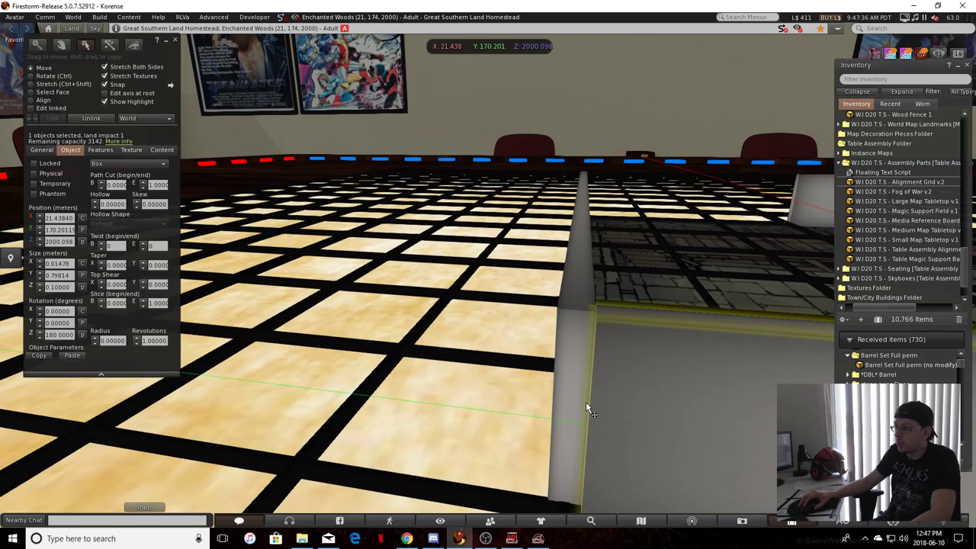
Lengthen the red-side wall on both sides to close the corner with the yellow-side wall, to a Y size of about 0.828
left_click(535, 311)
left_click_drag(563, 364, 523, 367, "alt")
left_click_drag(499, 314, 770, 255, "alt")
left_click(700, 361)
left_click_drag(700, 367, 677, 358, "alt")
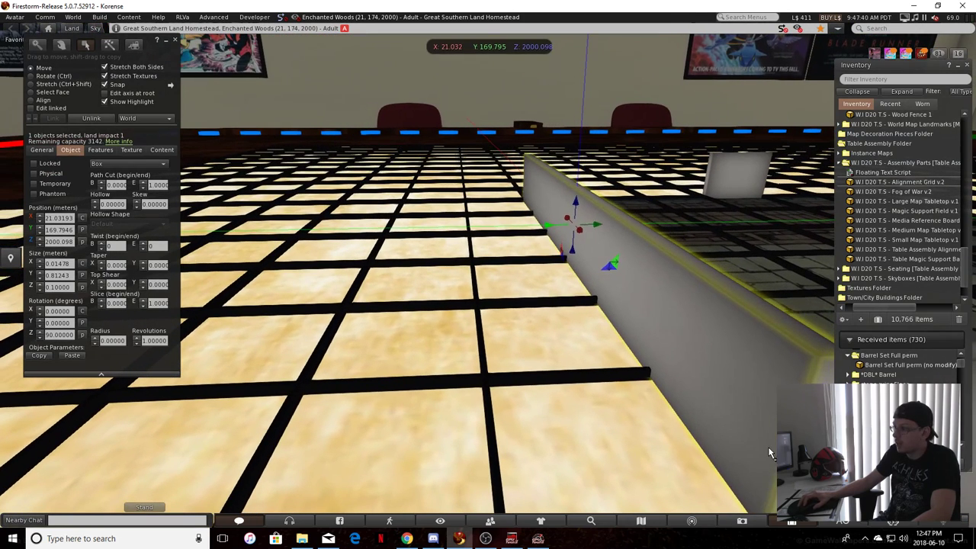
left_click_drag(785, 439, 790, 443, "ctrl+shift")
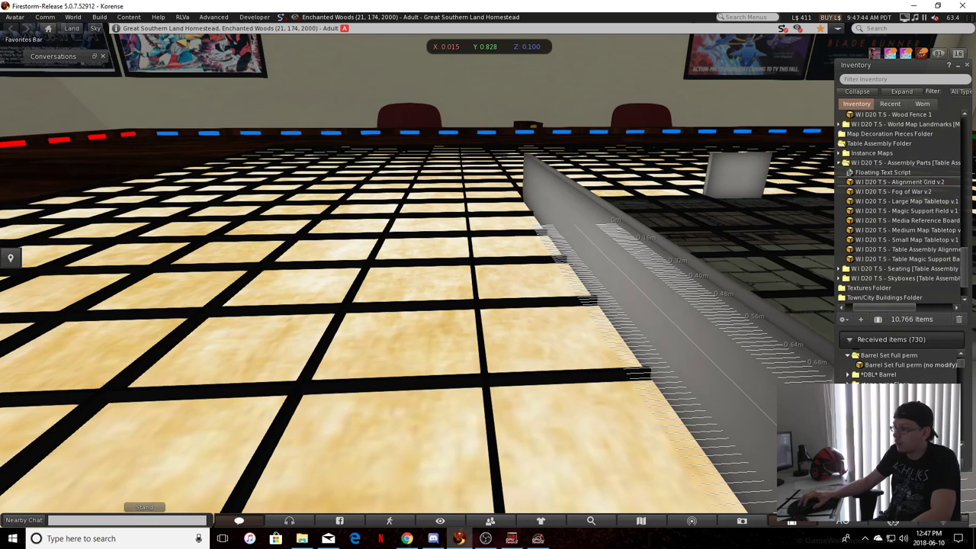
left_click_drag(792, 448, 794, 449, "ctrl+shift")
left_click(574, 367)
left_click_drag(575, 367, 552, 366, "alt")
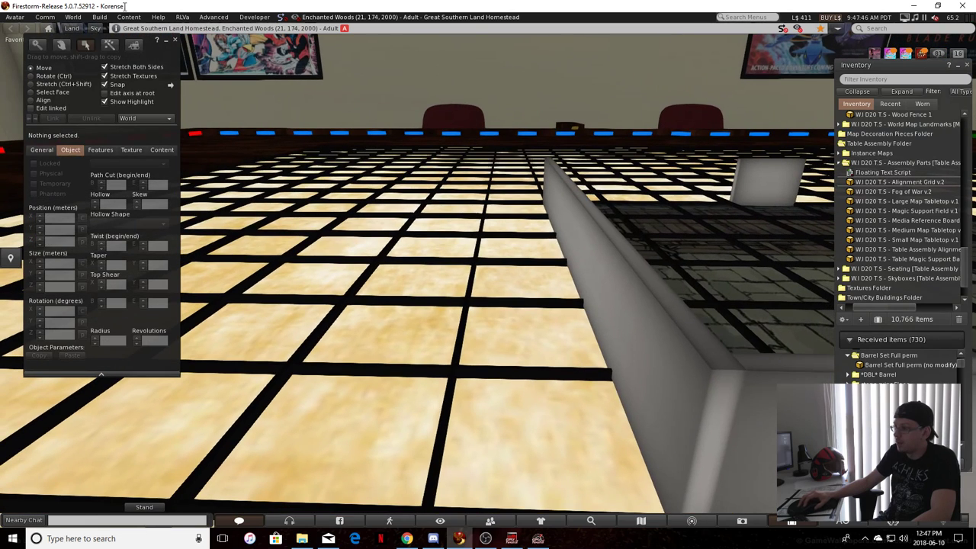
Inspect the corner where the stretched walls meet up close for gaps or overlaps
left_click(37, 46)
left_click_drag(713, 385, 489, 313, "ctrl+alt")
right_click(461, 285)
left_click(484, 305)
left_click(396, 234)
left_click_drag(414, 234, 470, 277, "alt")
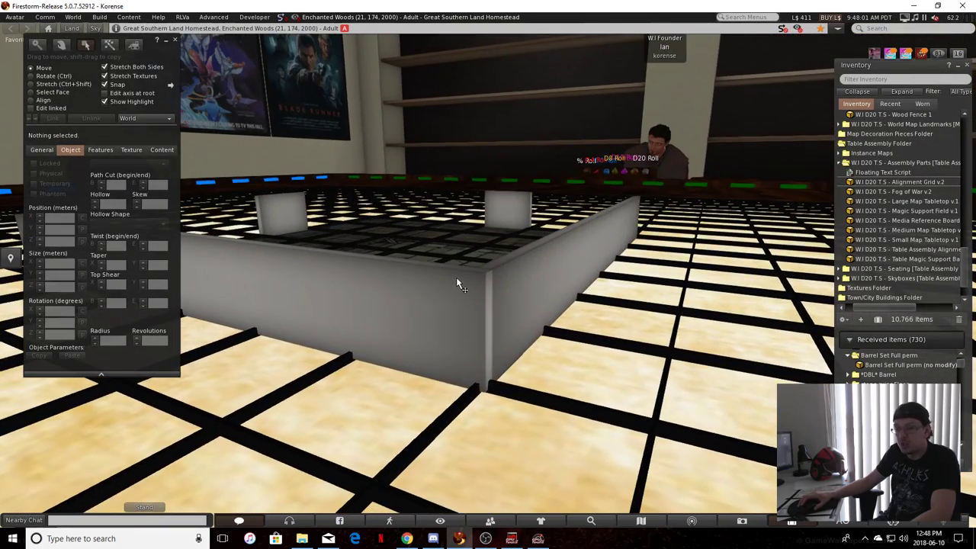
scroll(472, 276, "up", 1)
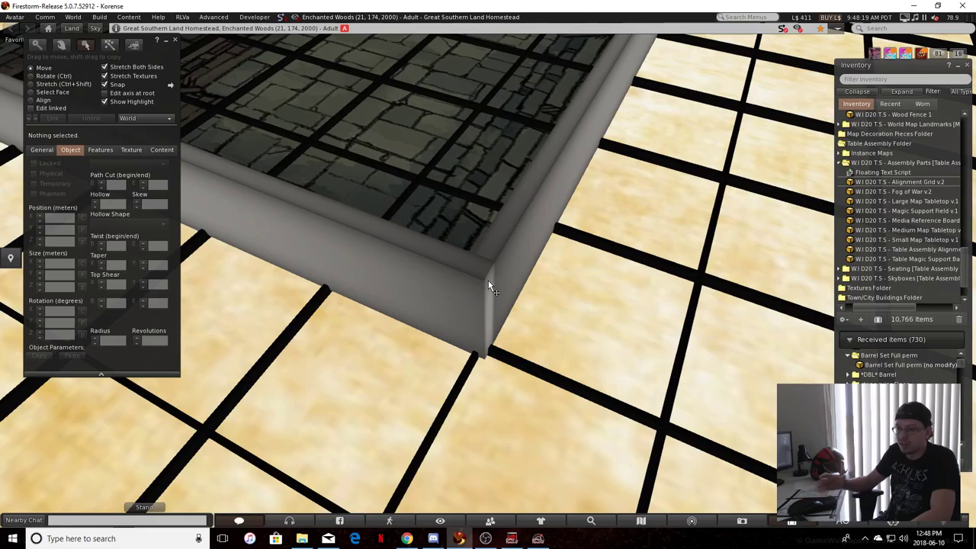
Open the single wall piece on the map's blue side for editing
left_click_drag(488, 279, 367, 239, "alt")
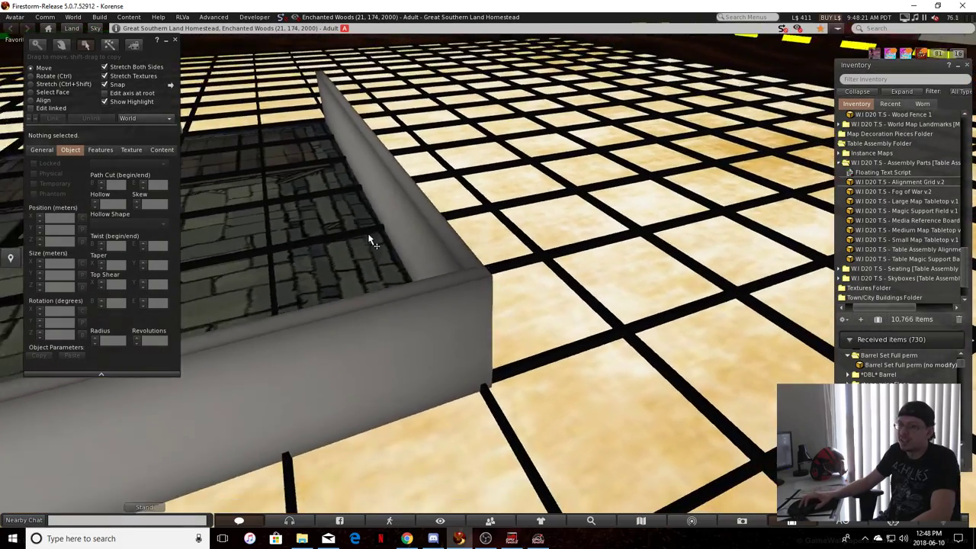
key("alt+Right")
key("alt+Right")
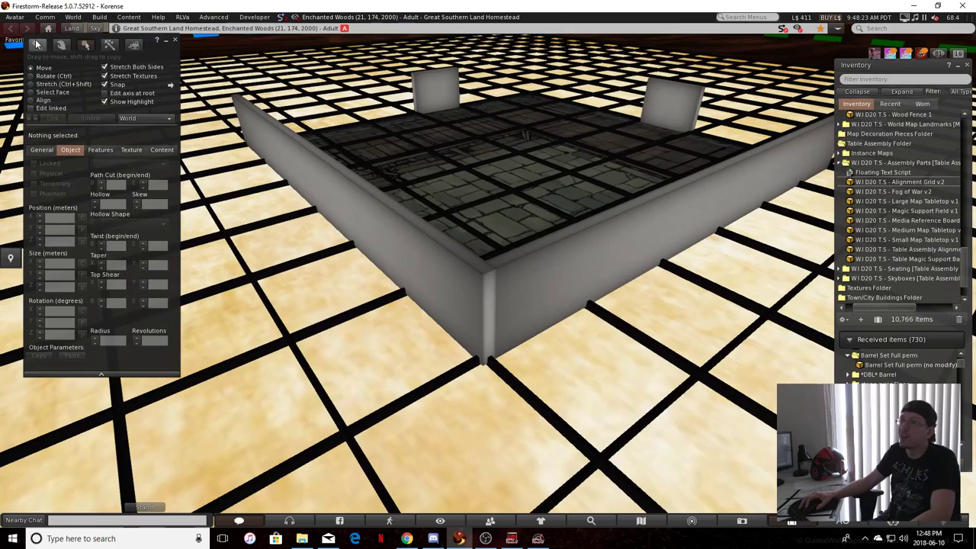
left_click(36, 44)
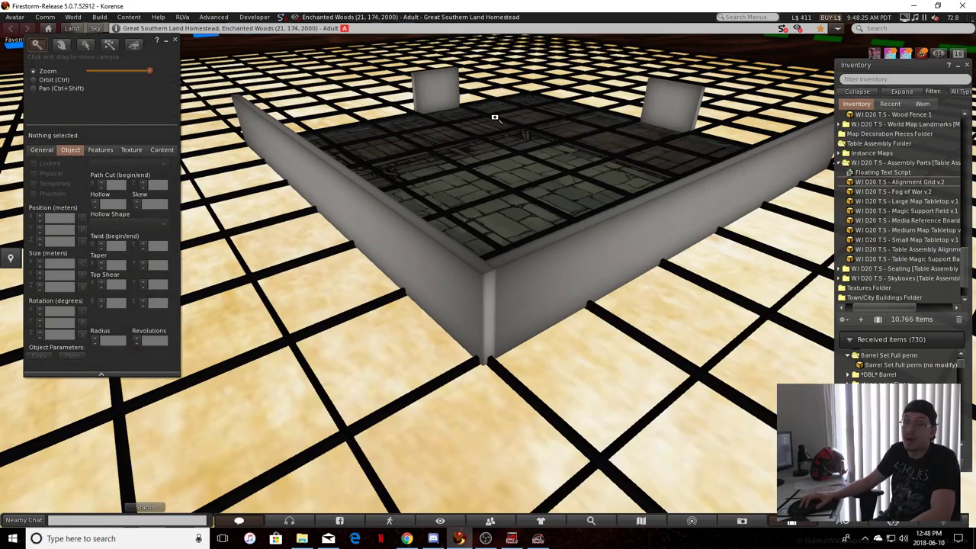
left_click(500, 111)
left_click_drag(467, 270, 502, 273)
right_click(533, 282)
left_click(572, 305)
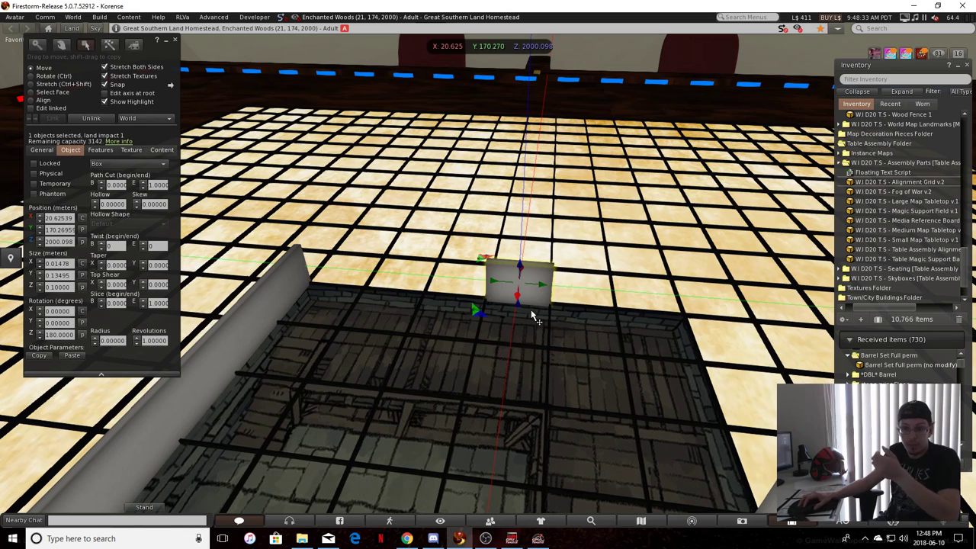
Try duplicating the blue-side wall piece several times, along the tile edge and onto the map
left_click_drag(513, 259, 426, 211, "alt")
left_click(455, 125)
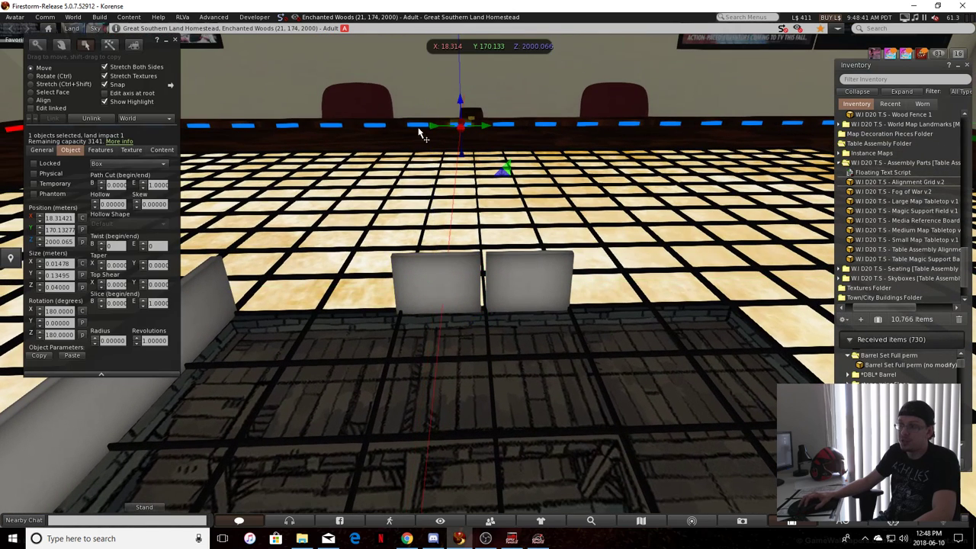
left_click(459, 297)
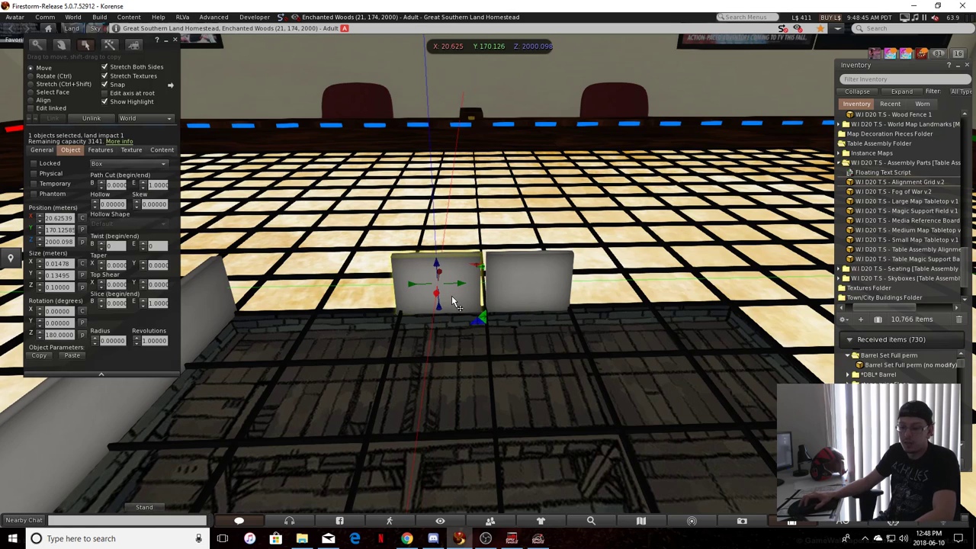
left_click_drag(415, 286, 448, 392, "shift")
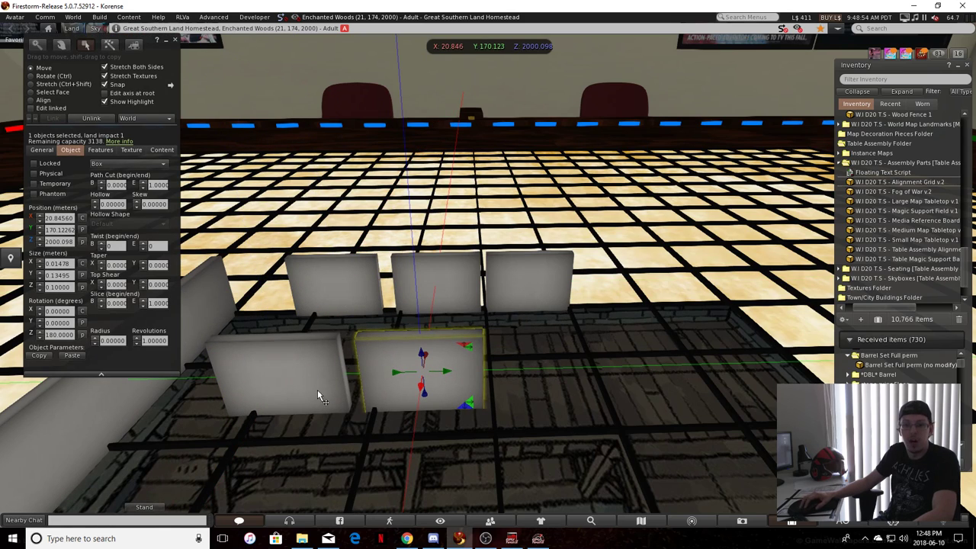
Delete the four duplicated wall pieces, keeping the original on the blue side
left_click(271, 378, "shift")
left_click(323, 280, "shift")
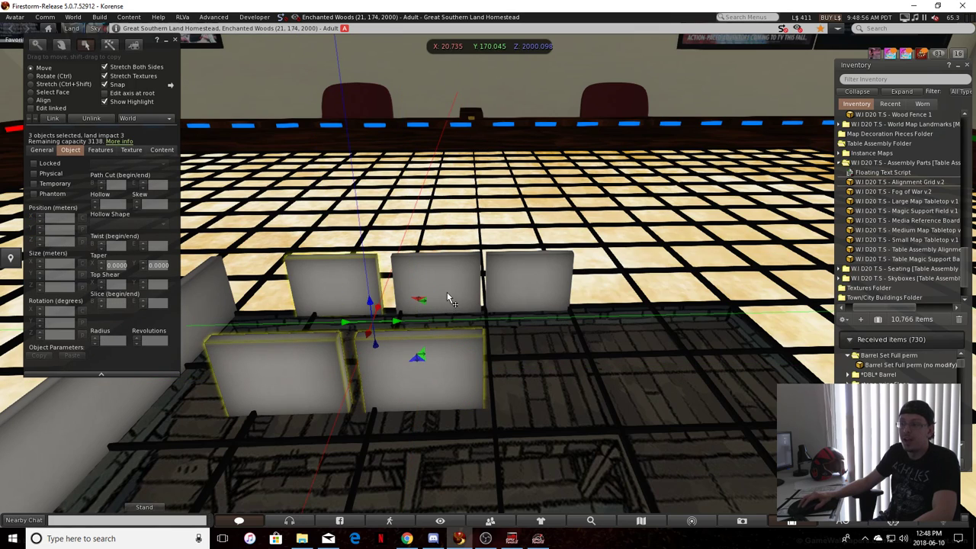
left_click(447, 294, "shift")
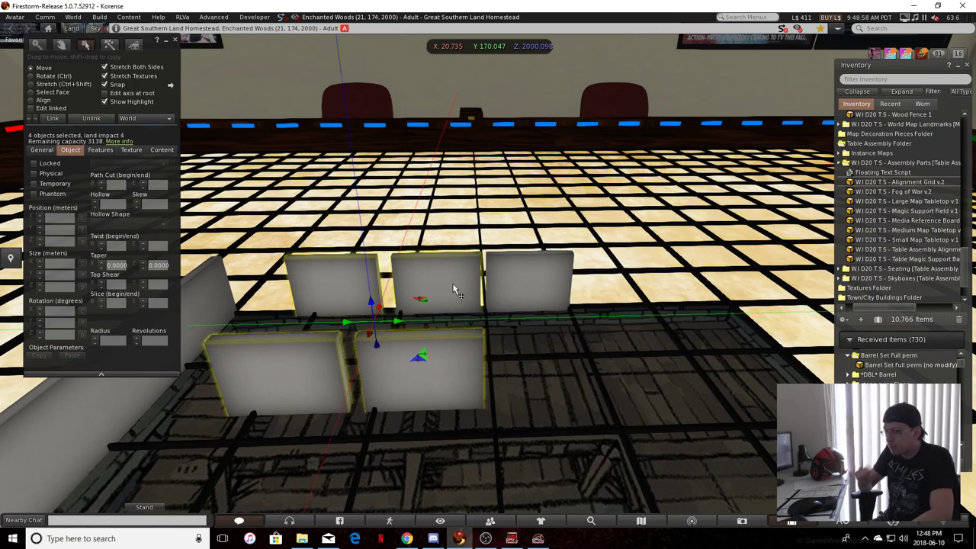
key("Delete")
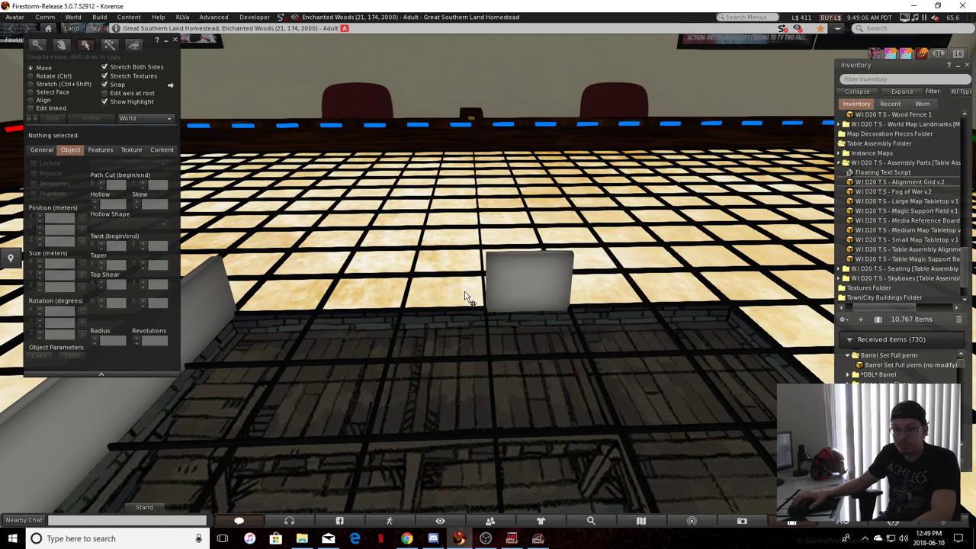
Duplicate the blue-side wall piece onto the neighbouring tile edge, at about Y 170.127
left_click(536, 294)
left_click_drag(526, 282, 425, 296, "shift")
scroll(450, 407, "up", 1)
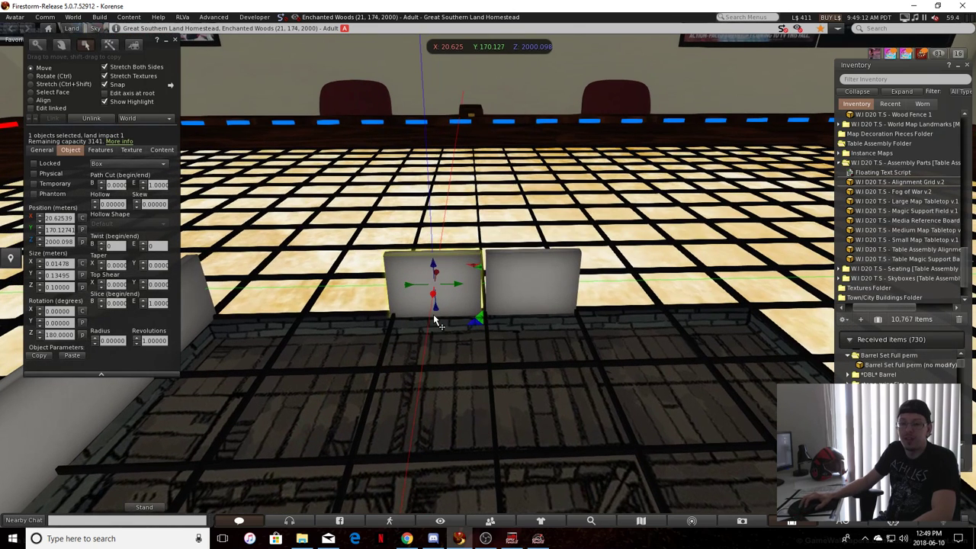
scroll(436, 322, "up", 1)
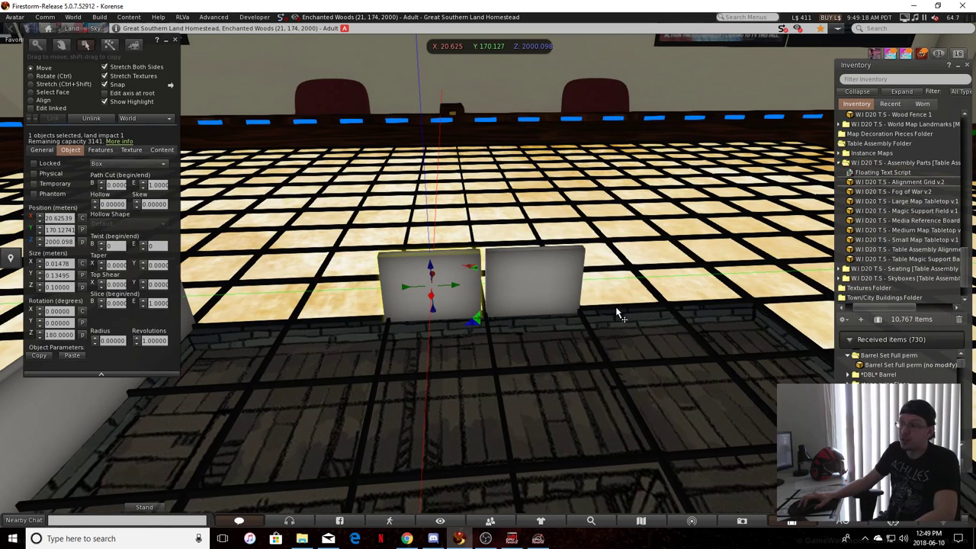
Set the duplicate's Y position to 170.13277, copied from the matching blue edge marker
left_click(447, 120)
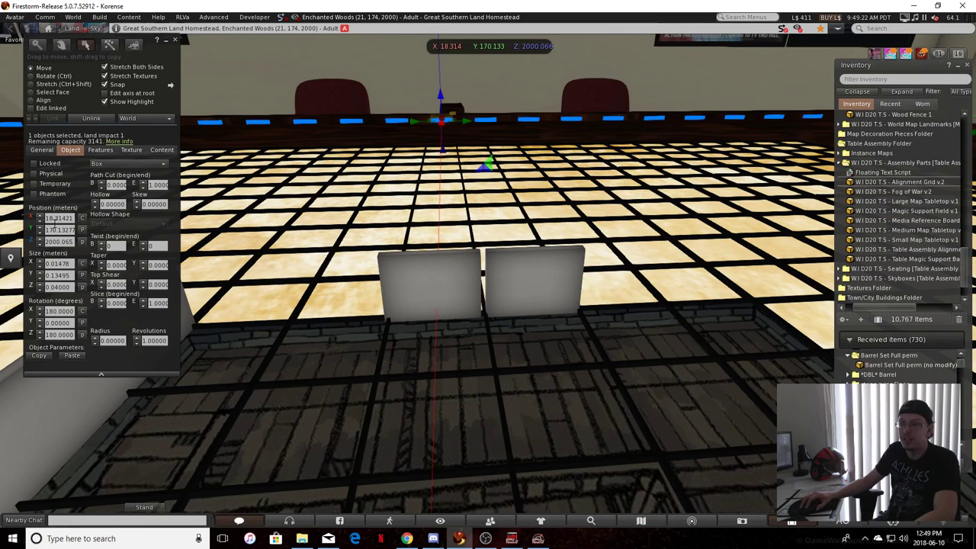
left_click(56, 231)
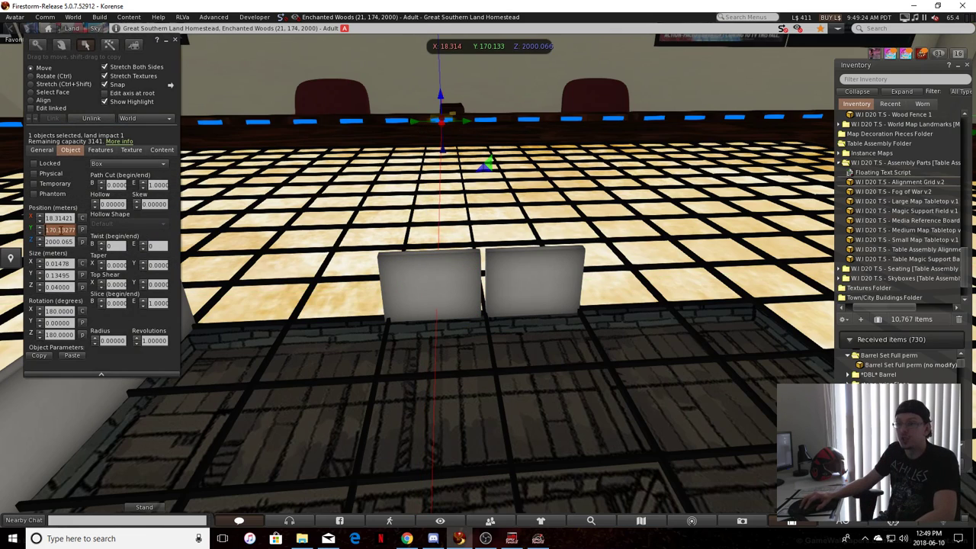
key("ctrl")
left_click(425, 293)
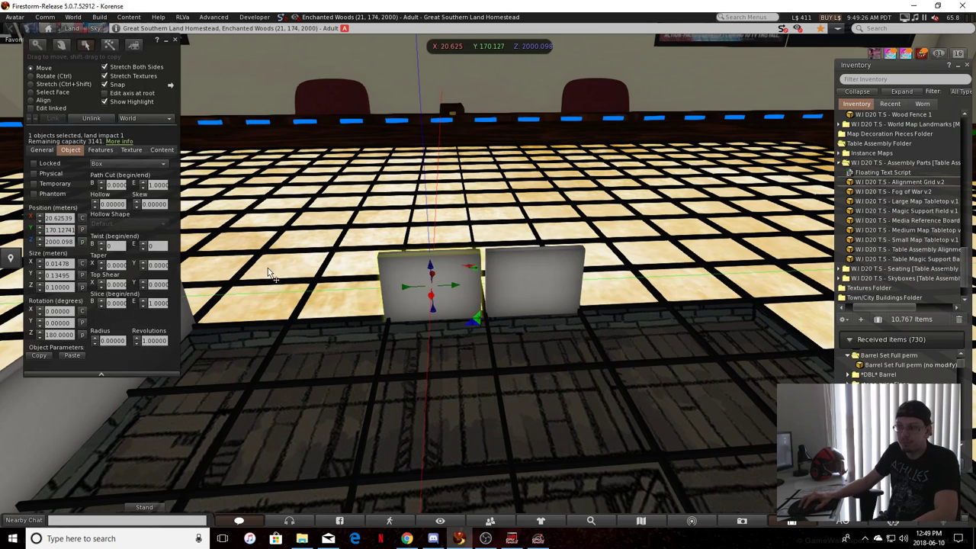
left_click(567, 376)
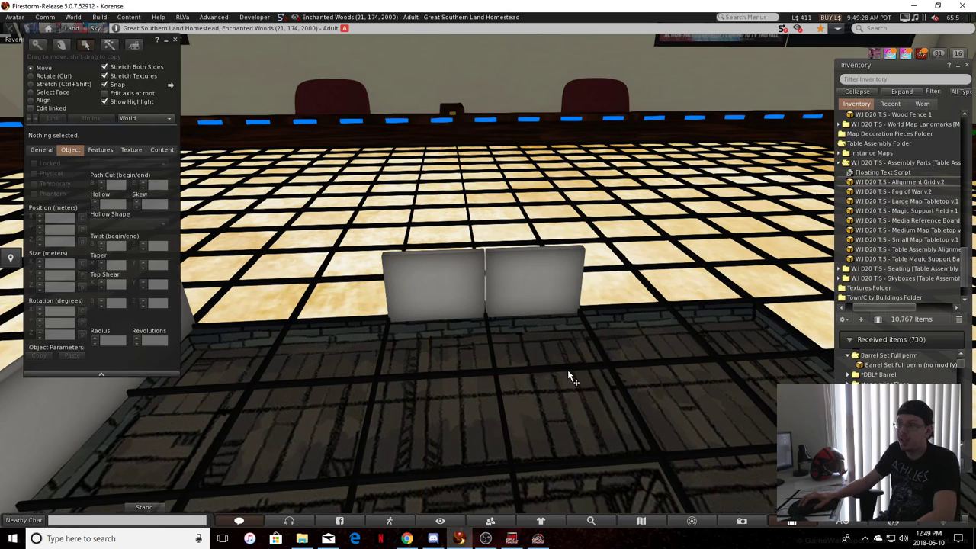
scroll(451, 285, "up", 1)
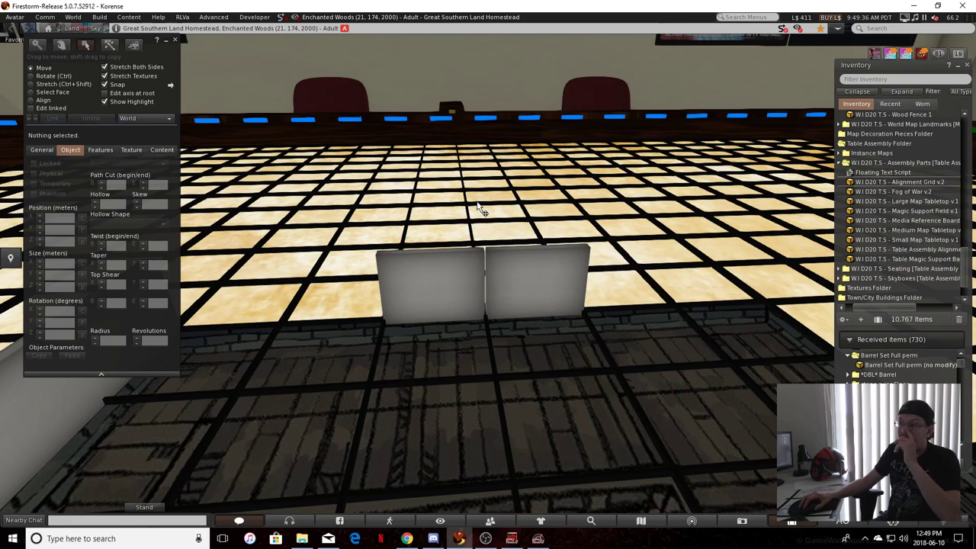
Link the two adjoining blue-side wall pieces into one object
left_click(532, 278)
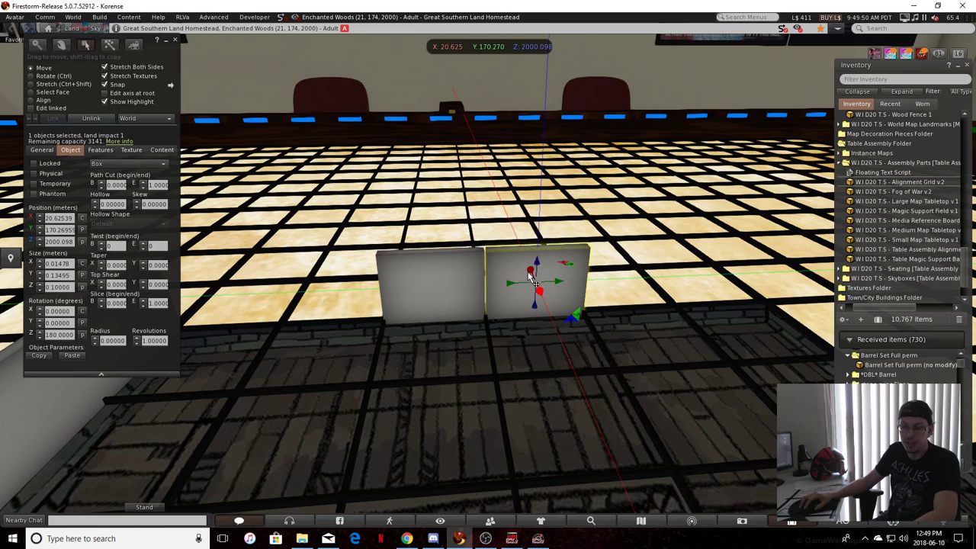
key("Escape")
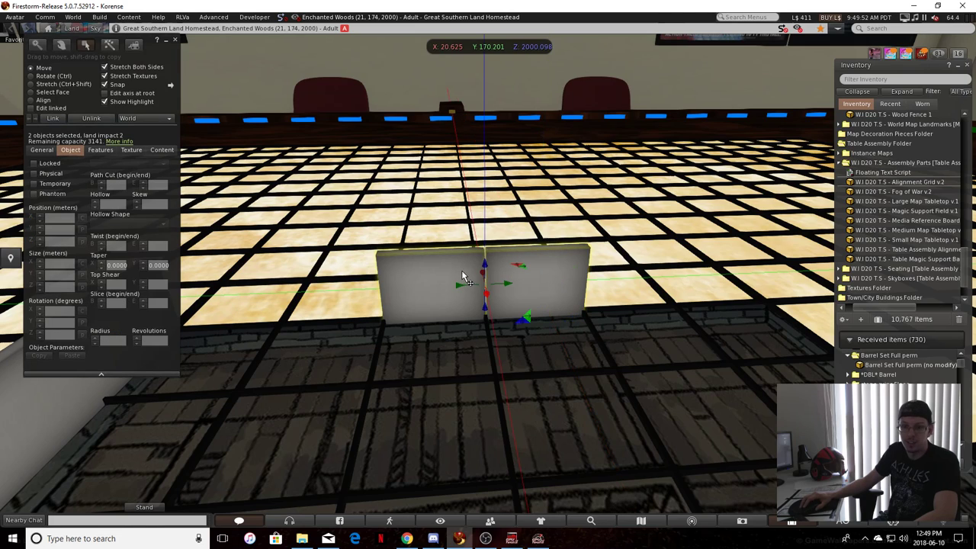
key("ctrl")
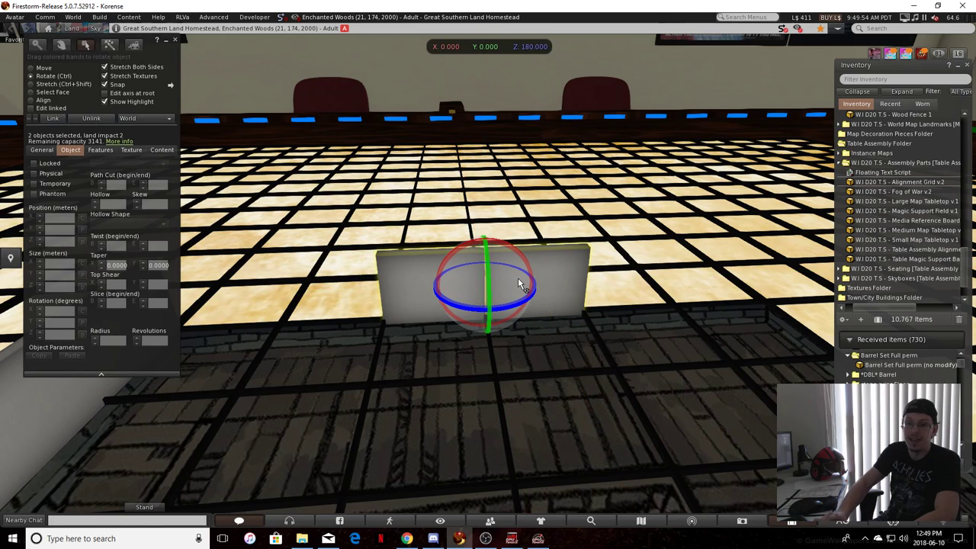
left_click(519, 279)
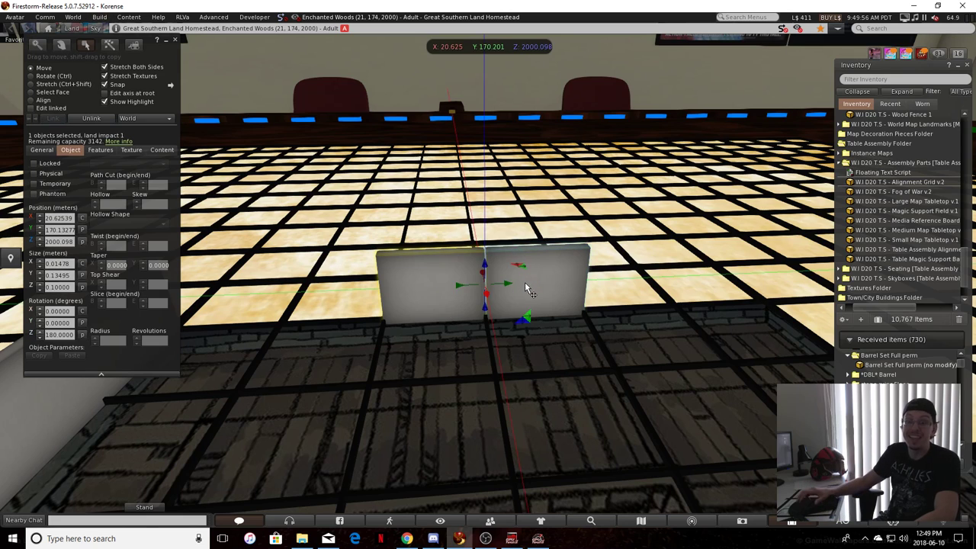
left_click_drag(433, 249, 468, 286, "alt")
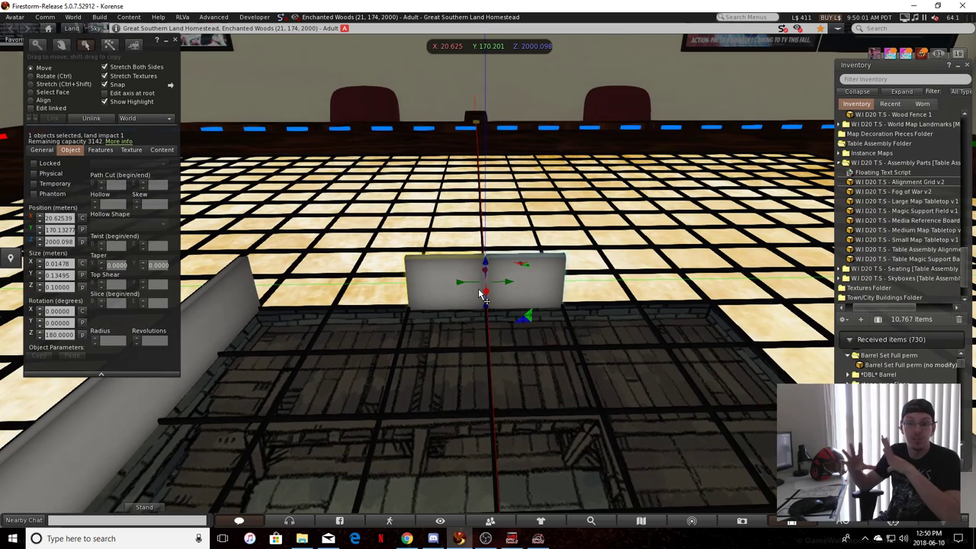
scroll(403, 283, "up", 3)
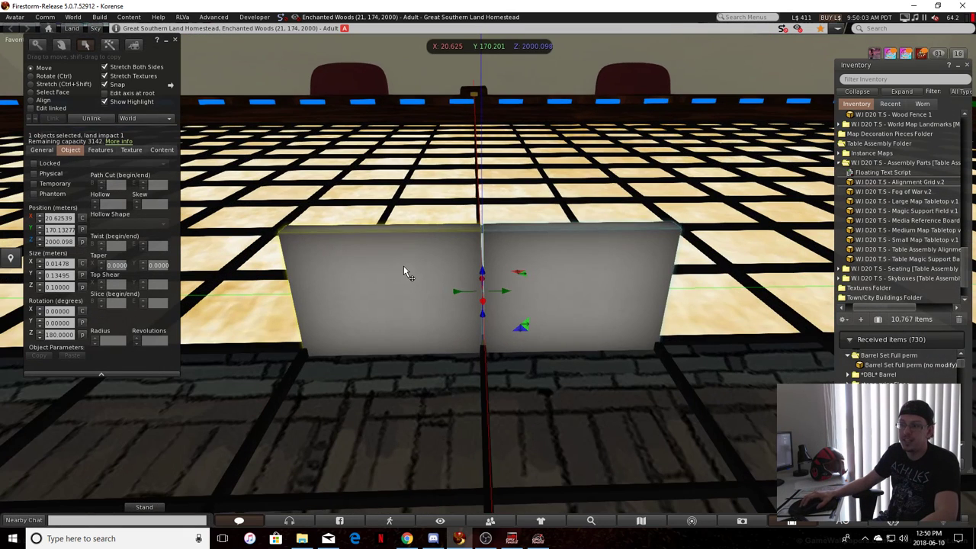
left_click_drag(403, 265, 411, 293, "alt")
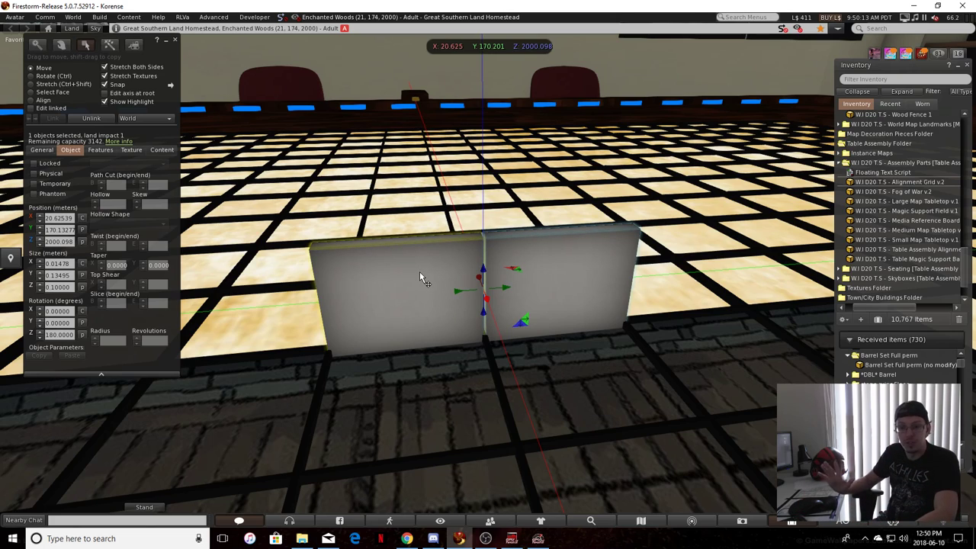
scroll(451, 347, "down", 3)
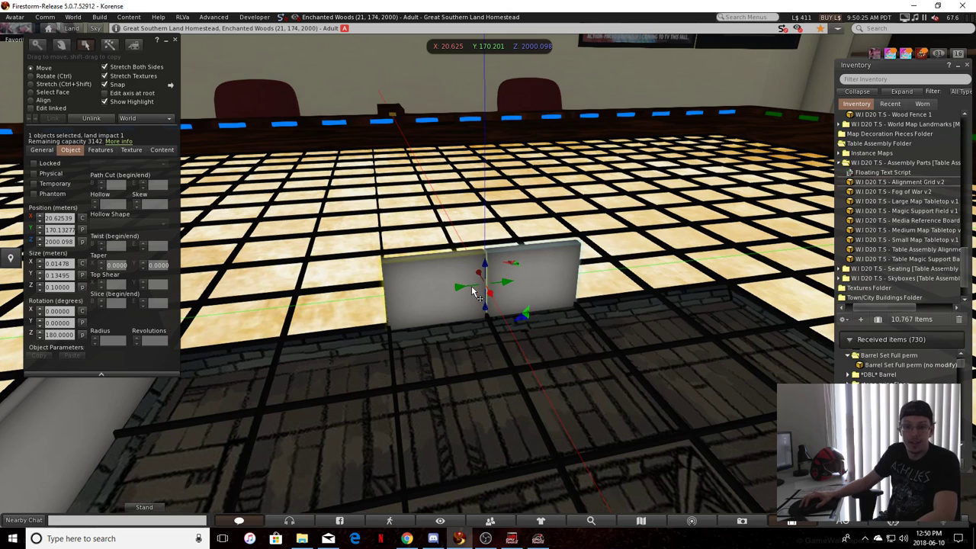
Duplicate the linked wall pair along the blue side and set its Y position to 169.86172, copied from the blue marker
left_click_drag(472, 292, 330, 308, "shift")
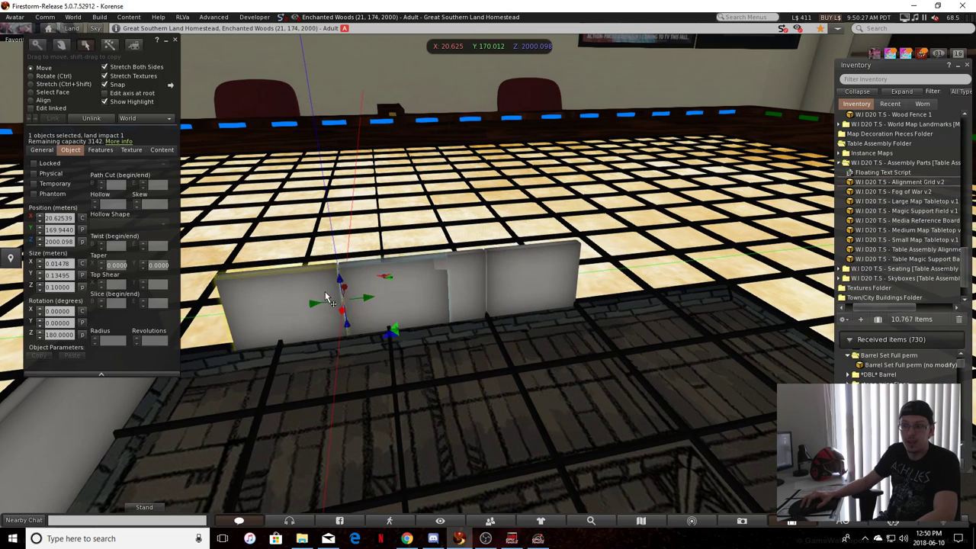
left_click(329, 131)
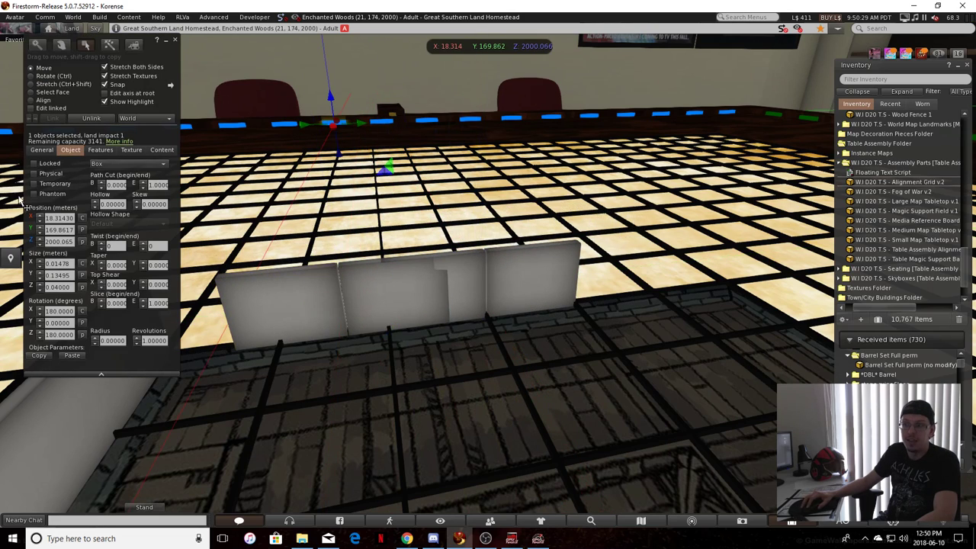
left_click(66, 230)
left_click(276, 309)
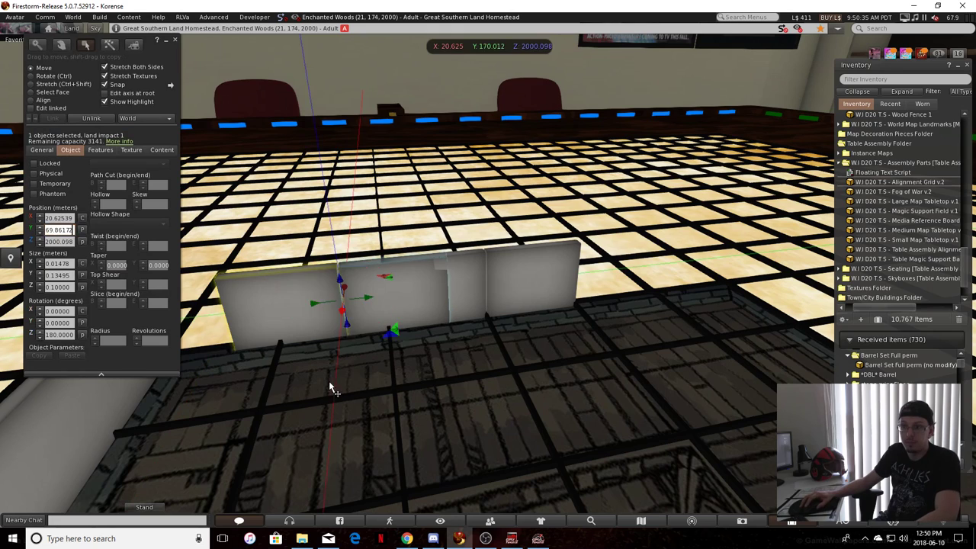
left_click(431, 427)
scroll(426, 422, "down", 3)
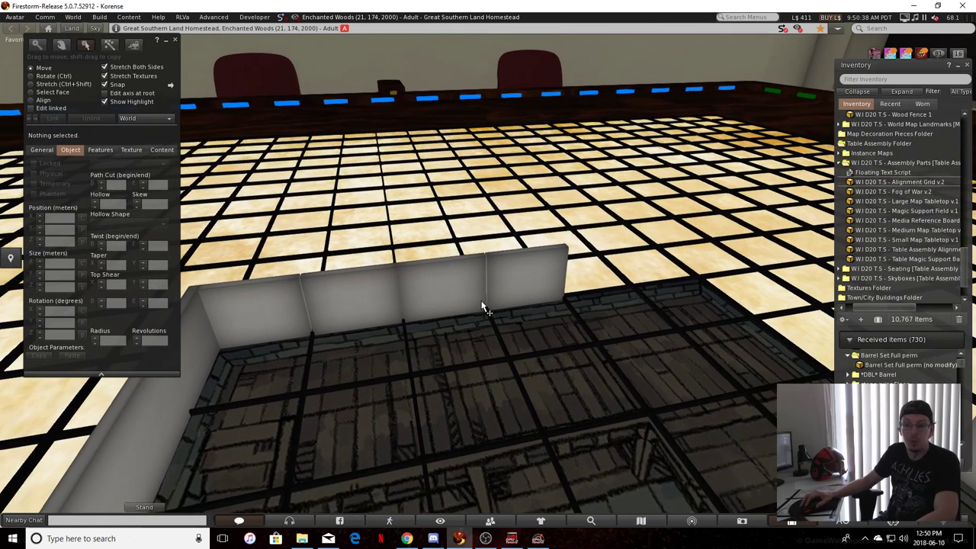
Duplicate the linked wall pair to the other end of the blue side, at about Y 170.505
left_click_drag(481, 302, 427, 303, "alt")
left_click(354, 281)
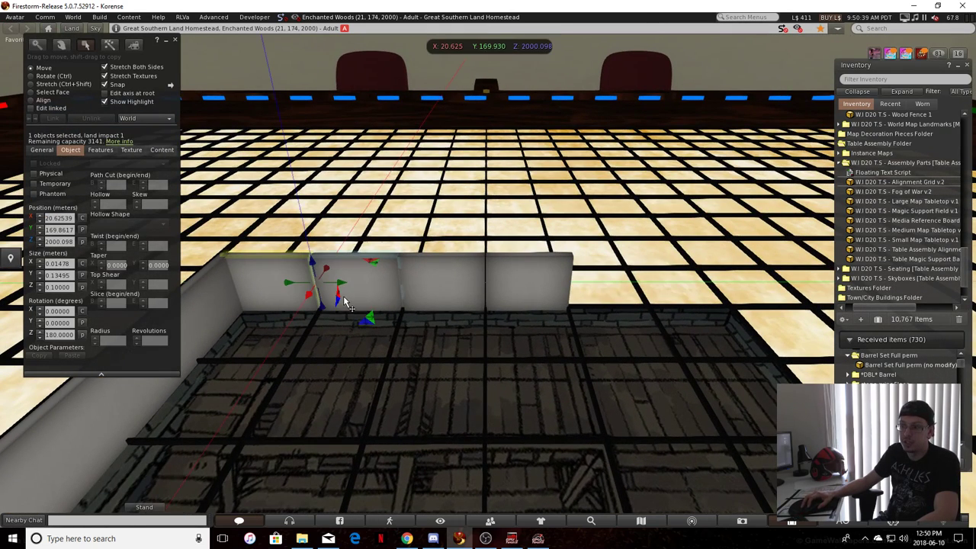
left_click_drag(339, 283, 751, 302, "shift")
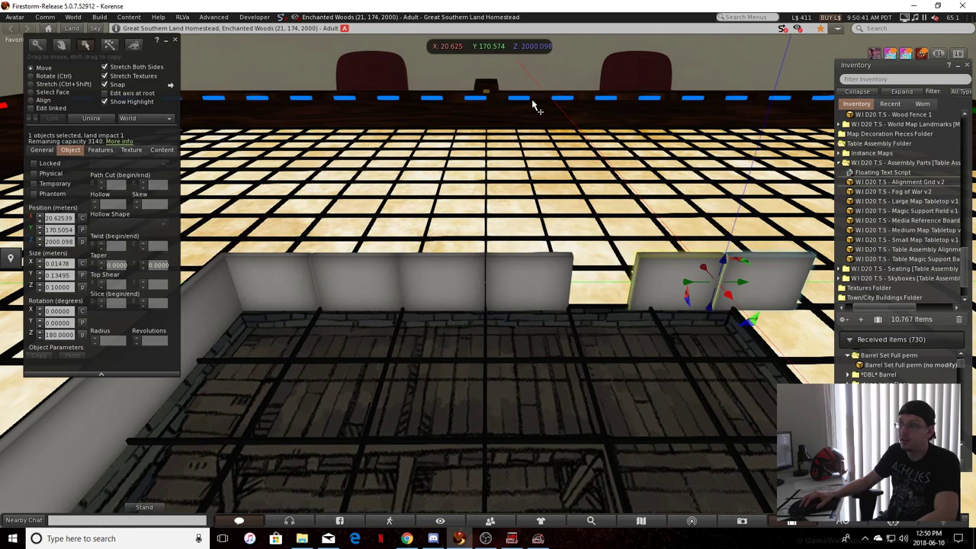
Set the newest wall pair's Y position to 170.40372, copied from the matching blue marker, to complete the blue-side row
left_click(527, 99)
left_click(262, 196)
left_click_drag(488, 283, 492, 259, "ctrl+alt")
left_click(523, 140)
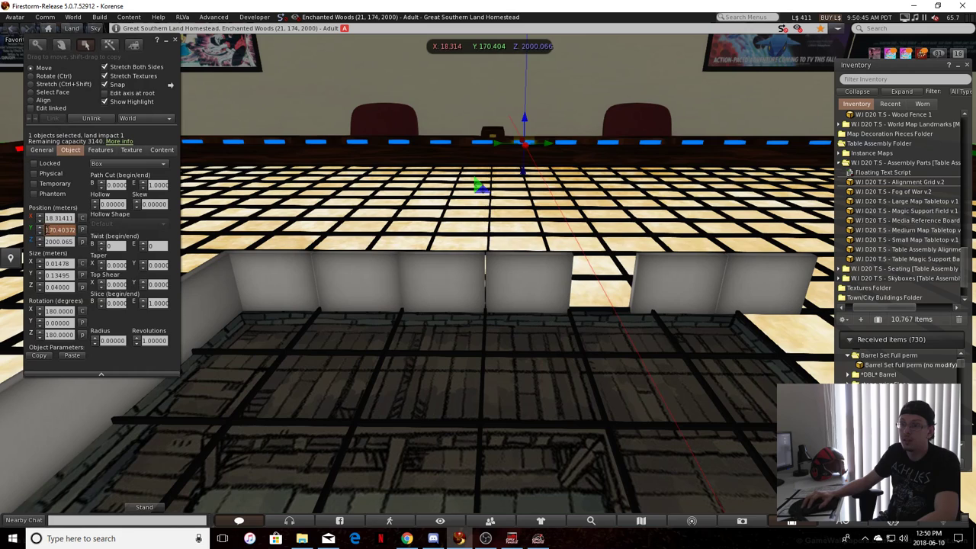
left_click(682, 282)
triple_click(64, 229)
key("ctrl+v")
left_click(488, 399)
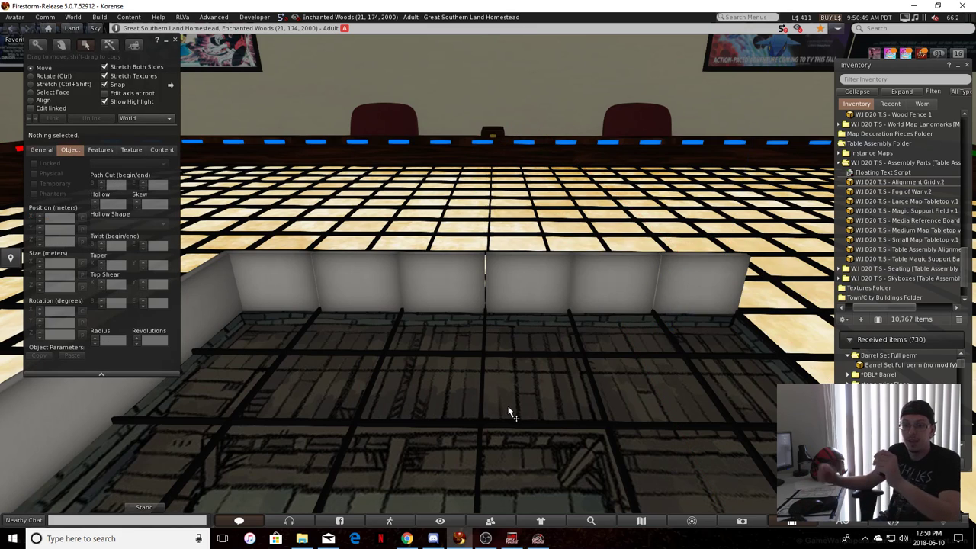
Delete the single wall piece on the map's open green side
left_click_drag(650, 296, 521, 278, "alt")
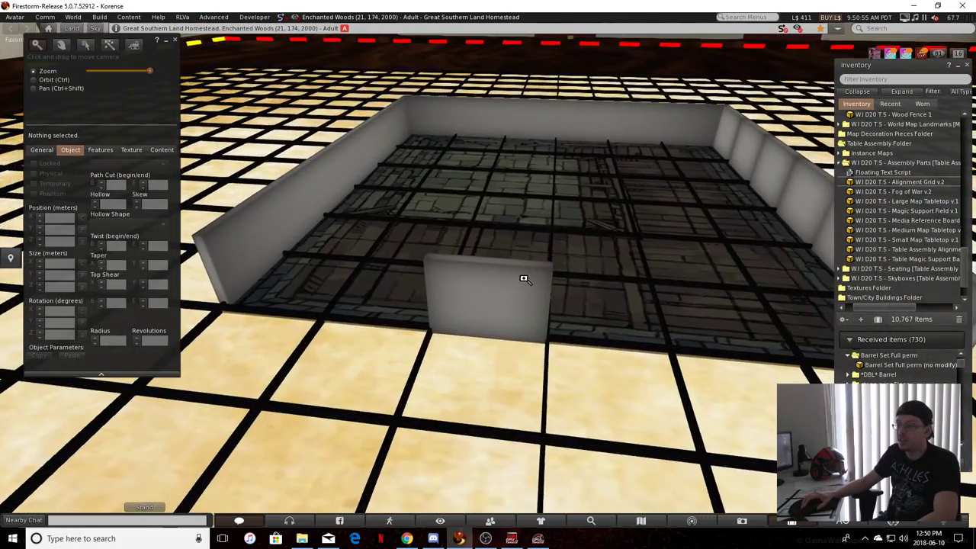
left_click(529, 287)
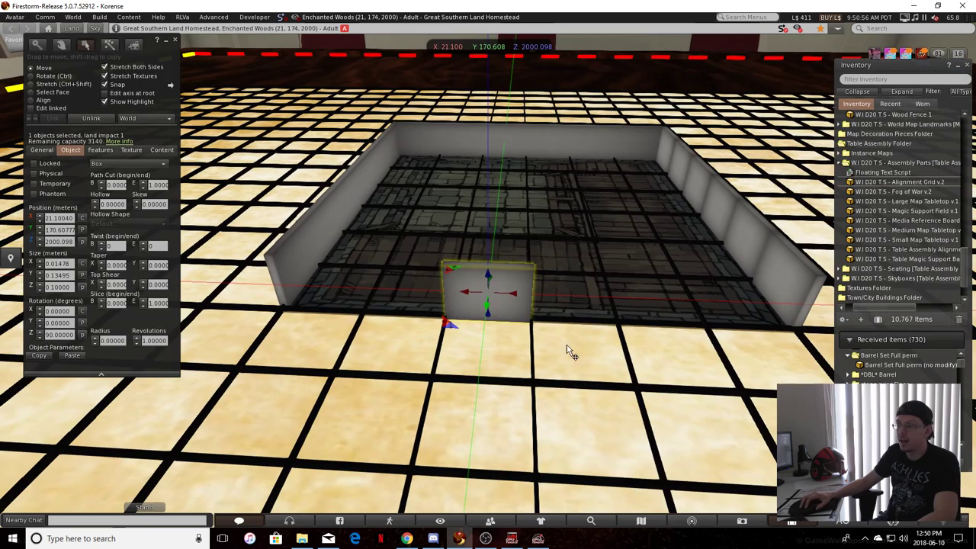
key("Escape")
left_click(501, 296)
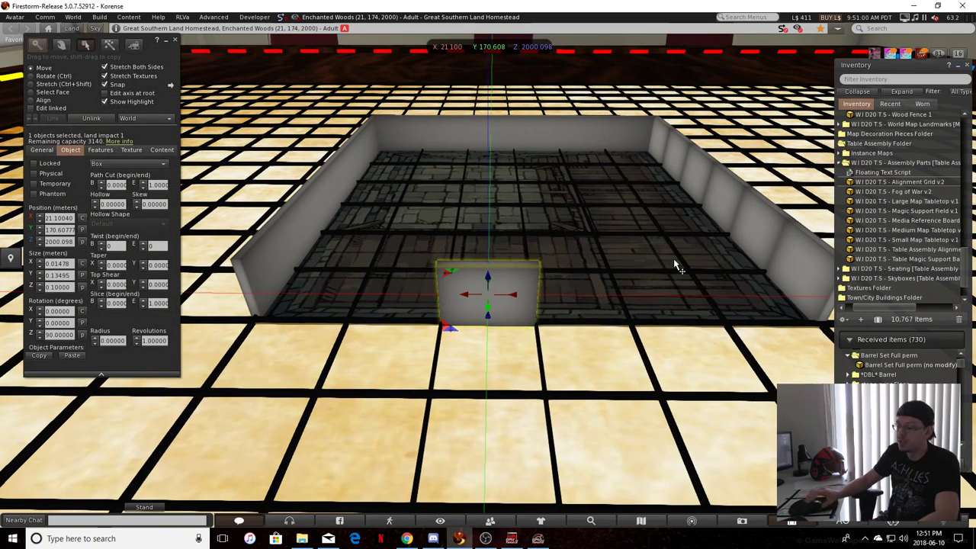
key("Delete")
Duplicate a linked wall pair onto the open green side, rotated to 90° and positioned at X 20.96358, Y 170.60777
left_click(753, 265)
mouse_move(752, 248)
left_mouse_down("shift")
mouse_move(503, 258)
mouse_move(701, 280)
mouse_move(759, 250)
left_mouse_up("shift")
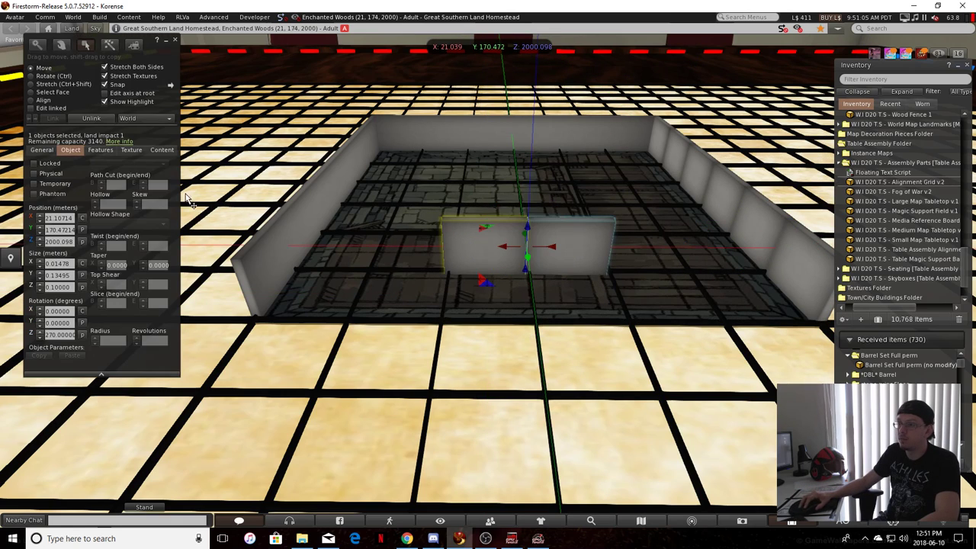
left_click(82, 230)
left_click(517, 411)
left_click_drag(517, 411, 577, 219, "ctrl+alt")
left_click(487, 290)
Try setting the green-side wall pair's X position to 21.23463, copied from the adjacent green marker, and undo it
left_click(577, 219)
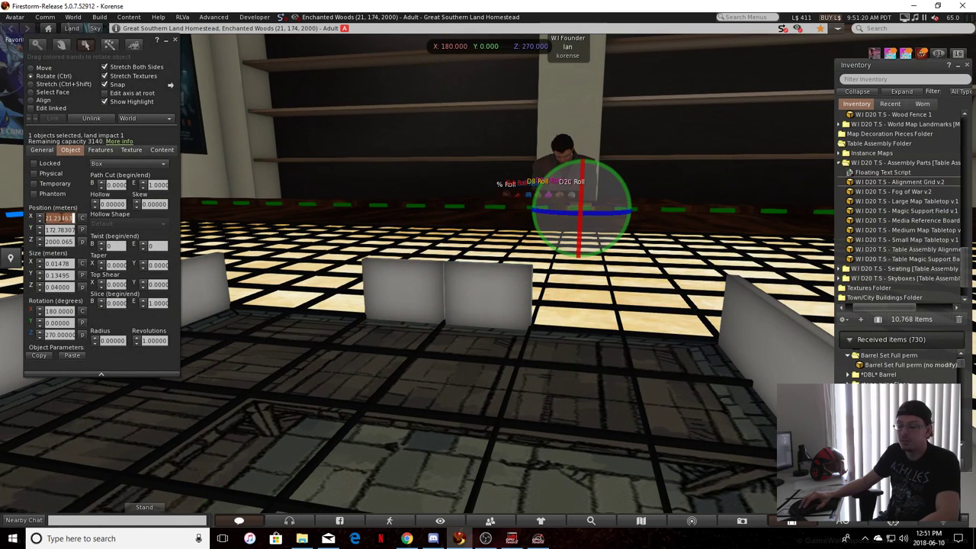
left_click(387, 292)
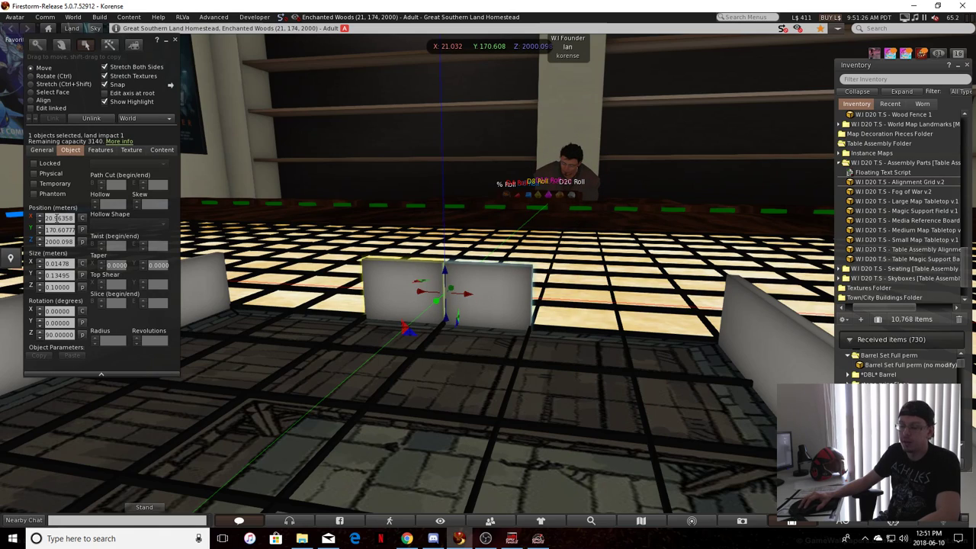
left_click(57, 218)
key("ctrl+a")
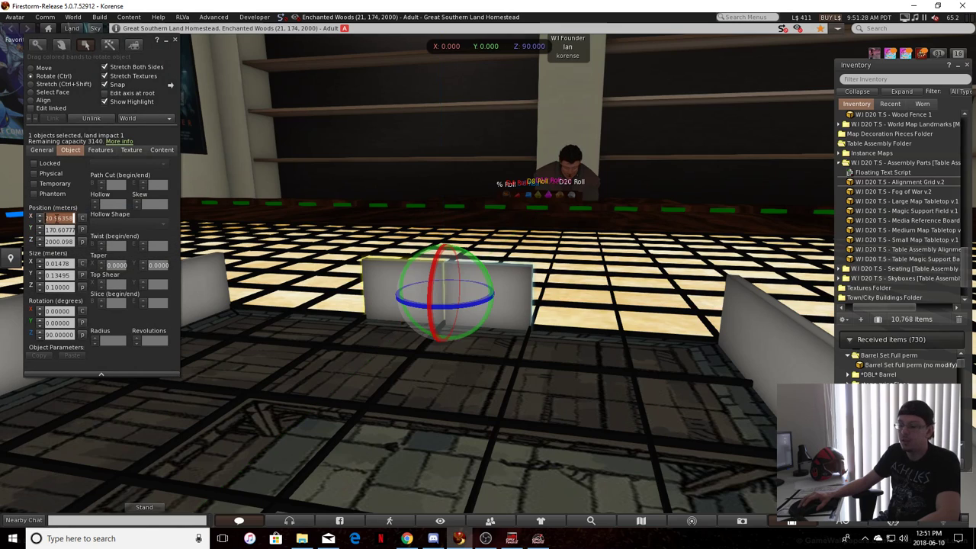
type("21.23463")
left_click(544, 428)
left_click(584, 281)
key("ctrl+z")
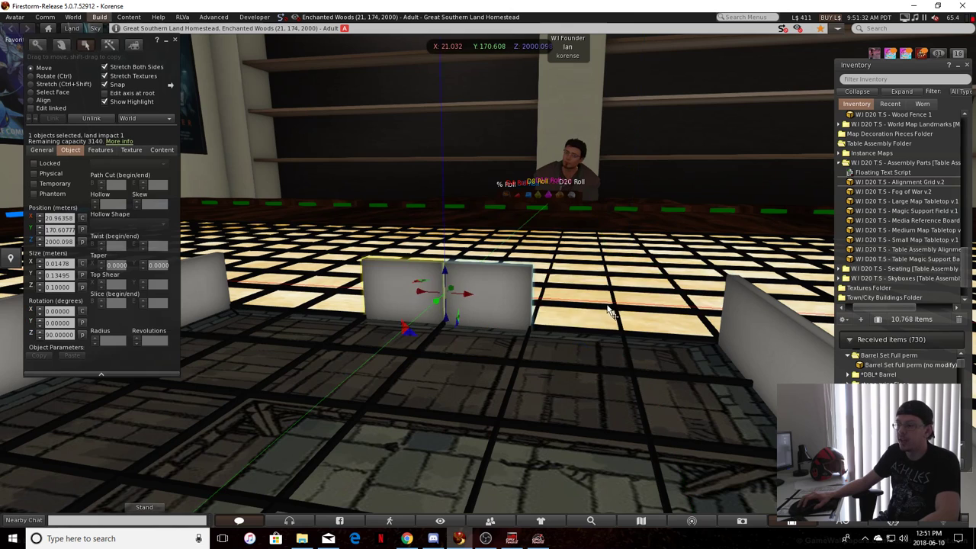
Duplicate the green-side wall pair toward the yellow-side corner and set the pair's X position to 21.23463
key("ctrl+y")
key("ctrl")
left_click(466, 392)
left_click(652, 314)
Duplicate a wall pair to the blue end of the green side and set its X position to 20.69236, copied from the matching green marker
left_click_drag(427, 263, 347, 212, "alt")
left_click(229, 215)
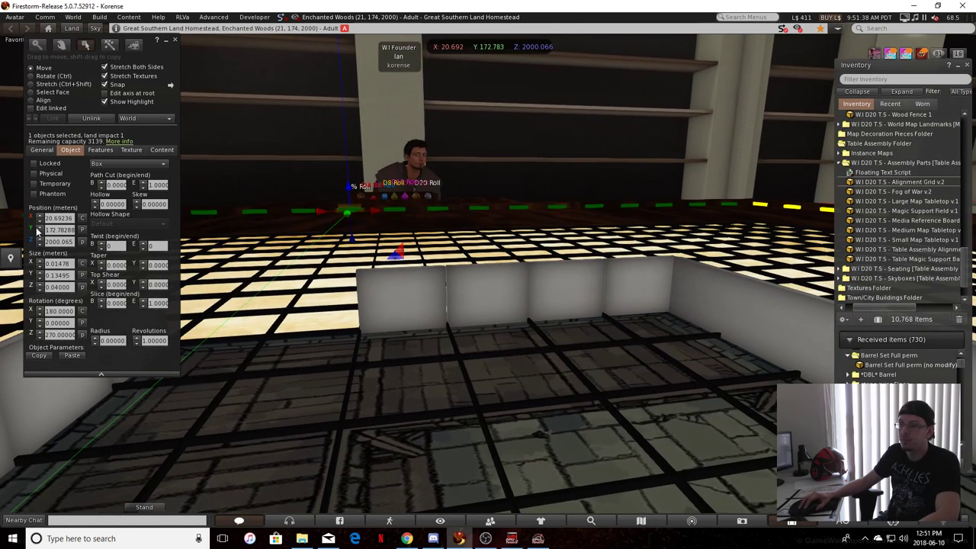
key("ctrl")
left_click(569, 323)
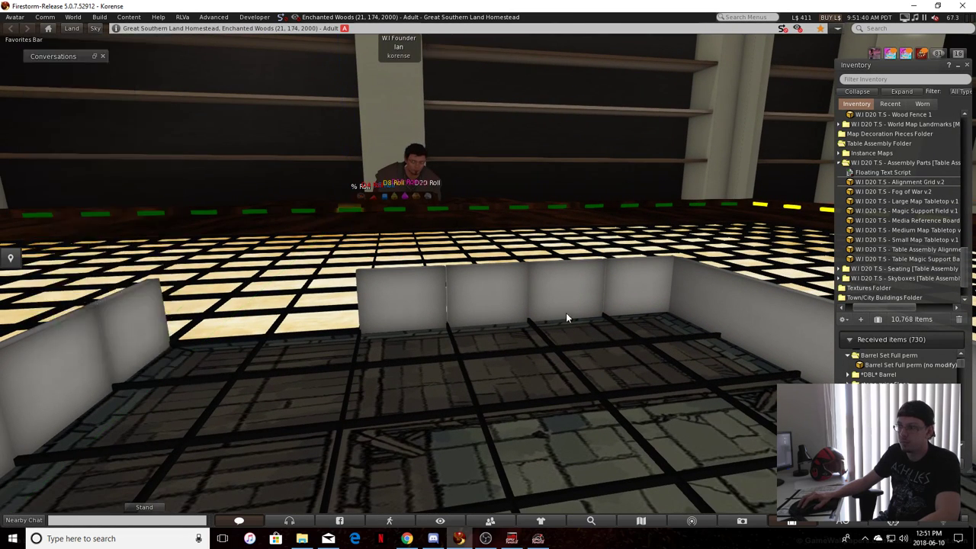
left_click_drag(575, 288, 209, 294)
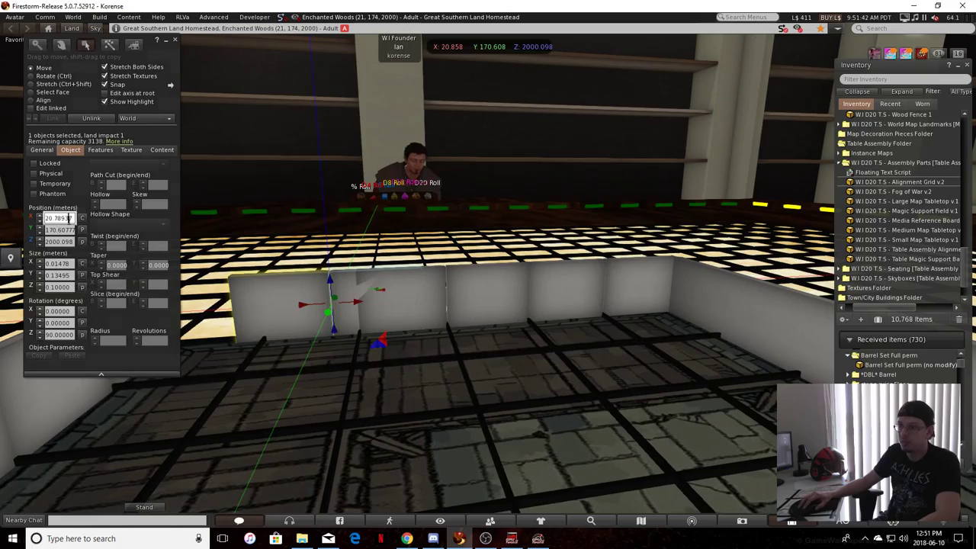
key("ctrl")
Select the three wall pairs on the blue side and the three on the green side together
left_click(662, 440)
left_click_drag(662, 440, 562, 277, "ctrl+alt")
left_click_drag(749, 428, 236, 364, "ctrl+alt")
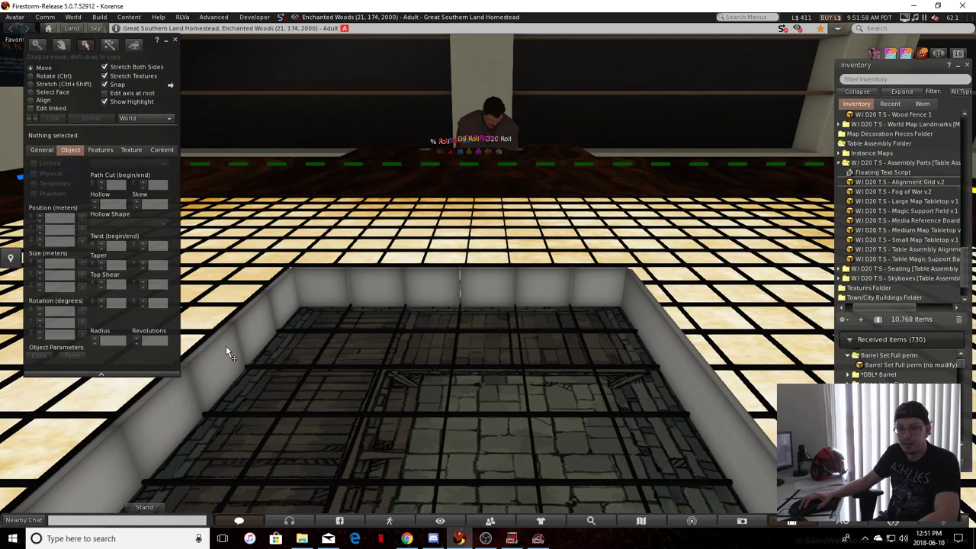
left_click(205, 350)
left_click(268, 304, "shift")
left_click(349, 281, "shift")
left_click(347, 289, "shift")
left_click(355, 387)
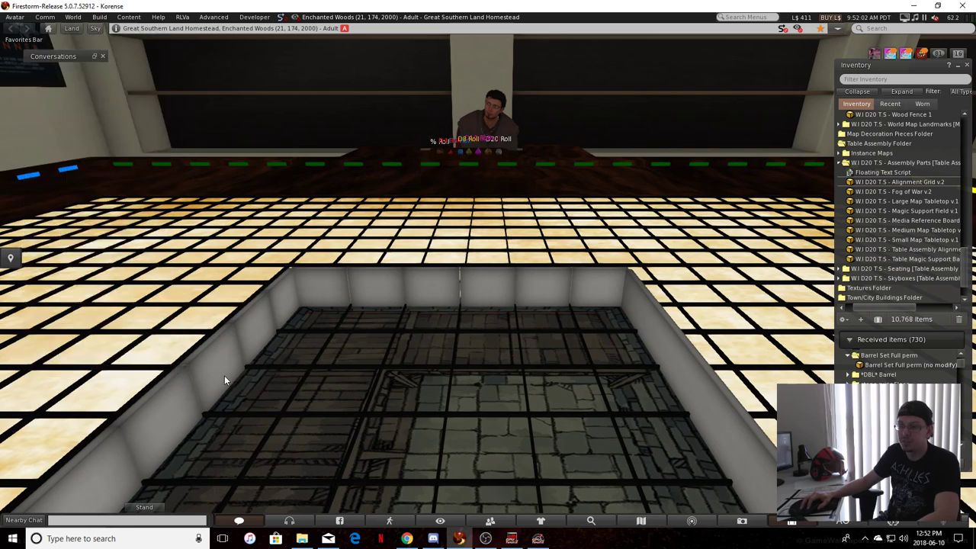
left_click(224, 375)
left_click(268, 310, "shift")
left_click(350, 286, "shift")
left_click(435, 295, "shift")
left_click(540, 291, "shift")
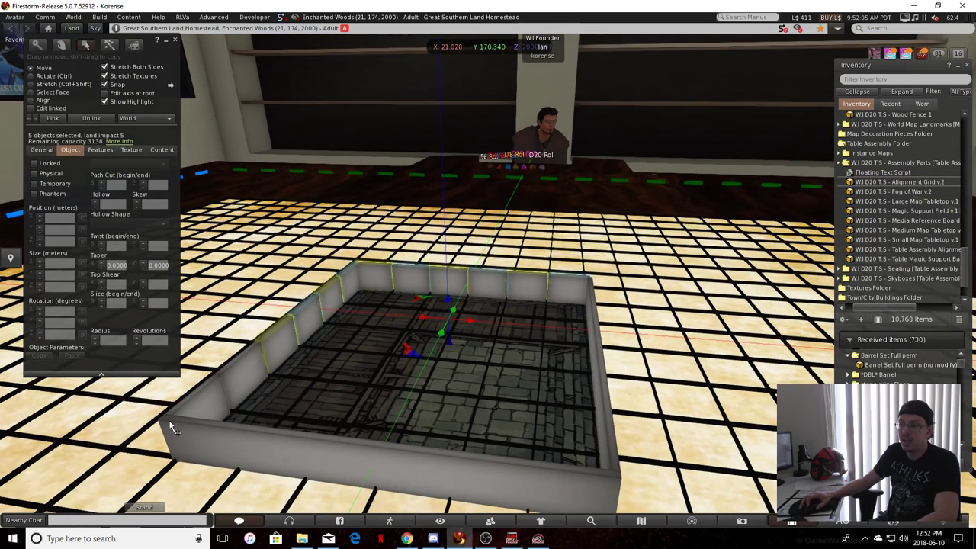
left_click(243, 369, "shift")
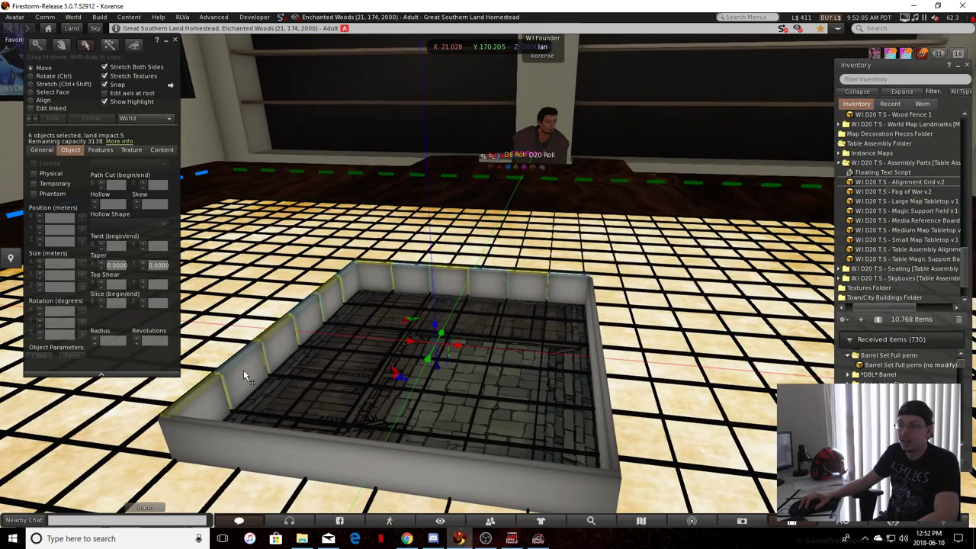
scroll(243, 370, "up", 3)
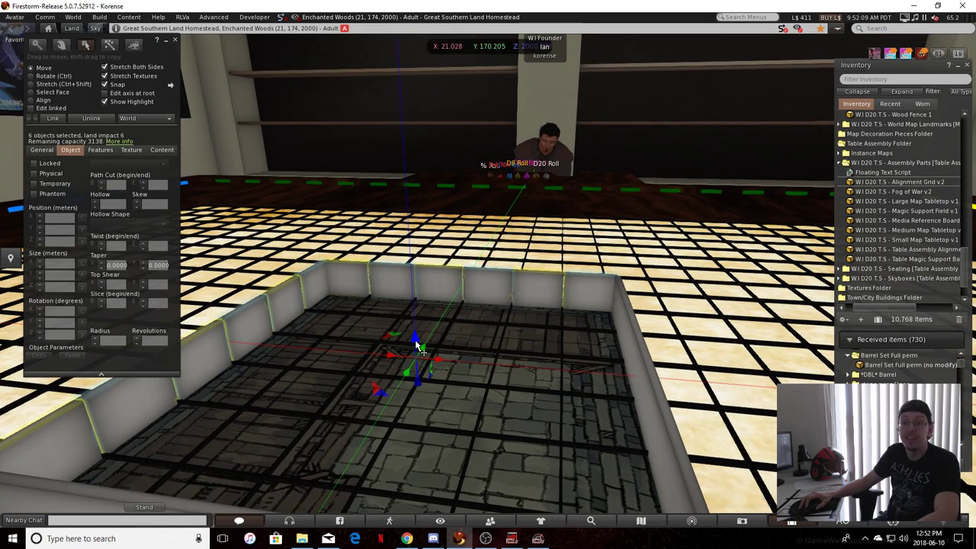
left_click_drag(308, 374, 317, 429)
Duplicate the long yellow-side wall over to the blue side and set its X position to 20.62539, copied from a blue-side wall pair
left_click(253, 326)
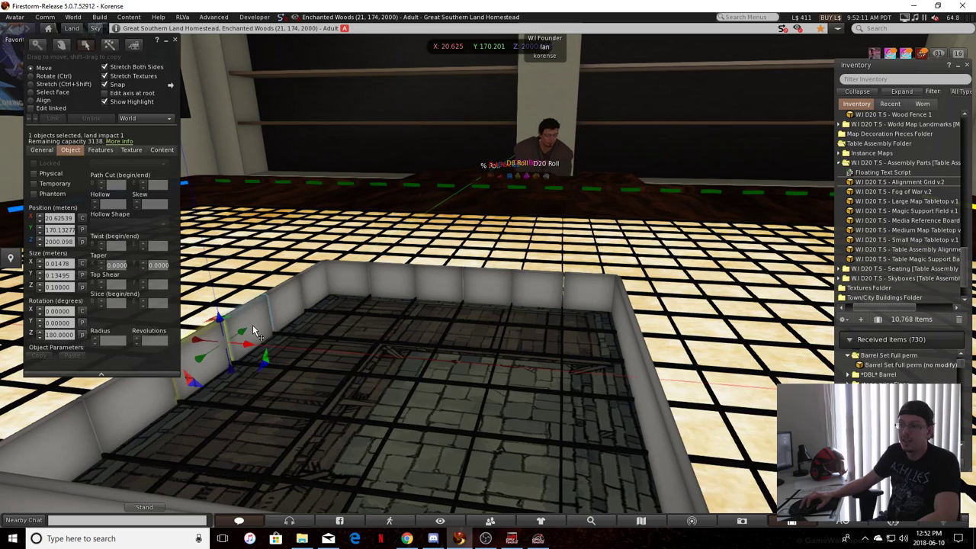
double_click(48, 218)
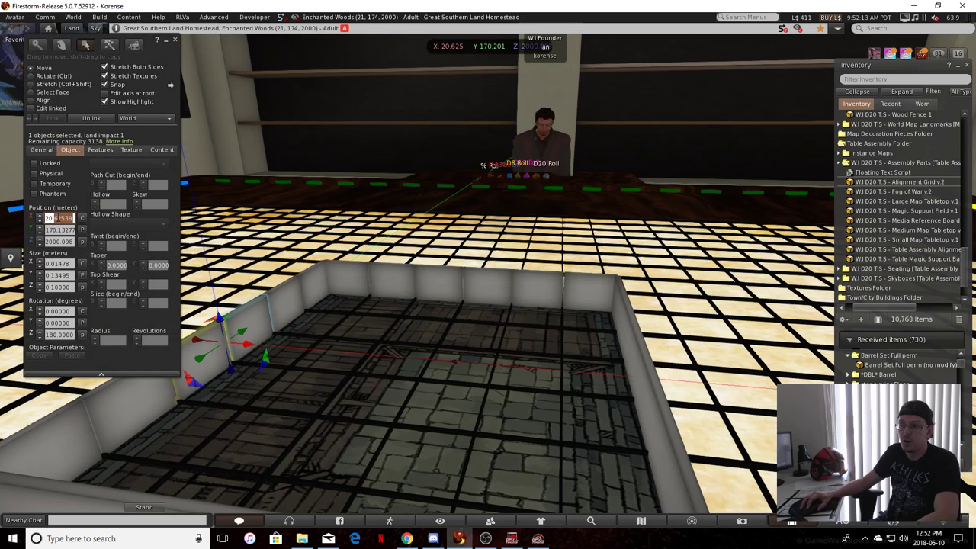
key("ctrl")
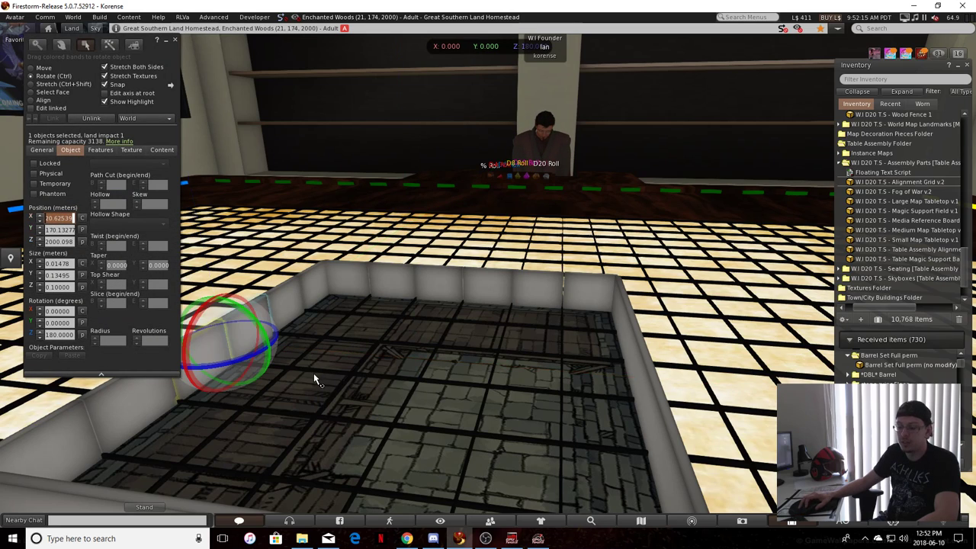
left_click(644, 415)
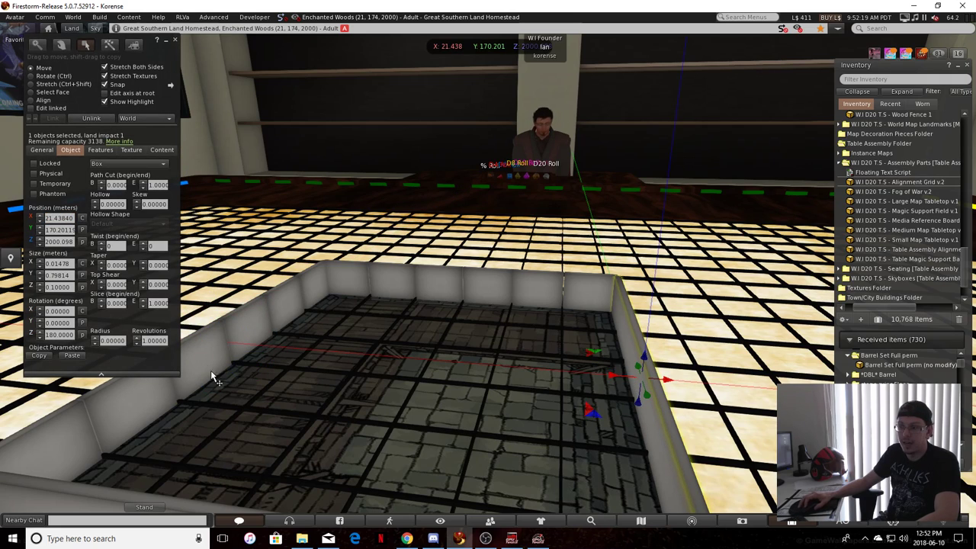
left_click(211, 335)
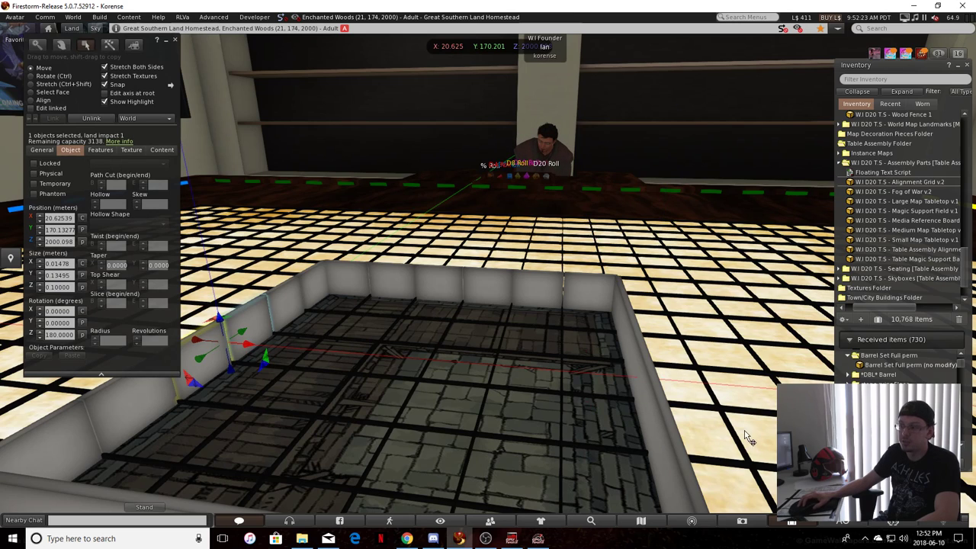
left_click_drag(657, 421, 444, 363, "shift")
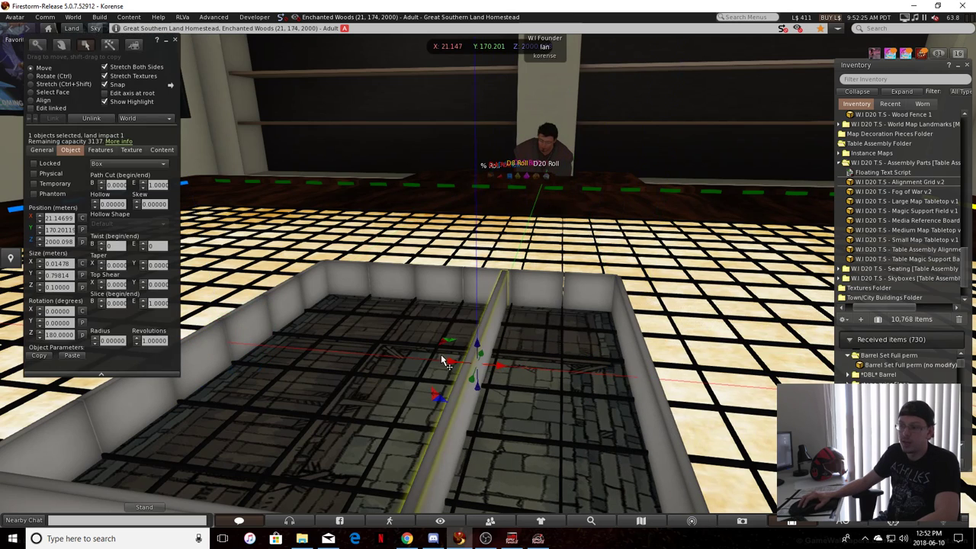
double_click(56, 218)
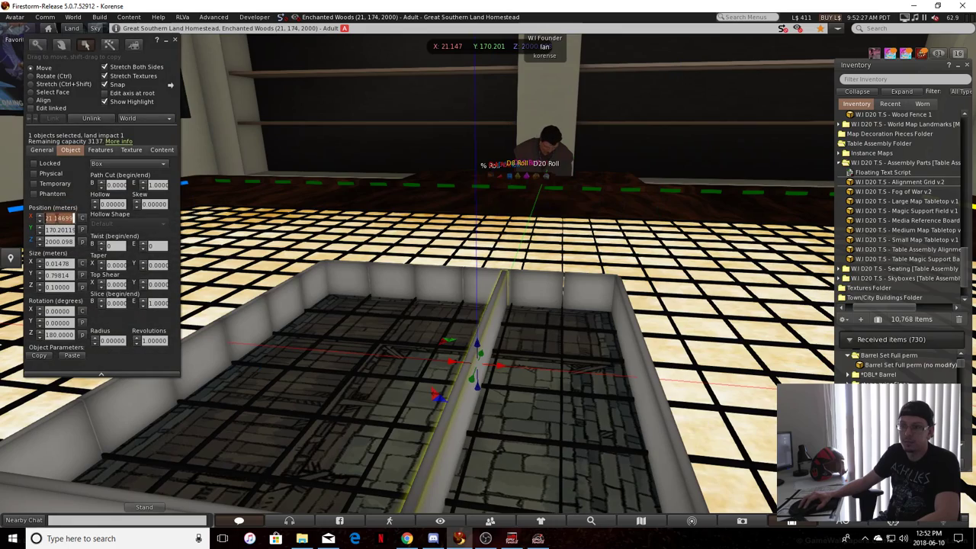
key("Delete")
Select the three blue-side wall pairs and raise them on top of the long wall, to about Z 2000.2
left_click_drag(312, 440, 518, 383, "alt")
left_click(517, 377)
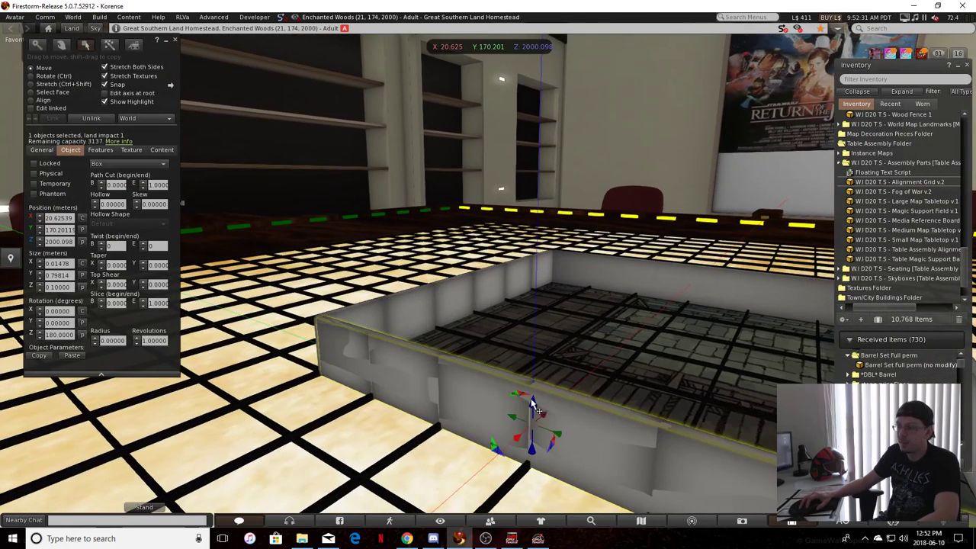
left_click(653, 446, "shift")
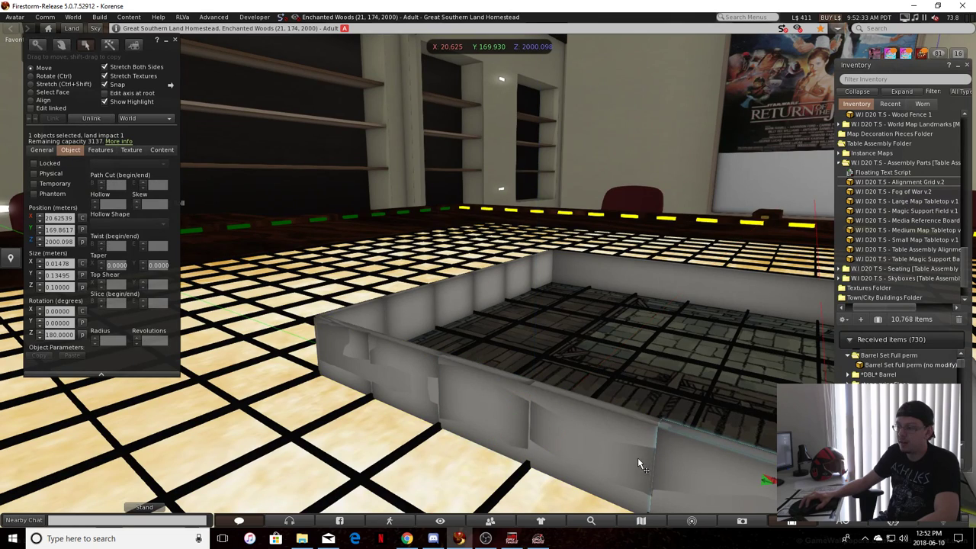
left_click(412, 388, "shift")
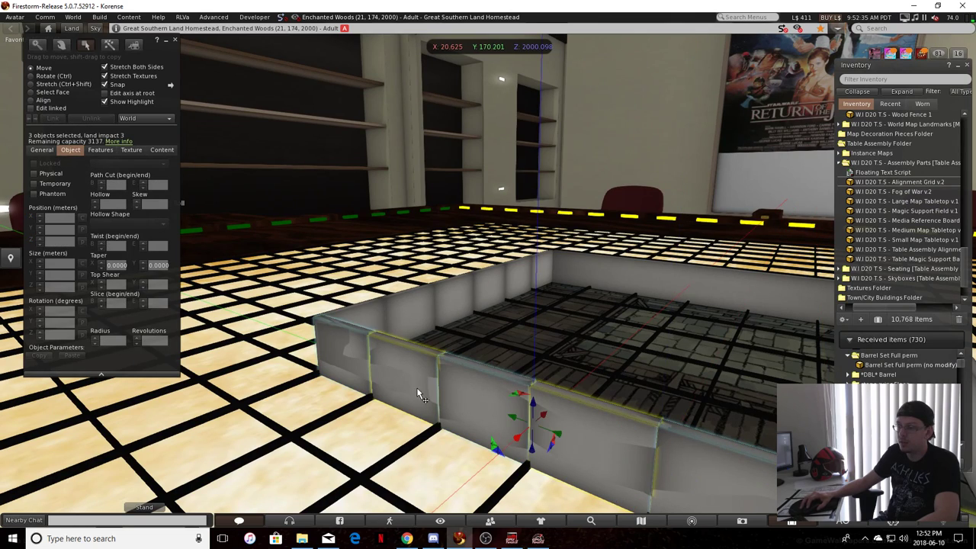
left_click_drag(533, 408, 494, 286)
left_click(321, 268)
left_click_drag(215, 332, 288, 270, "alt")
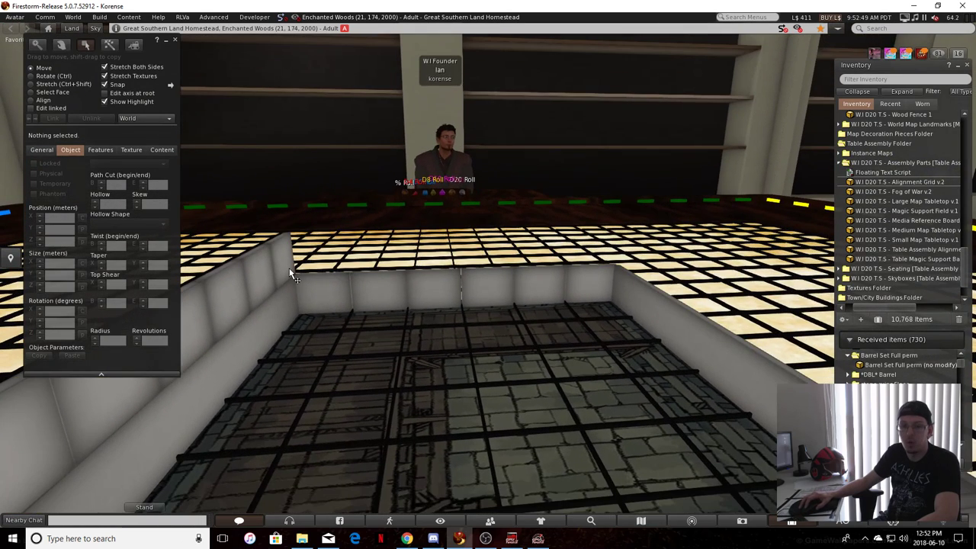
Link the three green-side wall pairs into one object and set its Z position to 2000.199, copied from the raised blue-side walls
left_click(275, 247)
left_click_drag(74, 242, 62, 240)
key("ctrl+c")
left_click(353, 296)
left_click(474, 282, "shift")
left_click(574, 288, "shift")
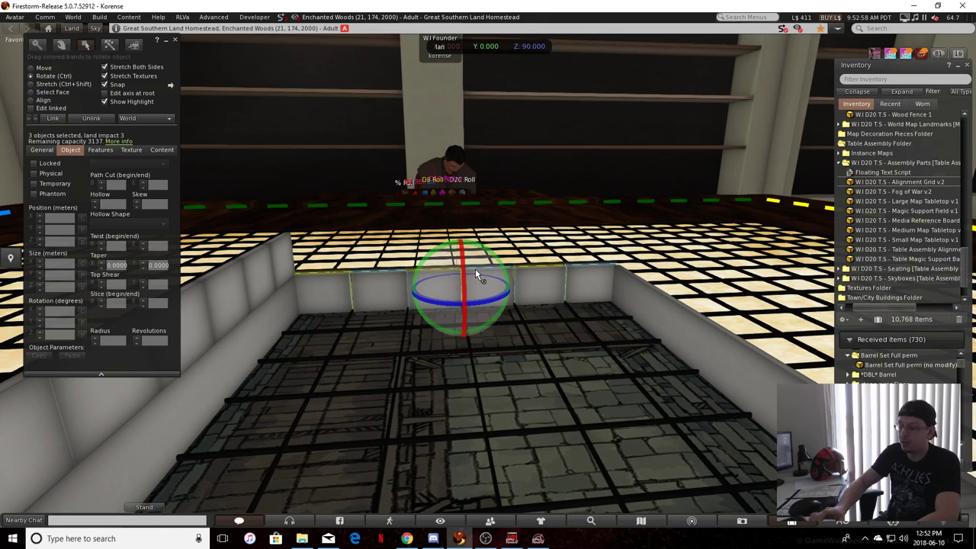
key("ctrl+l")
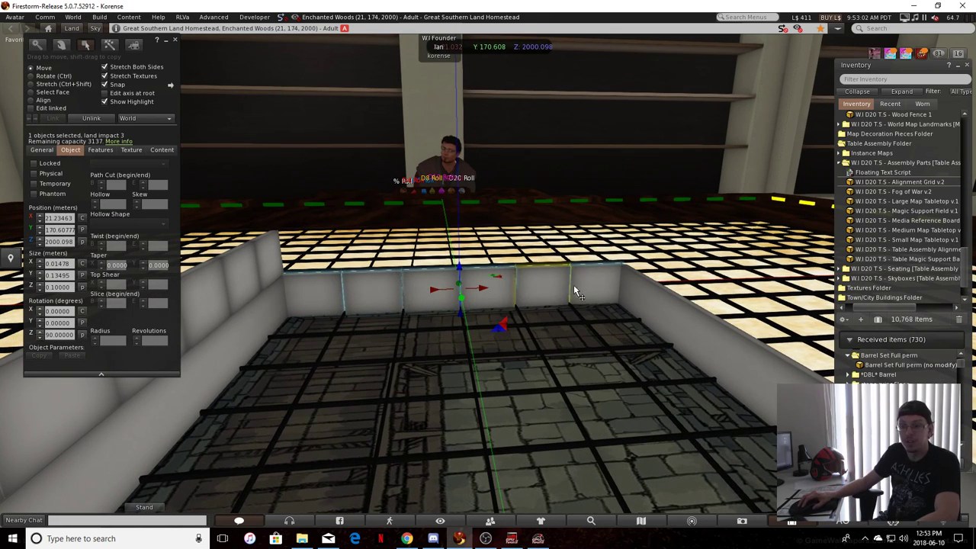
left_click(64, 241)
key("ctrl+a")
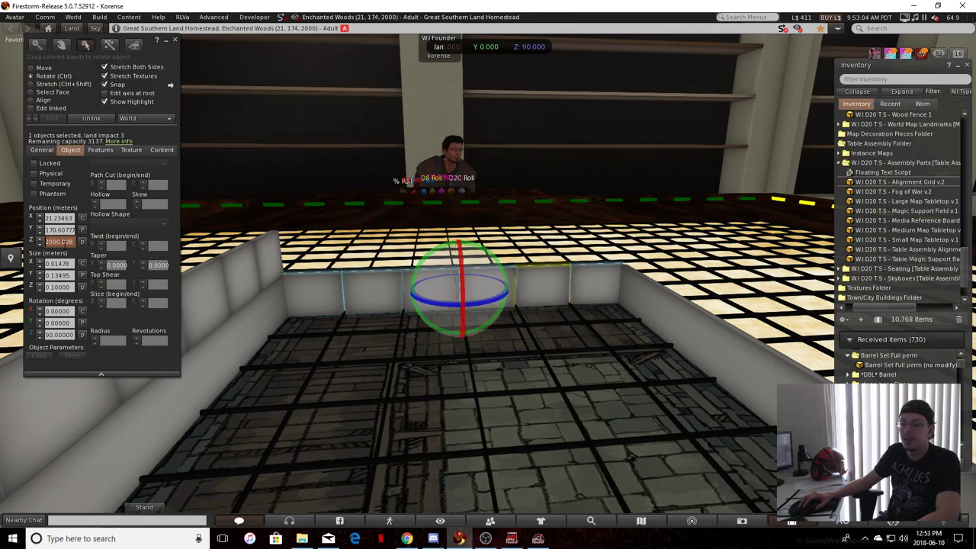
left_click(247, 281)
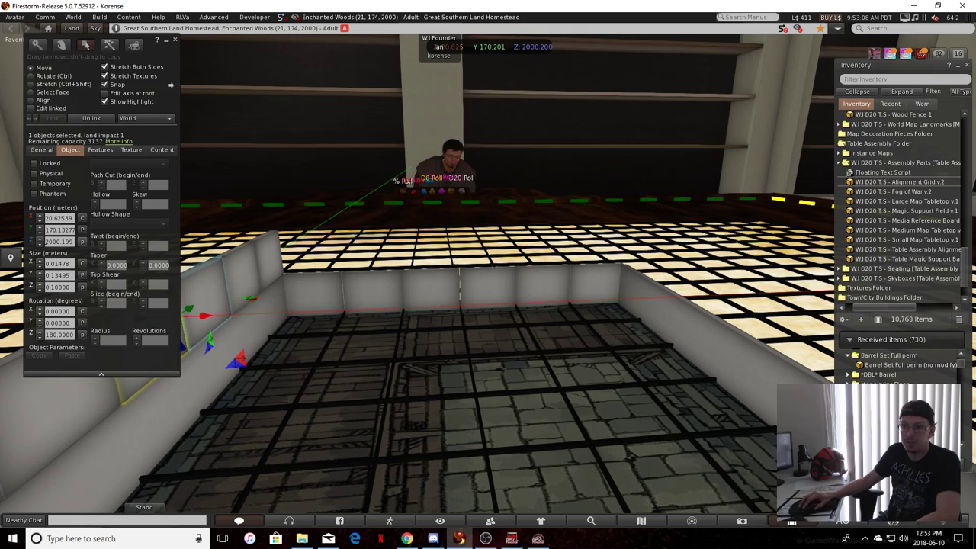
left_click(407, 311)
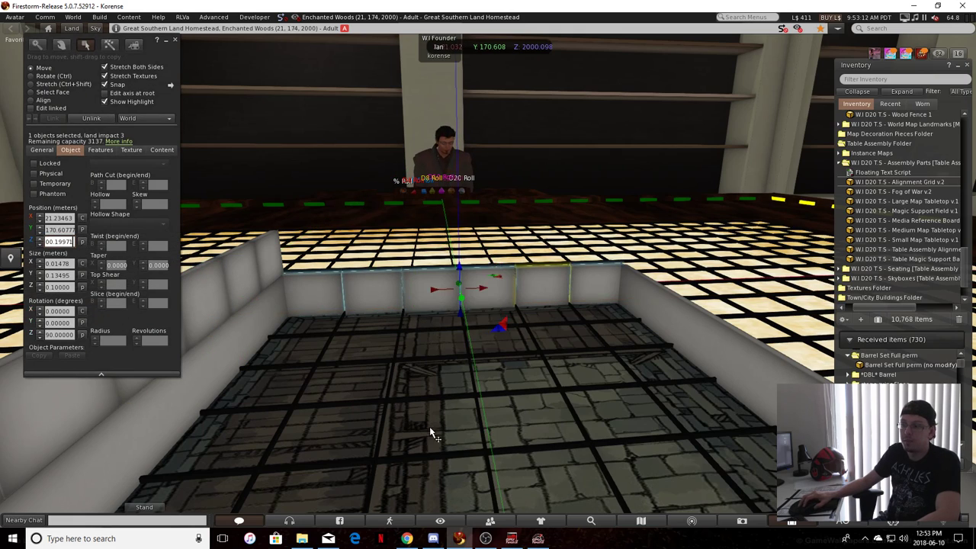
key("Delete")
Duplicate the long red-side wall under the raised green-side row, setting its Y position to 170.60777, copied from that row
left_click_drag(344, 291, 301, 299, "alt")
left_click(495, 260)
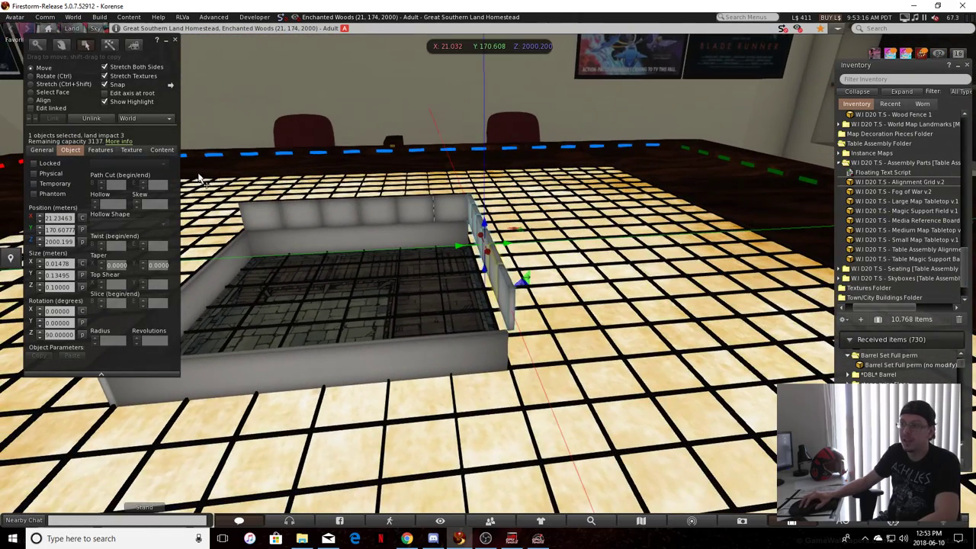
left_click(56, 230)
key("ctrl+c")
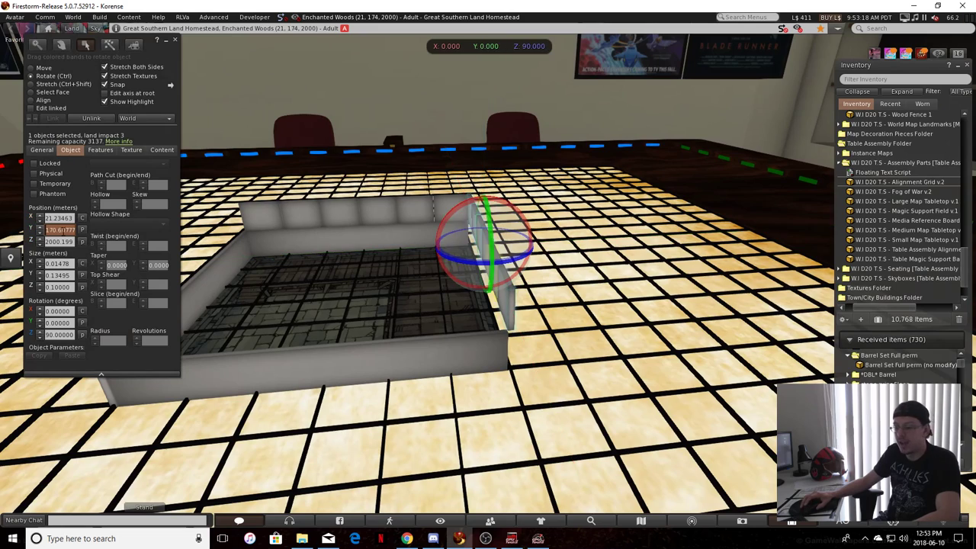
left_click(197, 296)
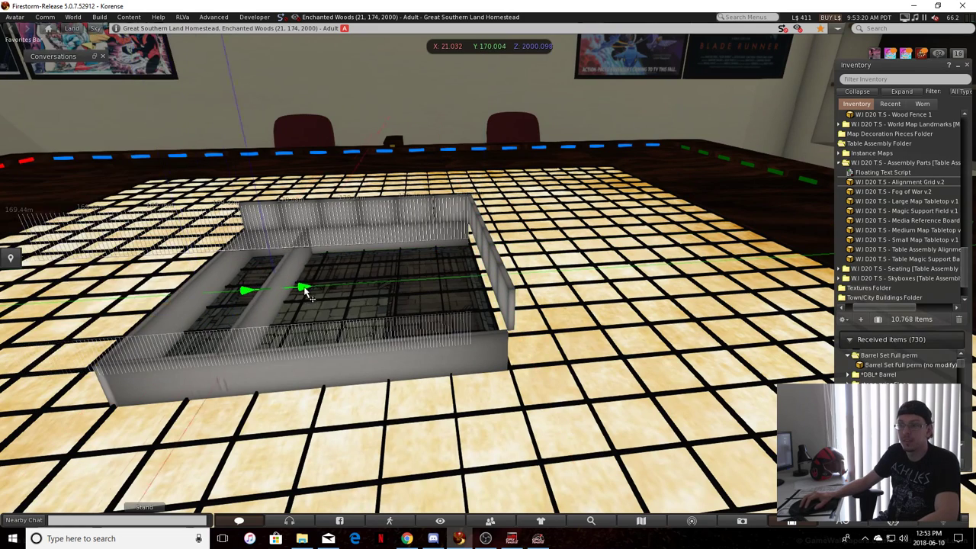
left_click(60, 231)
key("ctrl+v")
left_click(309, 278)
left_click_drag(309, 278, 381, 359, "alt")
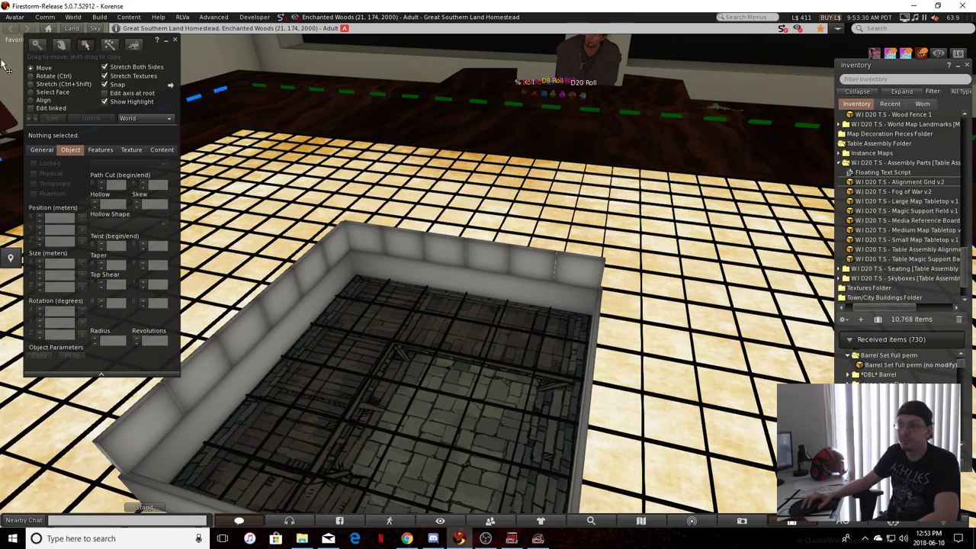
Inspect the enclosed map tile and its two-tier walls from several angles
left_click(38, 46)
left_click_drag(328, 371, 452, 275)
right_click(462, 365)
left_click(500, 387)
scroll(452, 345, "down", 2)
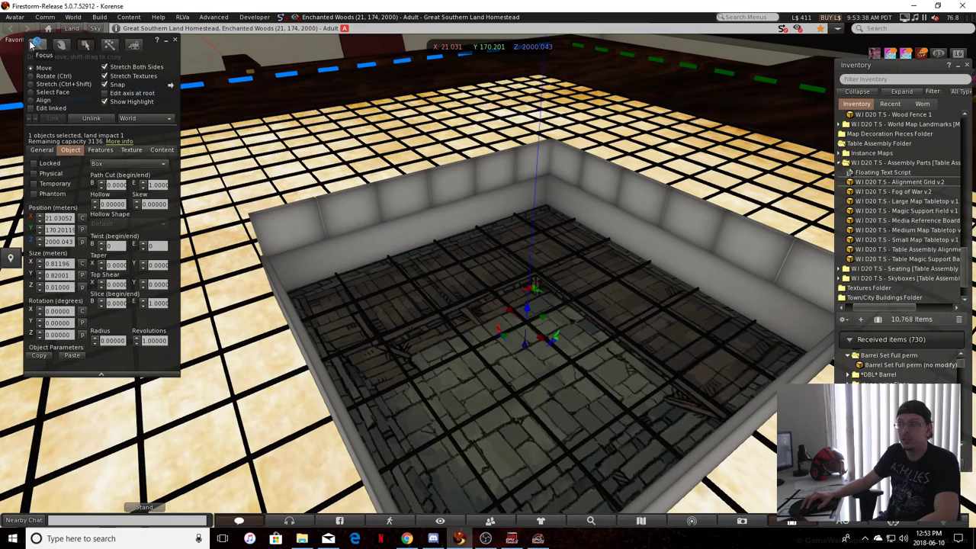
left_click(42, 44)
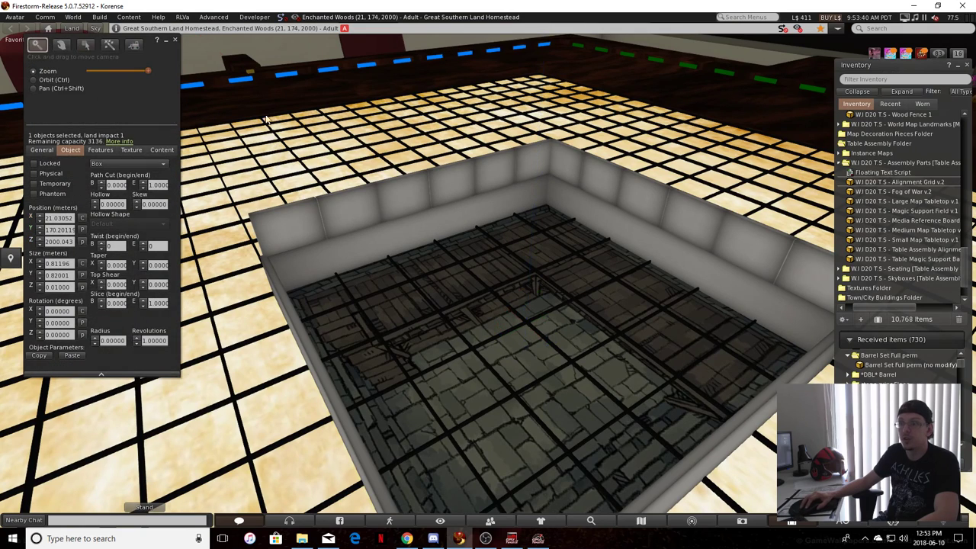
left_click(453, 187)
scroll(483, 277, "up", 4)
scroll(416, 293, "down", 2)
Unlink the raised wall rows on the blue and green sides into individual wall pieces, and clear the selection
right_click(350, 290, "shift")
left_click(379, 314)
left_click(658, 277, "shift")
left_click(755, 281, "shift")
scroll(785, 318, "down", 6)
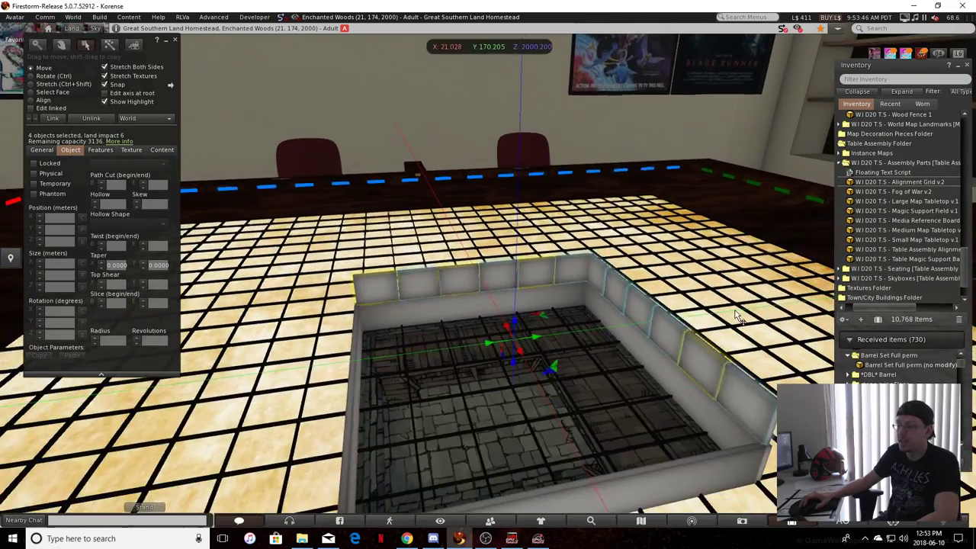
scroll(735, 315, "up", 2)
key("ctrl+shift+l")
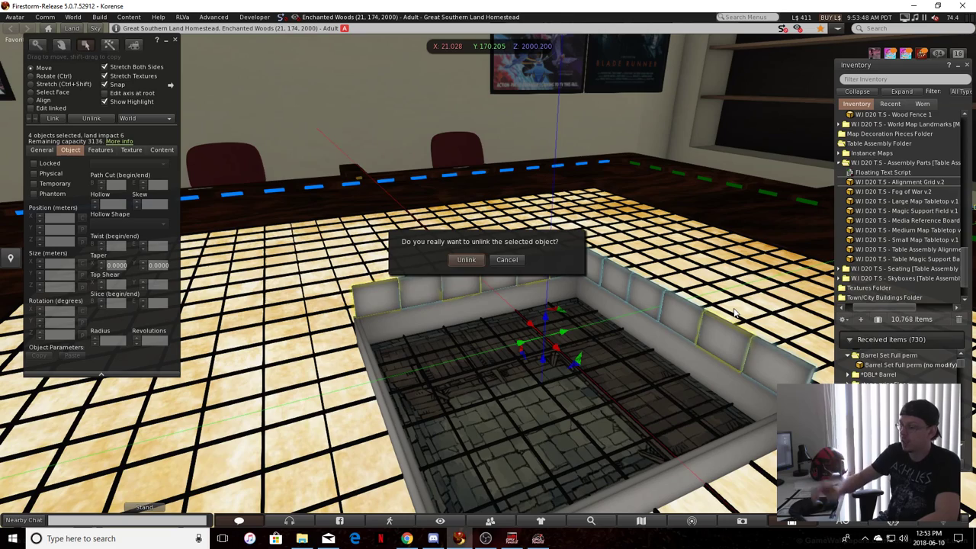
key("Return")
left_click_drag(734, 313, 471, 113, "alt")
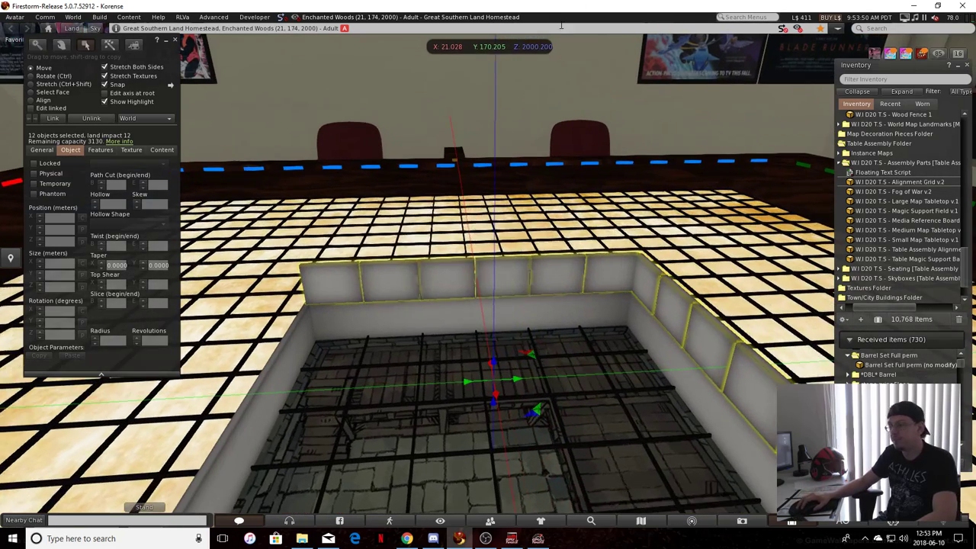
left_click(471, 112)
Place the W.I D20 T.S - Single Door 1 object from the map construction doors folder beside the raised blue-side wall
left_click_drag(379, 300, 341, 301, "alt")
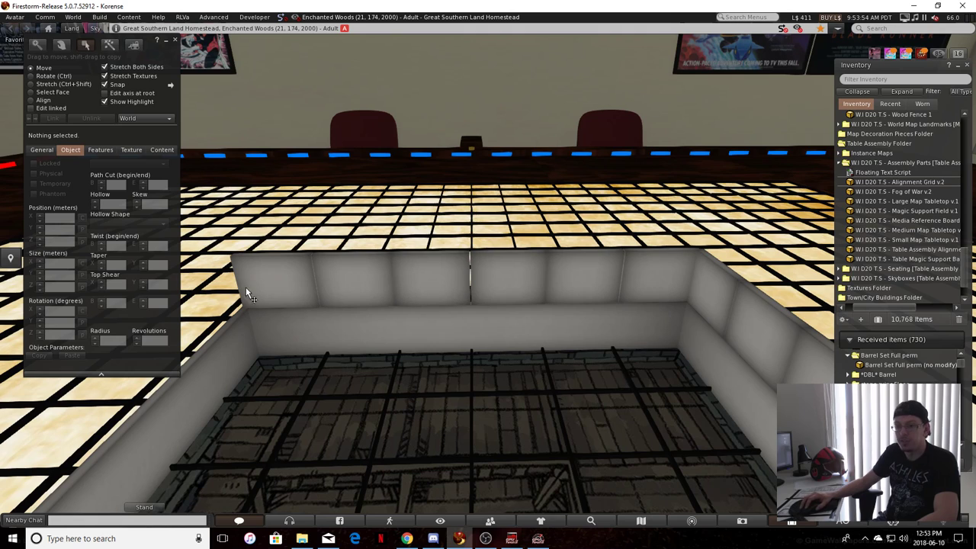
left_click_drag(438, 284, 401, 296, "alt")
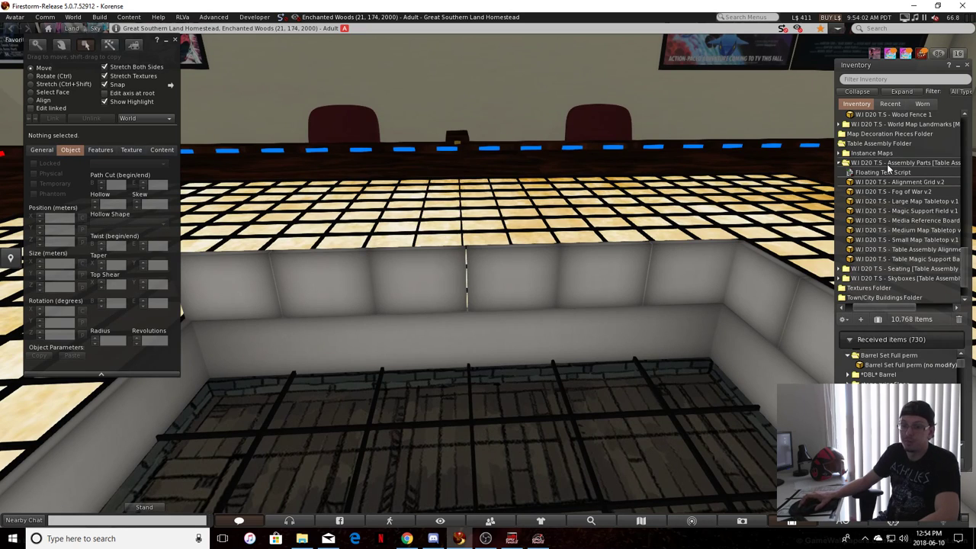
scroll(892, 175, "up", 5)
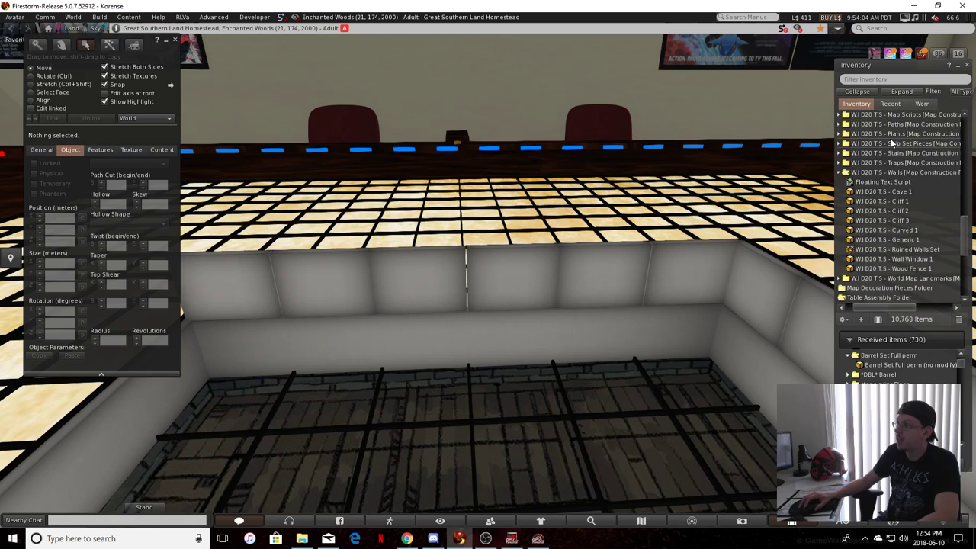
scroll(903, 194, "down", 4)
scroll(906, 198, "up", 5)
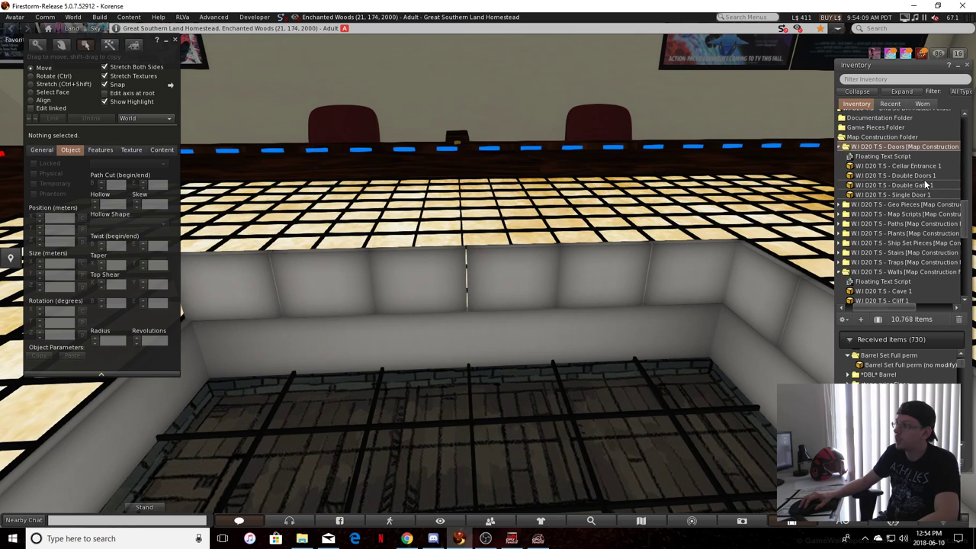
left_click(893, 194)
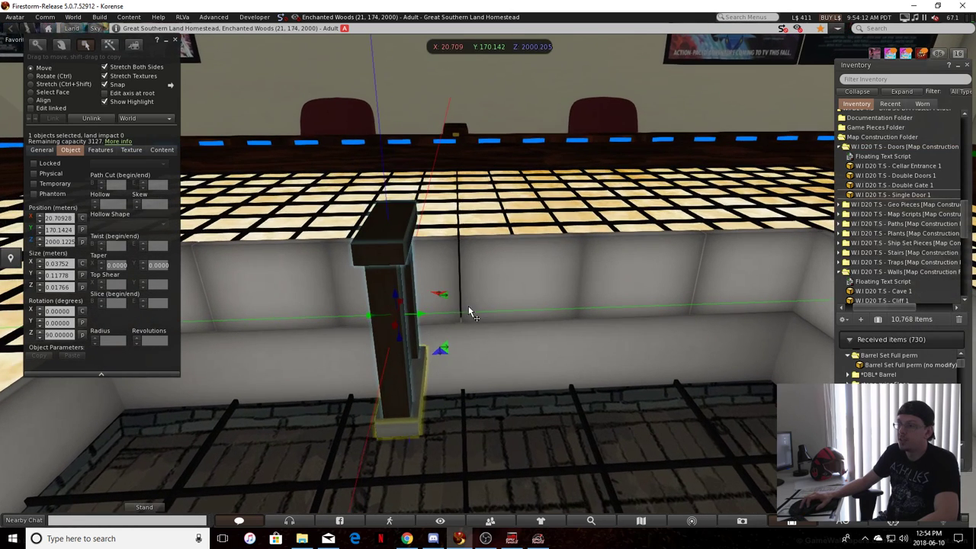
left_click_drag(468, 306, 381, 335, "alt")
Copy the position of the raised blue-side wall piece nearest the door, X 20.62539, Y 170.13277, Z 2000.199, onto the door
left_click(400, 348)
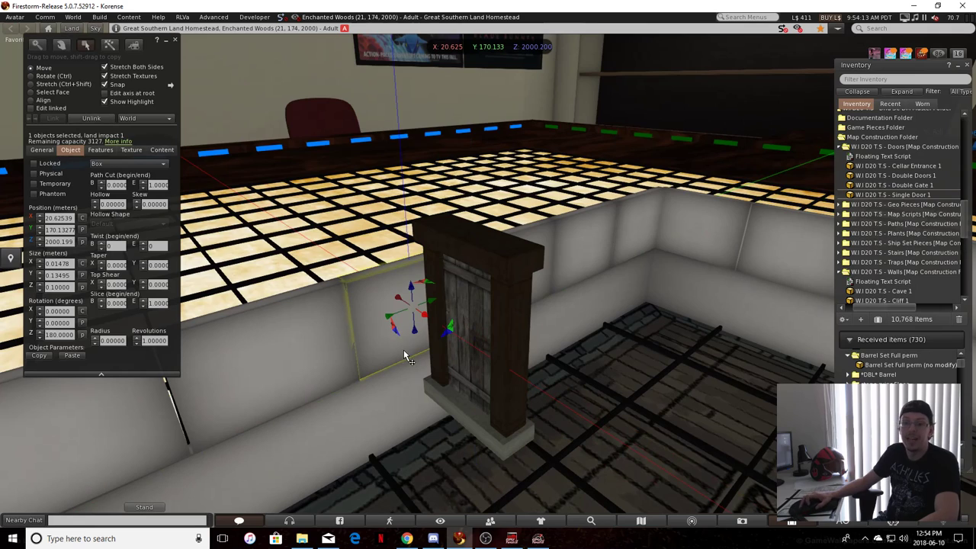
left_click(82, 218)
left_click(513, 431)
left_click_drag(460, 363, 628, 431, "ctrl")
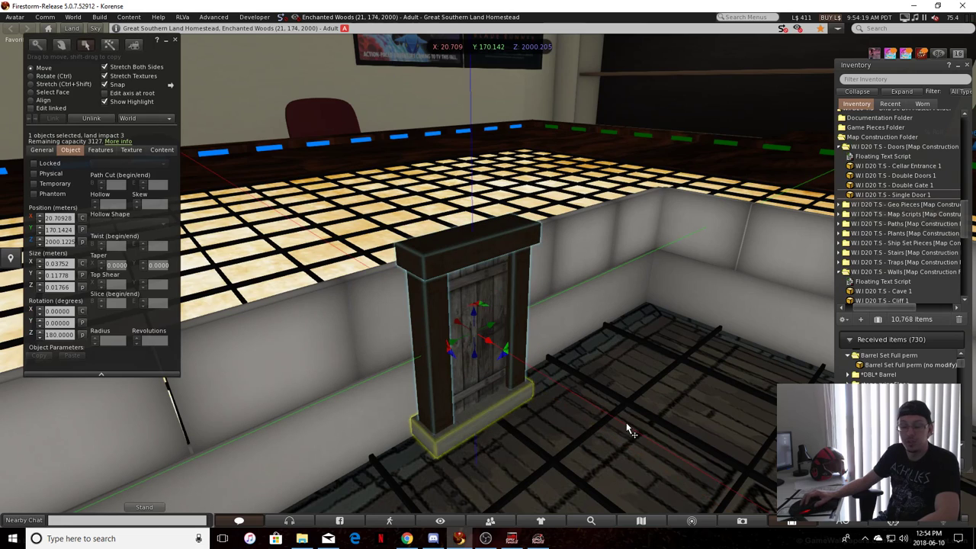
left_click(398, 329)
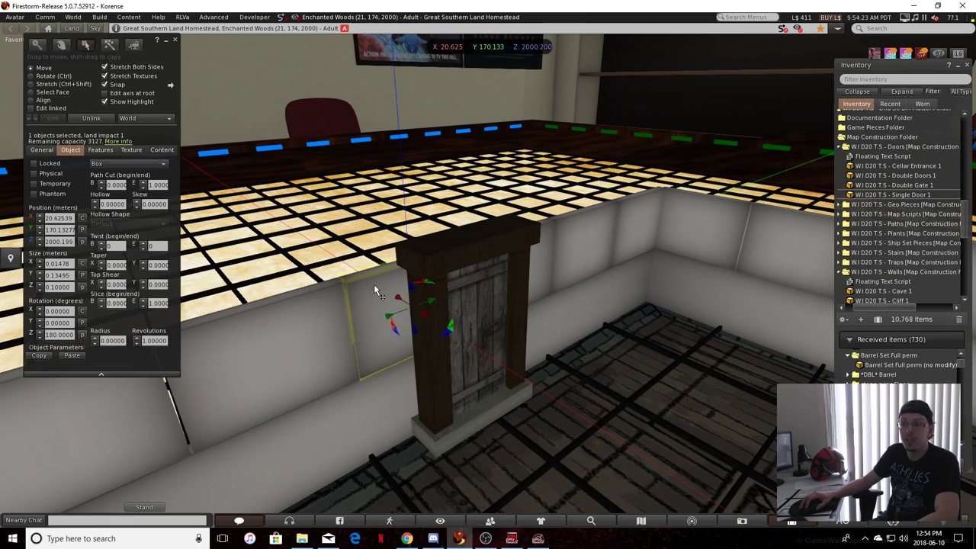
left_click(81, 217)
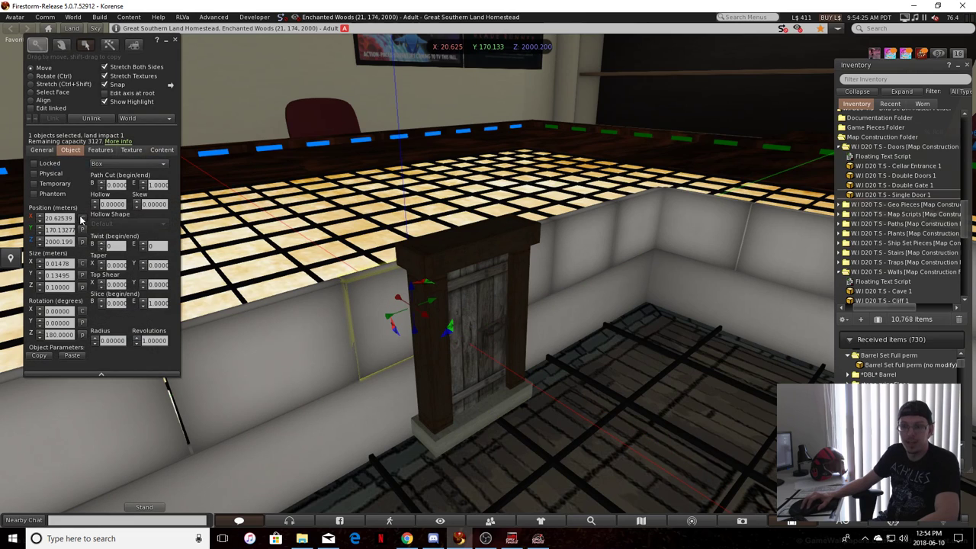
left_click(491, 402)
left_click(81, 230)
left_click(567, 406)
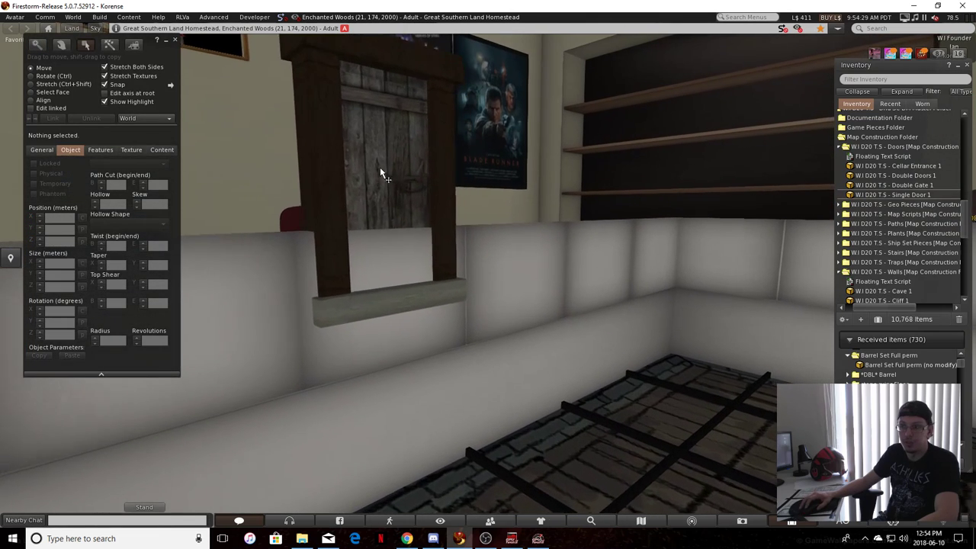
Adjust the door's height so that its sill rests on top of the long blue-side wall
left_click(378, 168)
left_click_drag(391, 191, 417, 248)
left_click(288, 347)
left_click_drag(288, 351, 360, 331, "ctrl+alt")
left_click(355, 256)
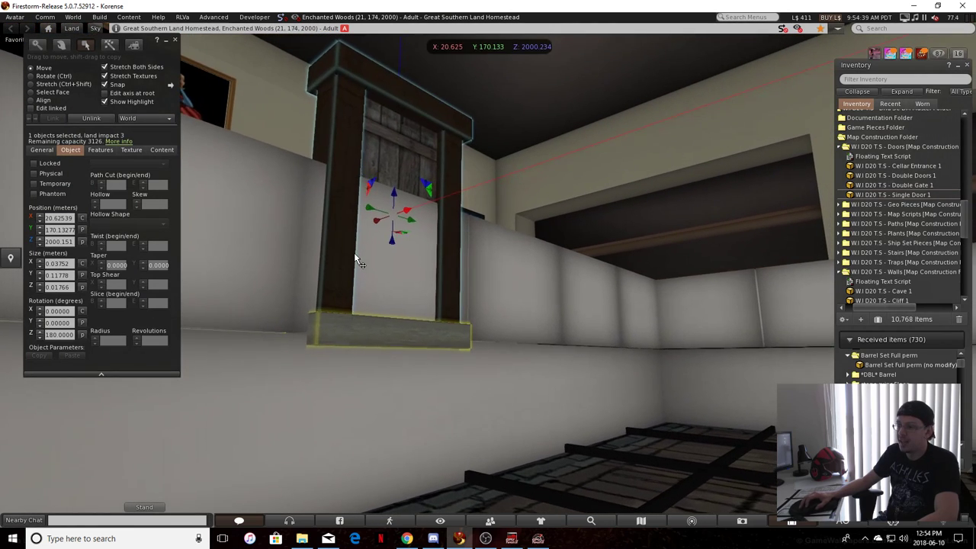
left_click_drag(392, 198, 336, 340)
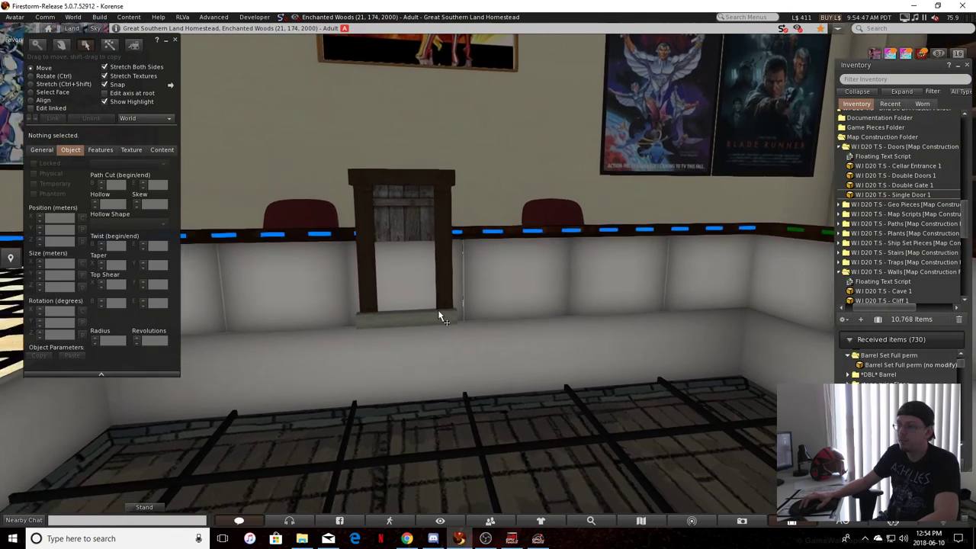
Delete the raised wall piece inside the door frame, its neighbour toward the red side, and the two pieces toward the green side
left_click(406, 276)
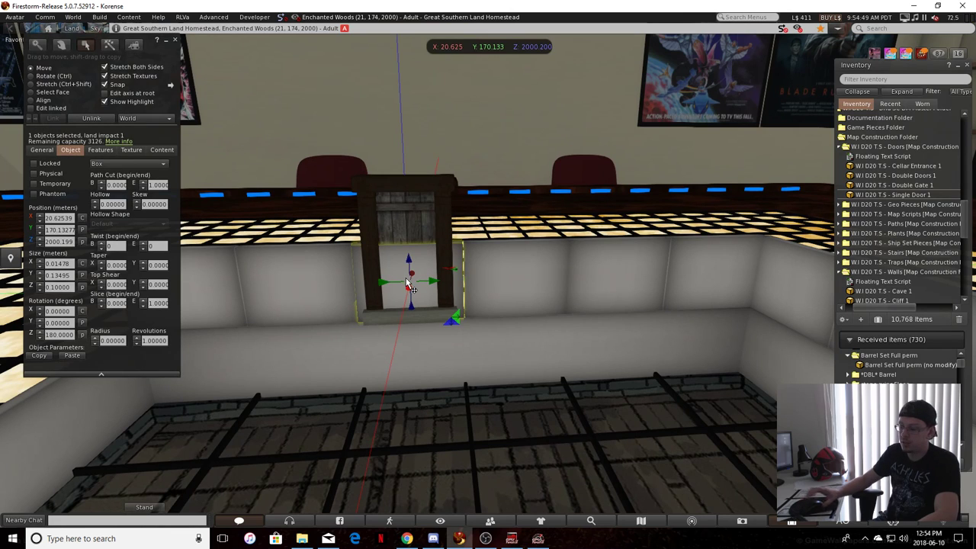
key("Delete")
left_click_drag(418, 282, 241, 299, "ctrl+alt")
left_click(340, 303)
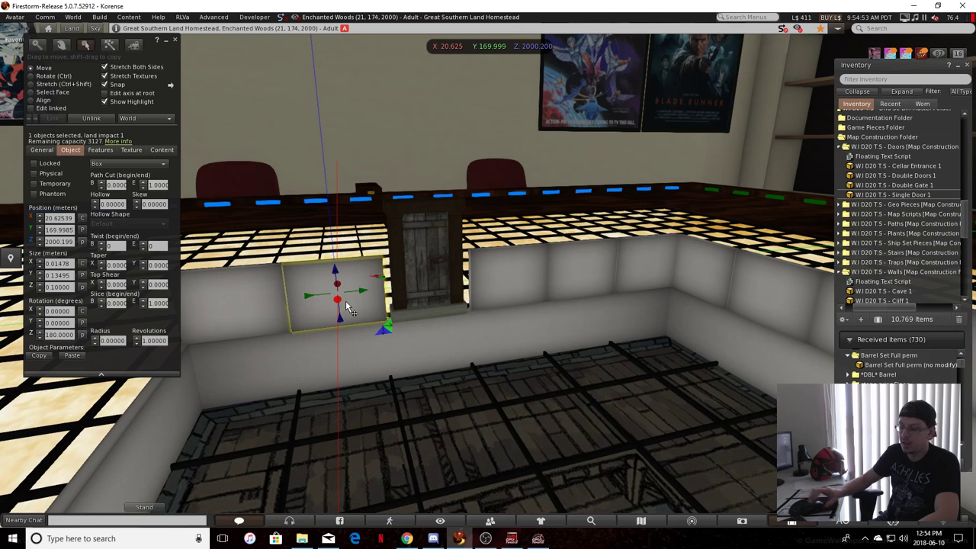
key("Delete")
left_click_drag(351, 302, 675, 257, "ctrl+alt")
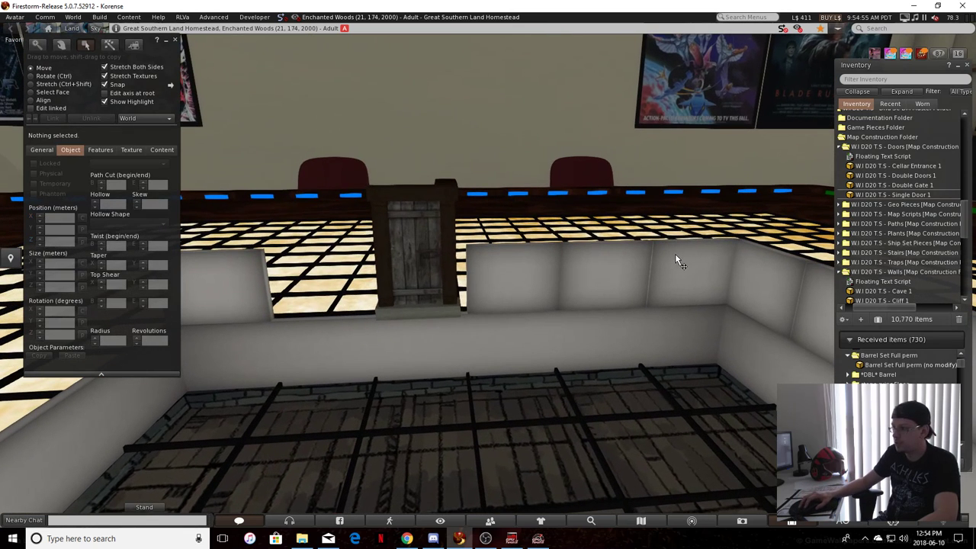
left_click(607, 278)
left_click(536, 270, "shift")
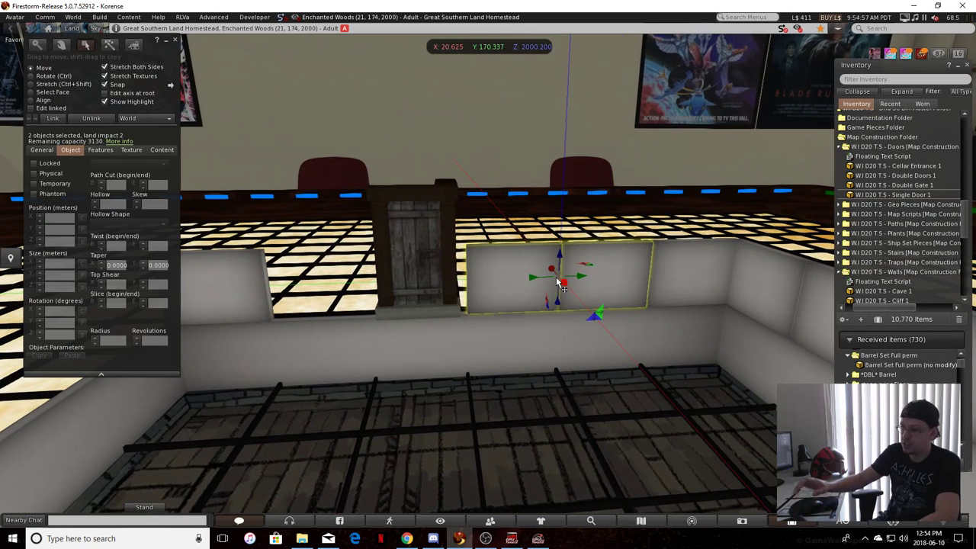
key("Delete")
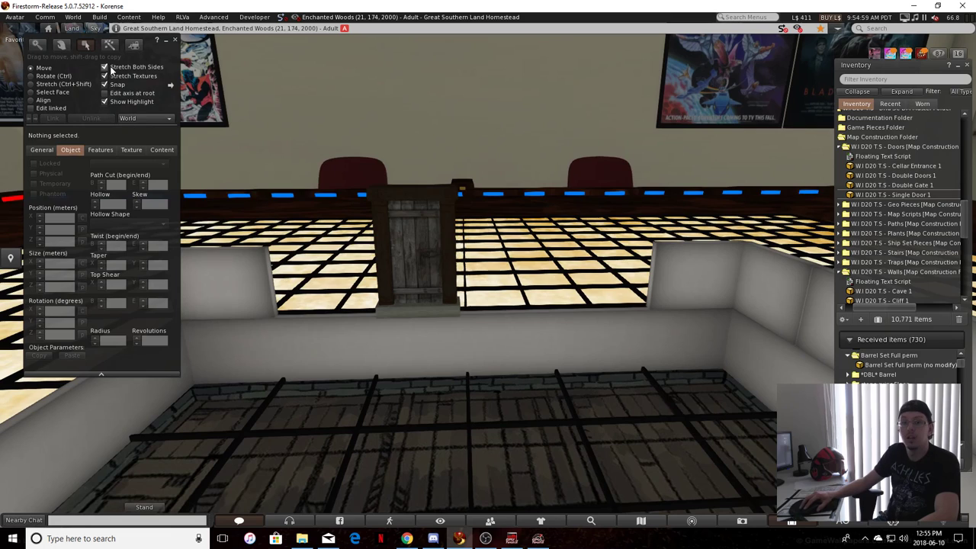
Turn off Stretch Both Sides and stretch the remaining raised wall piece on the red end of the blue side up to the door
left_click(105, 67)
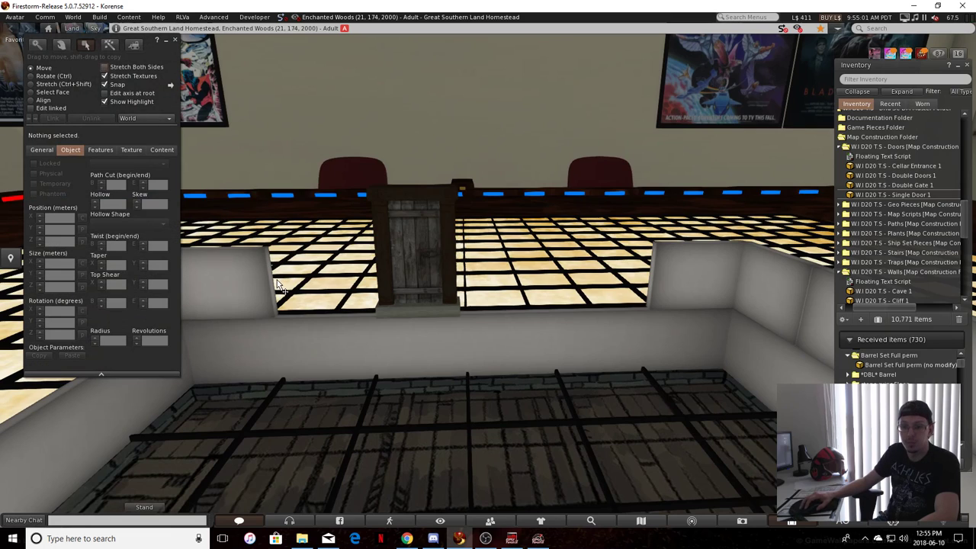
left_click(248, 297)
mouse_move(276, 289)
left_mouse_down()
mouse_move(296, 284)
mouse_move(288, 298)
mouse_move(245, 320)
mouse_move(265, 263)
mouse_move(283, 280)
left_mouse_up()
left_click(273, 318)
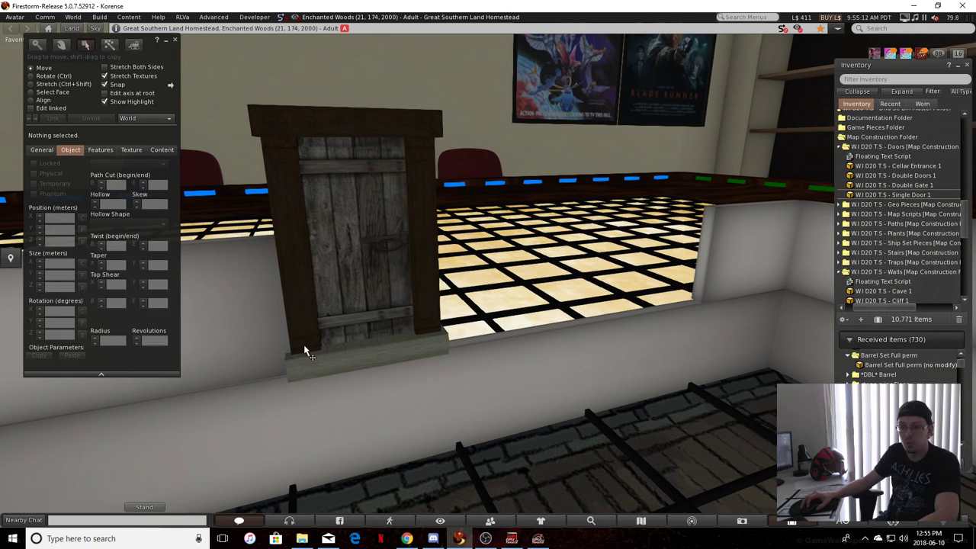
left_click_drag(394, 367, 348, 370, "alt")
Stretch the remaining raised wall piece on the green end of the blue side up to the door frame
left_click(804, 294)
left_click_drag(777, 285, 417, 318, "ctrl+shift")
left_click(559, 316)
left_click_drag(560, 316, 273, 75, "alt")
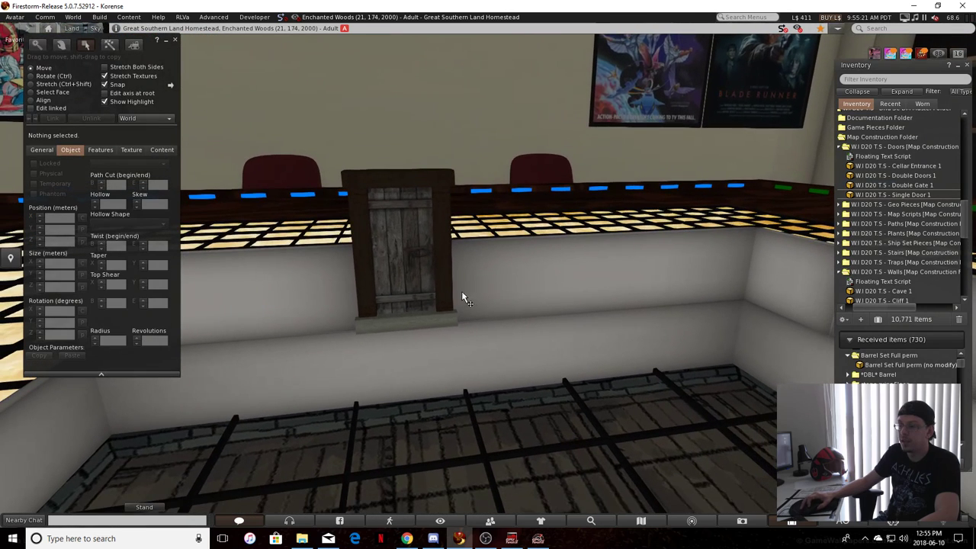
left_click_drag(461, 292, 419, 289, "ctrl+alt")
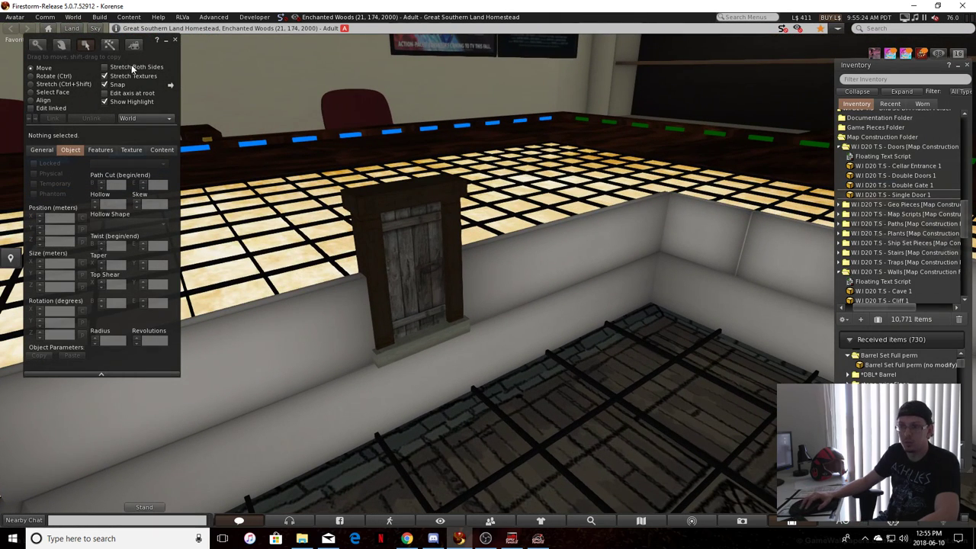
Select all six raised wall pieces along the green side and delete them
left_click_drag(202, 66, 705, 301, "alt")
left_click_drag(555, 326, 538, 383, "alt")
left_click(539, 384)
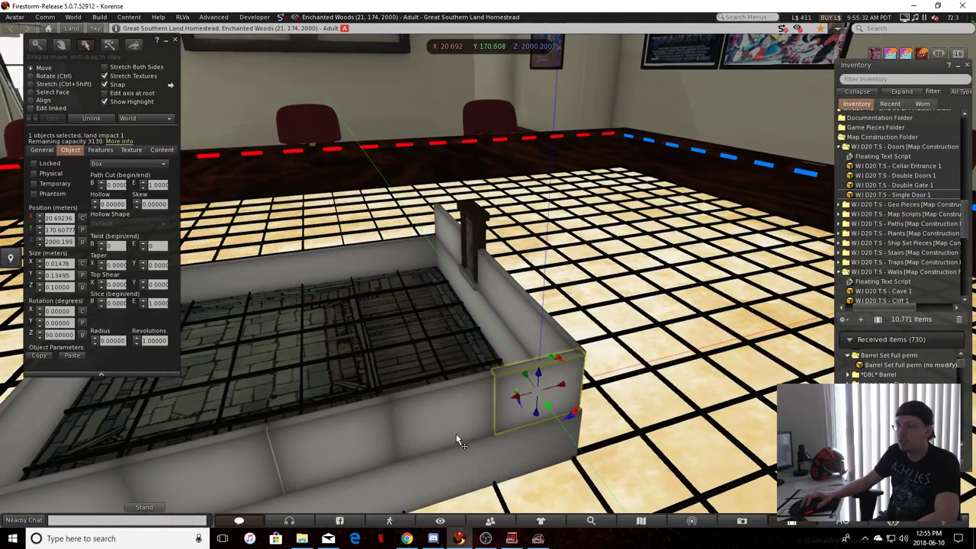
left_click(447, 410, "shift")
left_click(334, 442, "shift")
left_click_drag(296, 446, 500, 389, "alt")
left_click(501, 388, "shift")
left_click(444, 411, "shift")
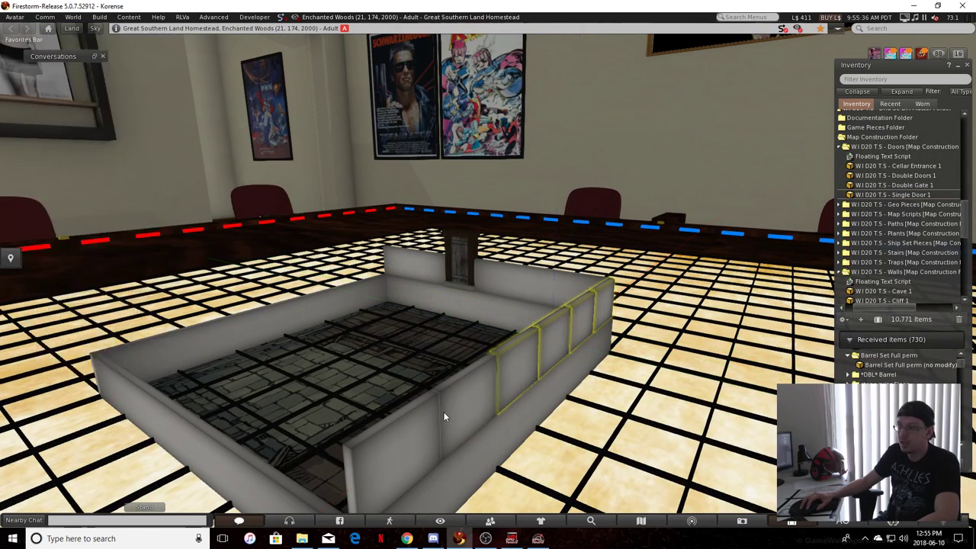
left_click(390, 452, "shift")
key("Delete")
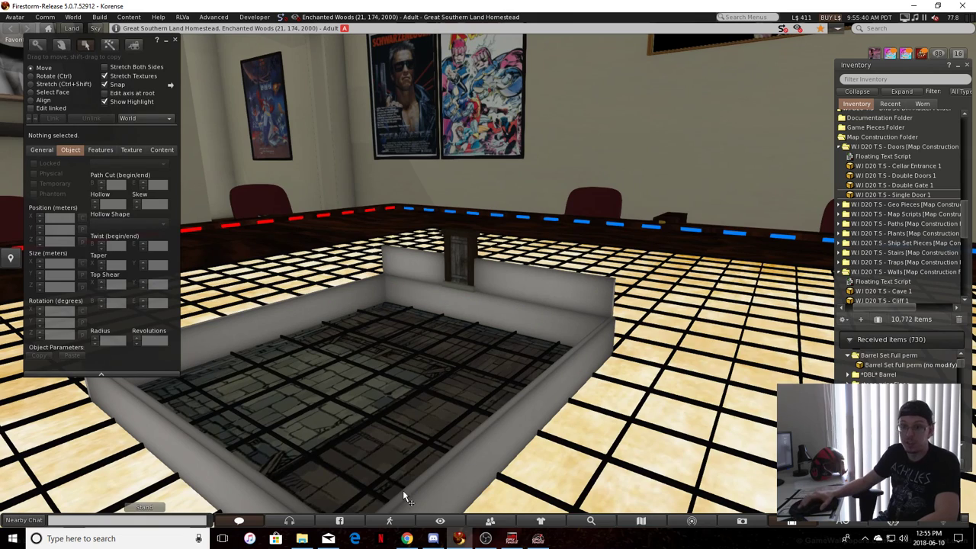
Stretch the long green-side wall upward to a height of about 0.201 m, level with the raised blue-side walls
left_click(530, 411)
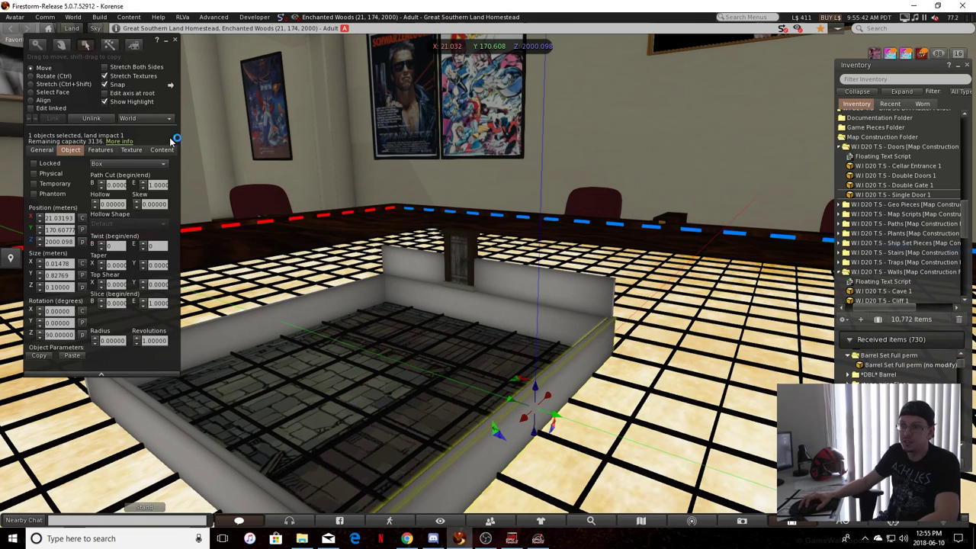
key("ctrl+shift")
left_click_drag(536, 401, 78, 304)
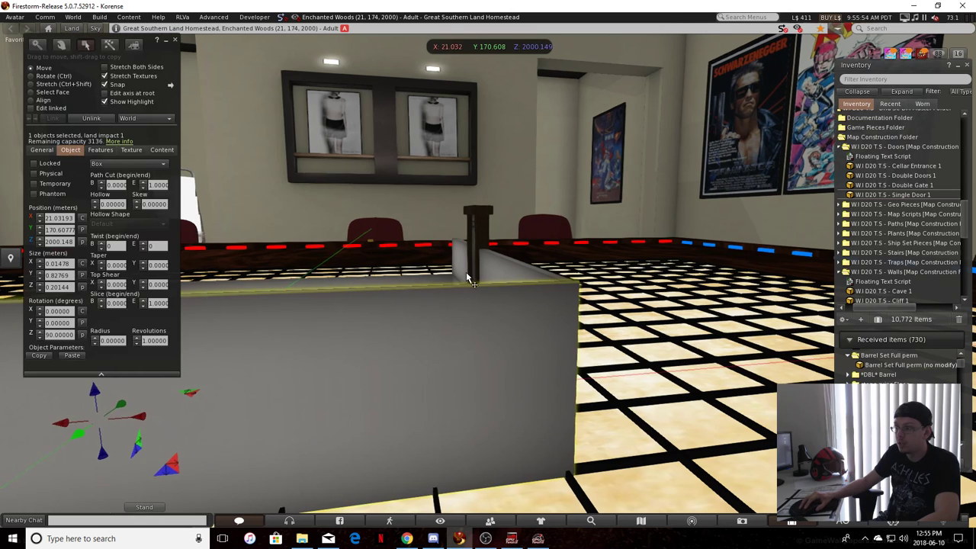
left_click(647, 344)
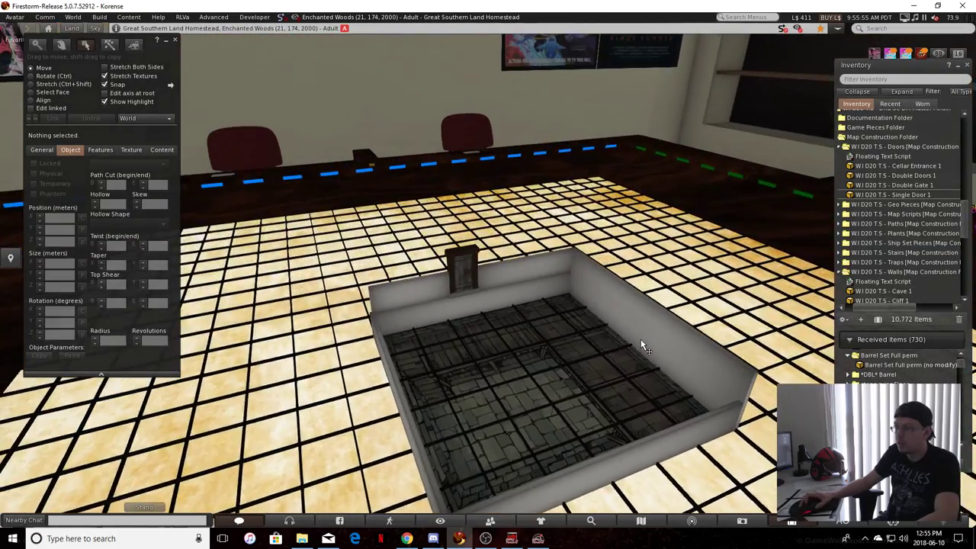
left_click_drag(641, 341, 639, 340, "alt")
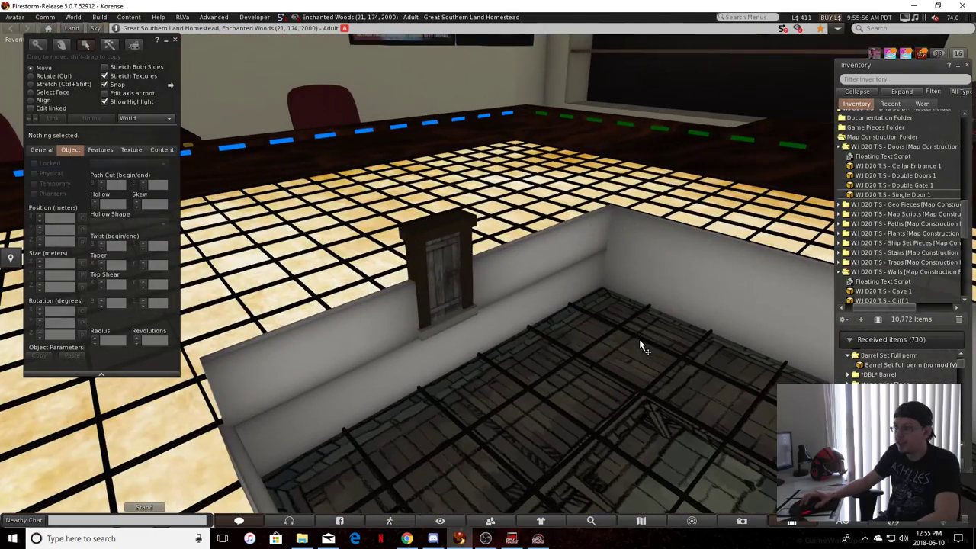
Inspect the walled room and its door from several angles, with the floor tile selected
left_click_drag(667, 400, 554, 329, "alt")
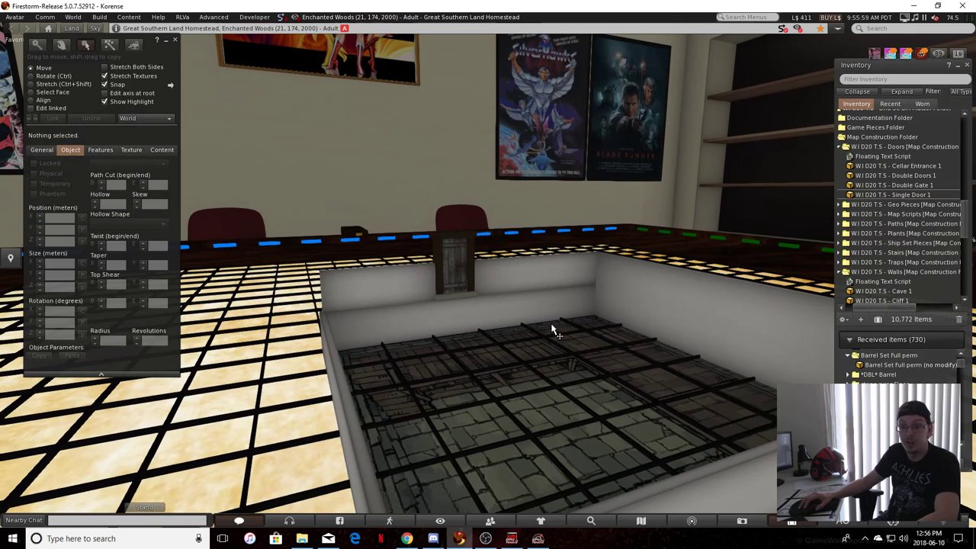
left_click_drag(616, 378, 481, 436, "ctrl+alt")
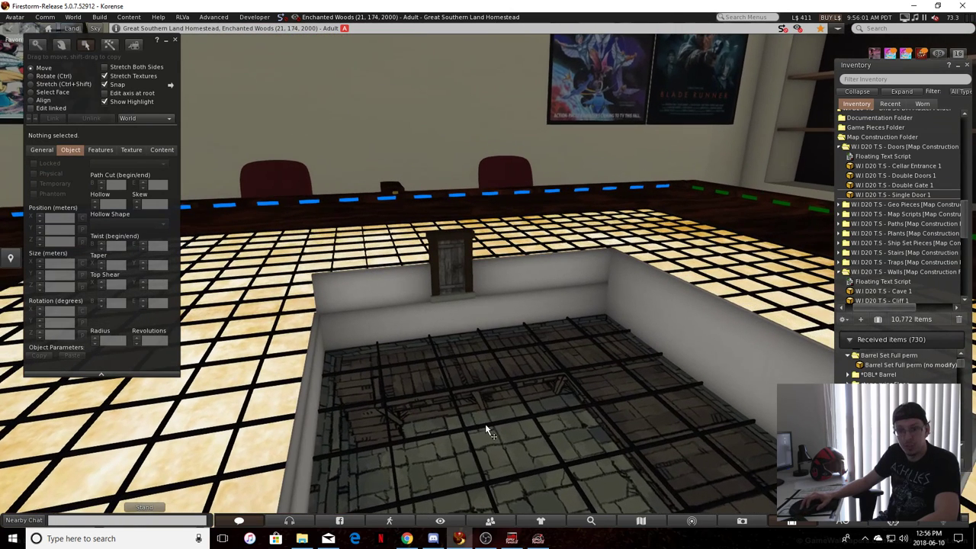
left_click_drag(674, 459, 608, 381, "alt")
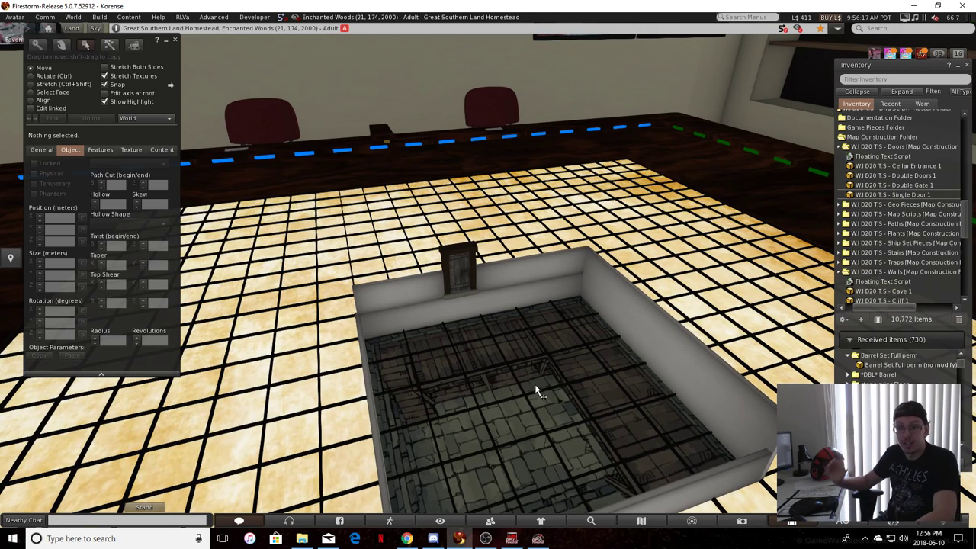
left_click(516, 421)
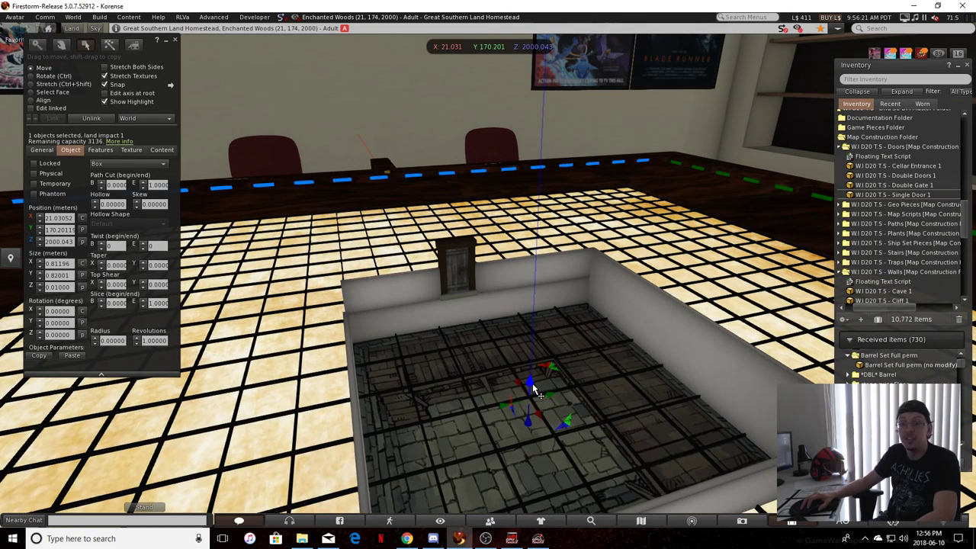
left_click_drag(532, 389, 518, 394)
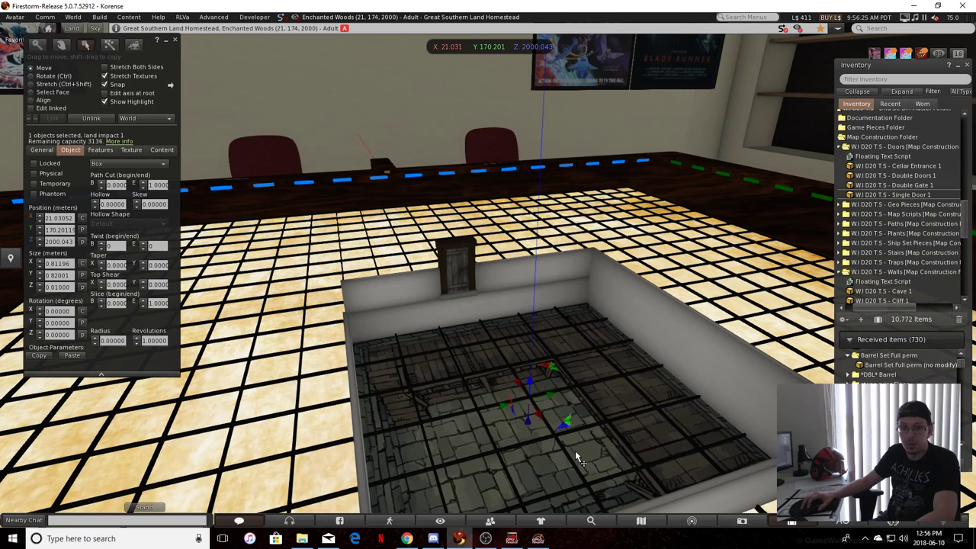
left_click_drag(612, 458, 565, 401, "alt")
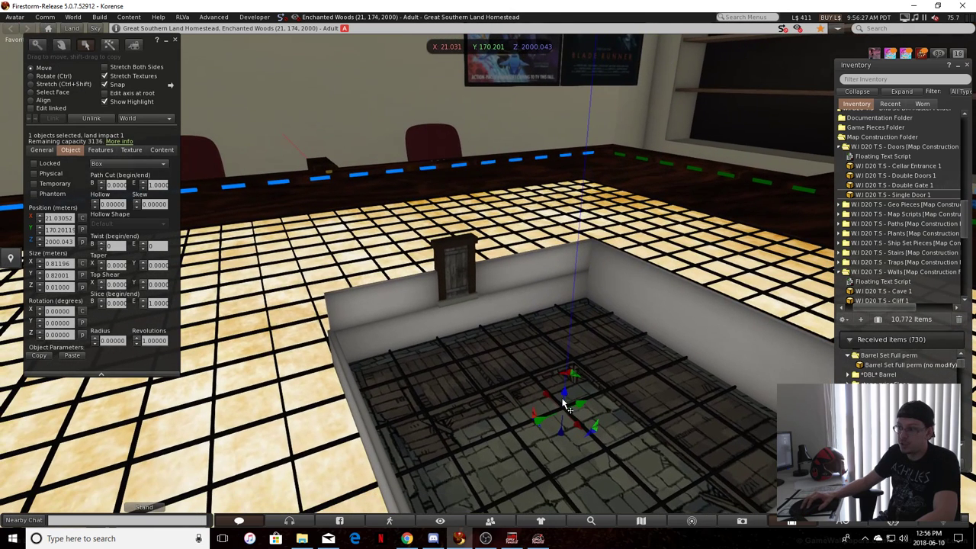
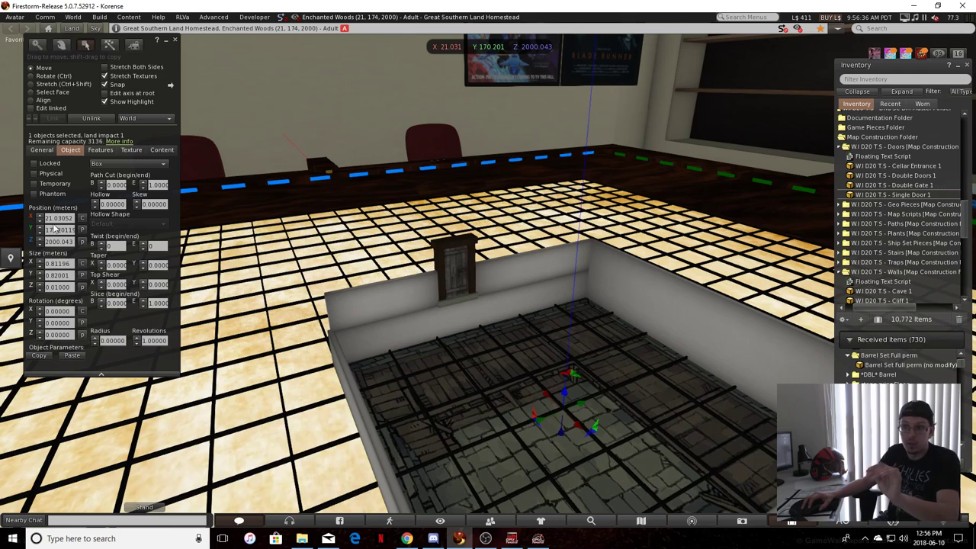
Create a box prim inside the walled room on the floor tile
left_click_drag(481, 394, 460, 439)
key("Escape")
left_click(110, 45)
left_click(484, 349)
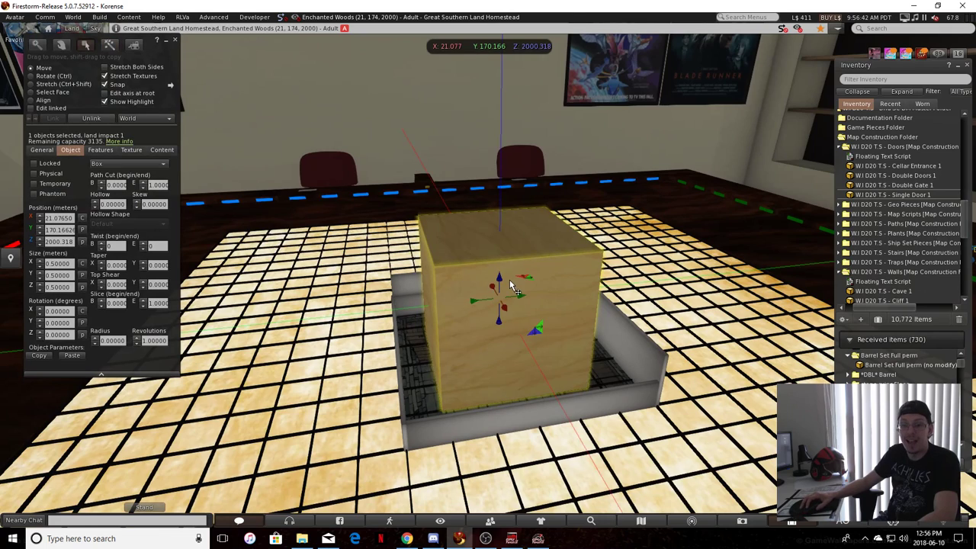
left_click(109, 46)
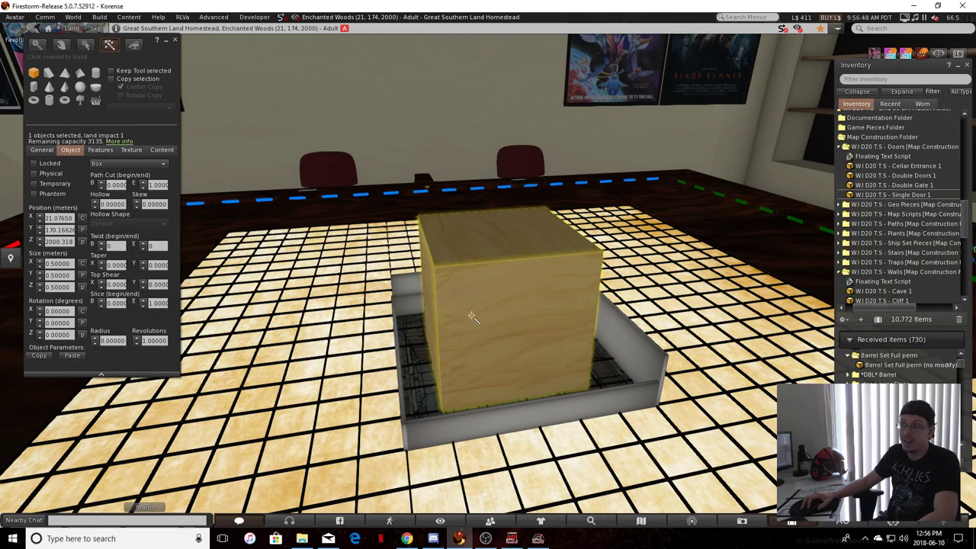
Enable stretching on both sides and flatten the wooden box to a height of 0.010 m
left_click(85, 45)
key("ctrl+shift")
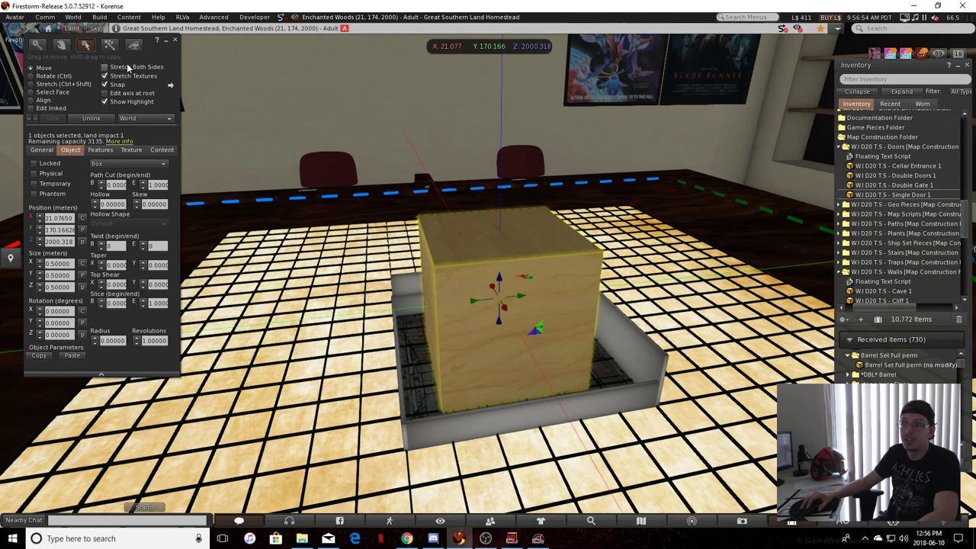
left_click(129, 67)
key("ctrl+shift")
left_click_drag(500, 231, 541, 390, "ctrl+shift")
left_click_drag(499, 267, 503, 334, "ctrl+shift")
left_click_drag(500, 332, 499, 381, "ctrl+alt")
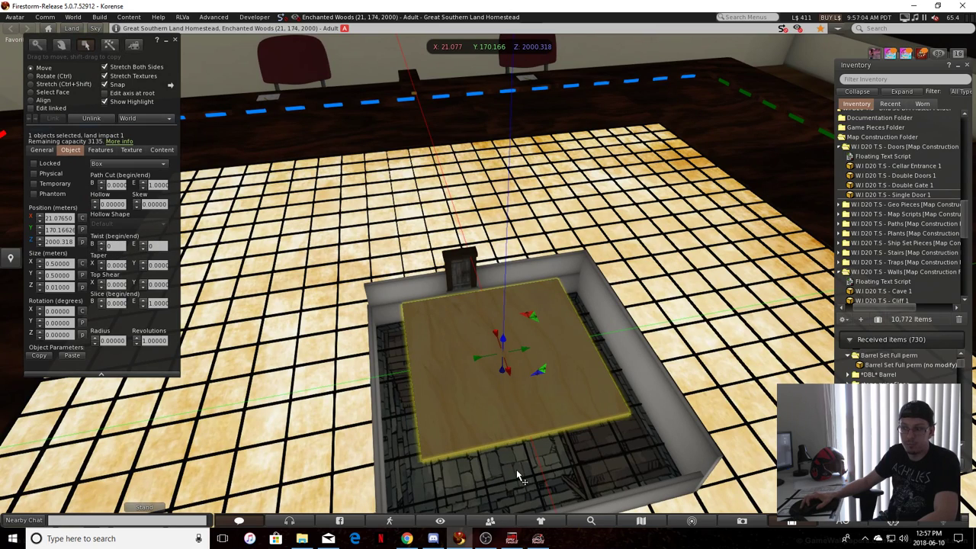
Paste the floor tile's position, X 21.031, Y 170.201, Z 2000.043, onto the flat wooden panel and deselect it
left_click(82, 229)
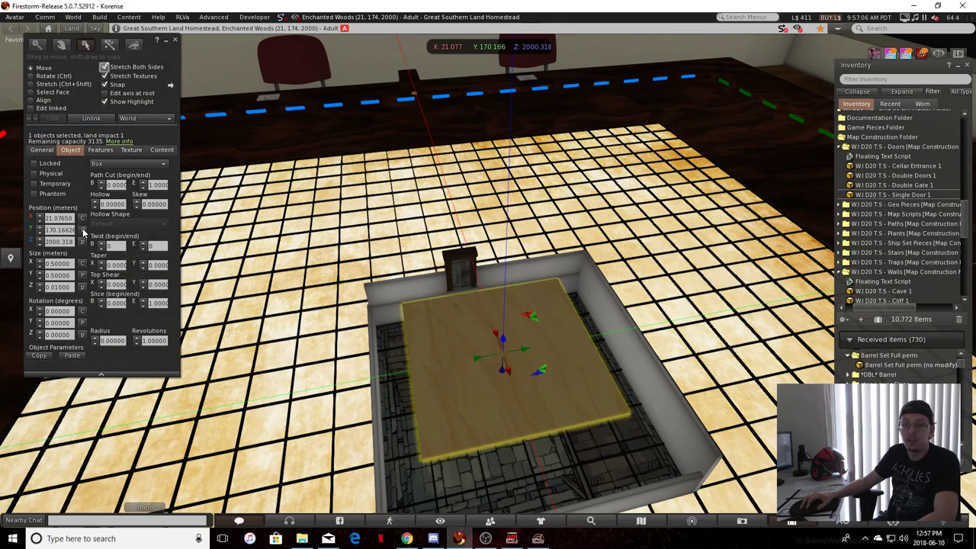
left_click(324, 281)
left_click_drag(478, 462, 479, 396, "ctrl+alt")
scroll(479, 462, "down", 2)
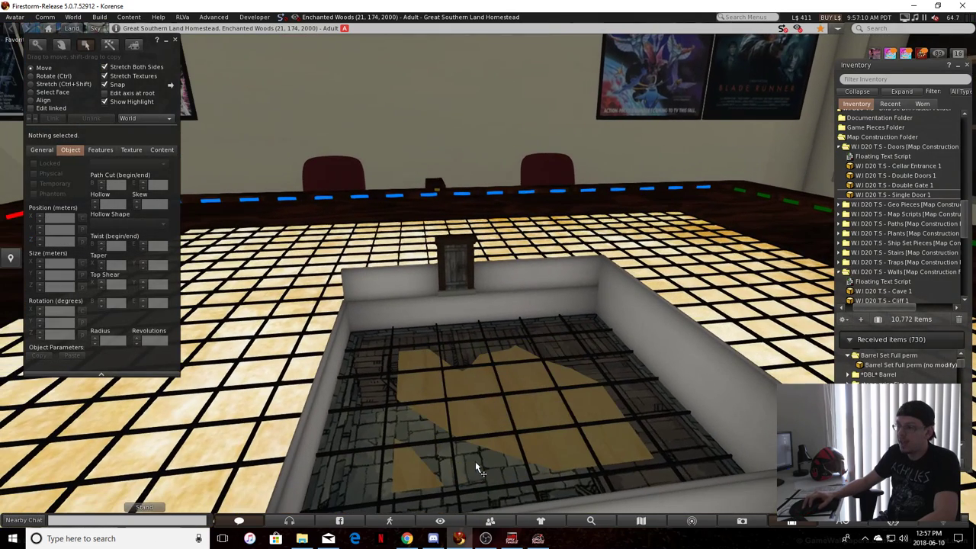
Select the stone floor tile and slide it out of the room along the Y axis to about 169.315 m
key("ctrl+b")
right_click(503, 411)
left_click(529, 420)
left_click_drag(529, 420, 597, 373, "ctrl+alt")
key("ctrl+b")
key("ctrl+3")
left_click(565, 350)
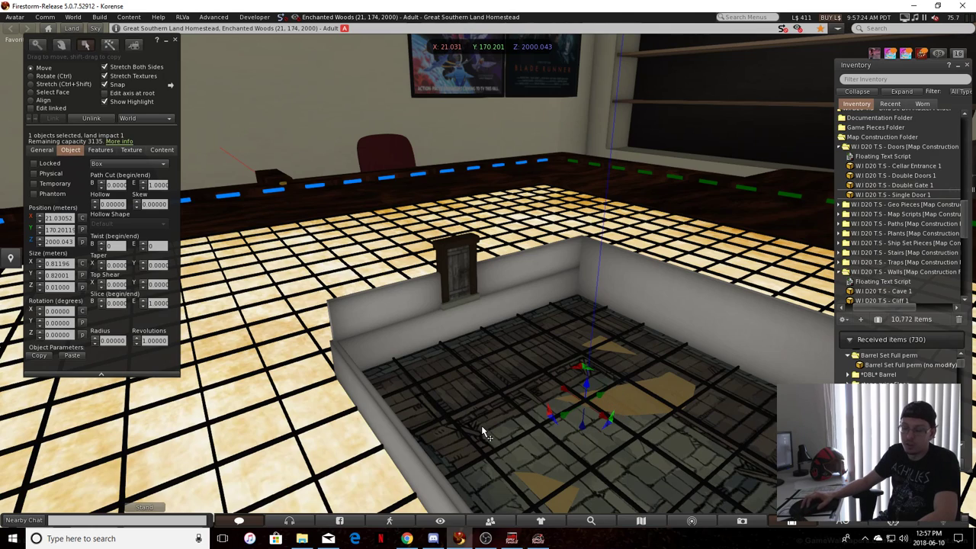
left_click_drag(592, 396, 585, 412)
left_click(642, 399)
left_click(666, 387)
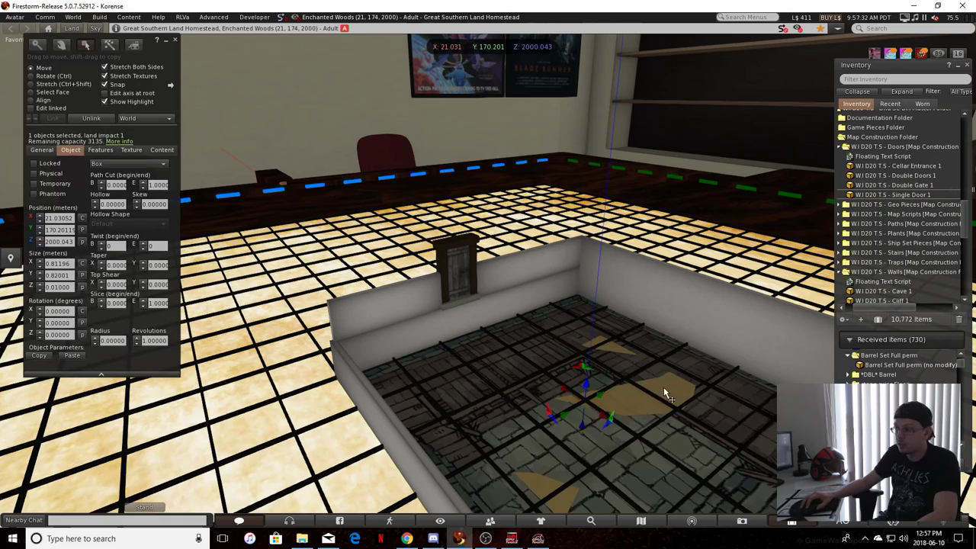
left_click_drag(576, 398, 102, 438, "alt")
left_click_drag(152, 441, 234, 444, "alt")
Raise the wooden panel above the room to about Z 2000.326 m and undo the floor tile's move
left_click(522, 424)
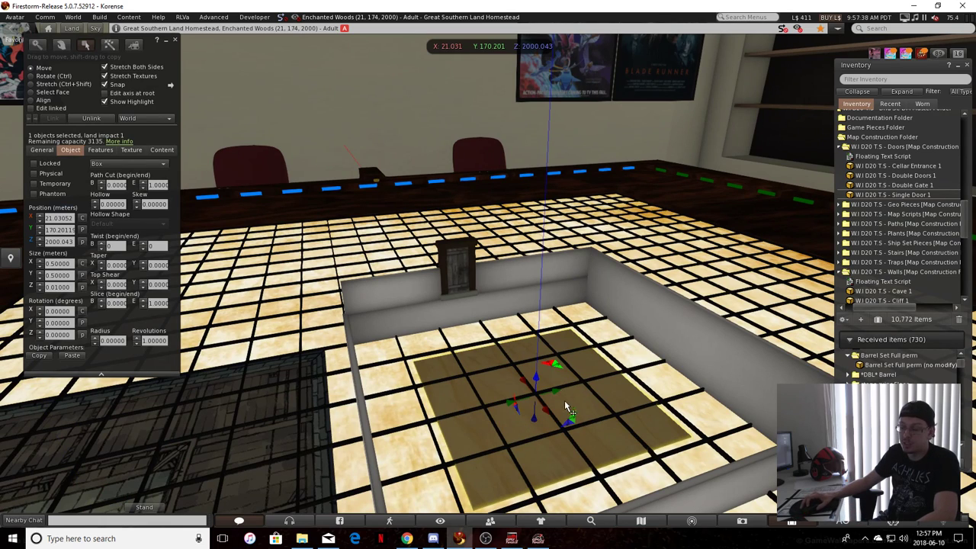
left_click_drag(538, 385, 544, 284)
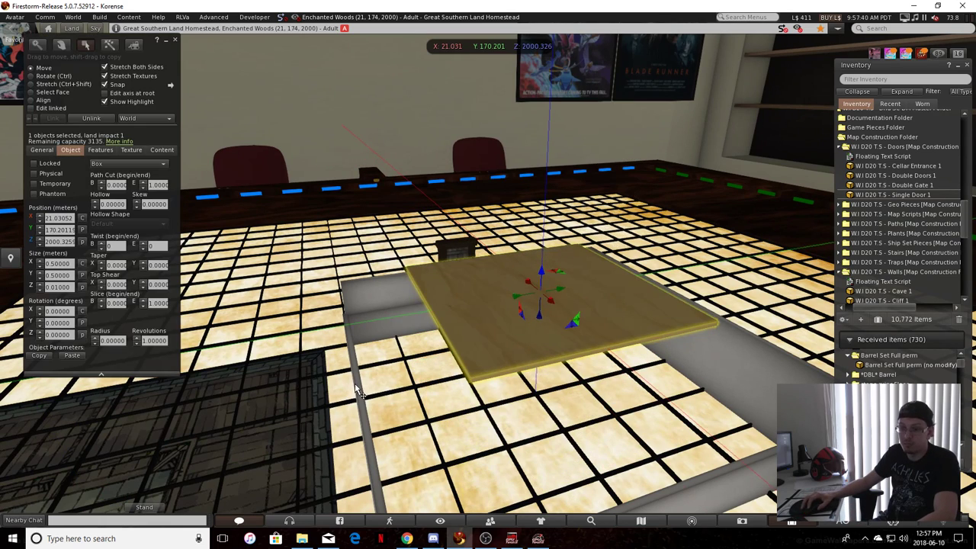
left_click(276, 402)
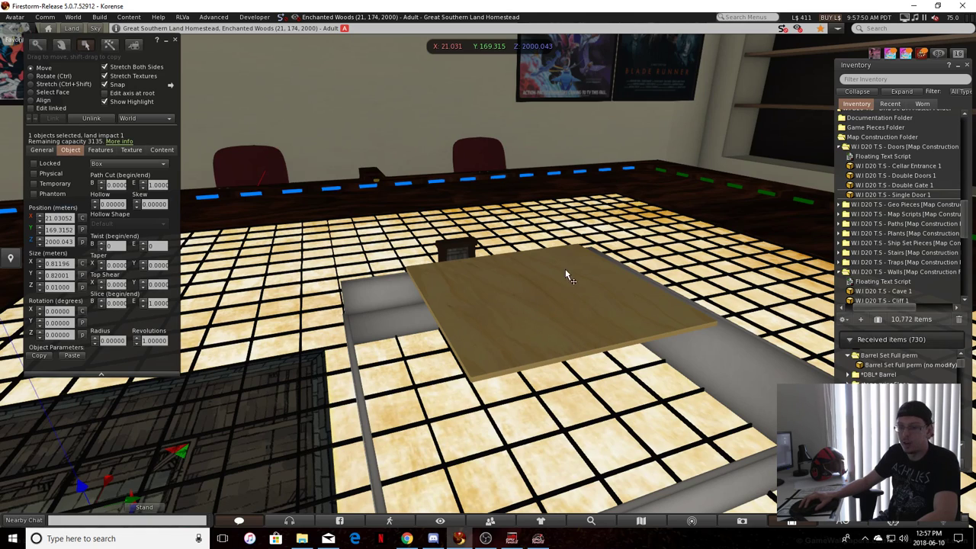
key("ctrl+z")
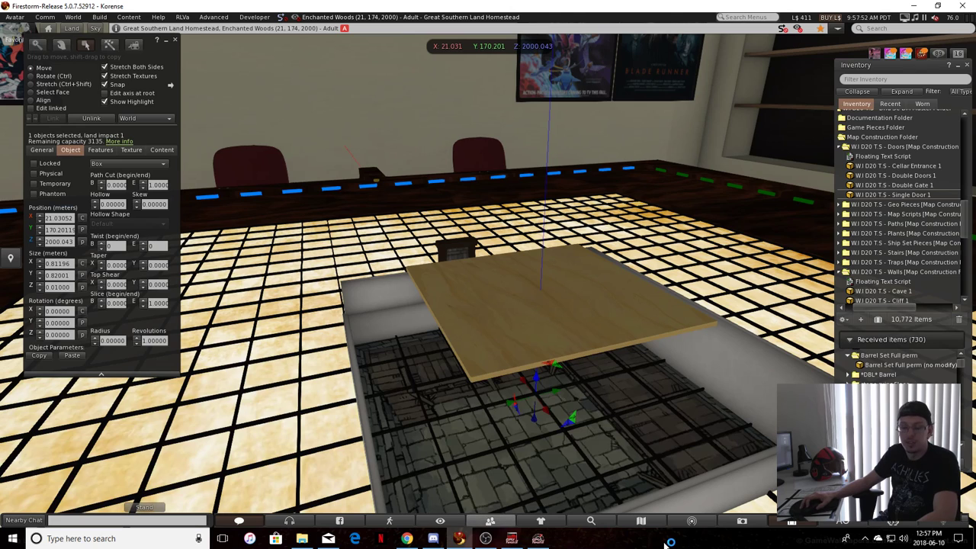
Move the wooden panel toward the door wall and lower it, to about X 20.865 m and Z 2000.149 m
left_click(519, 317)
scroll(618, 422, "up", 3)
left_click_drag(535, 245, 619, 282, "alt")
left_click_drag(630, 230, 636, 335)
left_click_drag(636, 335, 533, 418, "ctrl+alt")
scroll(631, 392, "up", 2)
left_click_drag(657, 368, 572, 351)
left_click_drag(573, 350, 706, 303, "ctrl+alt")
left_click_drag(706, 303, 412, 373, "ctrl+alt")
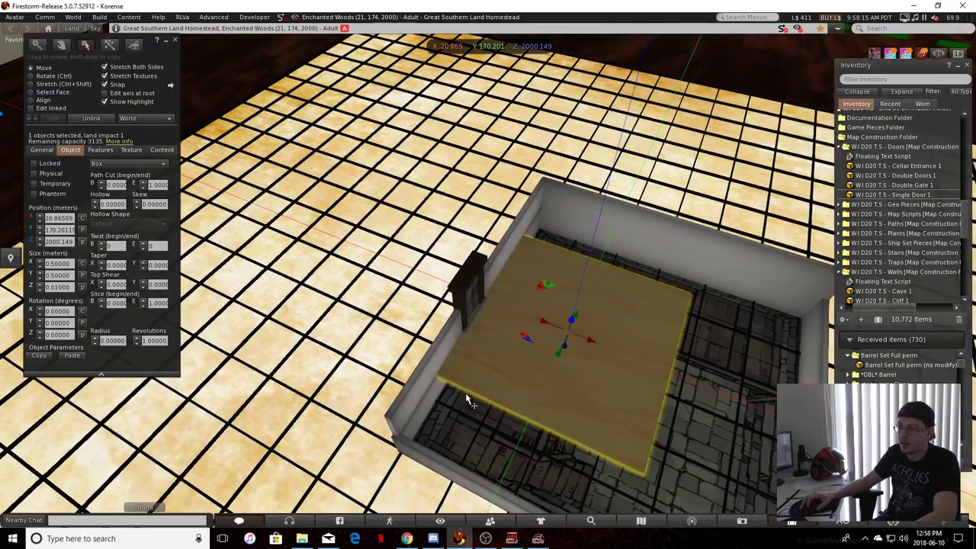
Shorten the panel on one side to about 0.282 m in X and set it against the door wall at about Z 2000.048 m
left_click(106, 67)
key("ctrl+shift")
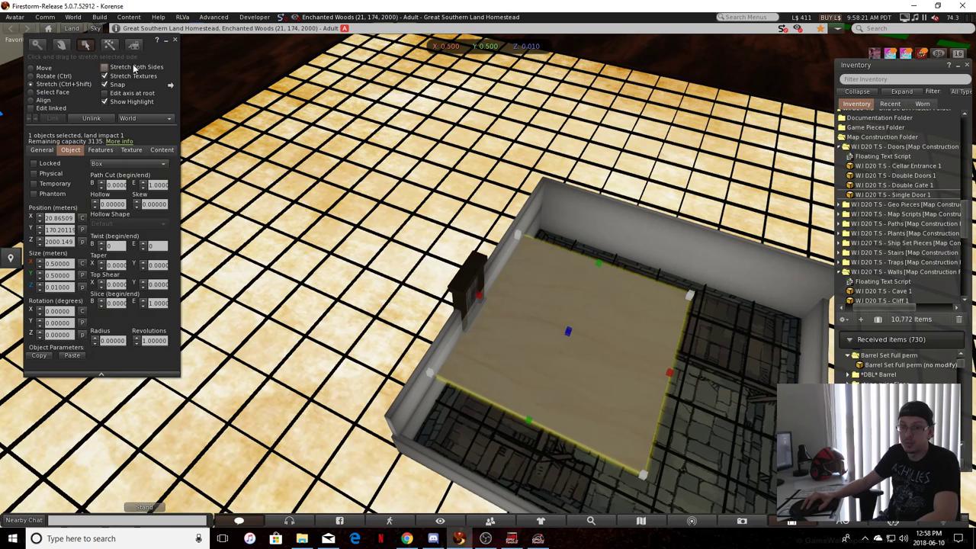
left_click_drag(671, 374, 582, 336)
left_click_drag(582, 335, 432, 374, "ctrl+alt")
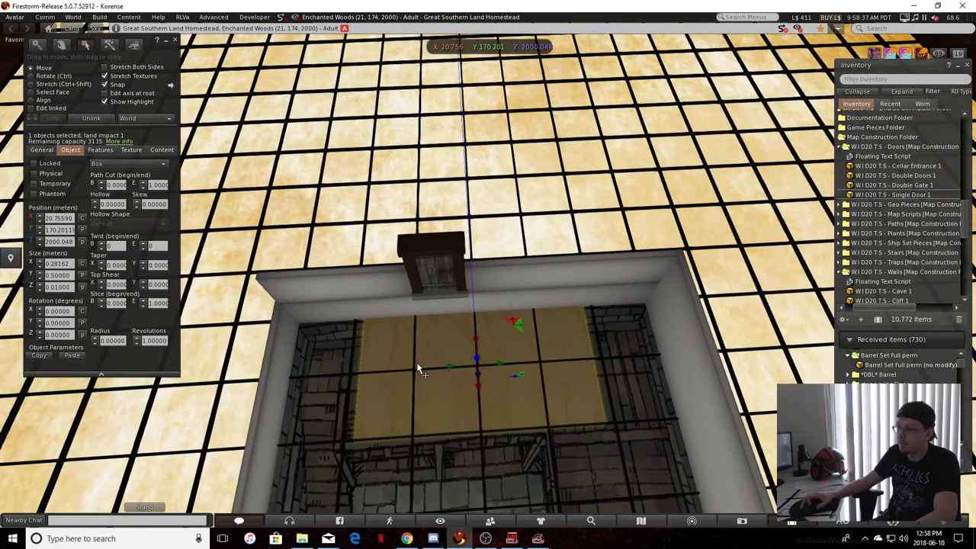
Widen the panel in Y on both sides, then on one side only up to the side wall, to about 0.671 m
left_click(105, 67)
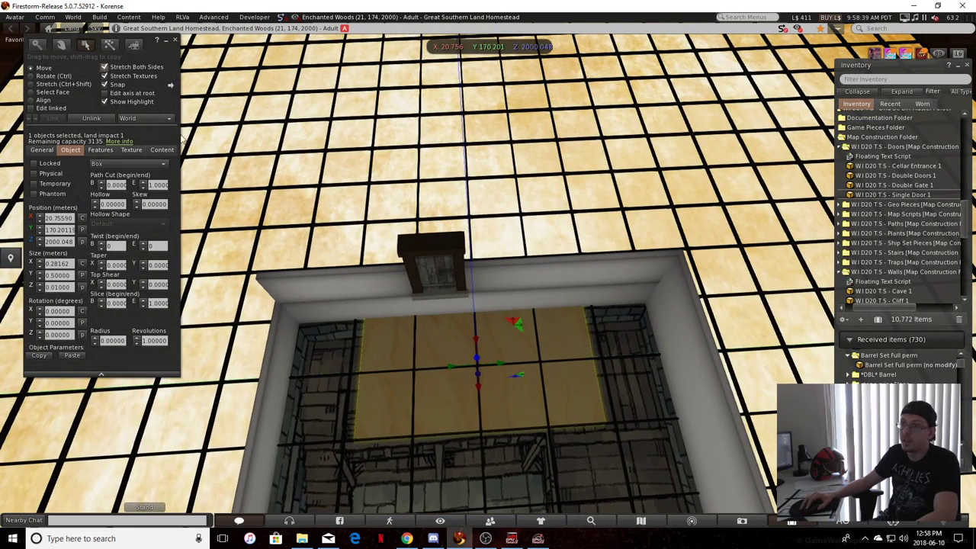
left_click_drag(359, 372, 351, 374, "ctrl+shift")
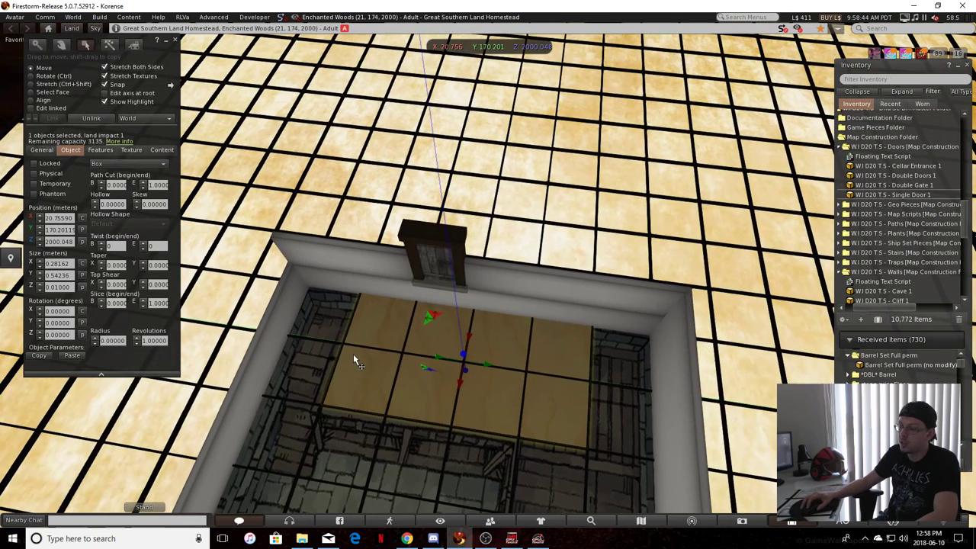
left_click(118, 70)
key("ctrl+shift")
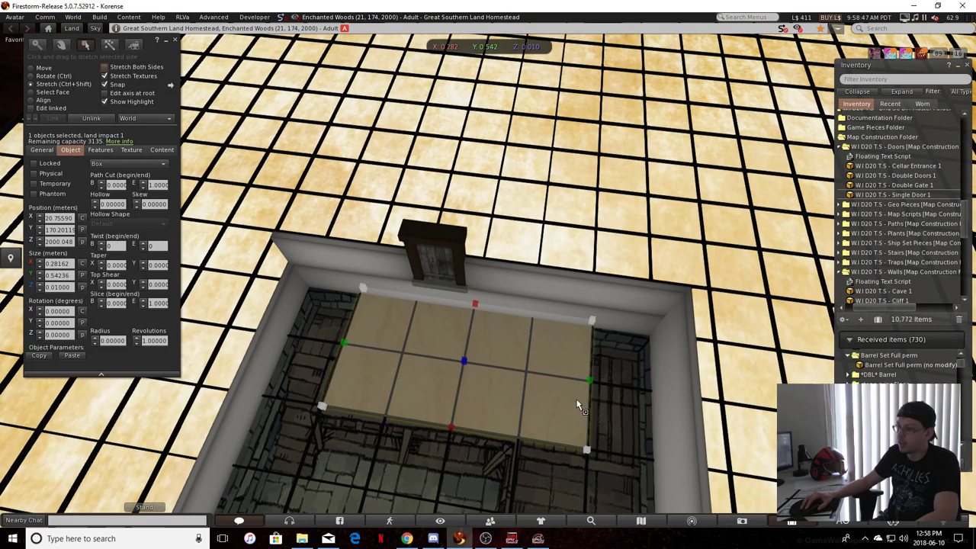
left_click_drag(589, 379, 648, 394, "ctrl+shift")
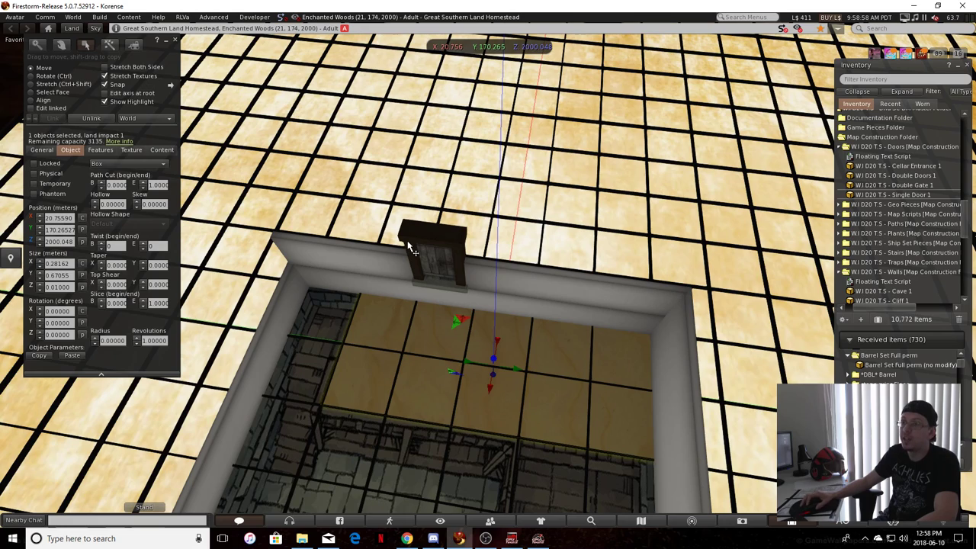
key("ctrl+shift")
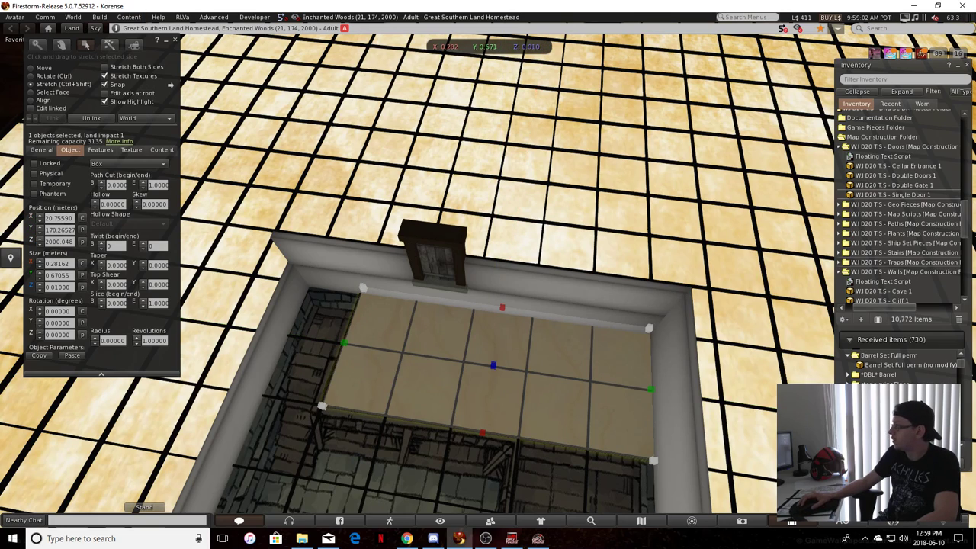
Duplicate the panel, rotate the copy 90° about Z and place it perpendicular to the door wall at about X 21.149 m
key("alt+Tab")
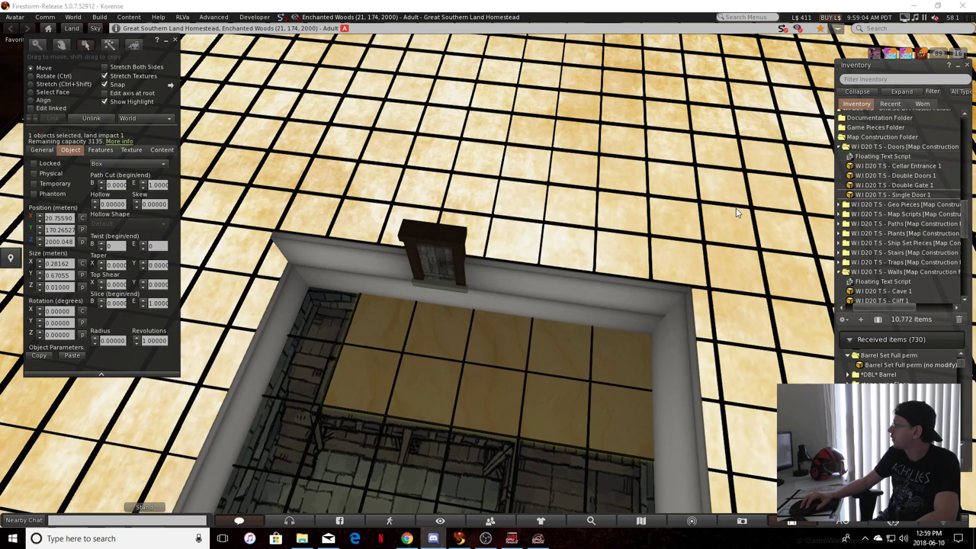
left_click(411, 351)
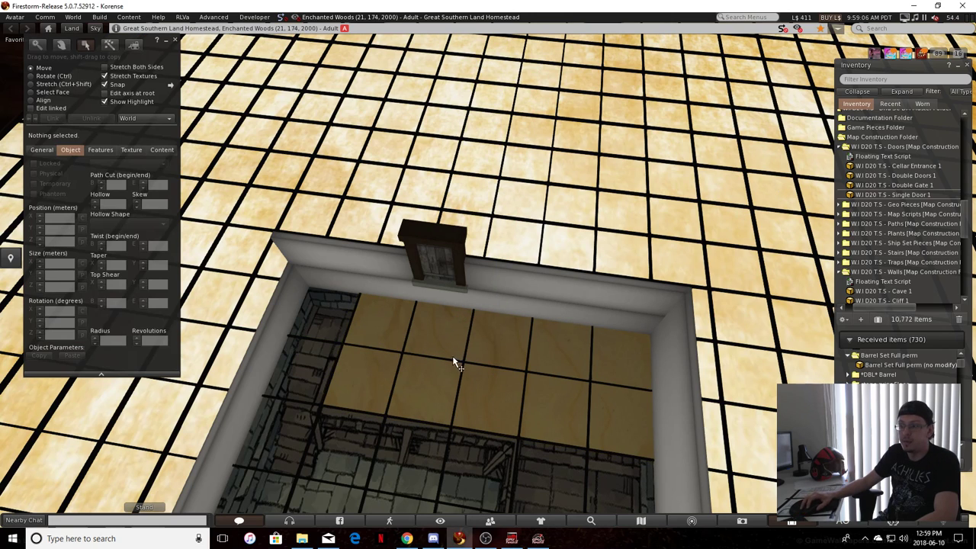
left_click(423, 329)
left_click_drag(423, 330, 734, 419, "alt")
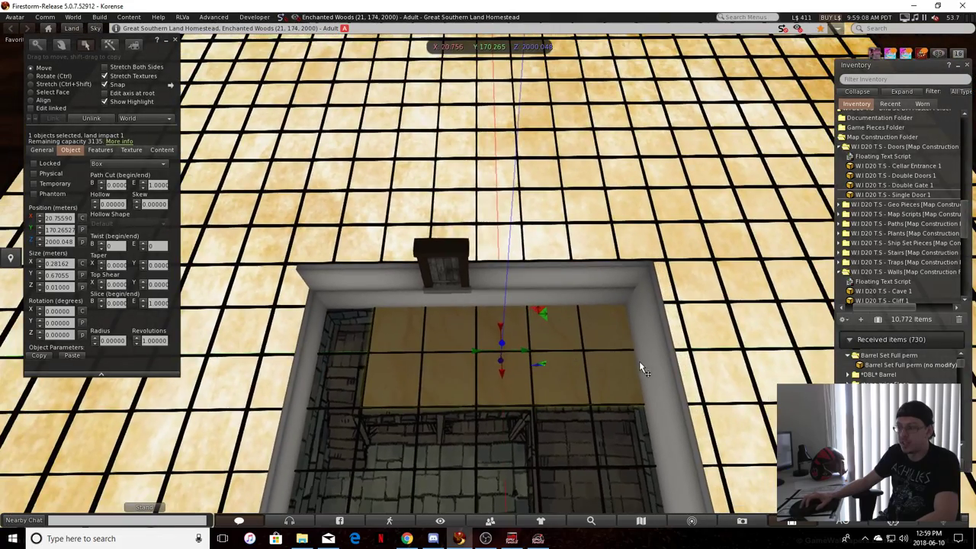
left_click_drag(640, 383, 564, 319, "alt")
left_click_drag(550, 366, 697, 386, "alt")
left_click_drag(697, 386, 750, 396, "alt")
left_click_drag(671, 359, 616, 143, "alt")
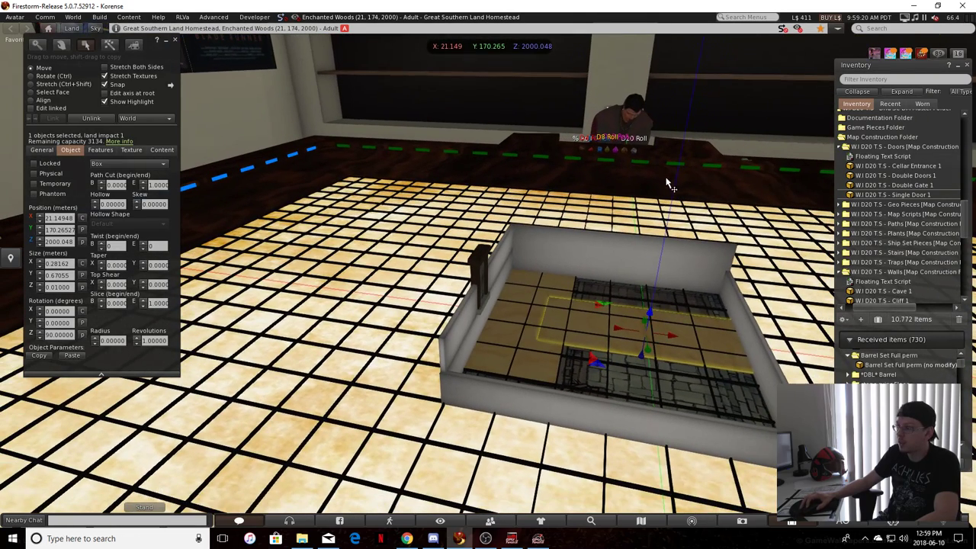
left_click_drag(669, 184, 676, 196, "alt")
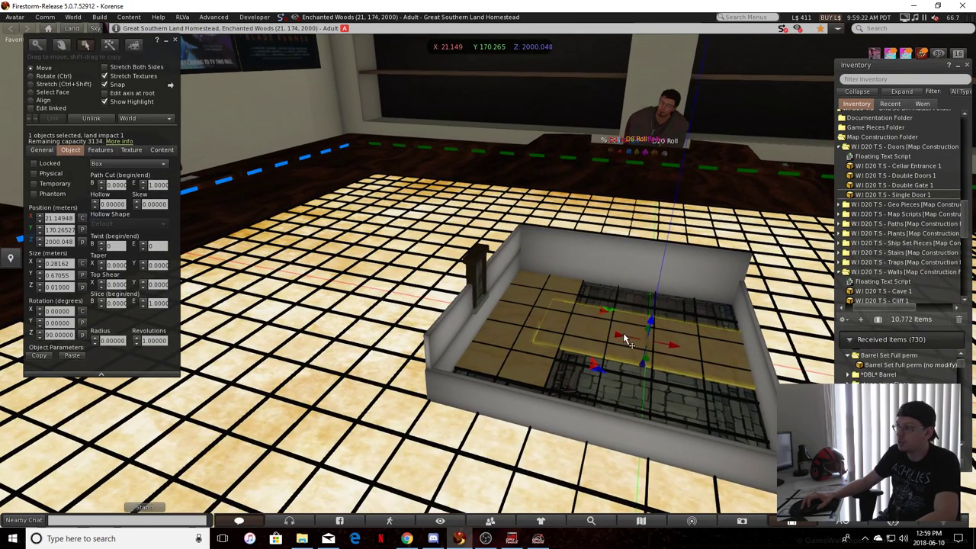
left_click_drag(662, 214, 760, 423, "alt")
Copy the crosswise grid line's X position, 21.16751, onto the rotated panel
left_click(739, 378)
left_click_drag(738, 377, 101, 255, "ctrl+alt")
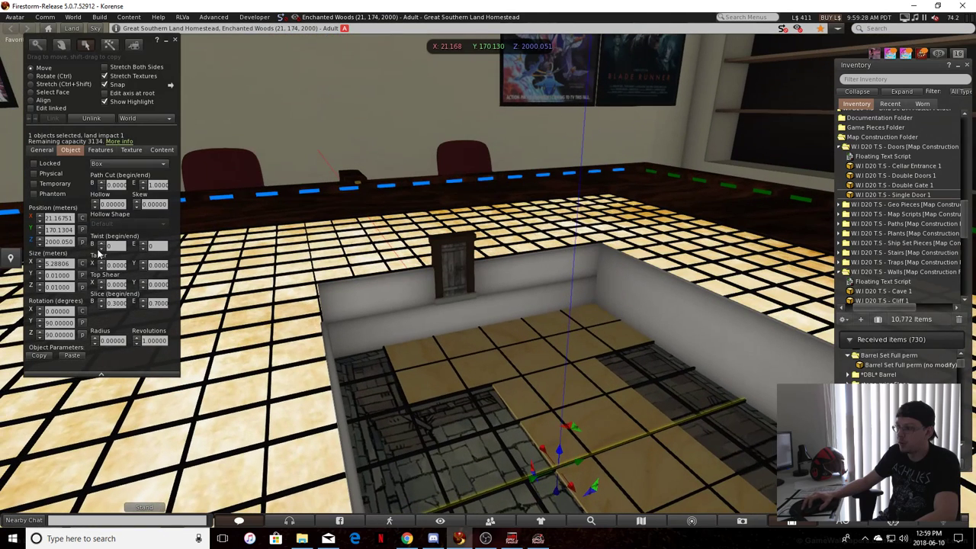
left_click_drag(46, 219, 75, 218)
key("ctrl+c")
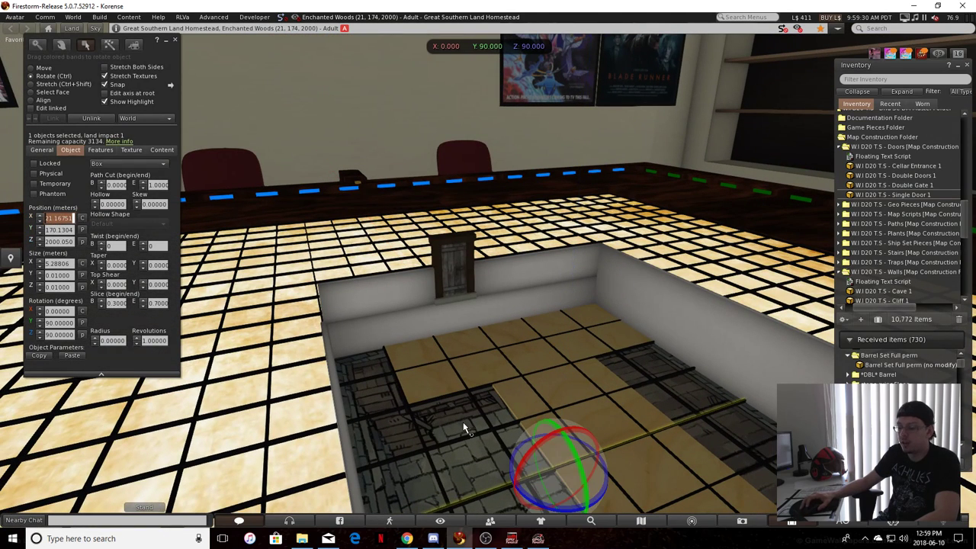
left_click(614, 420)
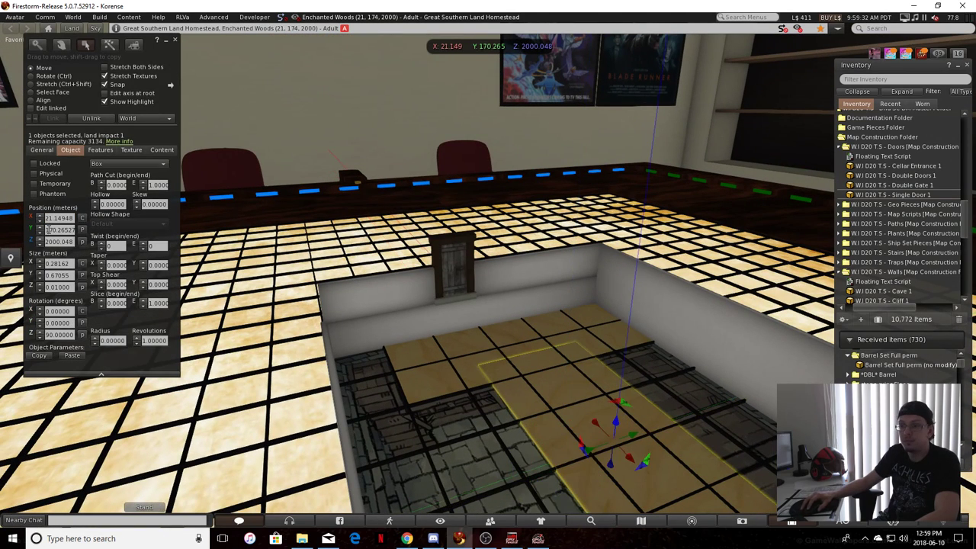
key("ctrl+v")
left_click(398, 419)
key("Right")
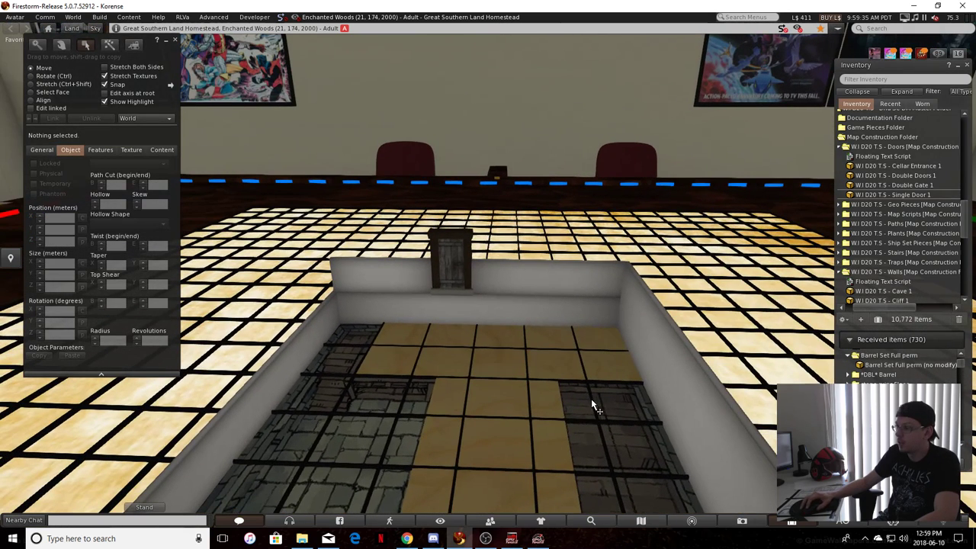
Copy the Y position of the lengthwise grid line, about 170.472, onto the rotated panel
left_click(593, 401)
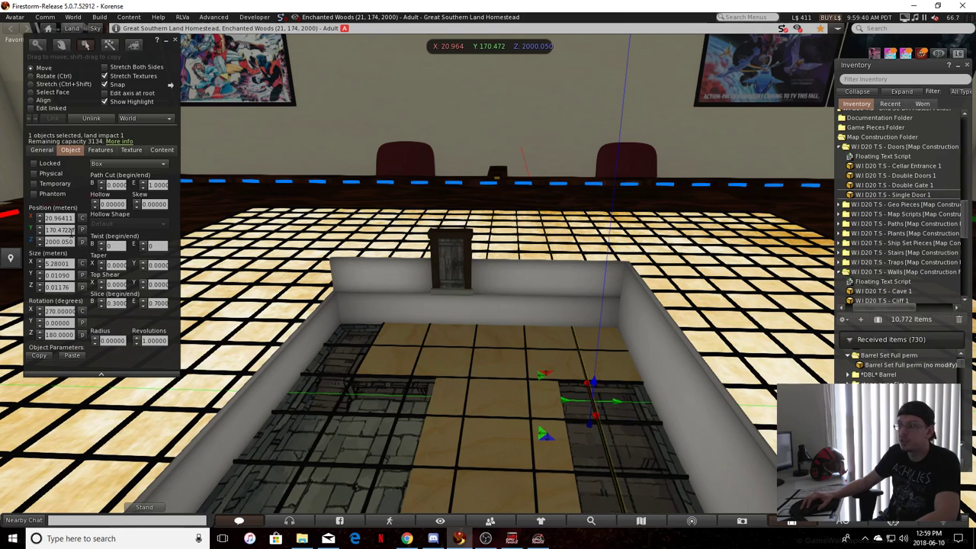
left_click(55, 229)
key("ctrl+c")
left_click(510, 456)
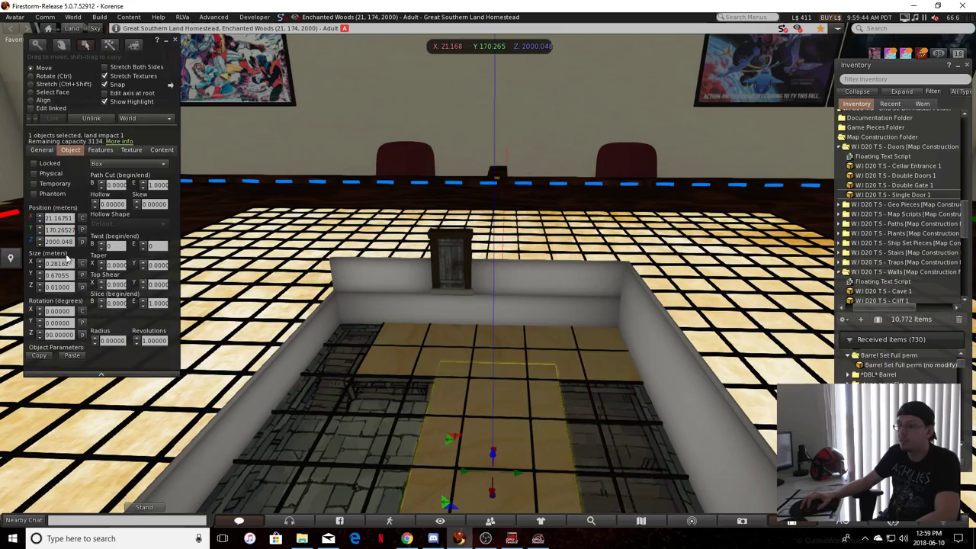
triple_click(61, 229)
key("ctrl+v")
left_click(438, 440)
key("Page_Up")
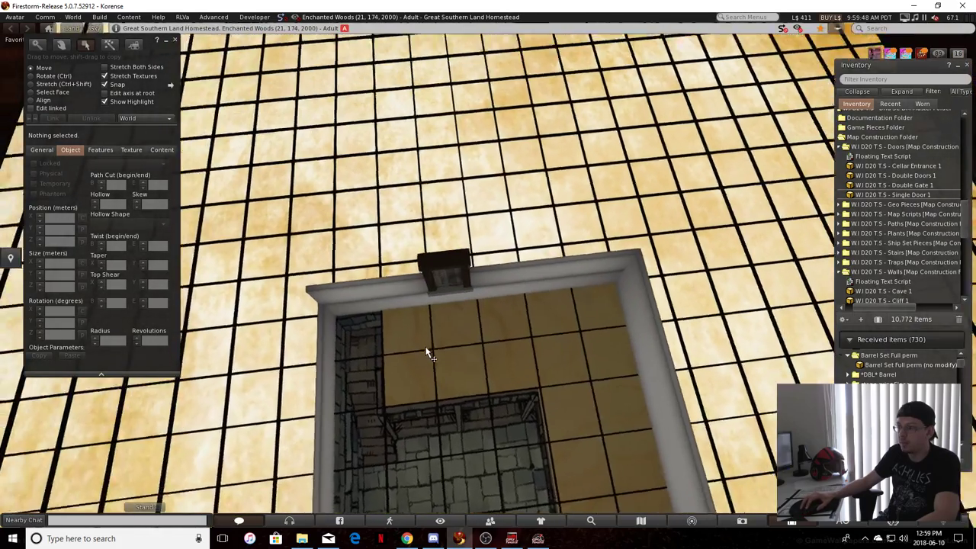
left_click_drag(427, 352, 348, 378, "alt")
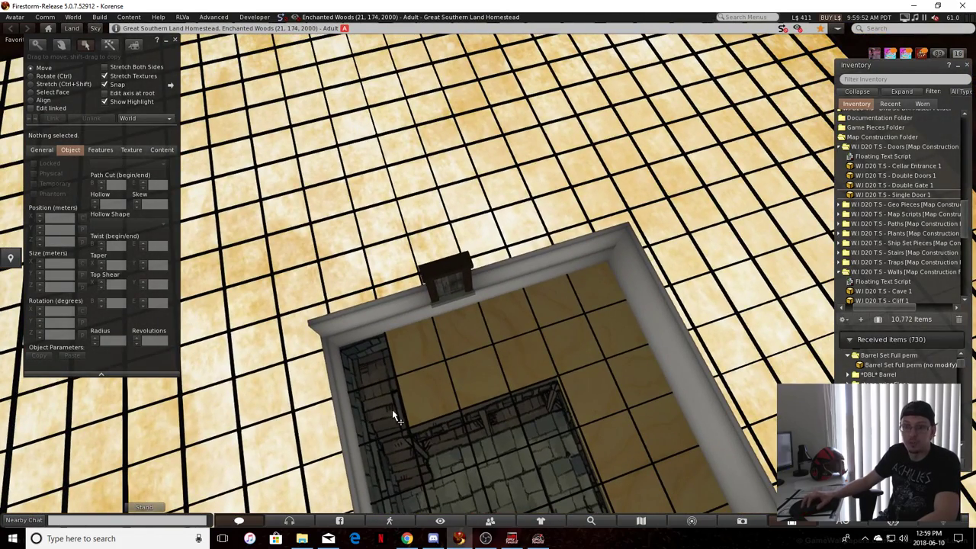
Duplicate the panel along the door wall and shrink the copy to about 0.145 by 0.130 m, filling the uncovered corner beside it
left_click(416, 340)
left_click_drag(515, 378, 469, 397, "ctrl+alt")
key("ctrl+shift")
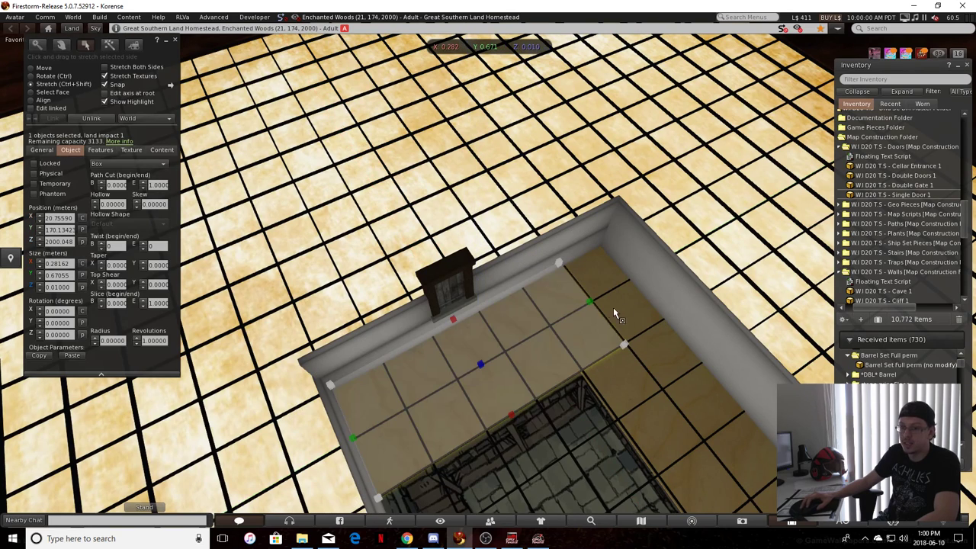
left_click_drag(587, 306, 448, 456)
scroll(485, 494, "down", 1)
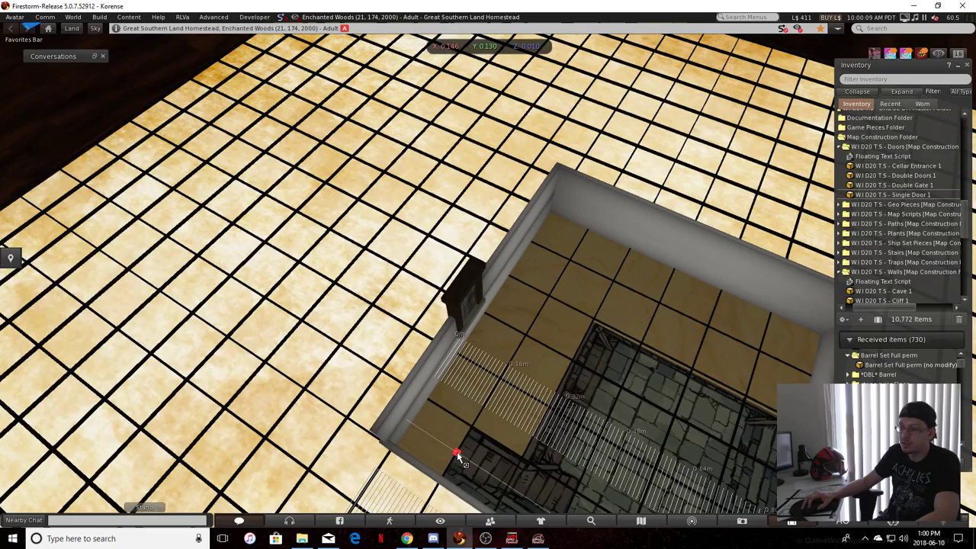
left_click_drag(457, 455, 458, 454, "ctrl+shift")
left_click_drag(460, 448, 478, 361, "alt")
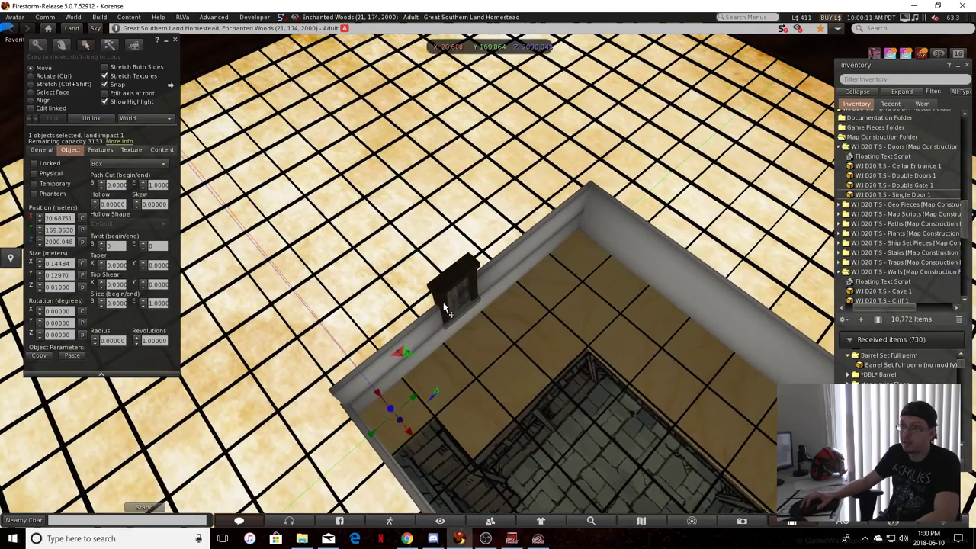
Examine how the rotated panel meets the door-wall panel and lines up with the grid near the room's corner
left_click_drag(444, 306, 399, 409, "alt")
left_click(490, 464)
left_click_drag(403, 355, 688, 406, "ctrl+alt")
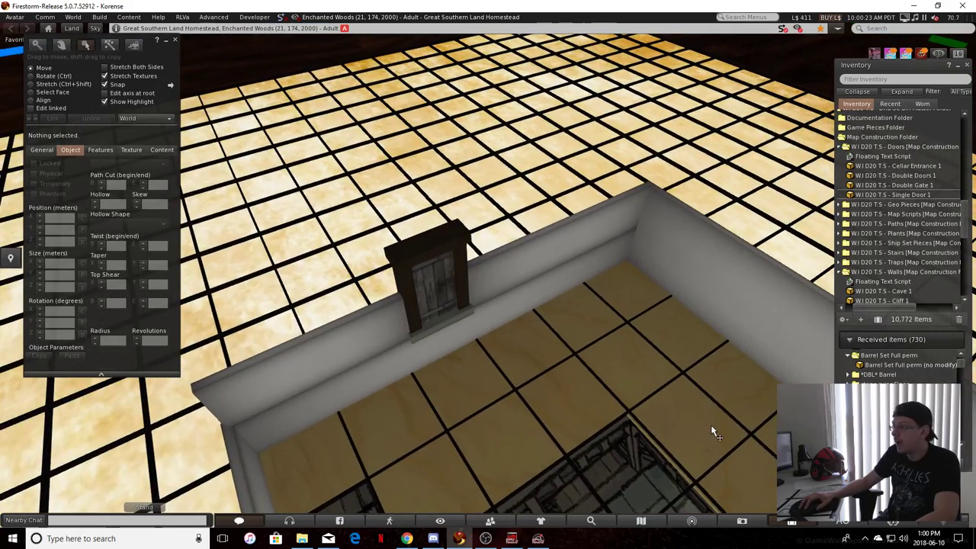
left_click(711, 426)
left_click(38, 38)
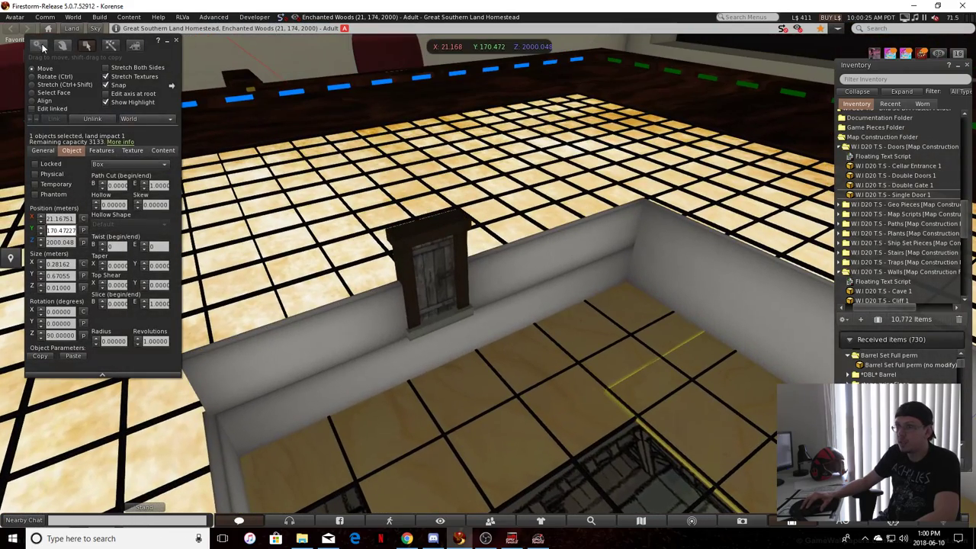
left_click(39, 46)
left_click_drag(646, 367, 459, 248)
left_click(85, 46)
left_click(616, 395)
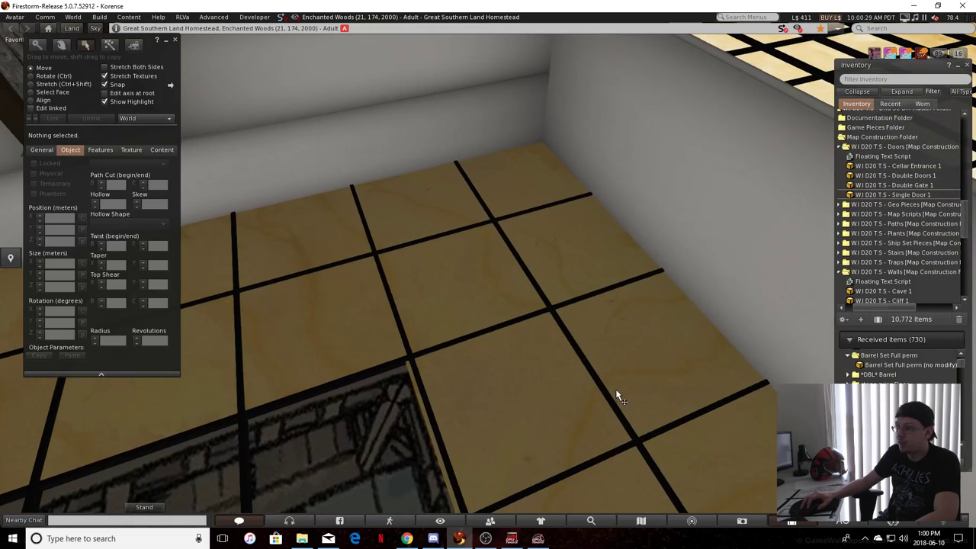
key("Left")
key("Left")
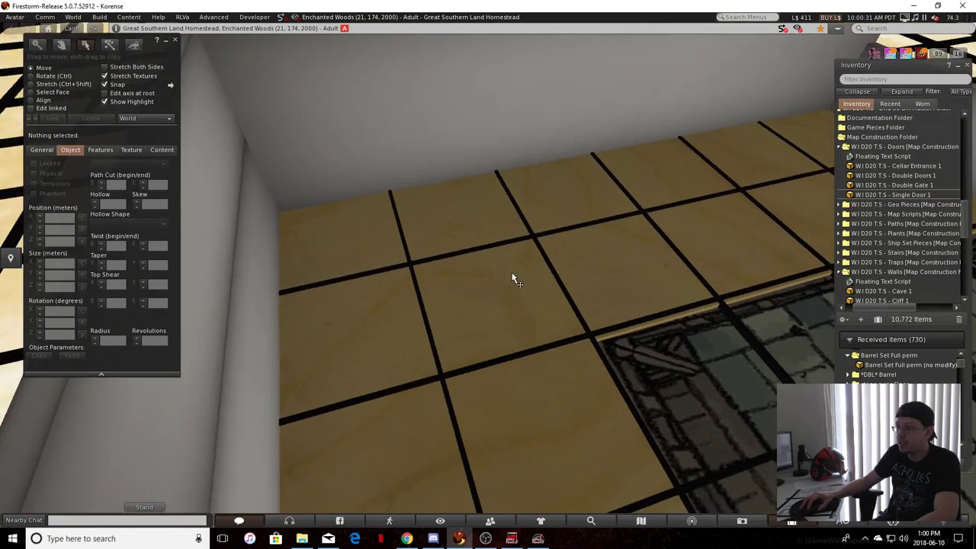
key("Right")
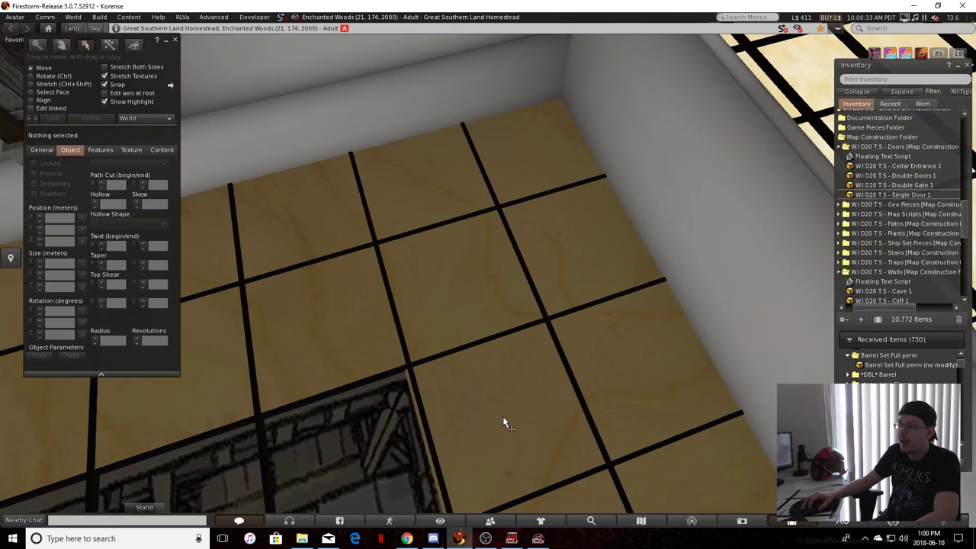
Shorten the rotated panel from its door-wall end to the next grid line, making its Y size about 0.608 m
left_click(503, 419)
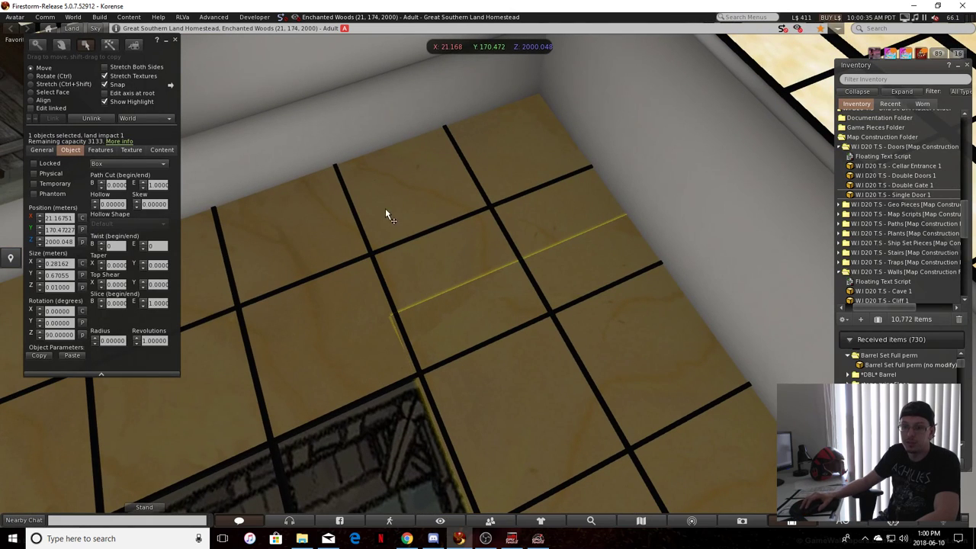
key("ctrl+shift")
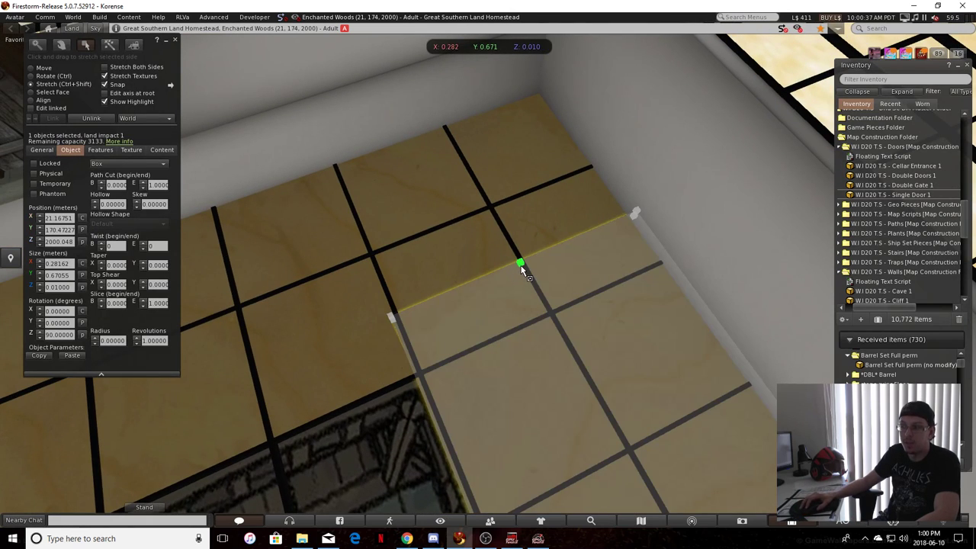
left_click_drag(520, 267, 524, 275)
left_click_drag(551, 308, 553, 316)
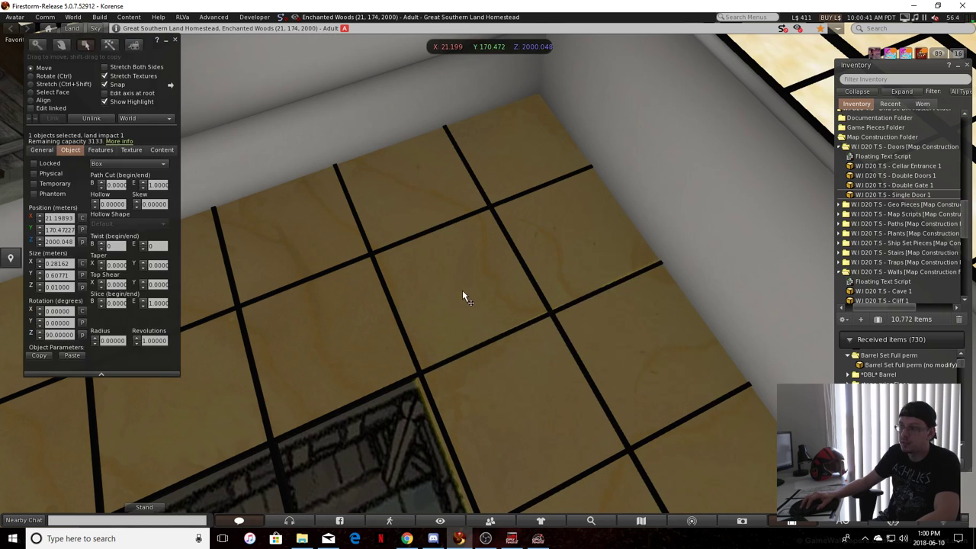
Trim the rotated panel's inner edge to about 0.276 m in X and its far end to about 0.547 m in Y
left_click(413, 347)
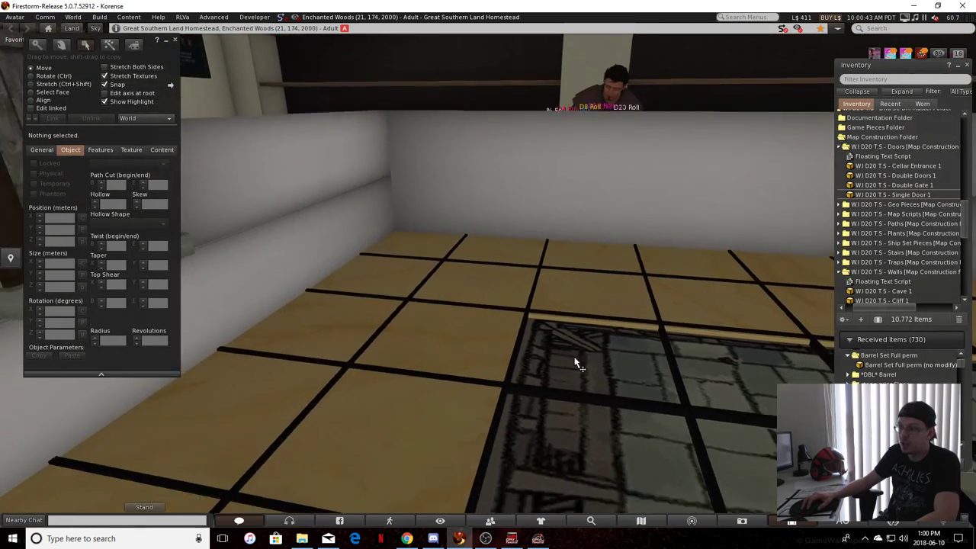
left_click_drag(574, 357, 505, 451, "alt")
left_click(508, 363)
key("ctrl+shift")
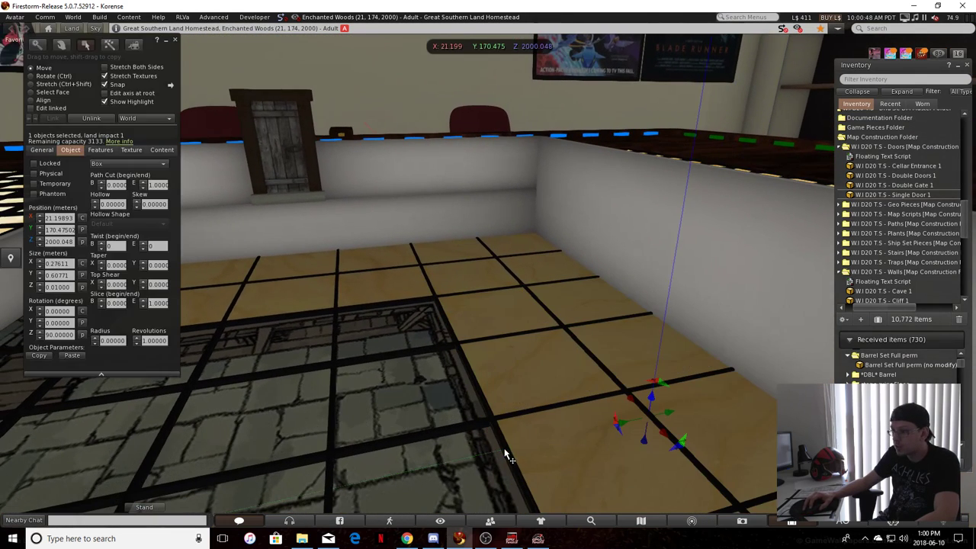
left_click(431, 442)
left_click_drag(429, 447, 618, 432, "ctrl+alt")
left_click(619, 429)
left_click_drag(681, 447, 581, 420, "ctrl+shift")
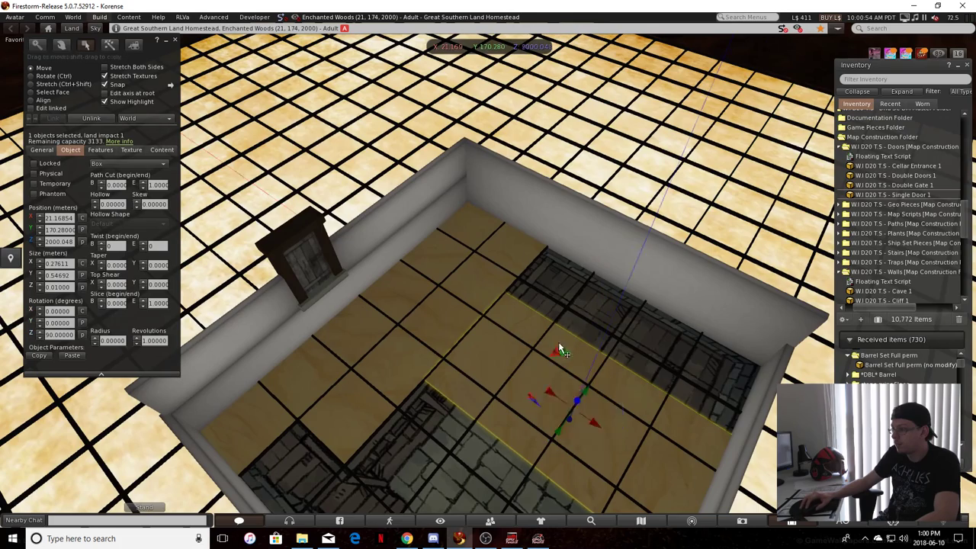
key("ctrl+z")
Select all three wooden panels and raise them together to a Z position of about 2000.150 m
left_click(531, 267)
left_click_drag(465, 266, 160, 416, "ctrl+alt")
left_click(199, 424)
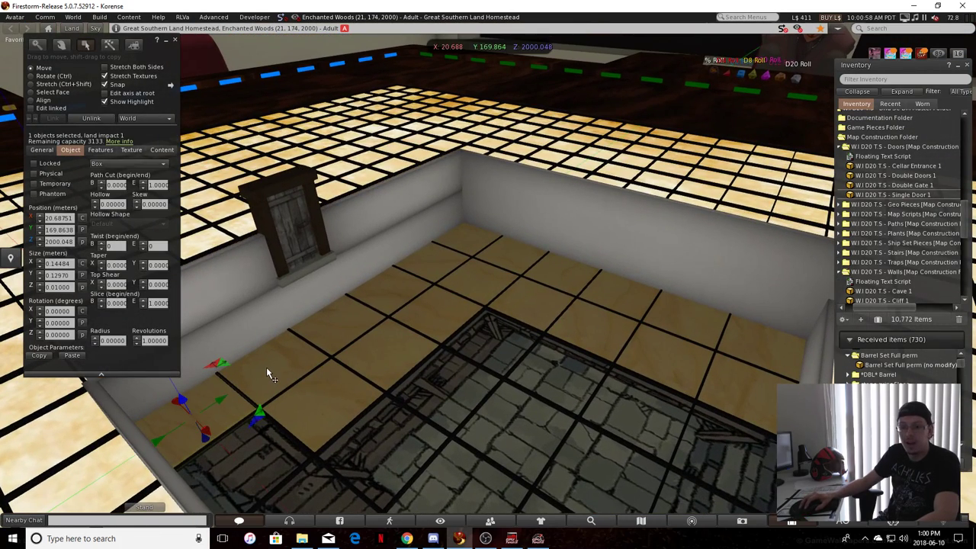
left_click(267, 368, "shift")
left_click(545, 299, "shift")
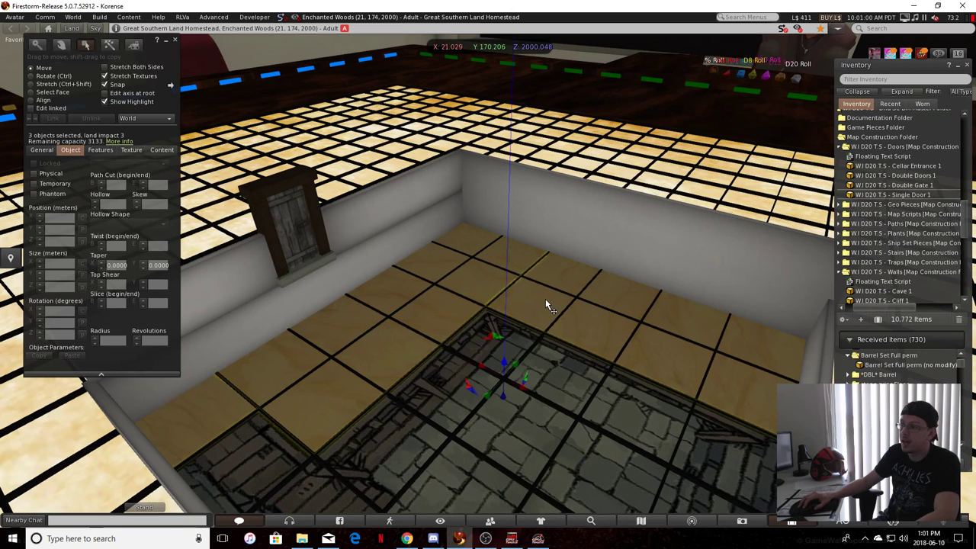
scroll(500, 374, "up", 3)
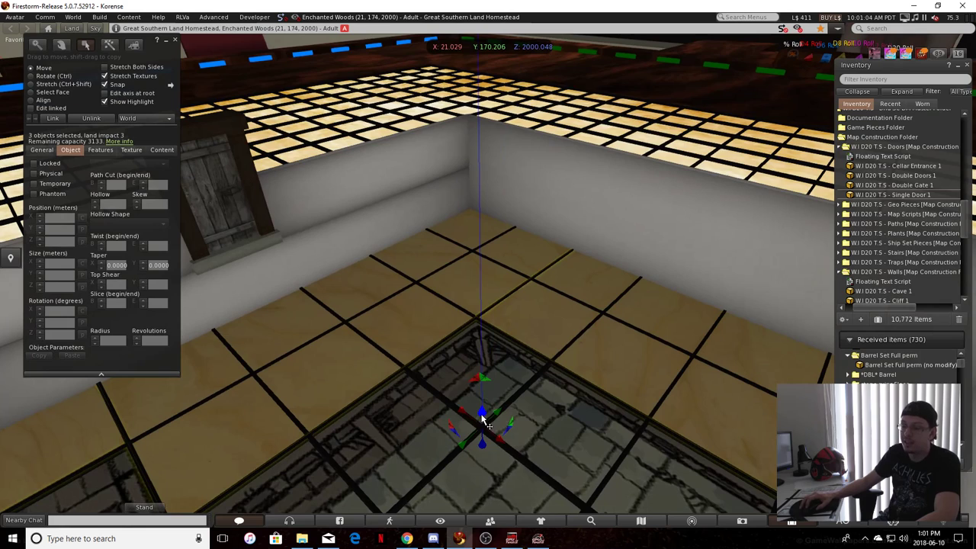
left_click_drag(482, 418, 662, 205)
key("ctrl+alt+Down")
key("ctrl+alt+Up")
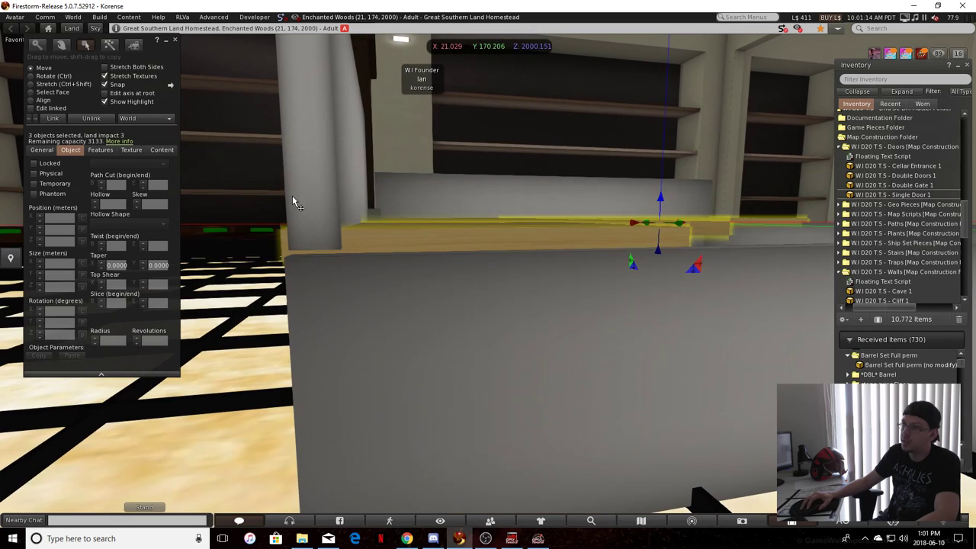
left_click_drag(607, 229, 606, 218, "ctrl+alt")
left_click_drag(660, 201, 662, 202)
left_click_drag(657, 204, 468, 513, "ctrl+alt")
Trim the small corner panel's outer edge to about 0.140 m in X so it stays inside the door wall
left_click(486, 390)
left_click(504, 410)
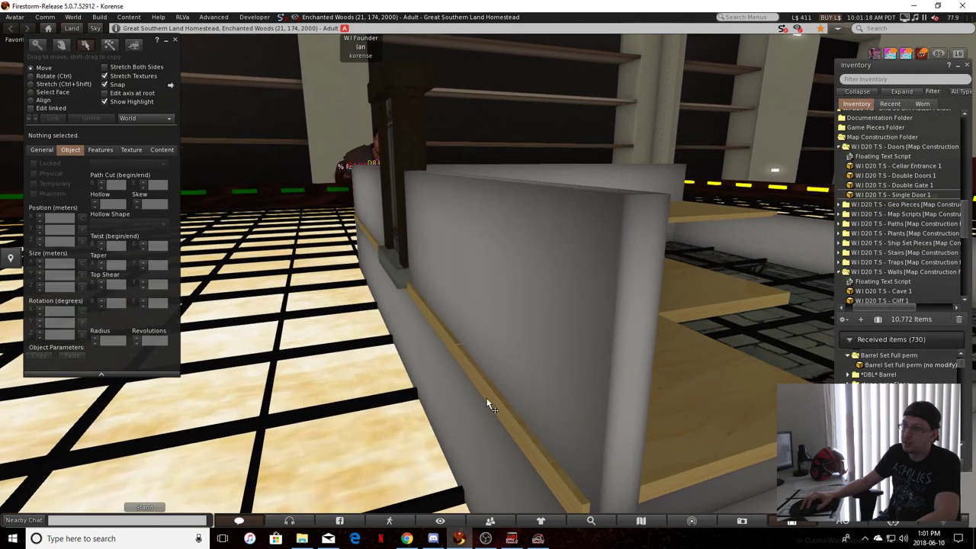
left_click_drag(502, 410, 491, 349, "ctrl+shift")
left_click_drag(500, 416, 407, 458, "ctrl+alt")
left_click(325, 325)
left_click(434, 396)
left_click_drag(434, 396, 392, 406, "ctrl+alt")
left_click_drag(392, 406, 399, 407, "ctrl+alt")
Trim the long door-side panel's outer edge in X so it stays inside the door wall, and deselect it
left_click(463, 368)
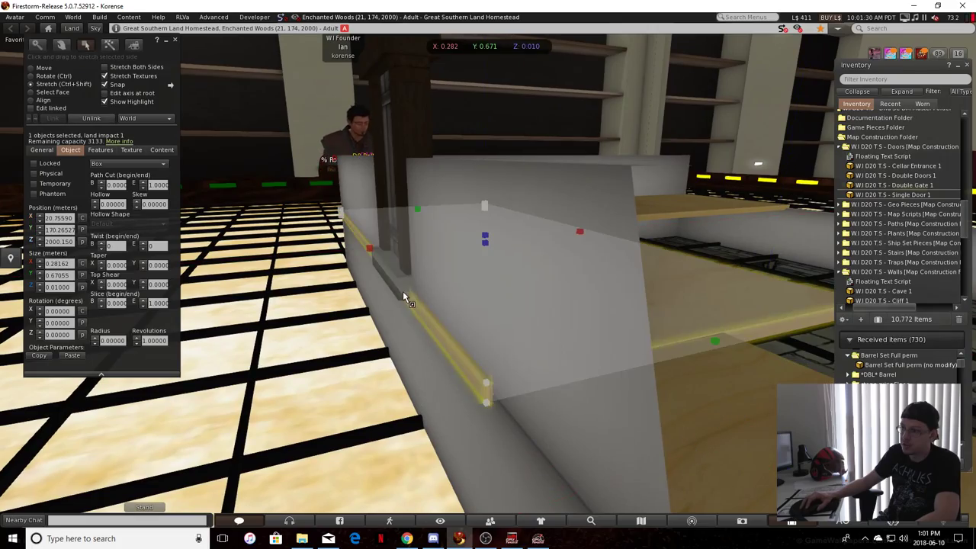
left_click_drag(370, 250, 428, 353, "ctrl+shift")
left_click(331, 320)
left_click(587, 330)
left_click(587, 330)
left_click(577, 471)
key("Escape")
left_click_drag(577, 471, 464, 354, "alt")
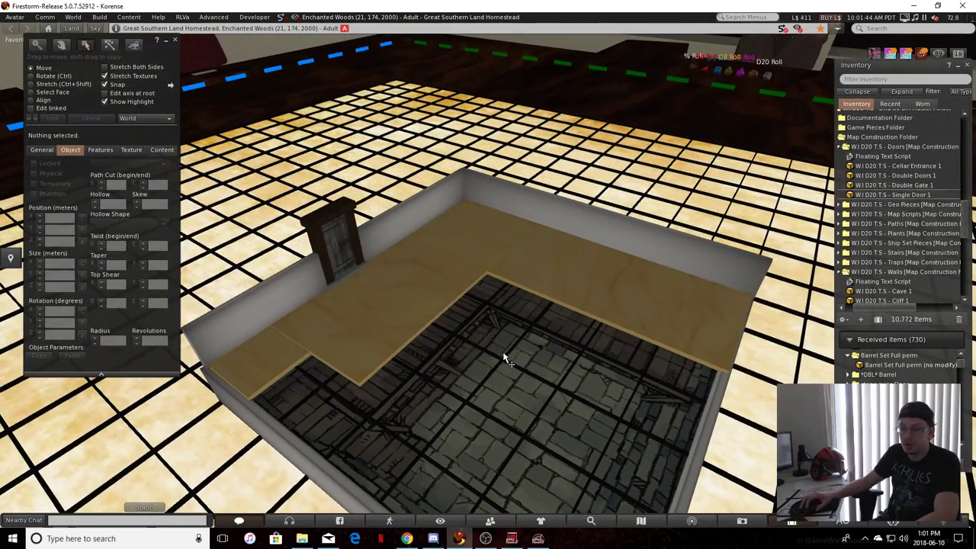
left_click_drag(517, 402, 437, 372, "alt")
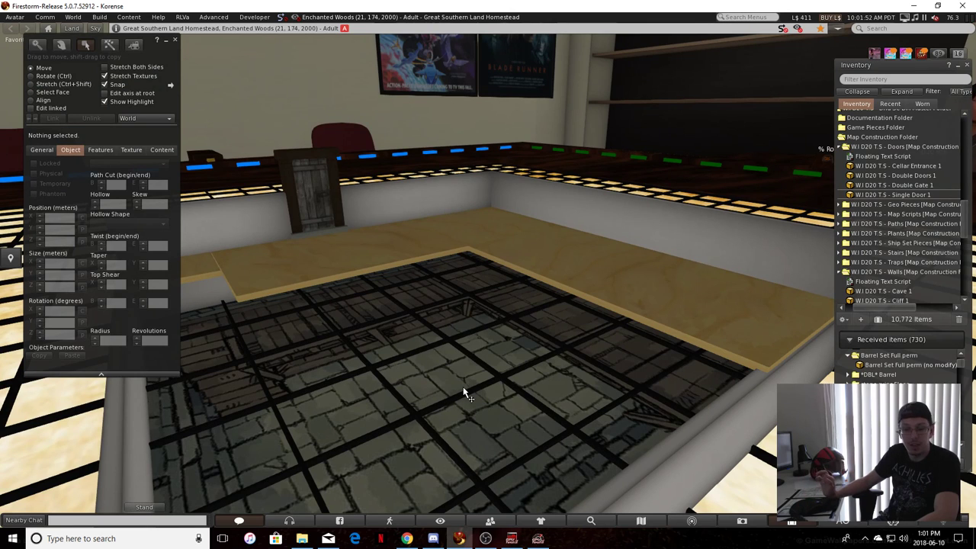
left_click_drag(464, 390, 306, 338, "alt")
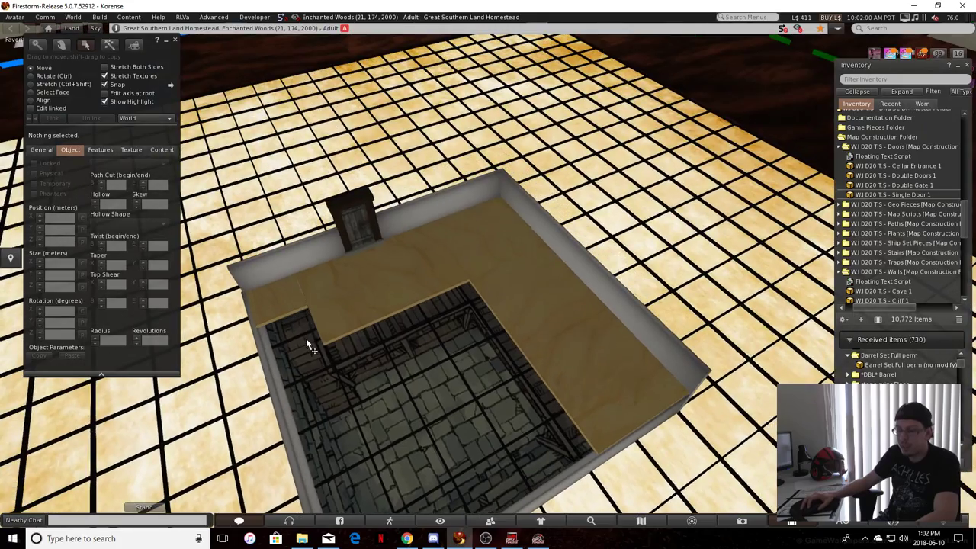
left_click_drag(338, 372, 423, 352, "alt")
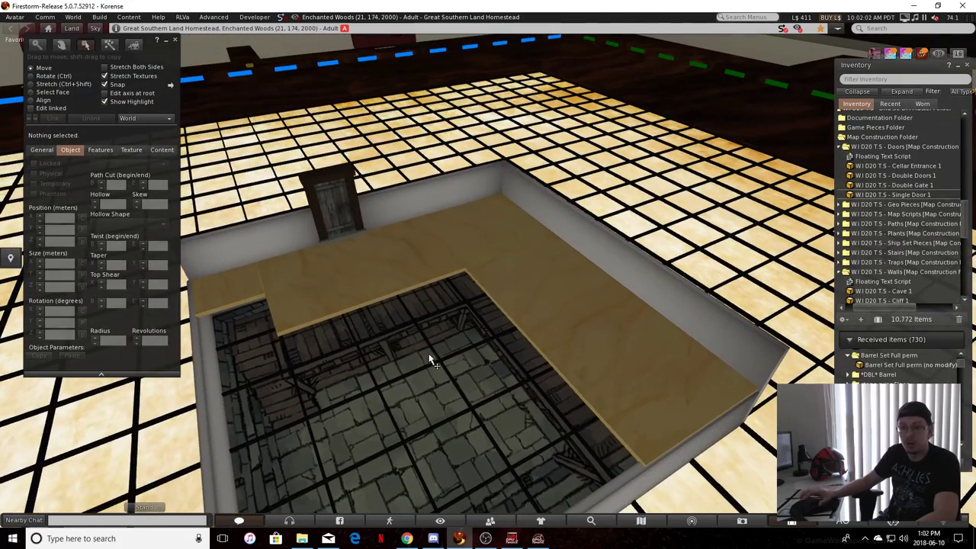
left_click_drag(456, 382, 623, 482, "alt")
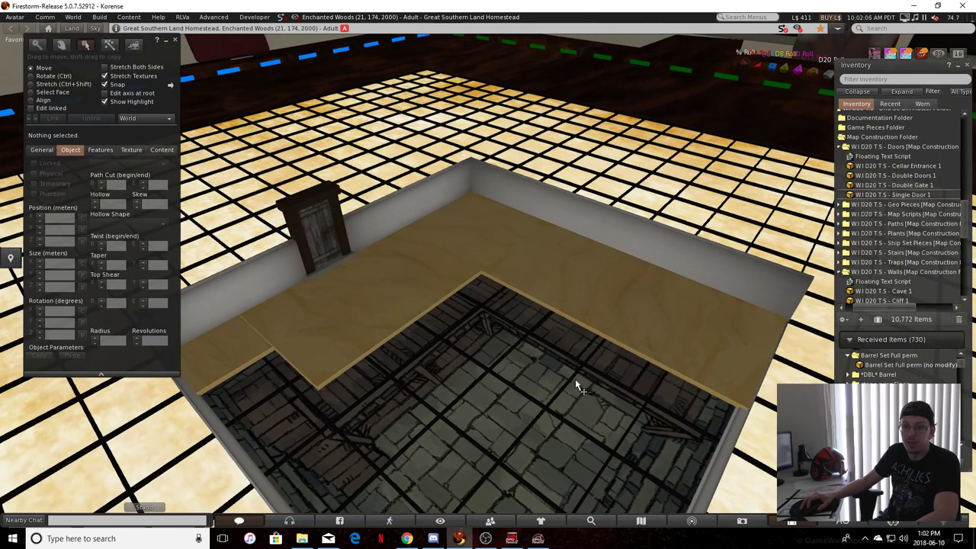
Select the small corner, long door-side and rotated wooden panels and link them into one object
left_click(243, 345)
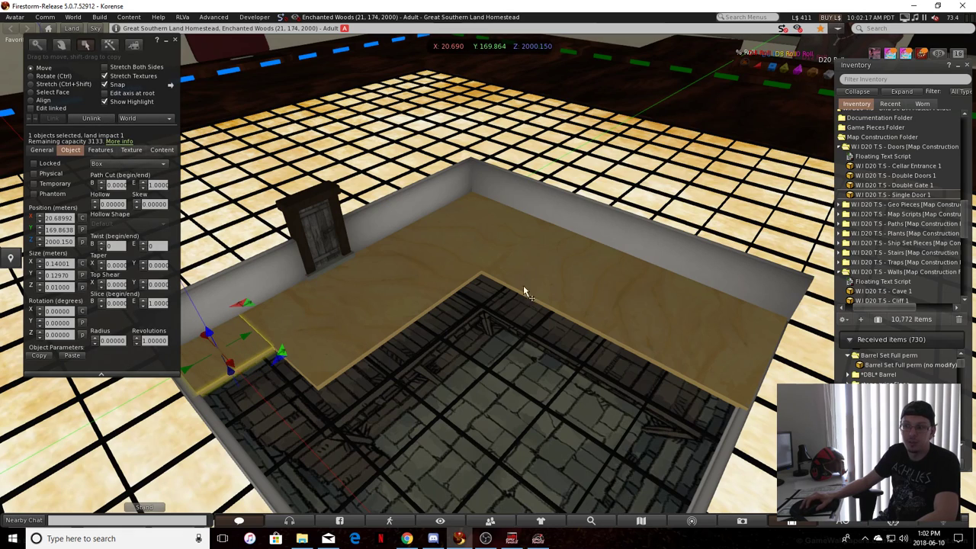
left_click(383, 311, "shift")
left_click(567, 280, "shift")
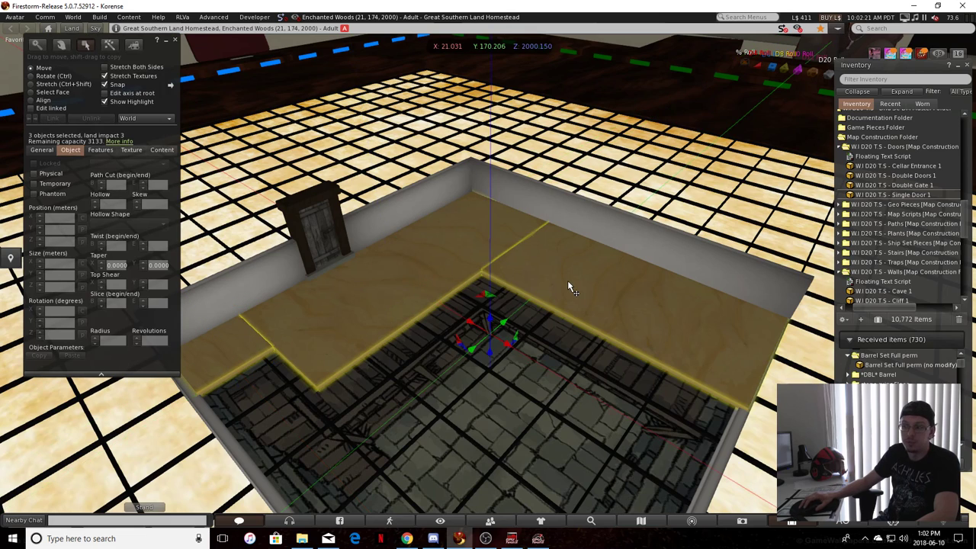
key("ctrl")
key("ctrl+l")
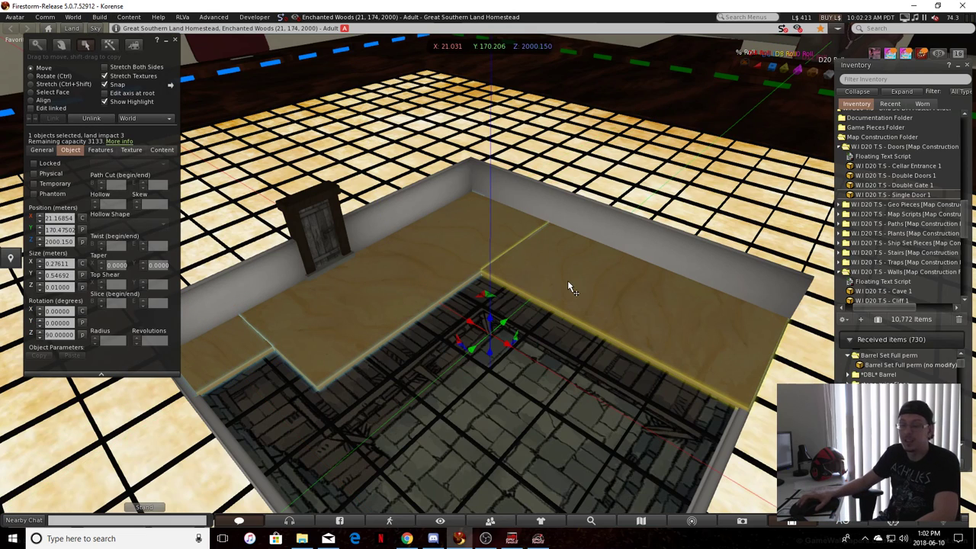
Select the six wall pieces around the room, leaving out the door, and link them into one object
left_click(213, 309)
left_click_drag(213, 309, 248, 275, "ctrl+alt")
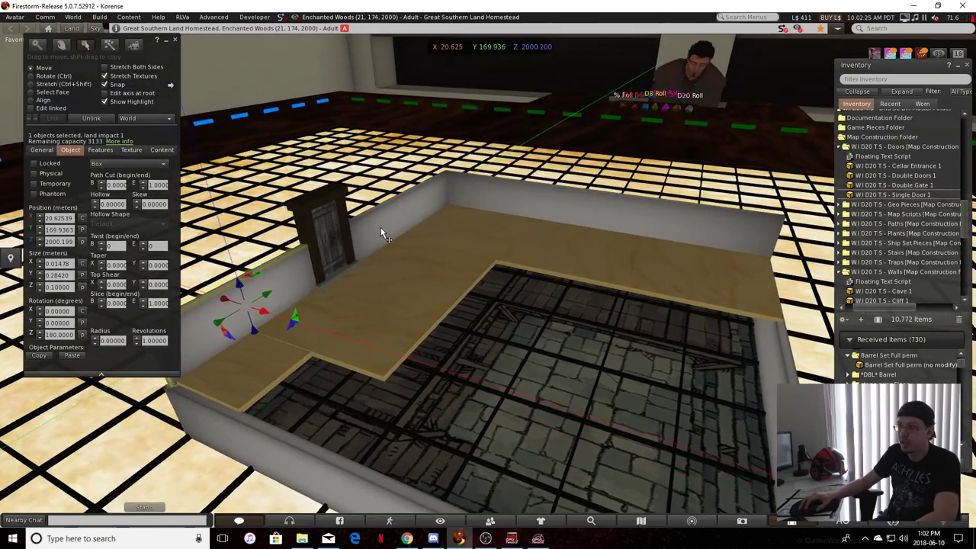
left_click(380, 228, "shift")
left_click(496, 191, "shift")
left_click_drag(526, 347, 599, 355, "ctrl+alt")
left_click(398, 403, "shift")
left_click_drag(488, 411, 567, 298, "ctrl+alt")
left_click(420, 435, "shift")
left_click(564, 288, "shift")
left_click(524, 282)
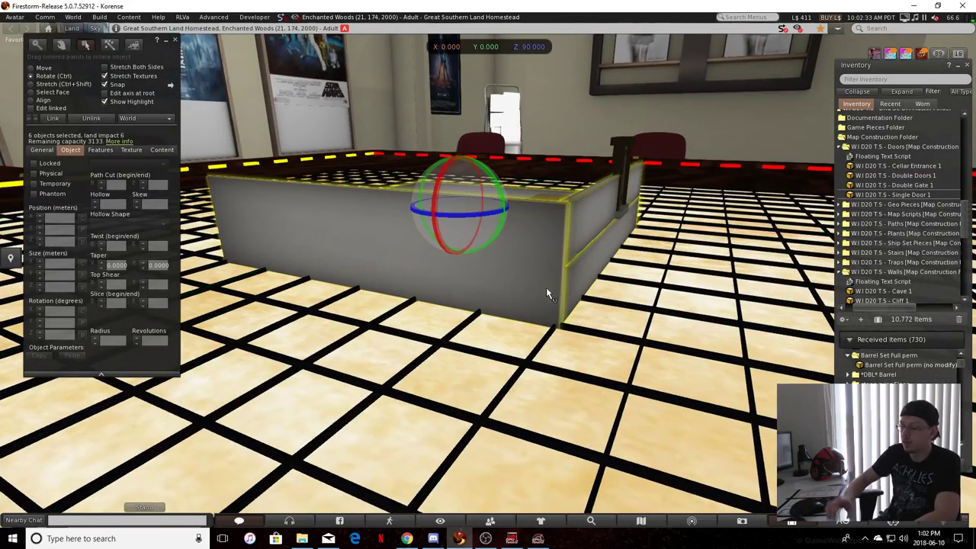
left_click_drag(561, 292, 420, 92, "ctrl+alt")
left_click_drag(430, 350, 405, 432, "ctrl+alt")
key("ctrl+z")
key("Escape")
right_click_drag(405, 431, 426, 433)
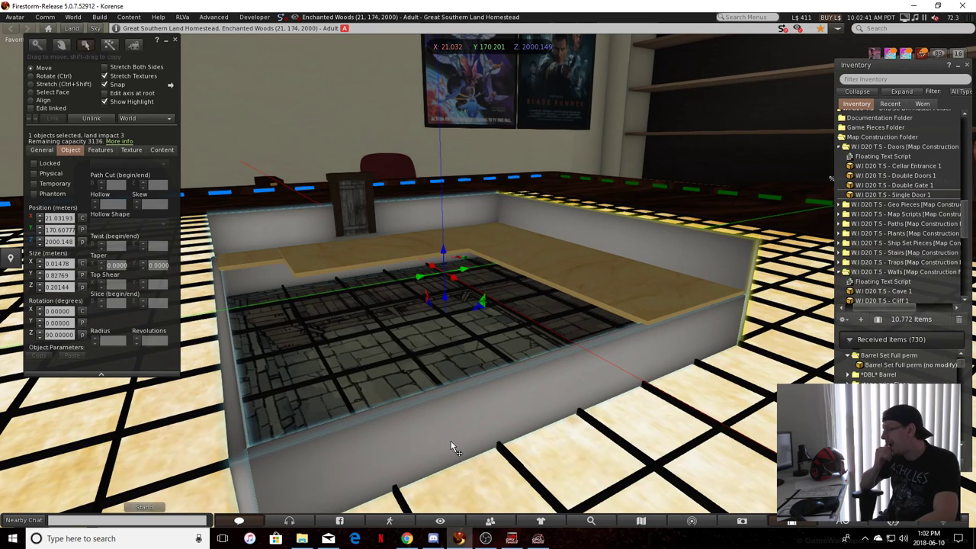
left_click_drag(453, 449, 163, 307, "ctrl+alt")
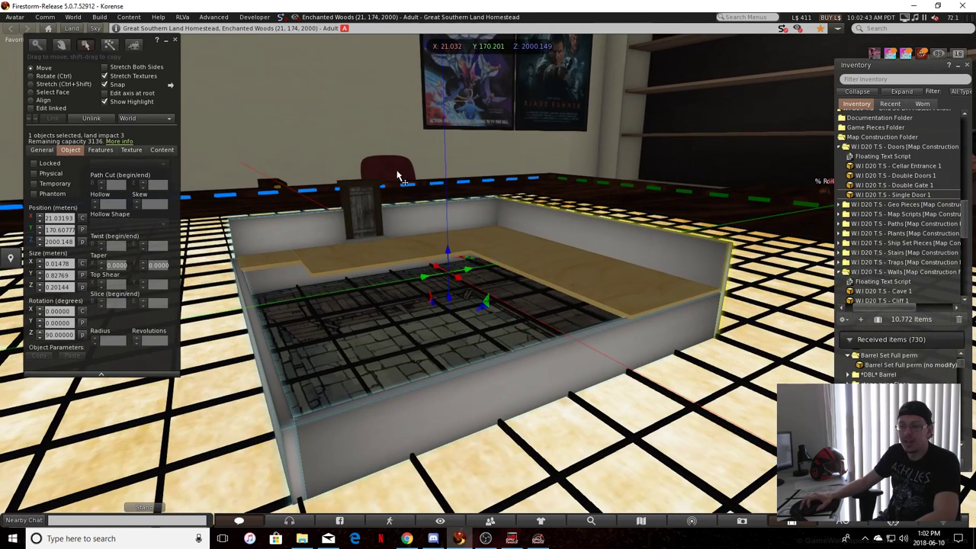
Open the Dungeon subfolder of the Textures Folder in the inventory and preview the Wall 1 and Wall 2 textures
scroll(934, 234, "down", 10)
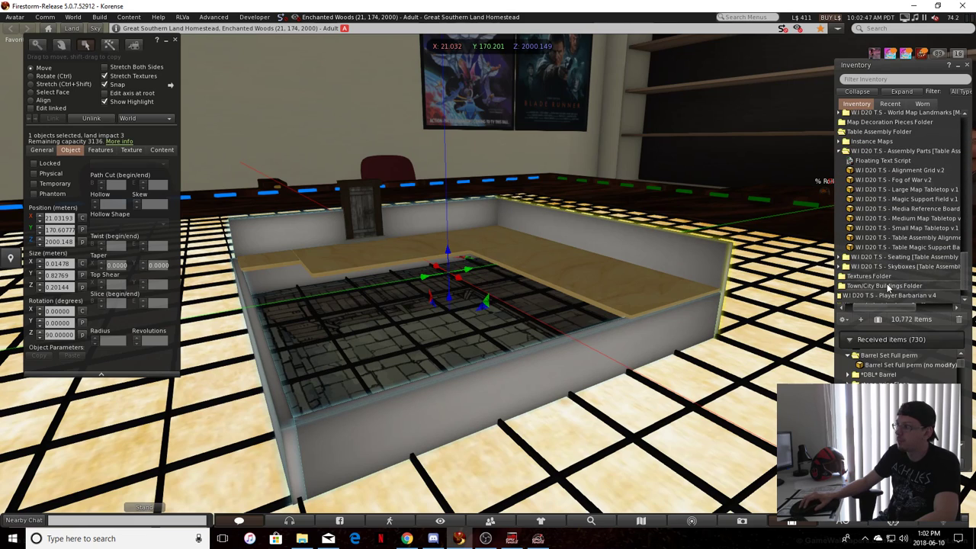
scroll(877, 279, "down", 2)
double_click(877, 252)
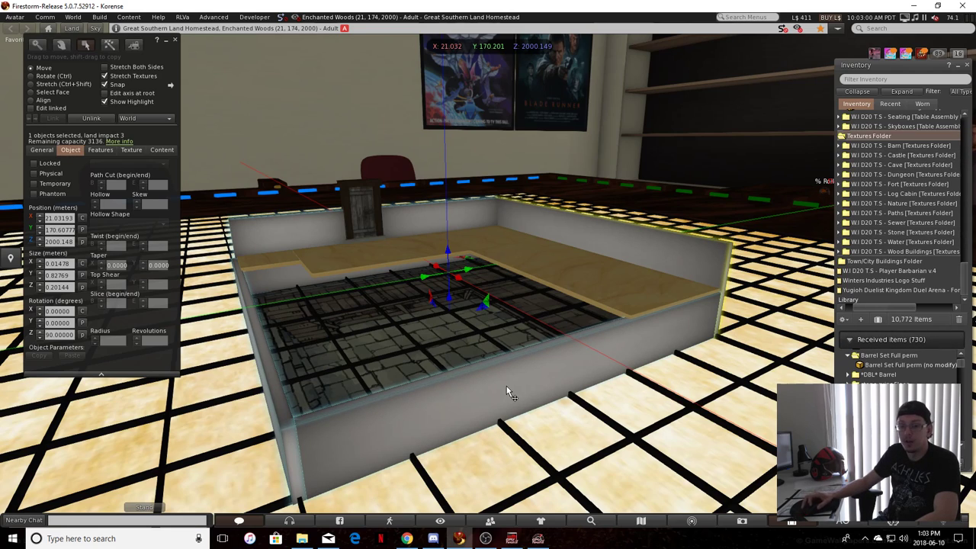
double_click(900, 175)
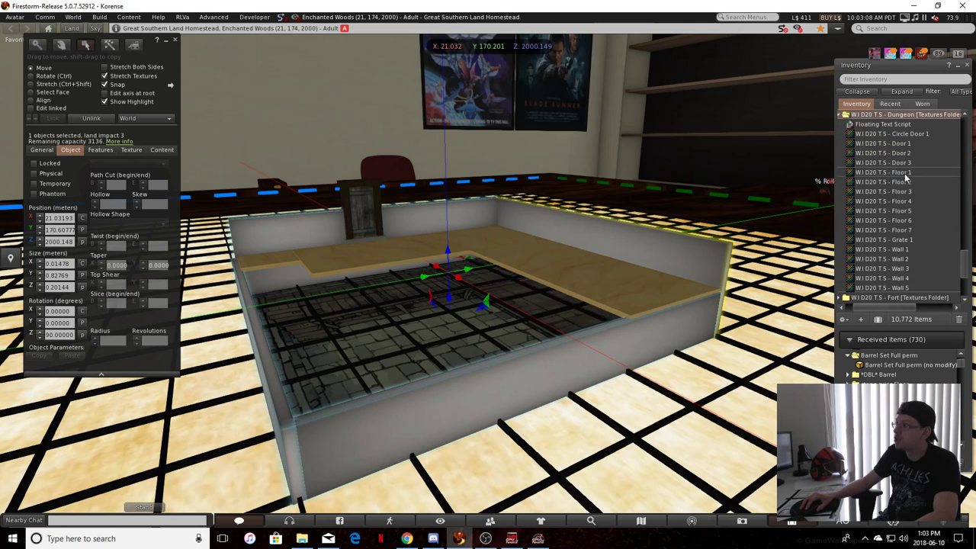
double_click(883, 250)
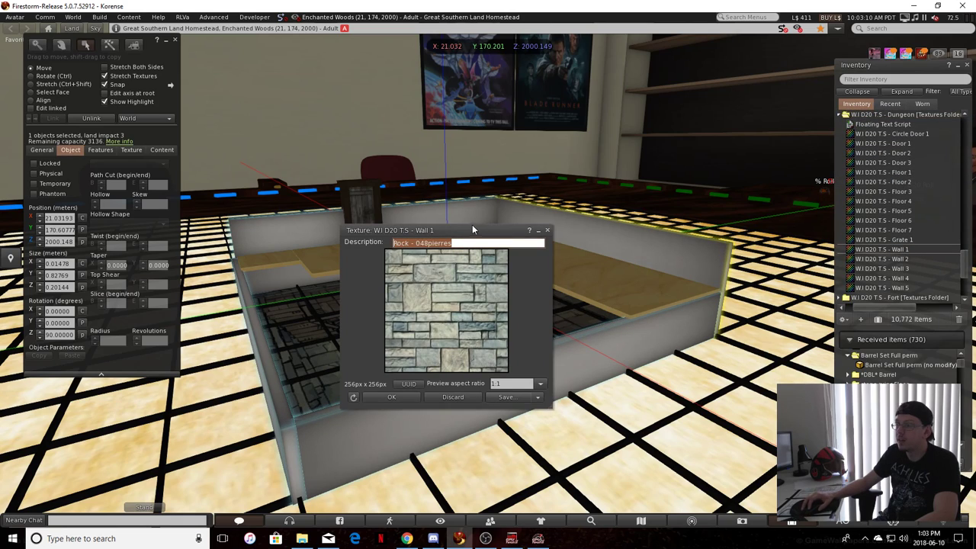
double_click(884, 258)
left_click(547, 230)
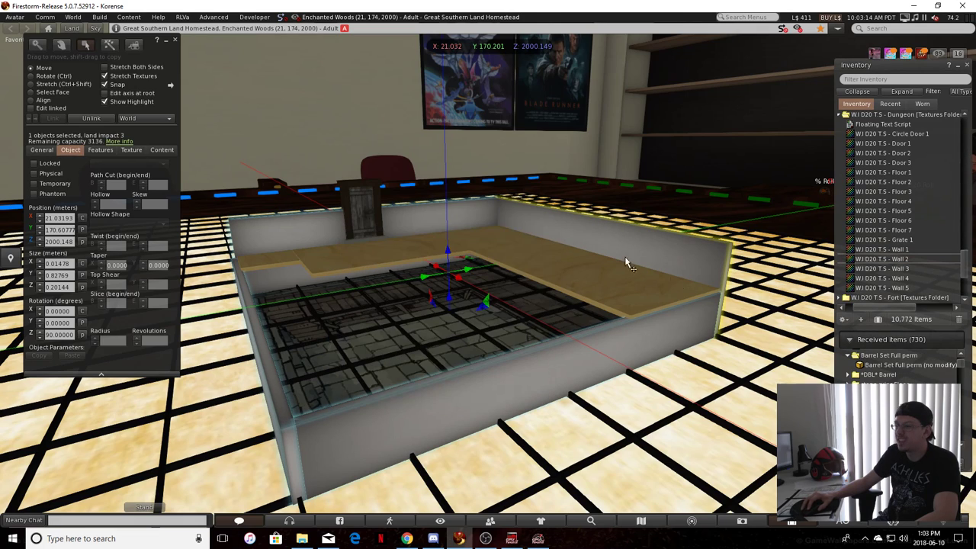
Preview the Wall 3, Wall 4 and Wall 5 textures from the Dungeon subfolder
double_click(883, 269)
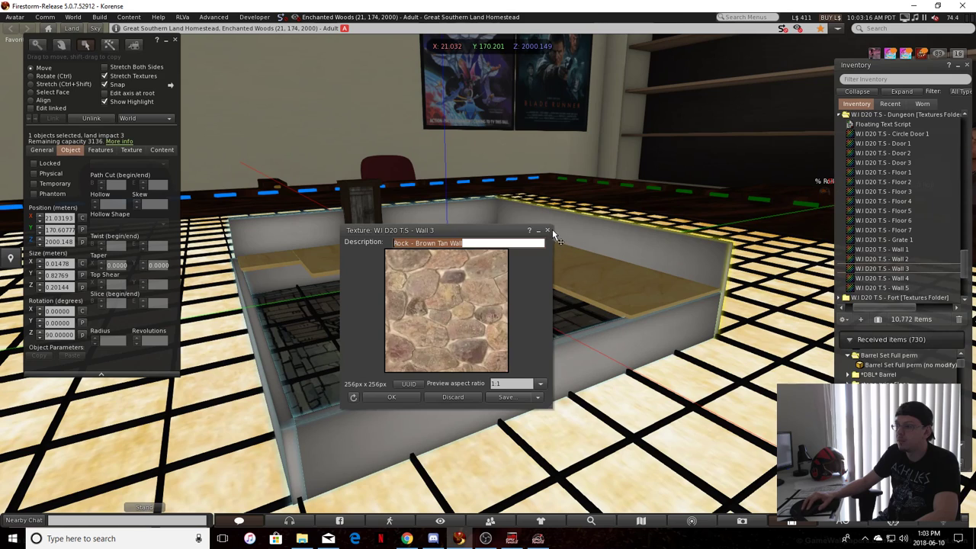
left_click(547, 230)
double_click(883, 278)
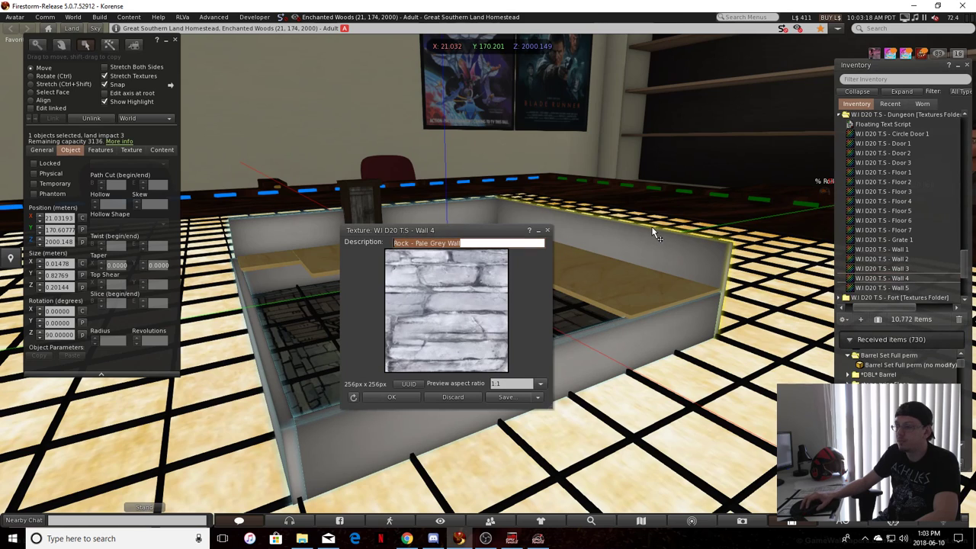
left_click(546, 230)
double_click(884, 288)
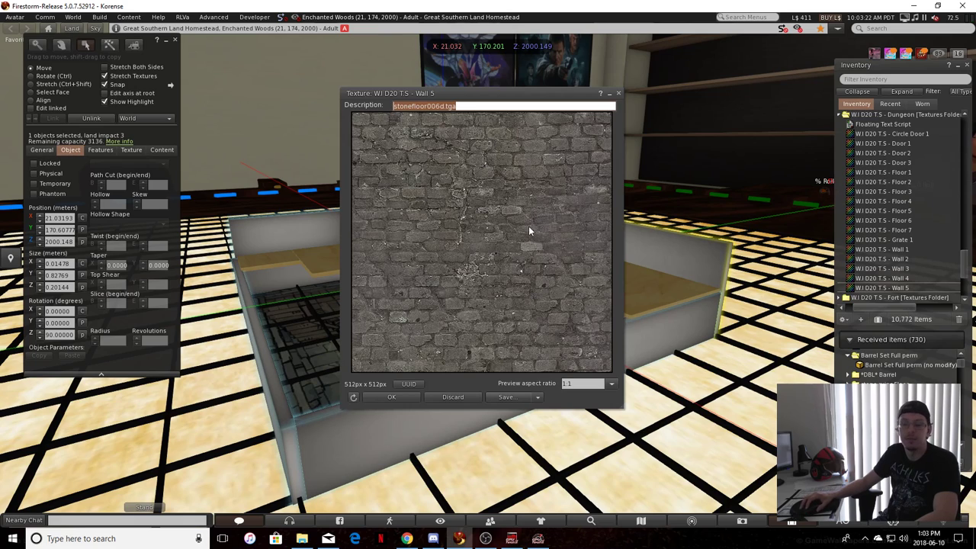
left_click(391, 397)
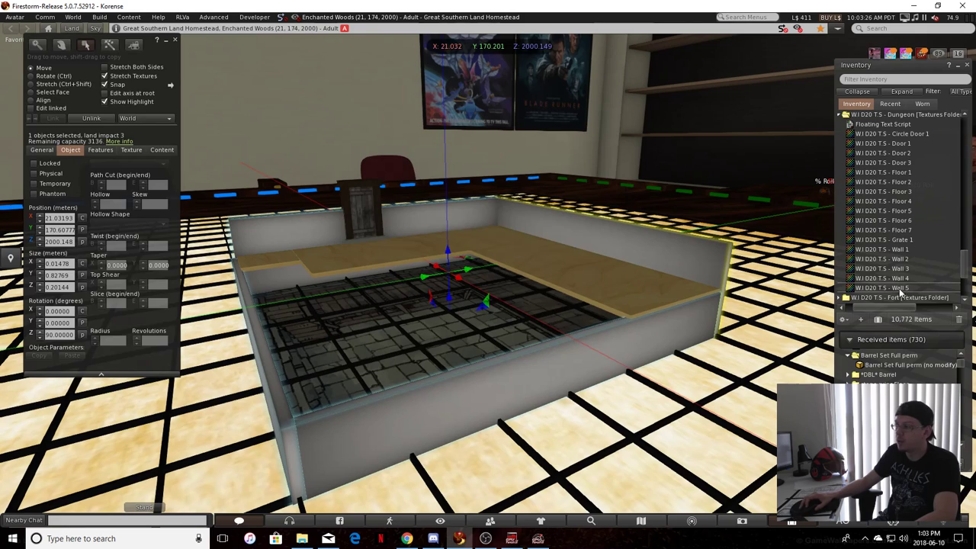
Open the texture picker for the linked walls and go to the top-level inventory folders
left_click_drag(901, 290, 865, 288)
left_click(132, 150)
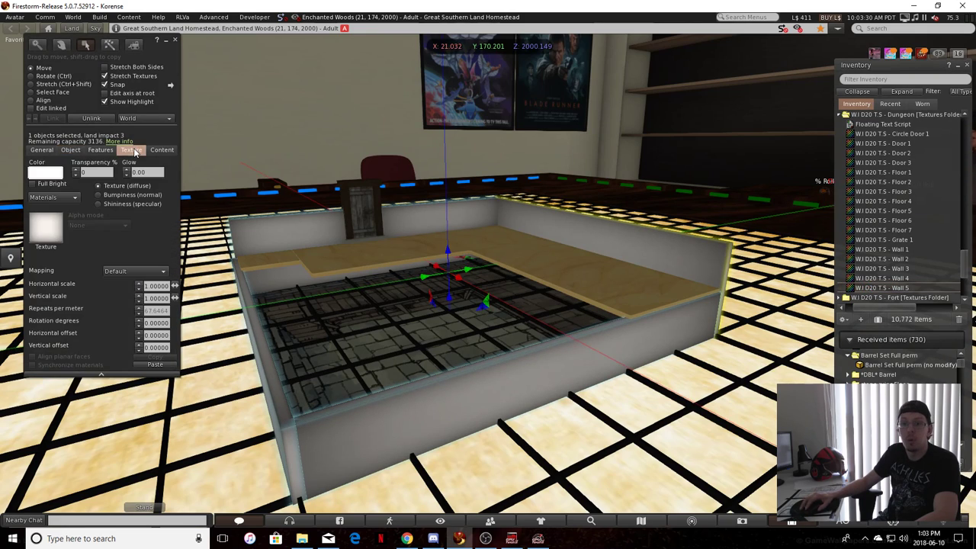
left_click(887, 289)
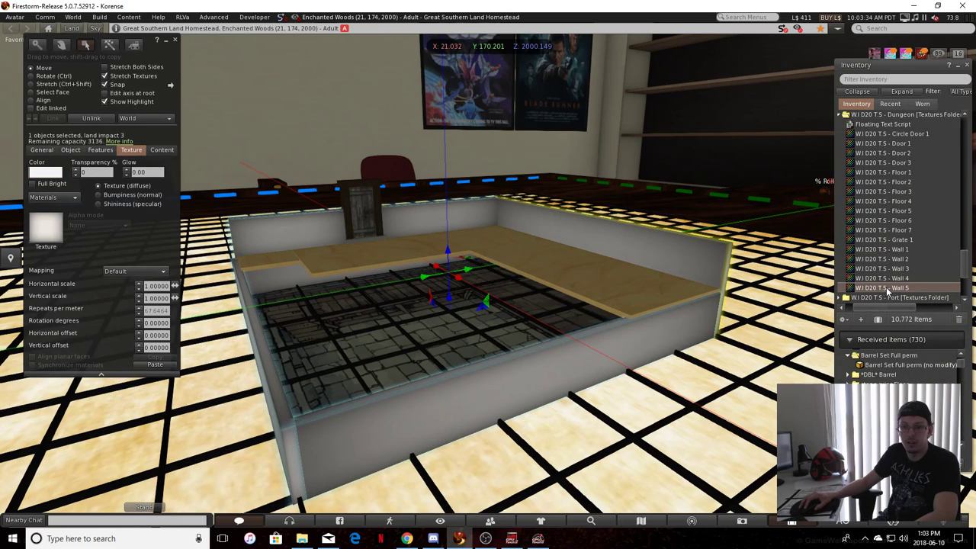
mouse_move(886, 289)
left_mouse_down()
mouse_move(428, 269)
mouse_move(49, 223)
mouse_move(341, 221)
mouse_move(886, 287)
left_mouse_up()
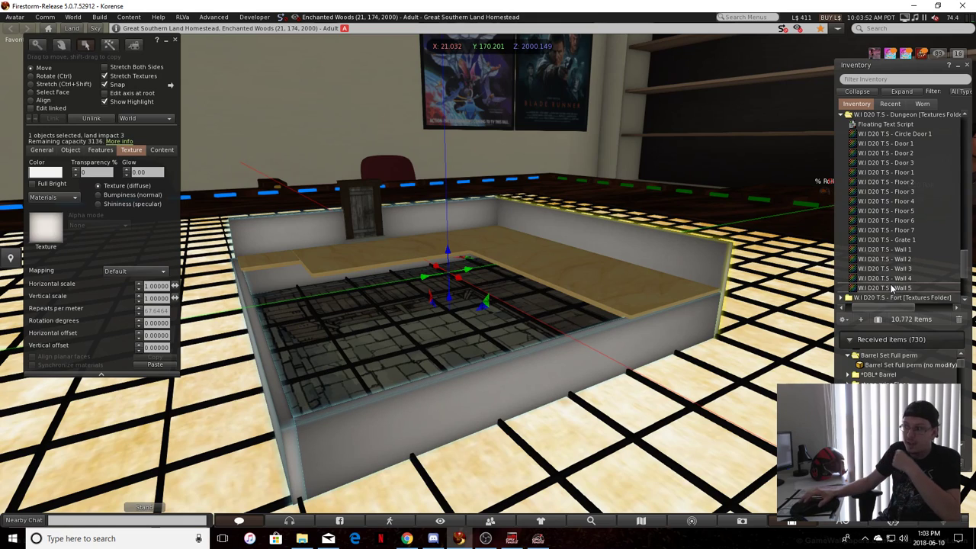
left_click(47, 233)
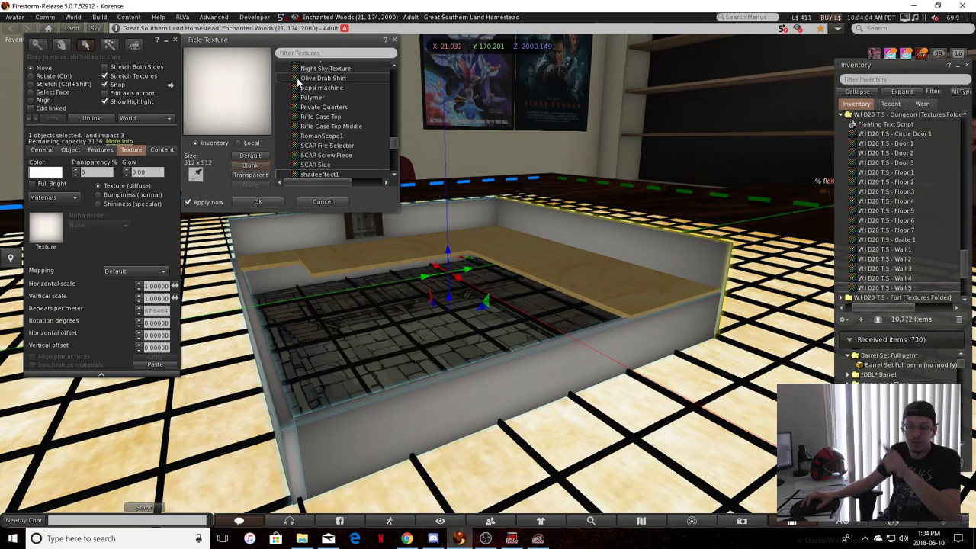
scroll(356, 116, "down", 5)
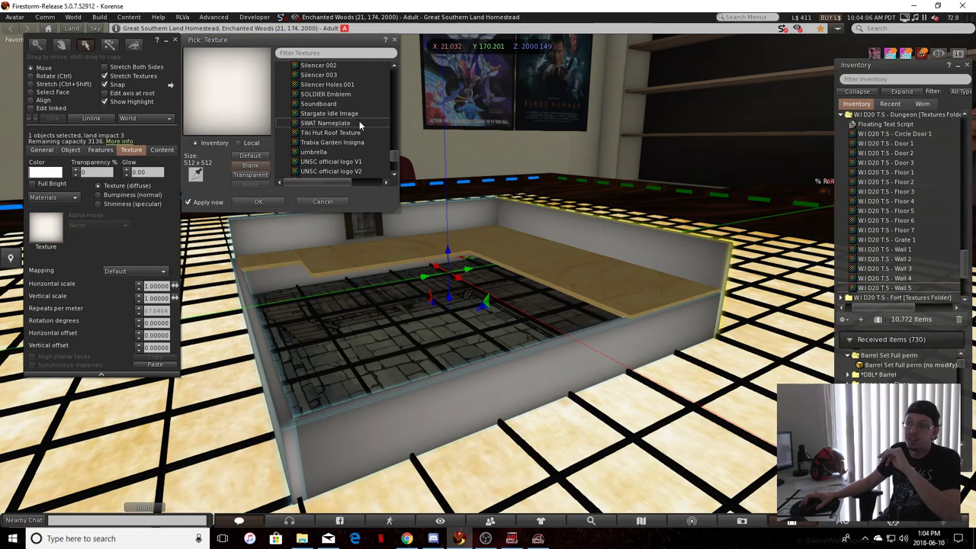
left_click_drag(393, 161, 387, 87)
scroll(341, 120, "up", 5)
double_click(324, 132)
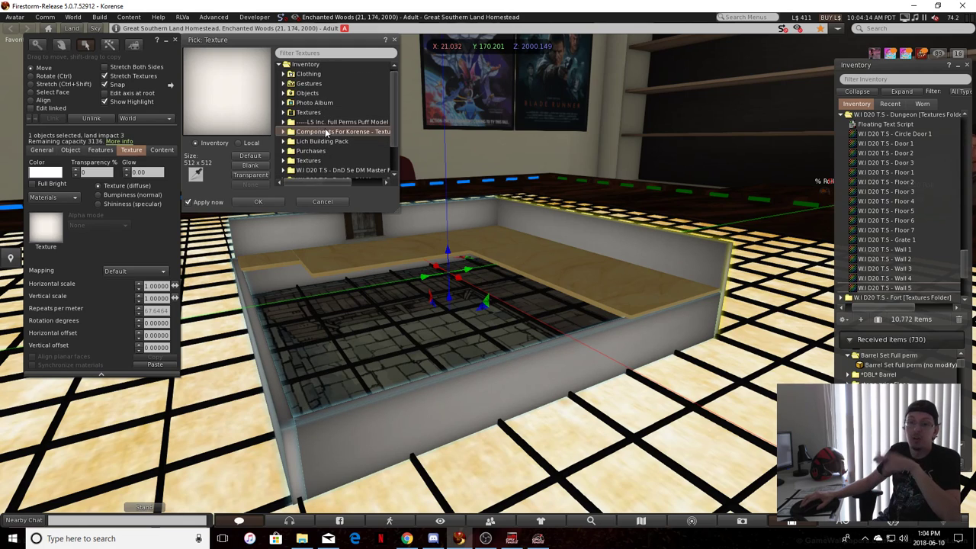
scroll(332, 136, "down", 3)
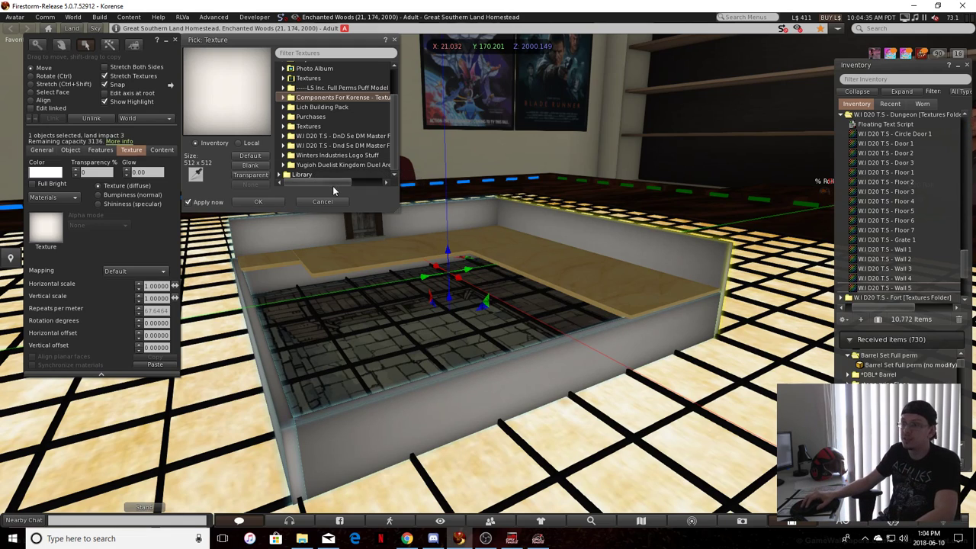
Apply the Wall 5 texture from the Dungeon subfolder of the DnD 5e DM Master folder's Textures Folder to the linked walls
double_click(323, 136)
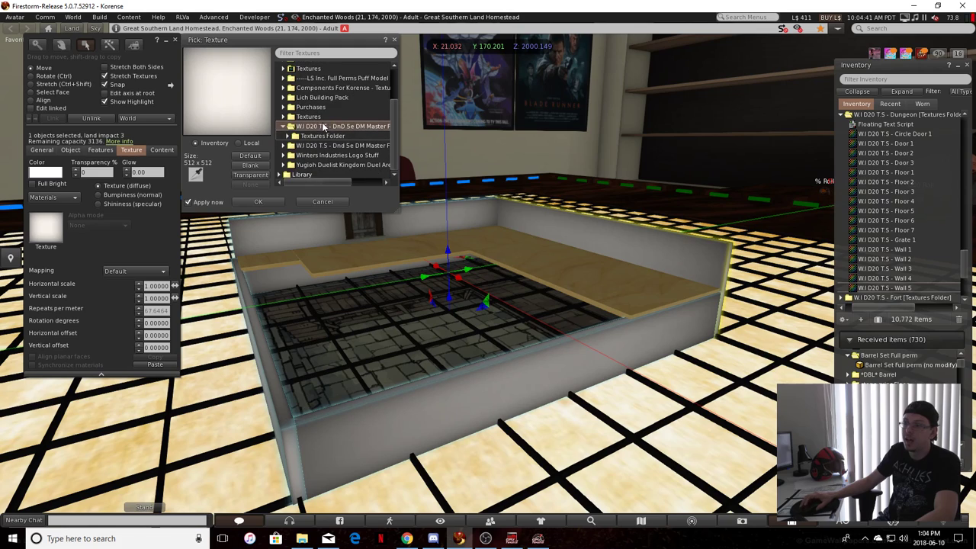
double_click(323, 135)
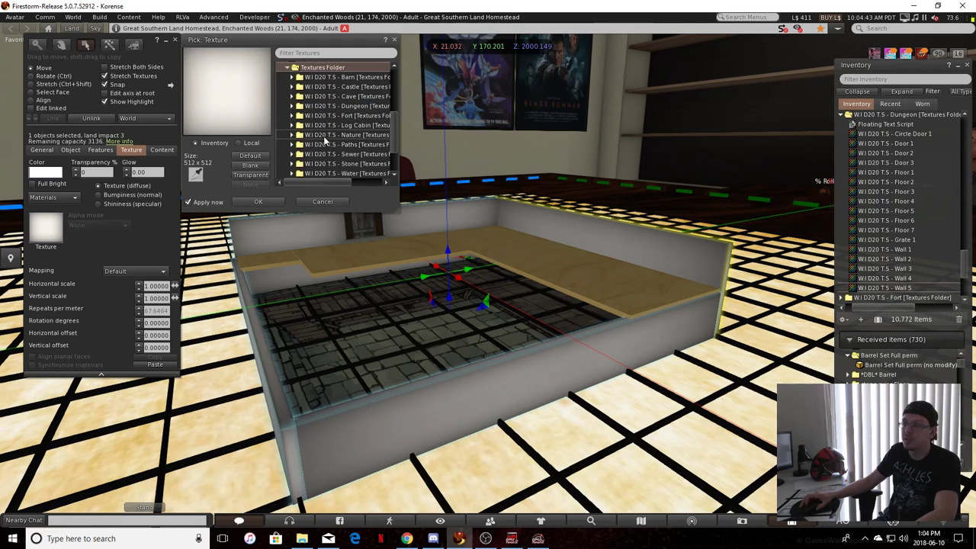
scroll(328, 130, "down", 2)
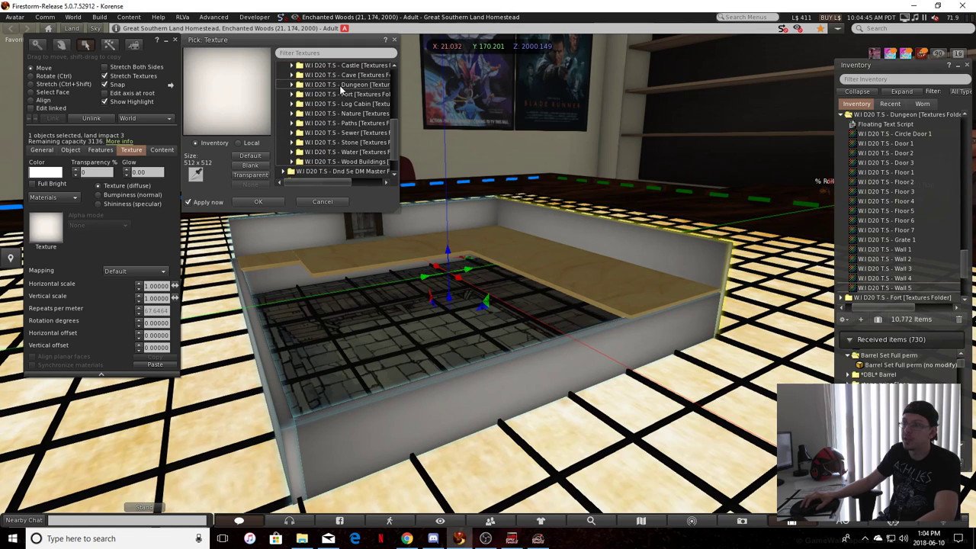
double_click(341, 85)
scroll(338, 102, "down", 4)
left_click(345, 138)
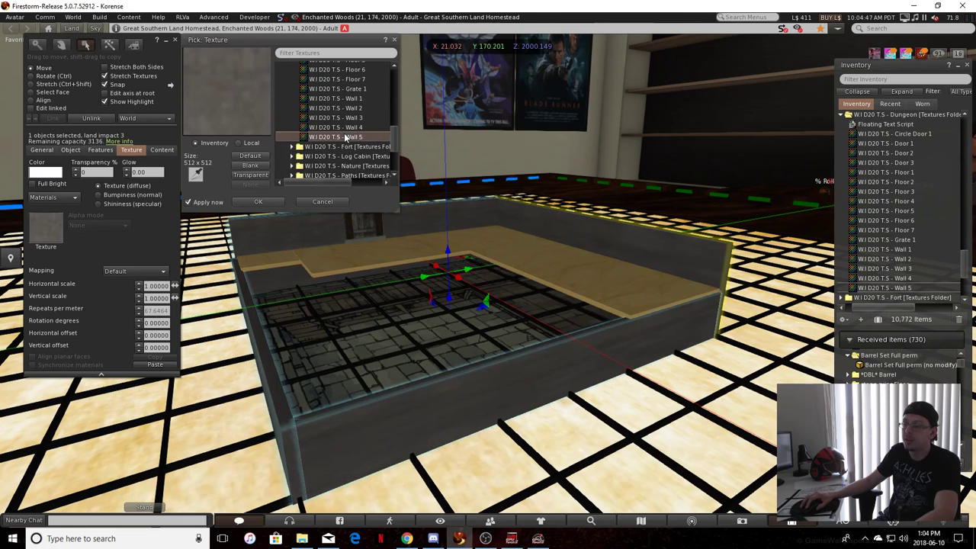
left_click(259, 202)
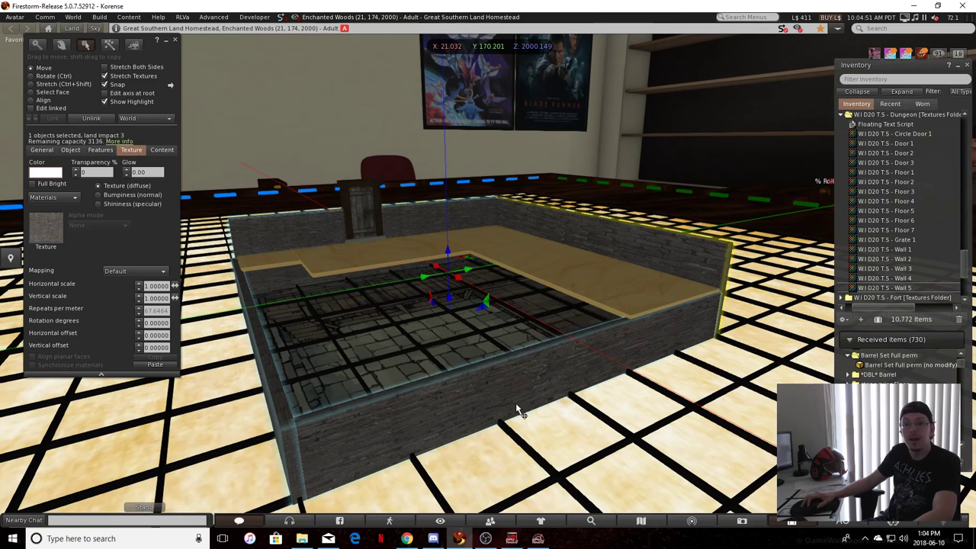
Assign Wall 5 directly from the inventory to the linked walls' texture swatch, and deselect the walls
key("ctrl+b")
key("ctrl+b")
left_click(453, 418)
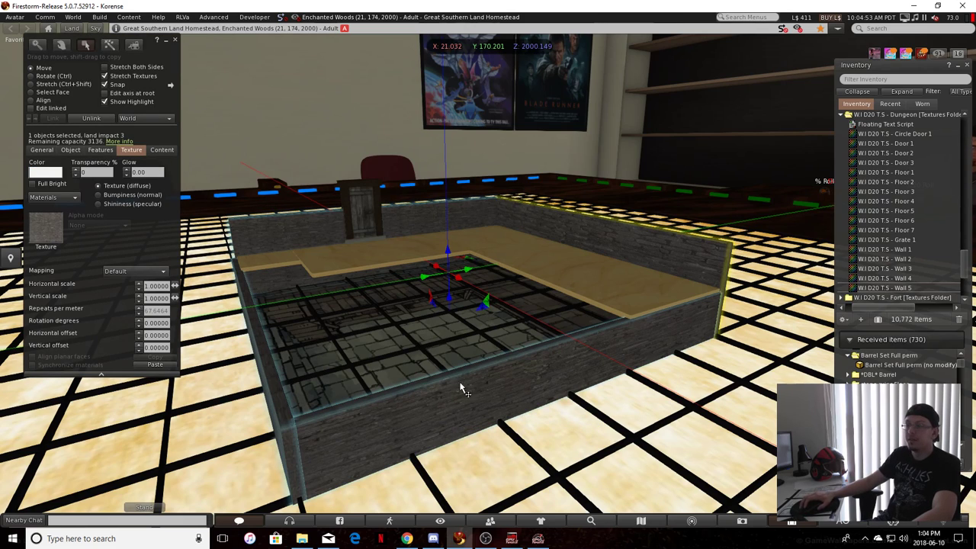
left_click(883, 290)
left_click_drag(882, 291, 44, 228)
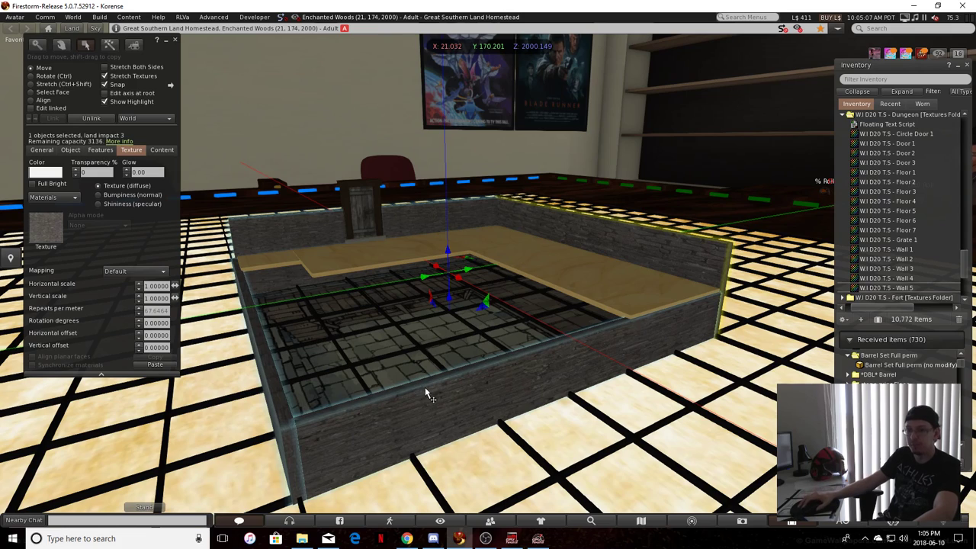
key("Escape")
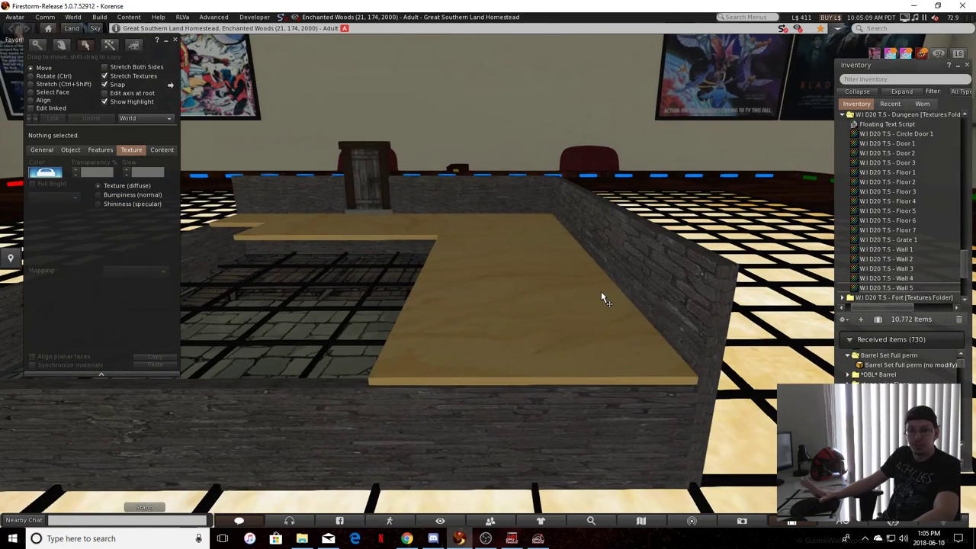
Select the linked walls, change their texture mapping to Planar, and deselect them to view the stonework
left_click_drag(600, 291, 627, 290, "alt")
left_click(658, 232)
left_click_drag(640, 257, 246, 263, "alt")
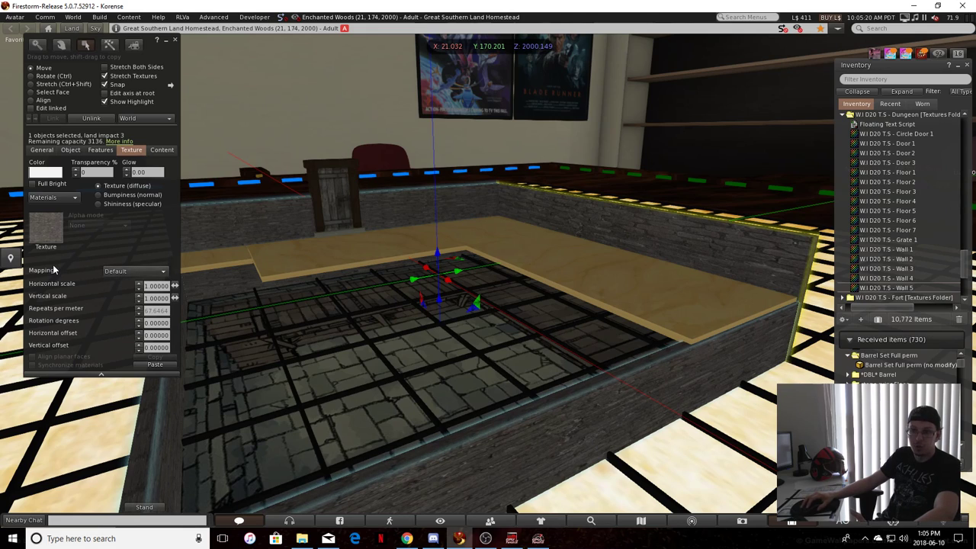
left_click(123, 273)
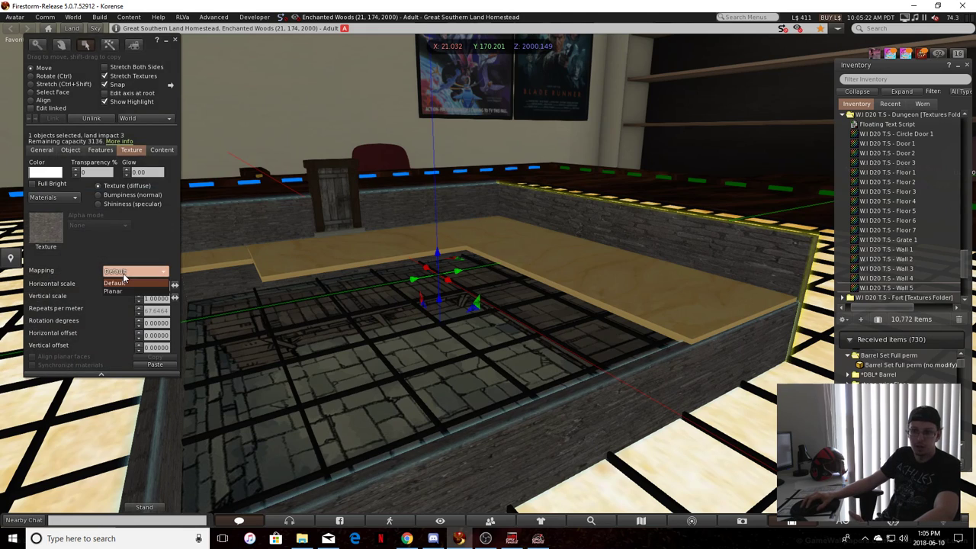
left_click(115, 291)
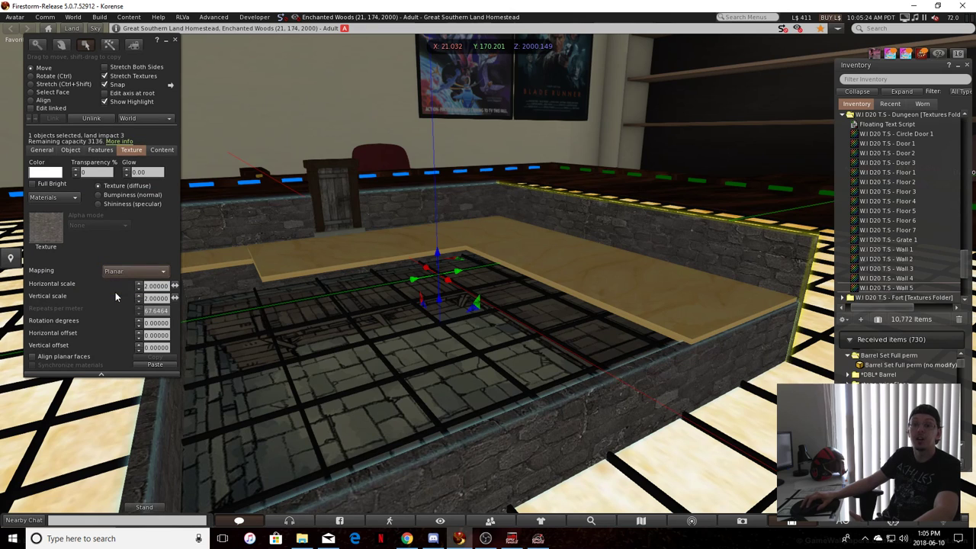
left_click(616, 370)
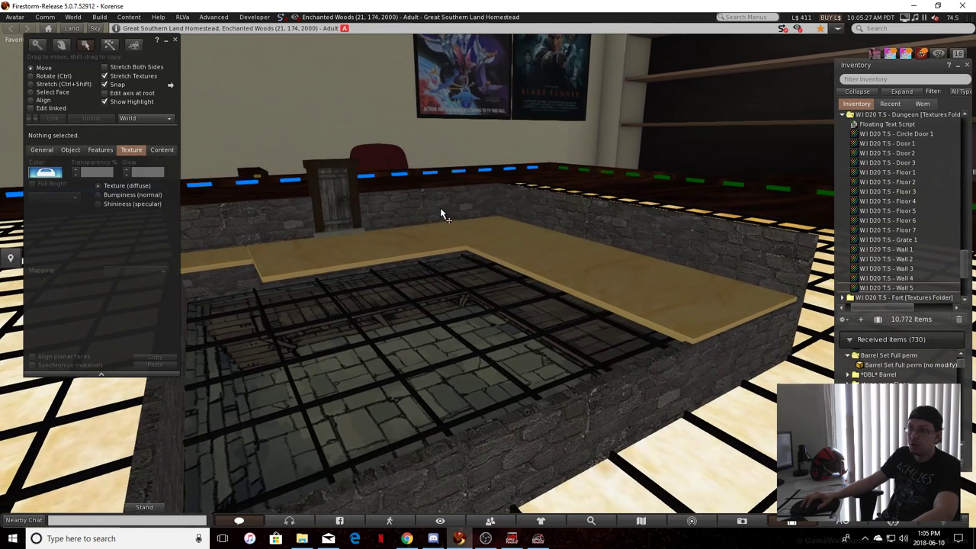
Reselect the linked walls and enable Align planar faces for their texture
left_click(440, 209)
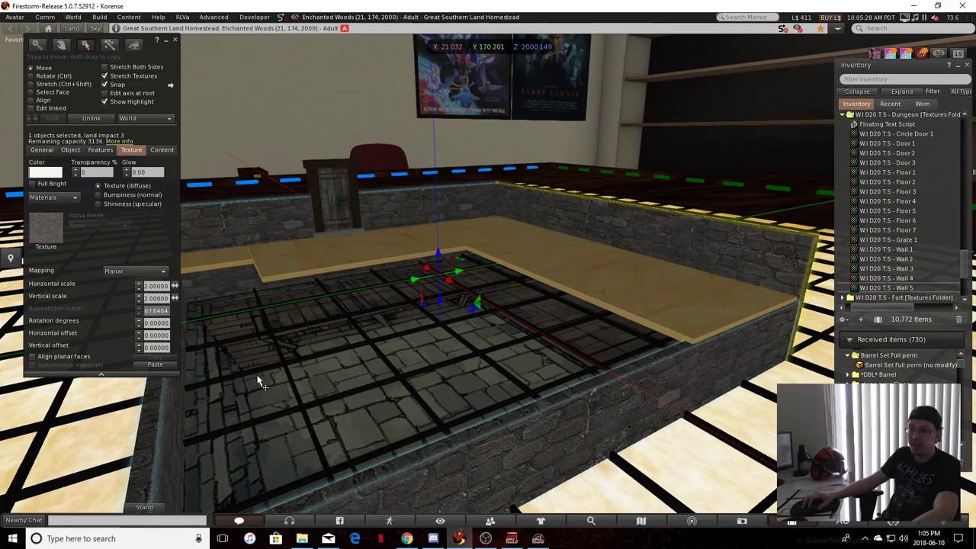
key("ctrl+alt+Up")
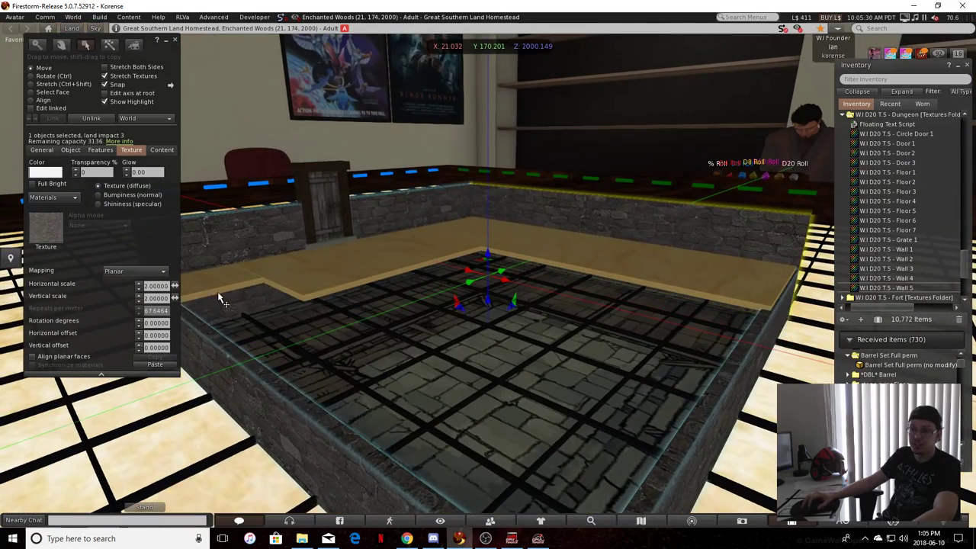
key("alt+Left")
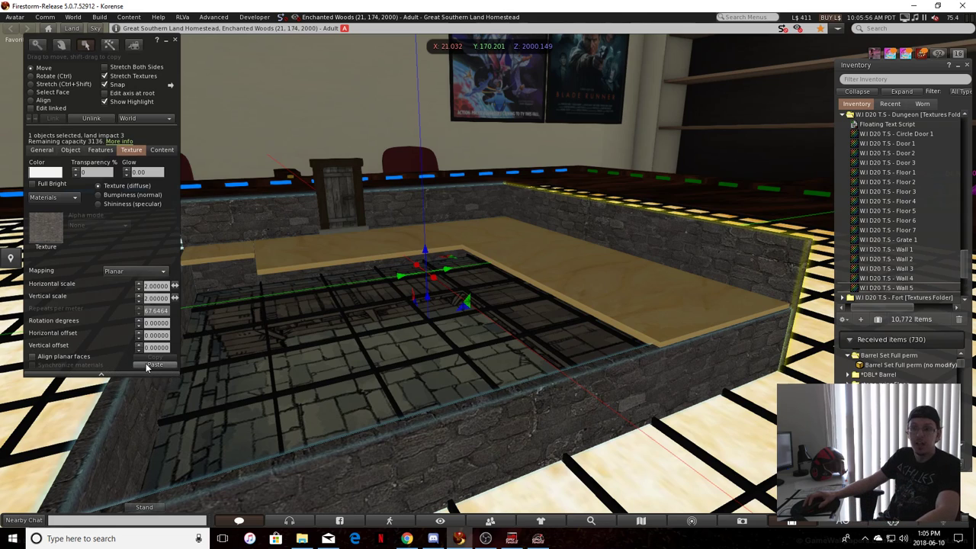
left_click(54, 355)
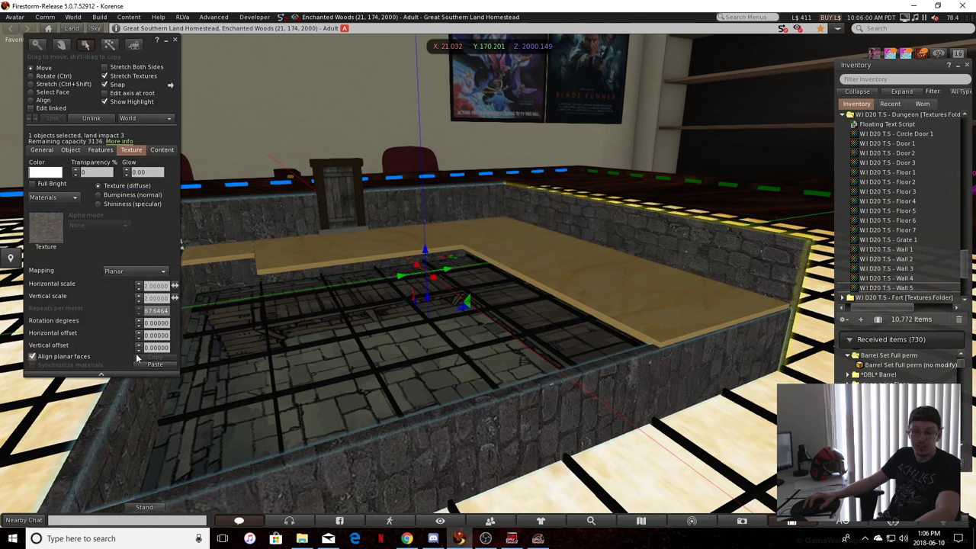
Try a texture rotation of 90 degrees on the linked walls and reset it to 0
left_click(155, 322)
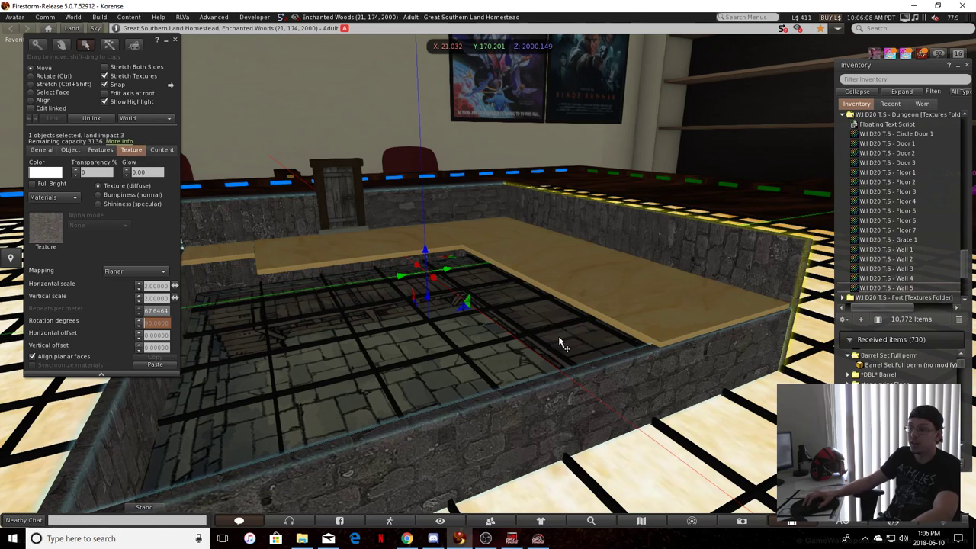
type("0")
key("Return")
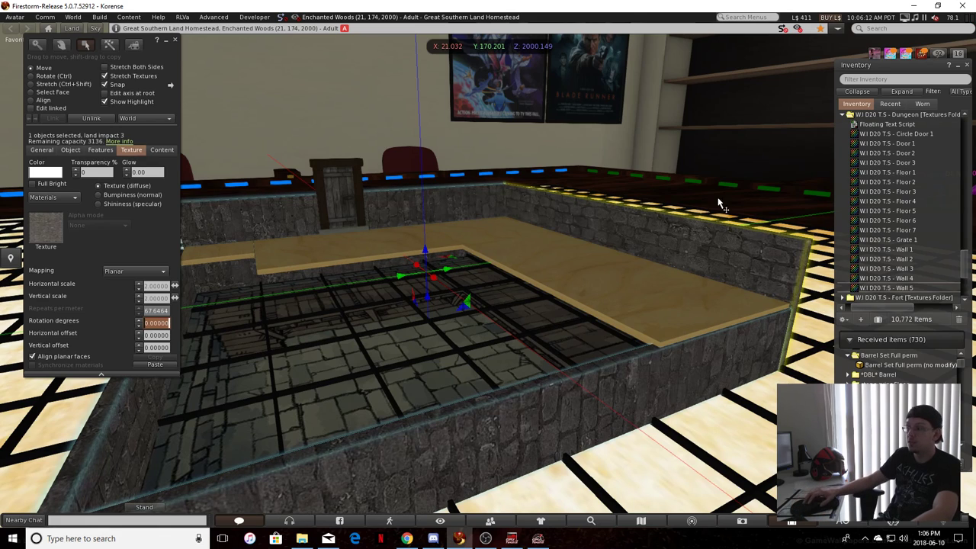
Switch Align planar faces off and back on for the walls, and inspect the stone direction on the room's inner faces
left_click(53, 359)
left_click(54, 360)
left_click_drag(440, 333, 564, 392)
left_click_drag(564, 393, 317, 249, "alt")
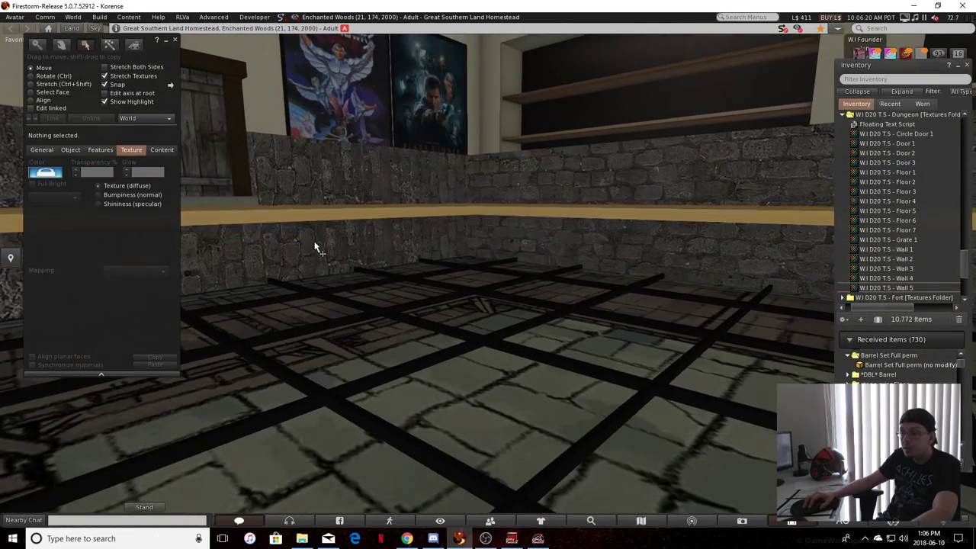
Reselect the linked walls, test the 90-degree texture rotation again, and return the rotation to 0
left_click(317, 249)
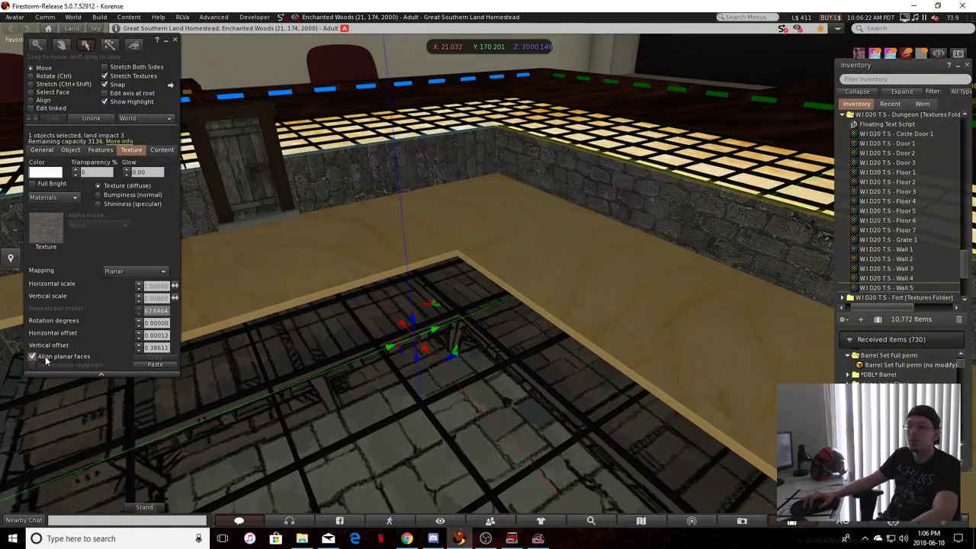
left_click(157, 323)
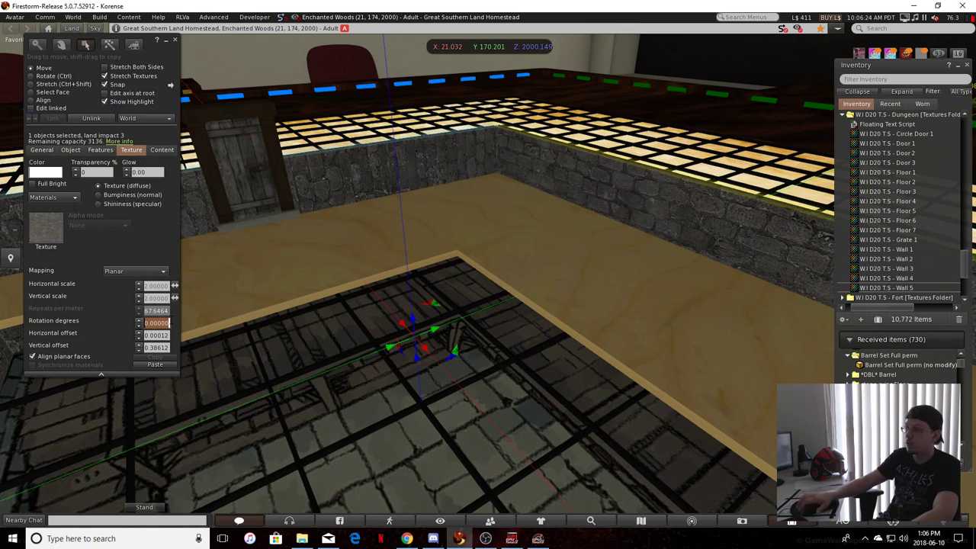
key("BackSpace")
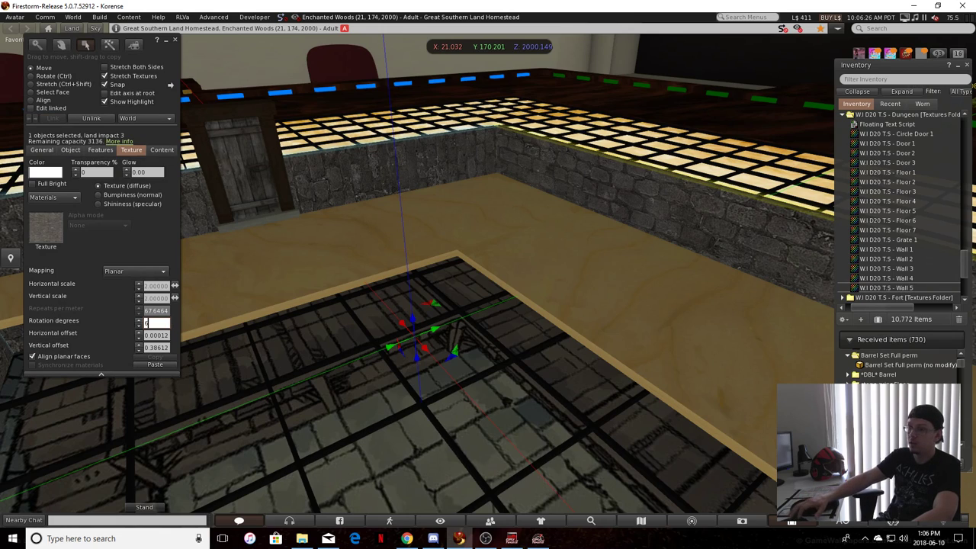
type("0")
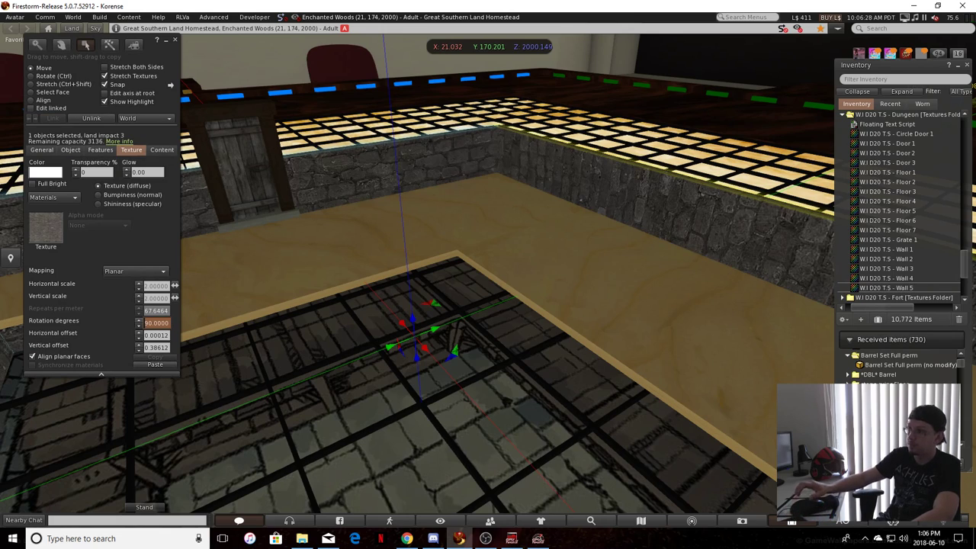
key("Return")
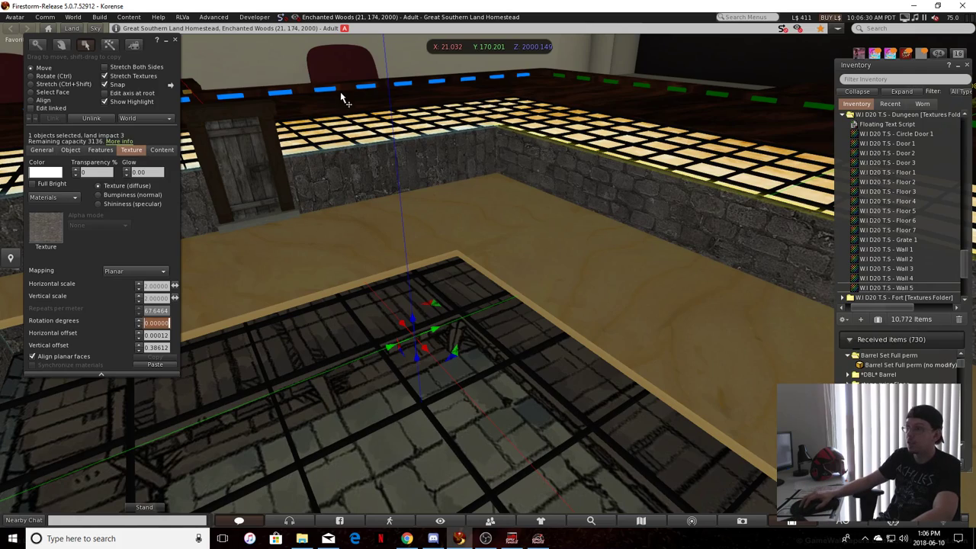
Select the inner wall faces on both sides of the door and set their texture rotation to 0 degrees
left_click(410, 175)
left_click_drag(412, 181, 206, 219, "ctrl+alt")
left_click(41, 93)
left_click(439, 208)
left_click_drag(438, 208, 239, 233, "ctrl+alt")
left_click(240, 233, "shift")
left_click_drag(306, 218, 263, 275, "ctrl+alt")
left_click(264, 271, "shift")
left_click_drag(457, 262, 770, 305, "ctrl+alt")
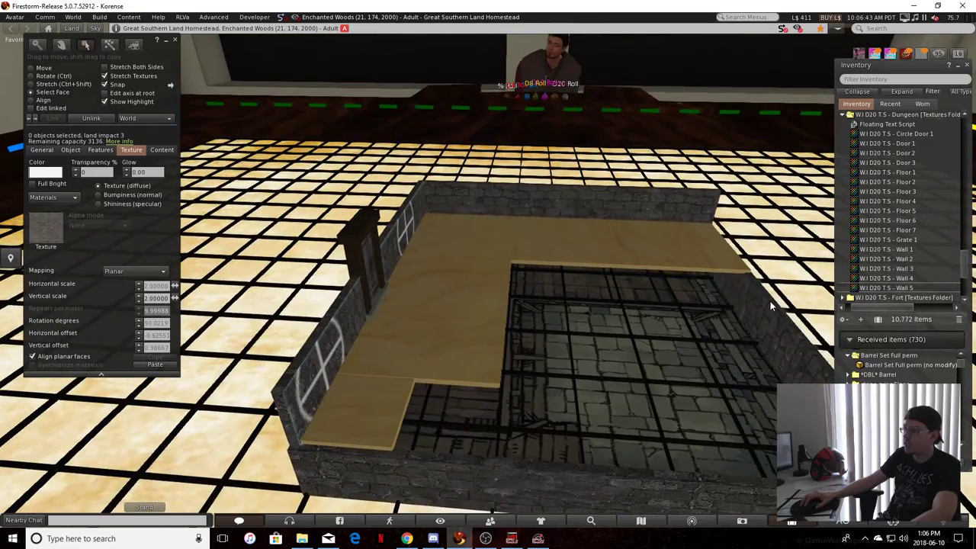
left_click_drag(707, 426, 103, 376, "ctrl+alt")
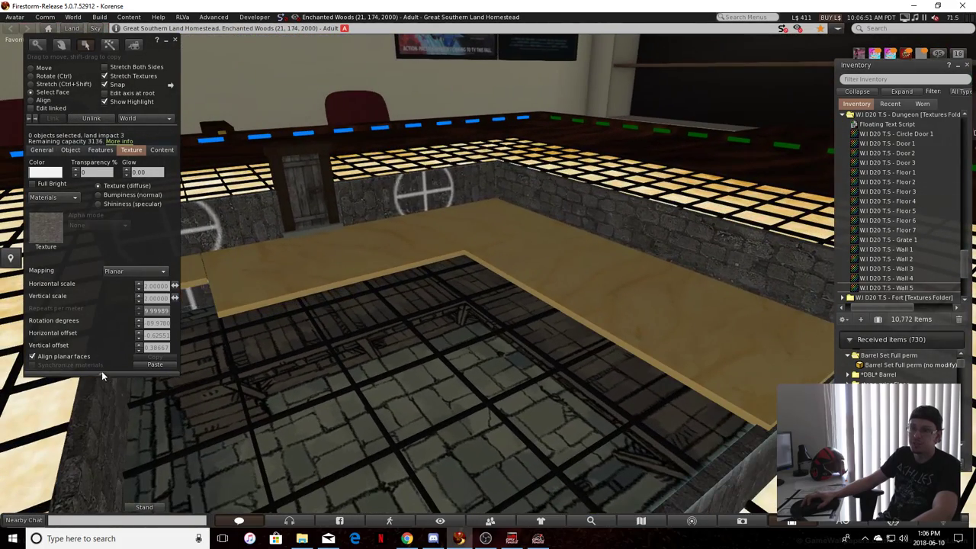
left_click(150, 322)
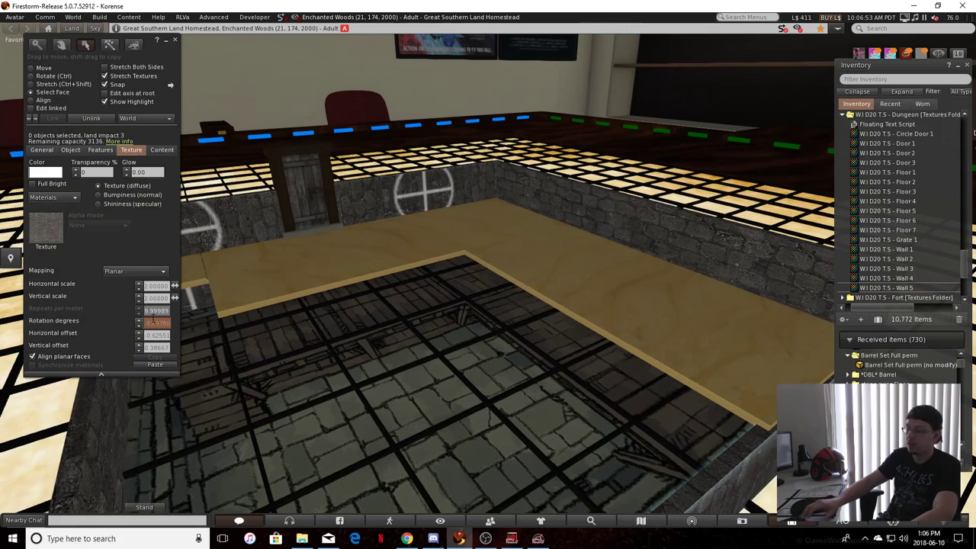
type("0")
key("Return")
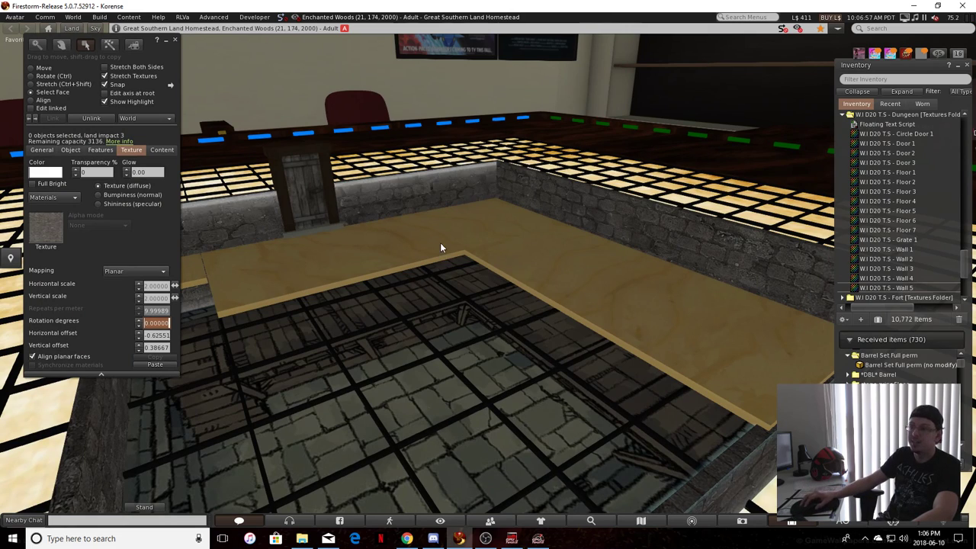
left_click(421, 101)
left_click_drag(556, 229, 744, 275, "ctrl+alt")
left_click_drag(573, 379, 318, 276, "ctrl+alt")
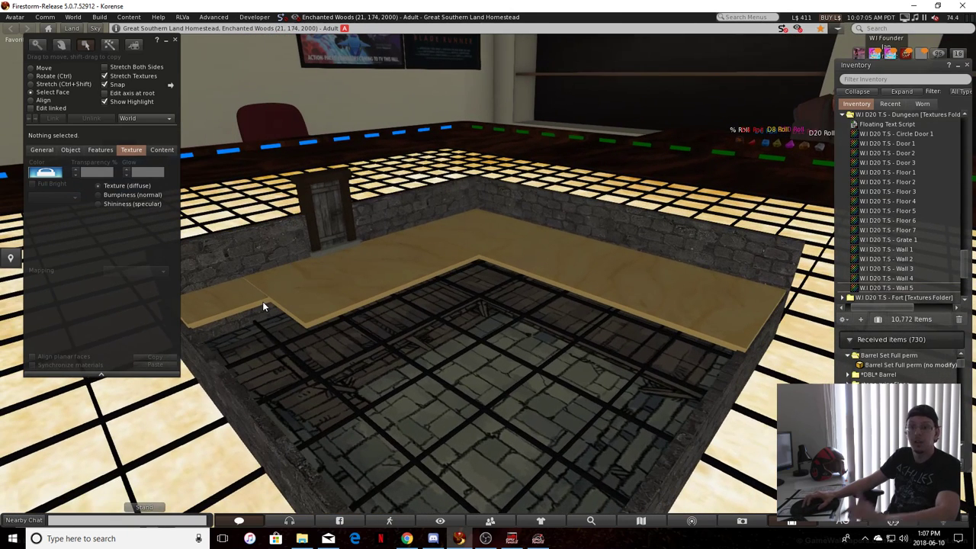
Edit the linked raised floor panels and try the Dirty Wood Floor 1 texture from the Log Cabin textures folder on them
right_click(215, 303)
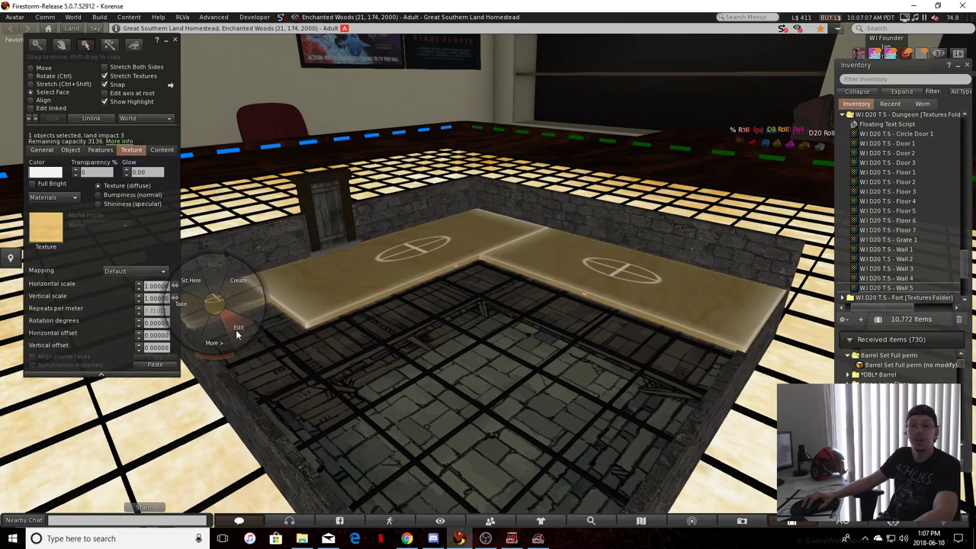
left_click(235, 330)
mouse_move(403, 324)
left_mouse_down("ctrl+alt")
mouse_move(405, 306)
mouse_move(392, 302)
mouse_move(389, 327)
left_mouse_up("ctrl+alt")
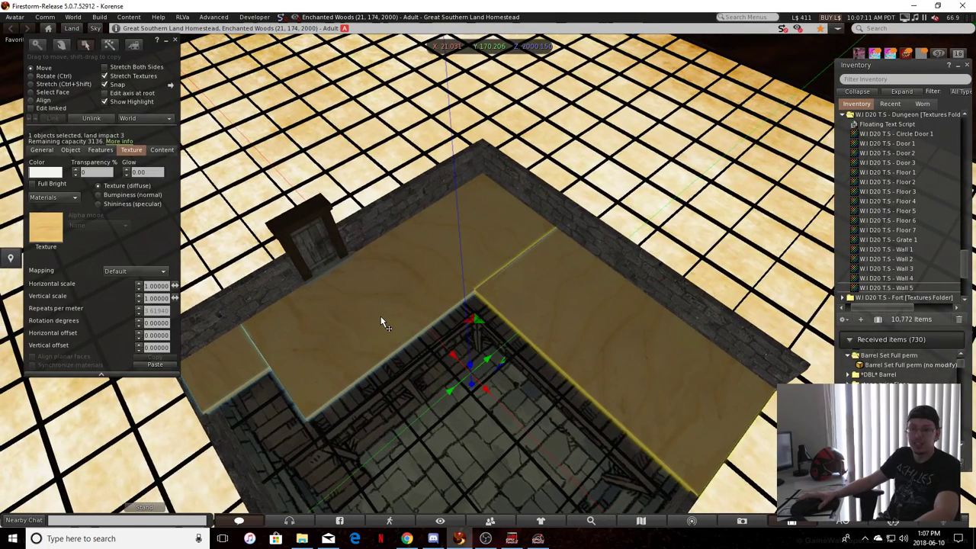
scroll(903, 234, "up", 3)
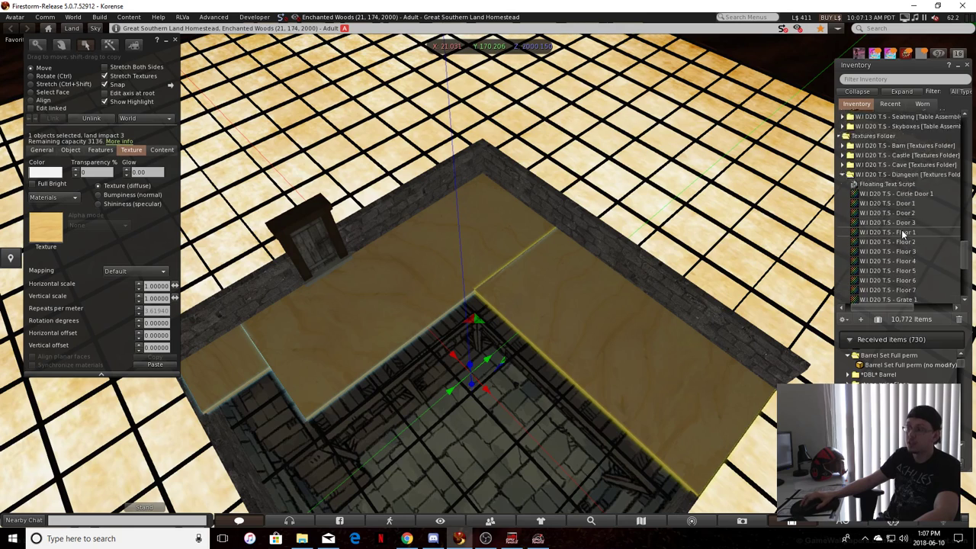
scroll(902, 234, "up", 8)
scroll(902, 240, "down", 4)
double_click(874, 217)
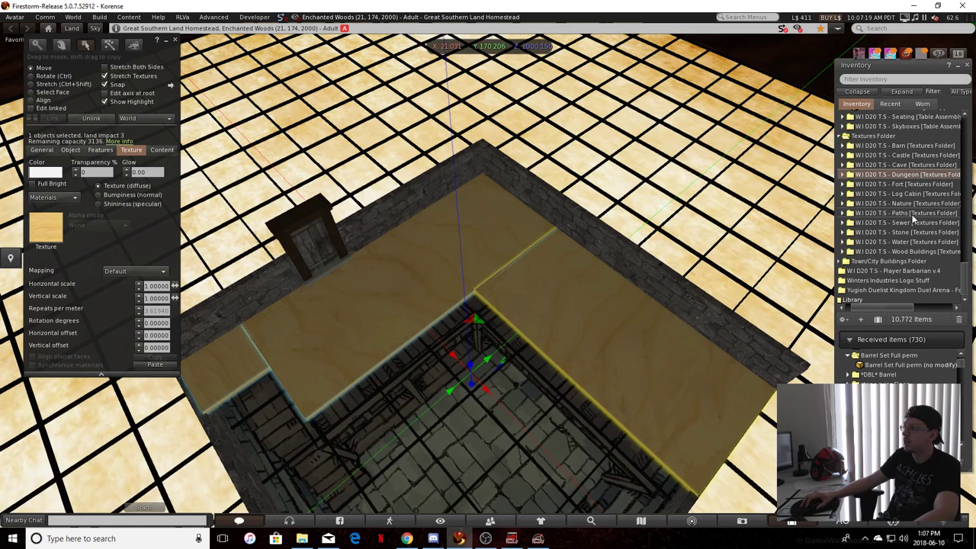
double_click(903, 194)
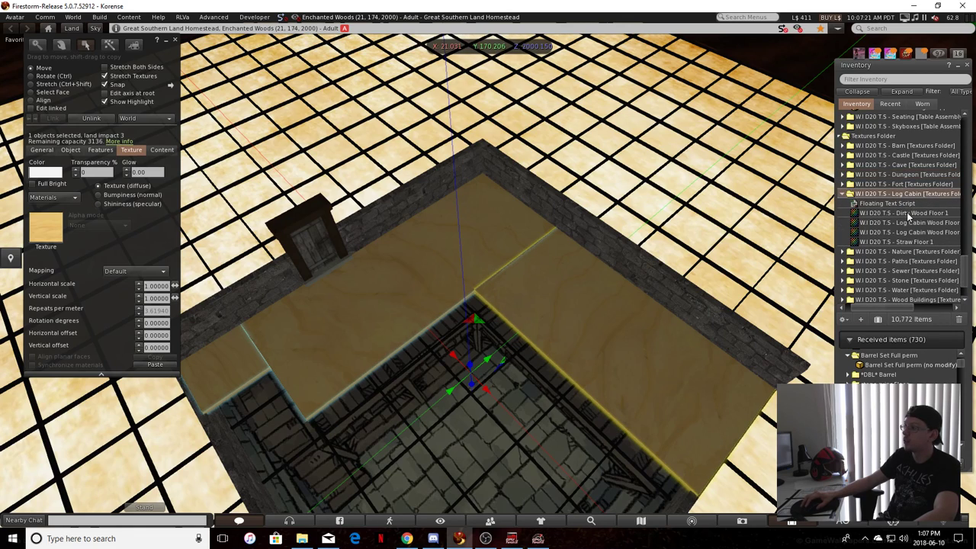
double_click(906, 212)
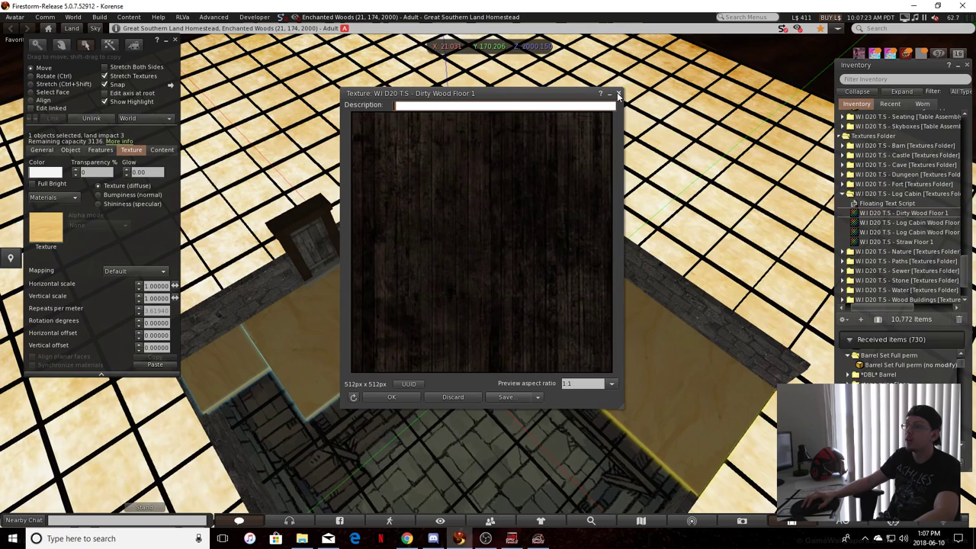
left_click(618, 94)
left_click_drag(897, 217, 178, 226)
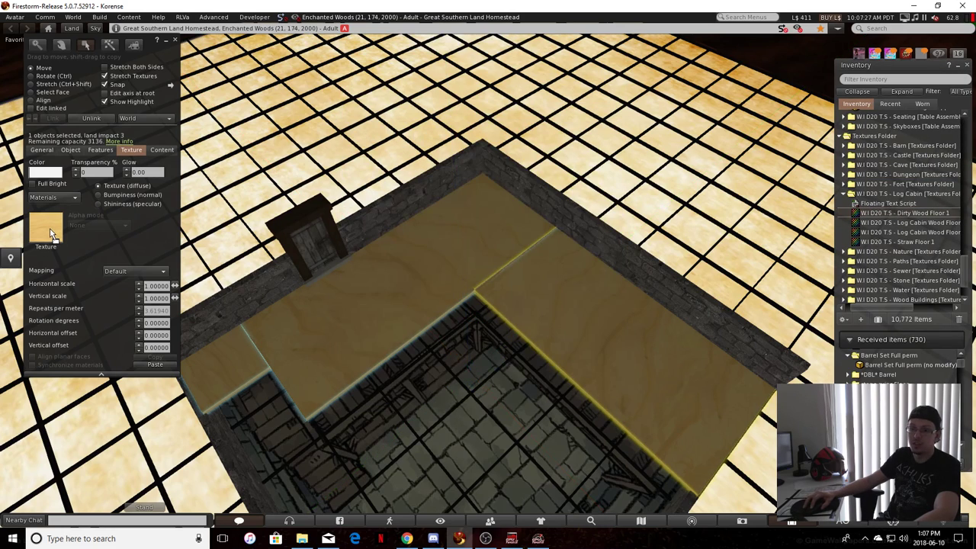
left_click_drag(47, 234, 46, 231)
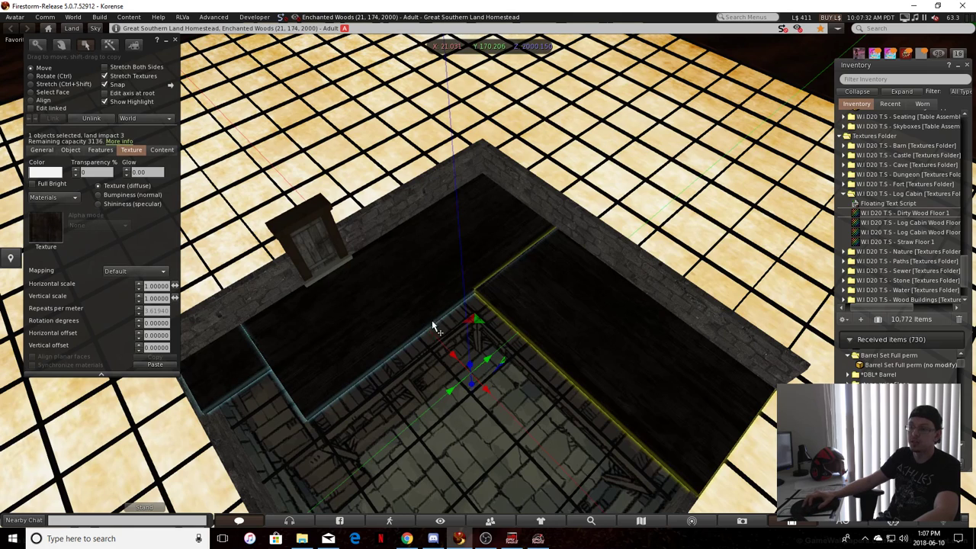
scroll(702, 327, "down", 1)
Preview the Wood Floor 1 through Wood Floor 5 textures in the Wood Buildings textures folder
scroll(923, 240, "down", 5)
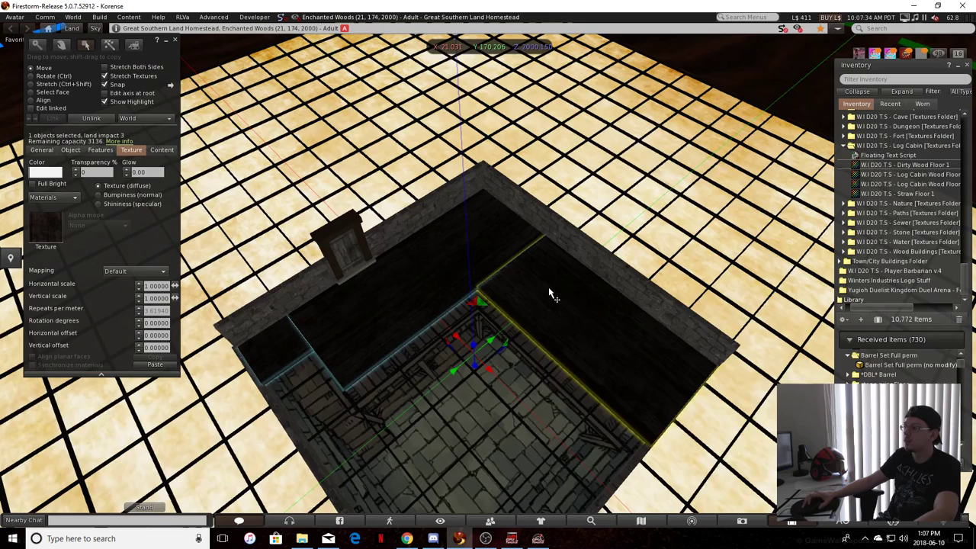
scroll(548, 290, "up", 4)
double_click(909, 253)
scroll(908, 253, "down", 2)
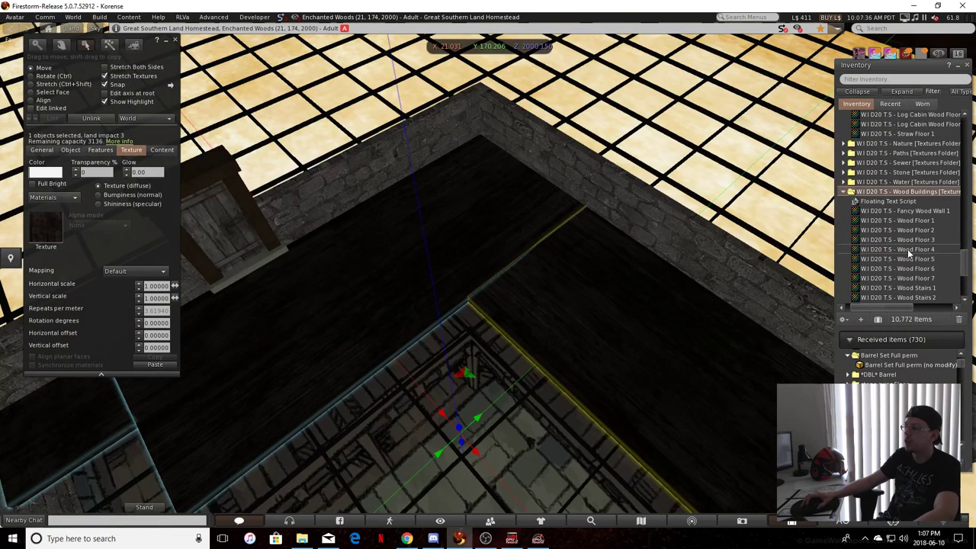
scroll(907, 251, "down", 2)
double_click(896, 169)
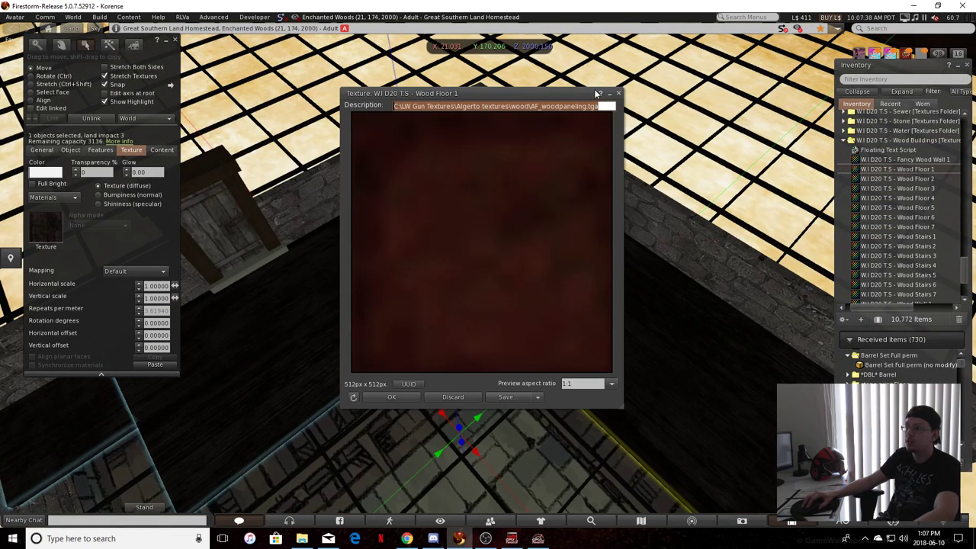
left_click(617, 93)
double_click(919, 179)
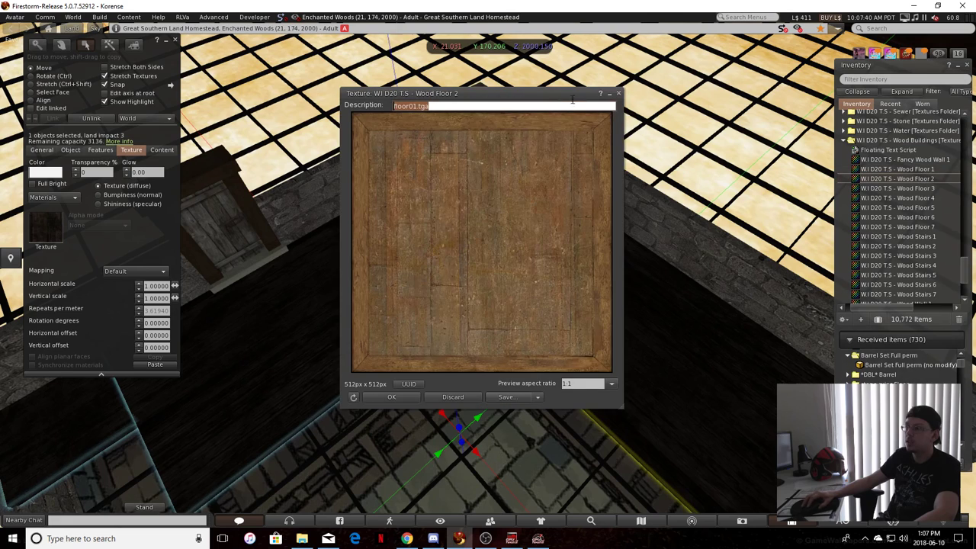
left_click(617, 93)
double_click(902, 189)
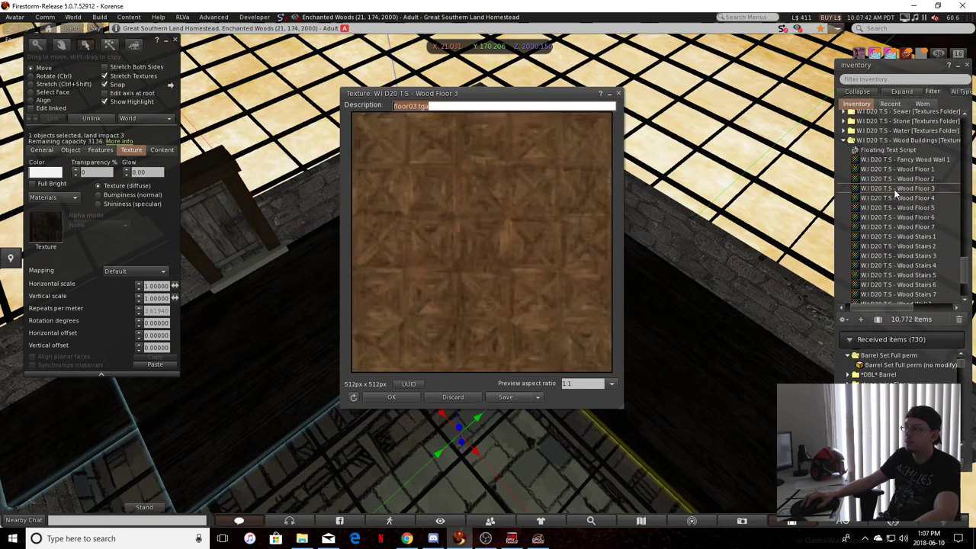
left_click(619, 94)
double_click(918, 200)
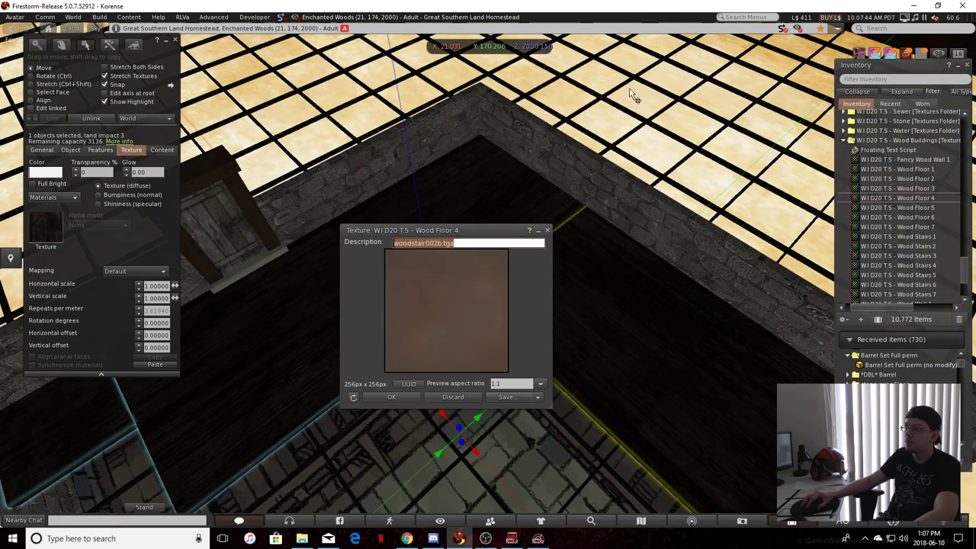
left_click(547, 229)
double_click(897, 207)
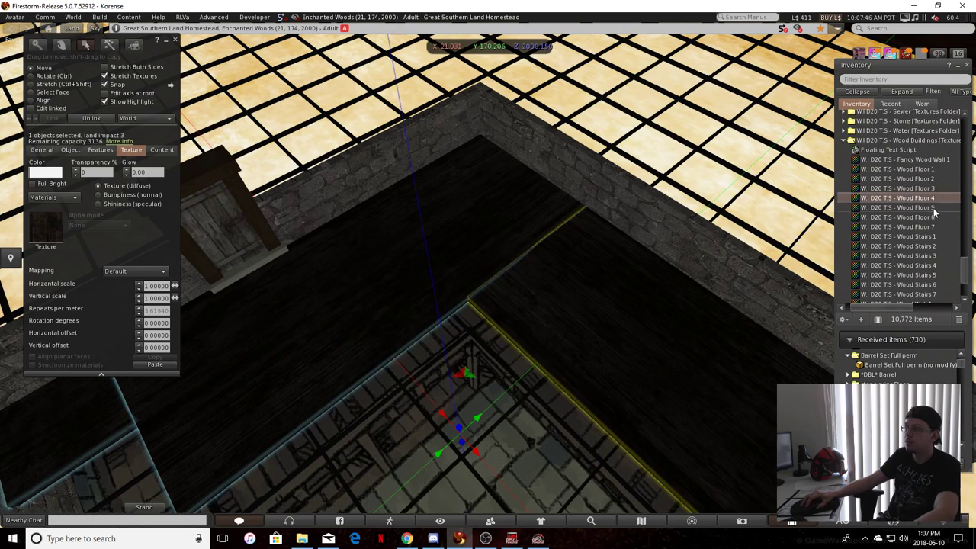
left_click(619, 93)
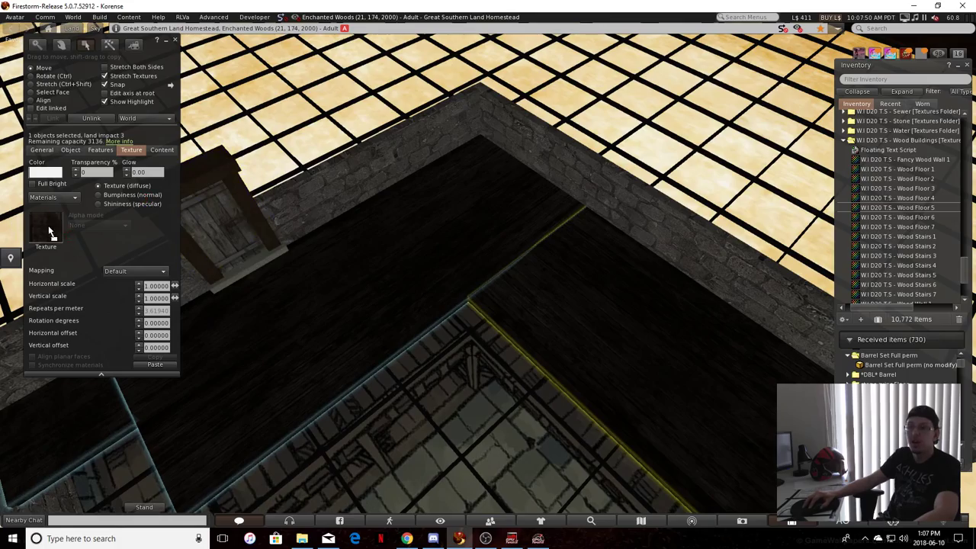
Apply the Wood Floor 5 texture to the linked raised floor panels and inspect the plank direction from above
left_click_drag(50, 231, 50, 230)
left_click_drag(519, 266, 505, 298, "alt")
left_click(502, 304)
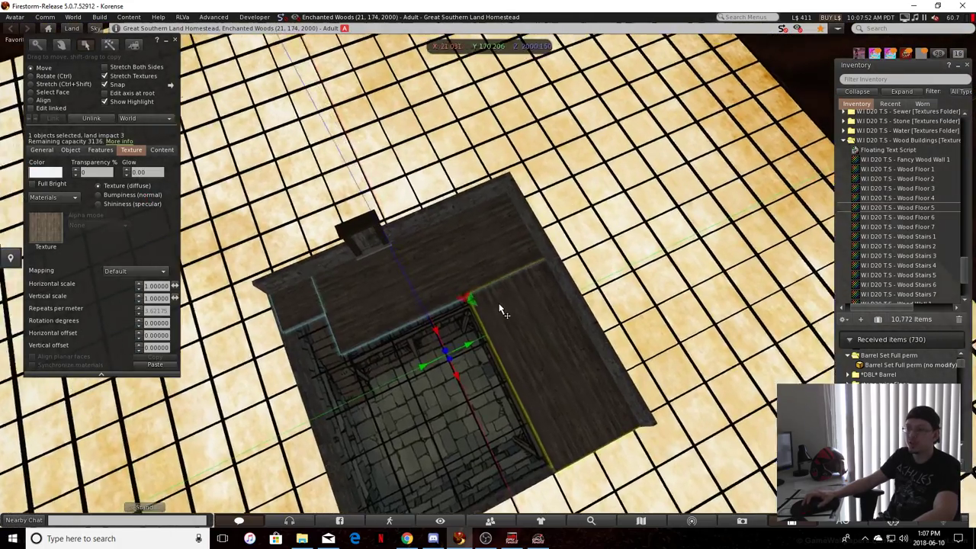
scroll(500, 309, "up", 6)
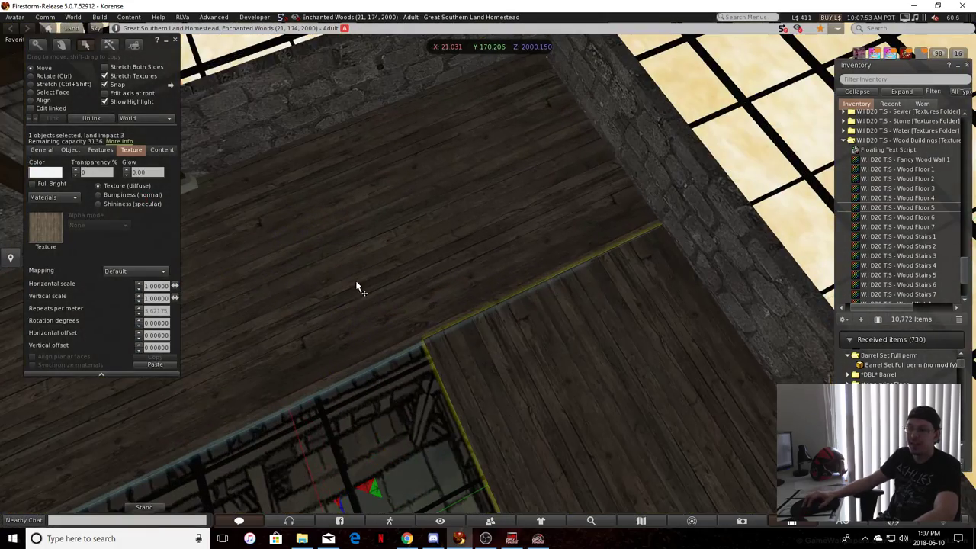
scroll(358, 288, "down", 6)
left_click_drag(361, 398, 439, 343, "ctrl+alt")
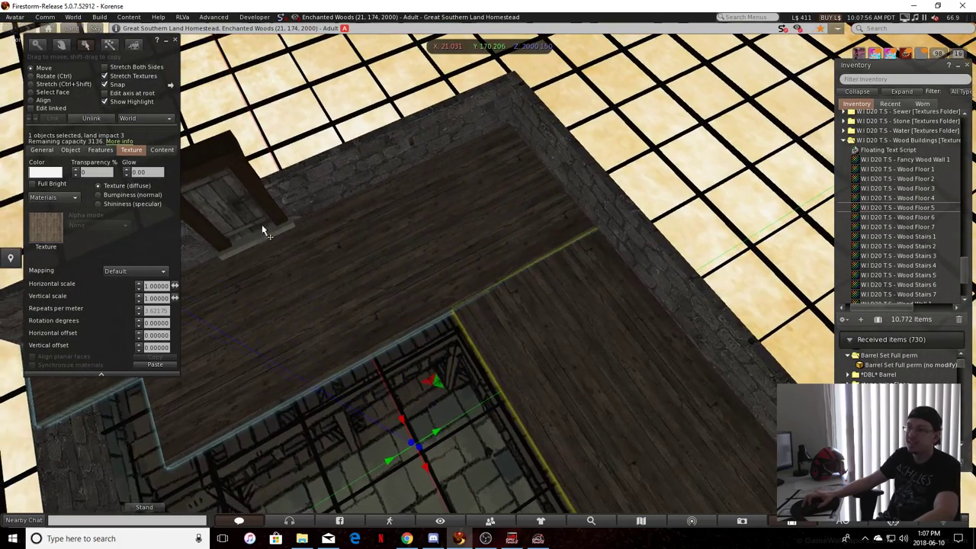
Keep the floor panels' colour white and turn on Full Bright for them
left_click(45, 171)
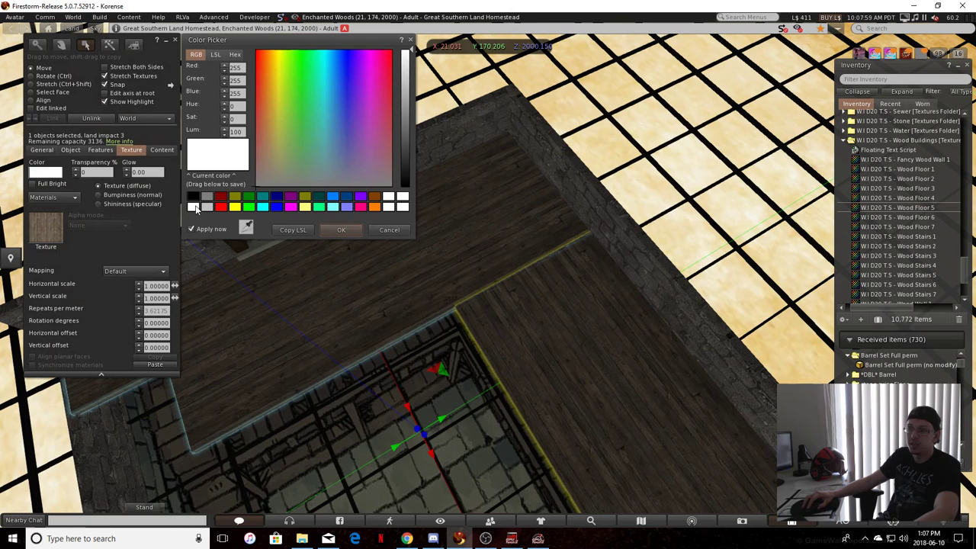
left_click(328, 230)
left_click(33, 184)
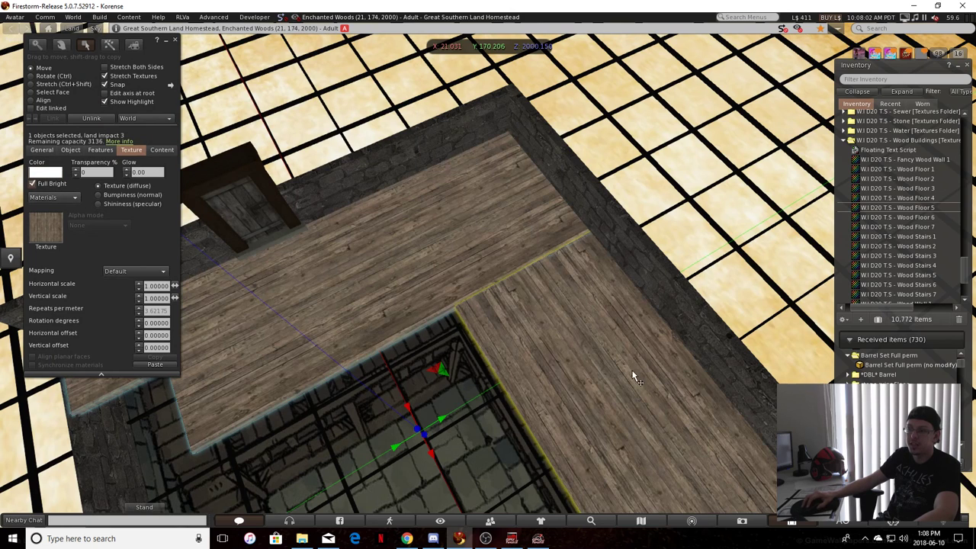
left_click_drag(487, 272, 435, 243, "alt")
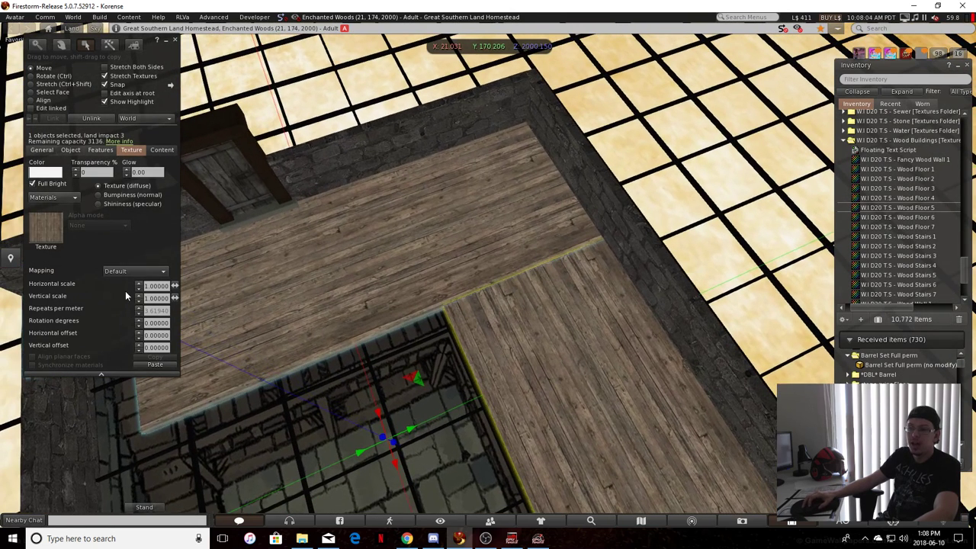
Change the floor panels' texture mapping to Planar and enable Align planar faces so the planks run continuously
left_click(38, 93)
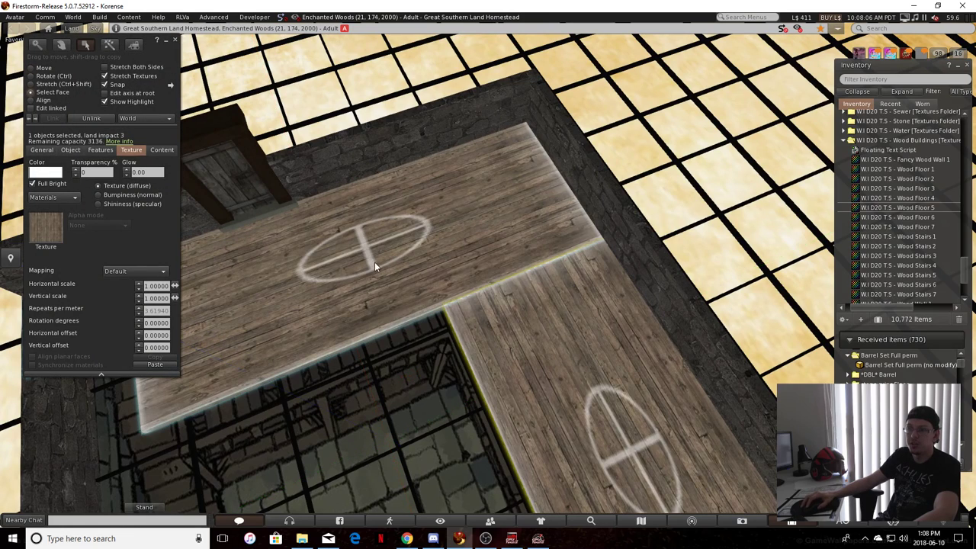
left_click(40, 69)
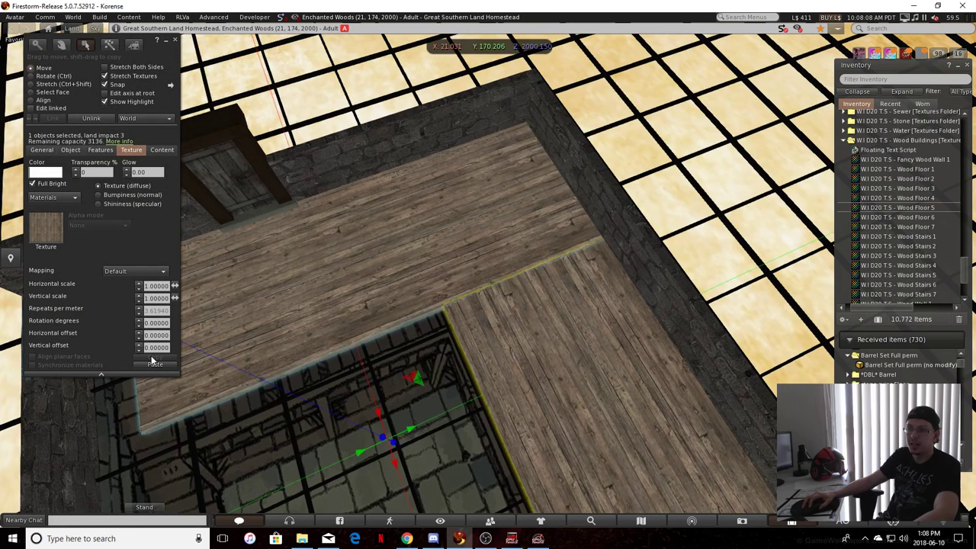
left_click(111, 272)
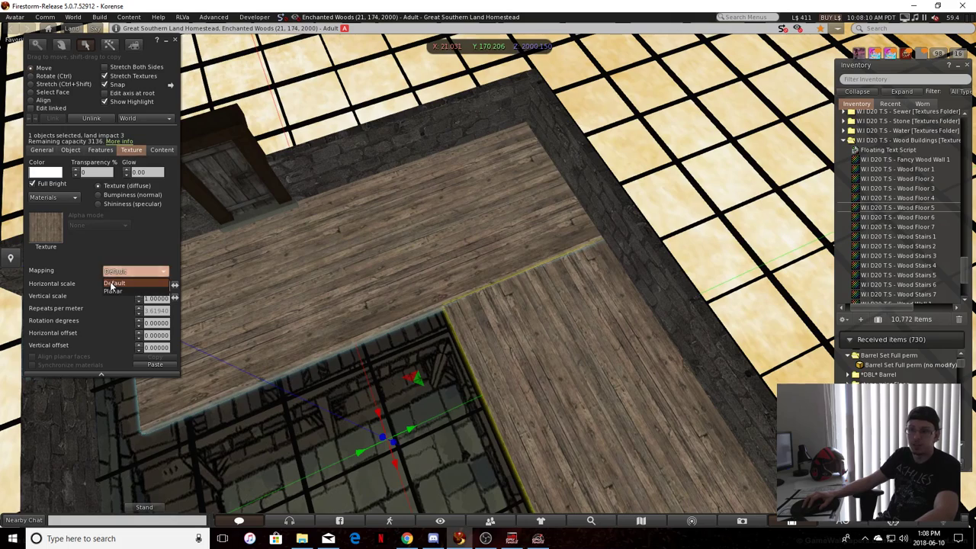
left_click(113, 291)
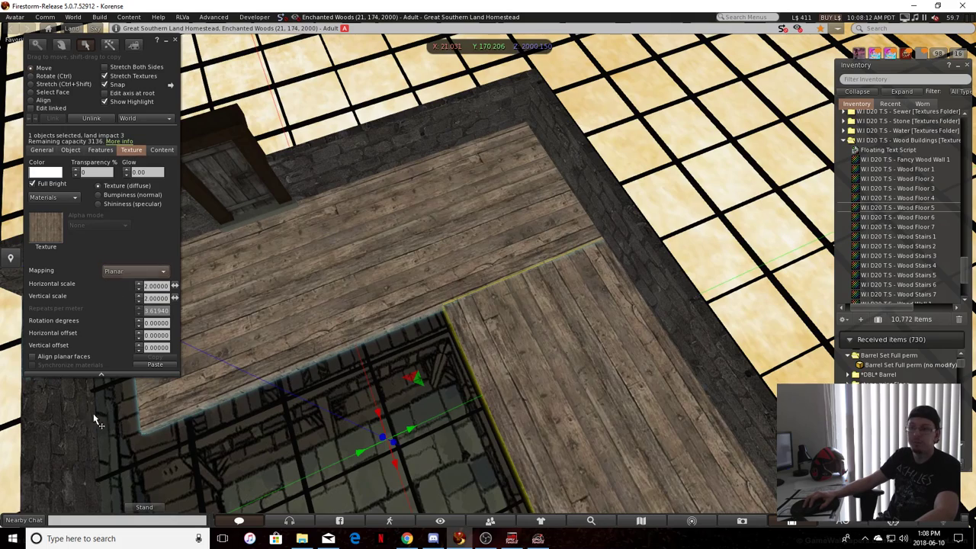
key("Escape")
left_click(594, 416)
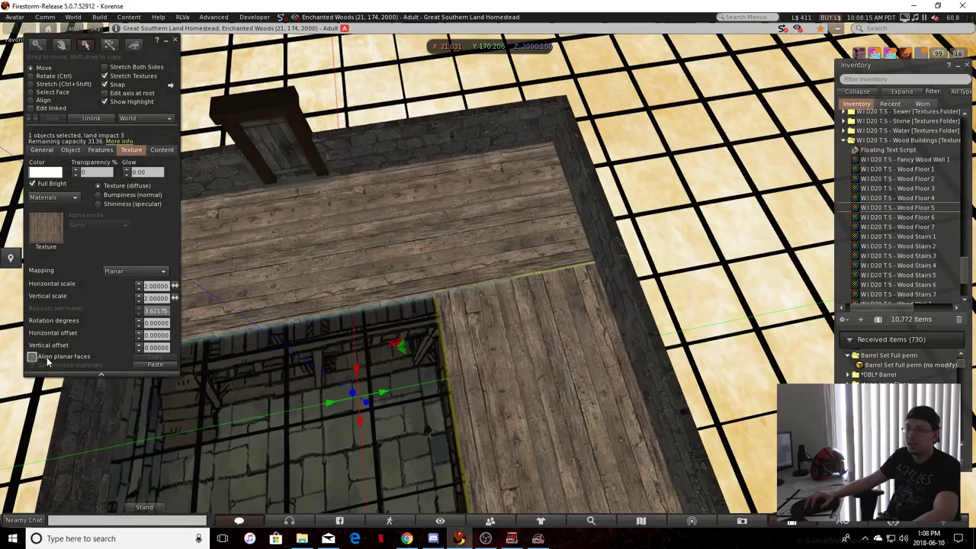
left_click(32, 357)
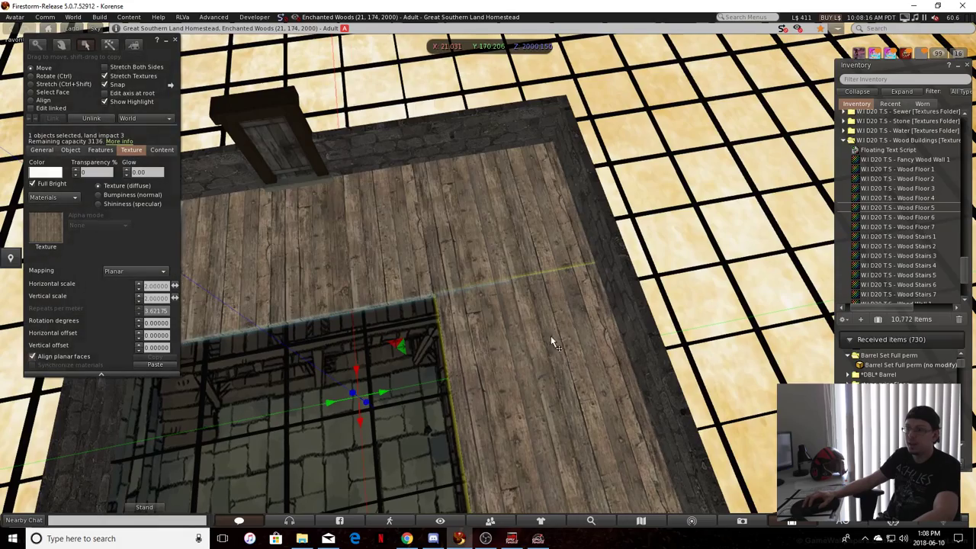
key("Escape")
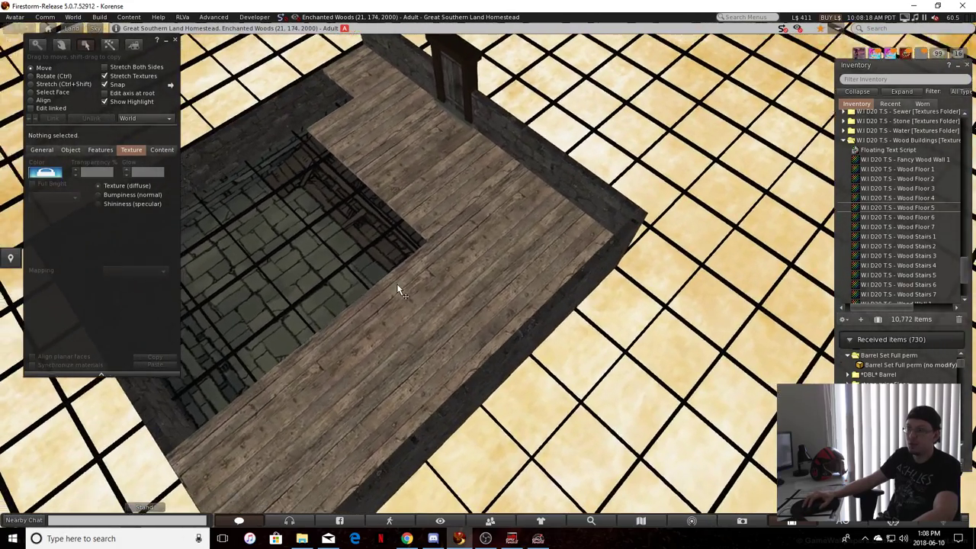
Reselect the linked floor panels, set their texture rotation to 90 degrees, and switch to selecting individual faces
left_click(375, 317)
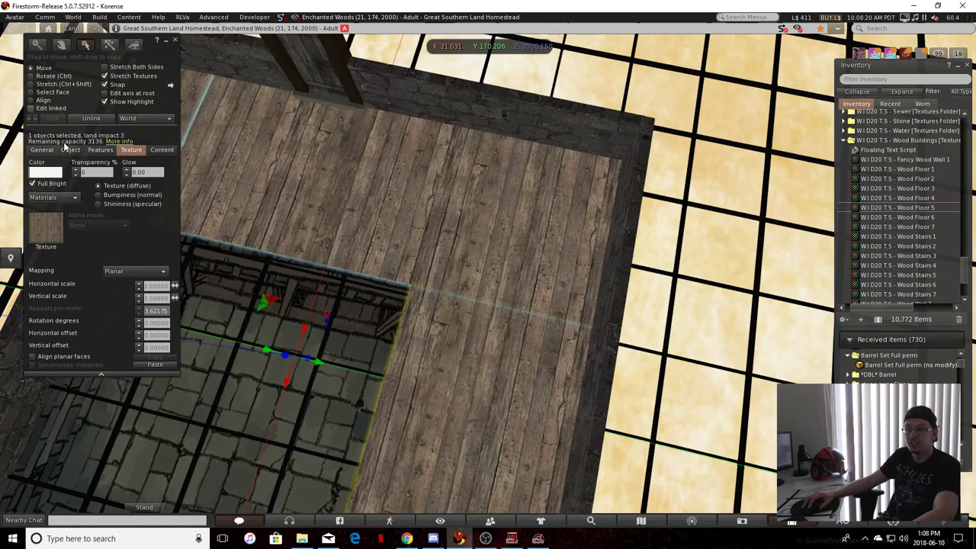
left_click(157, 323)
type("90")
key("Return")
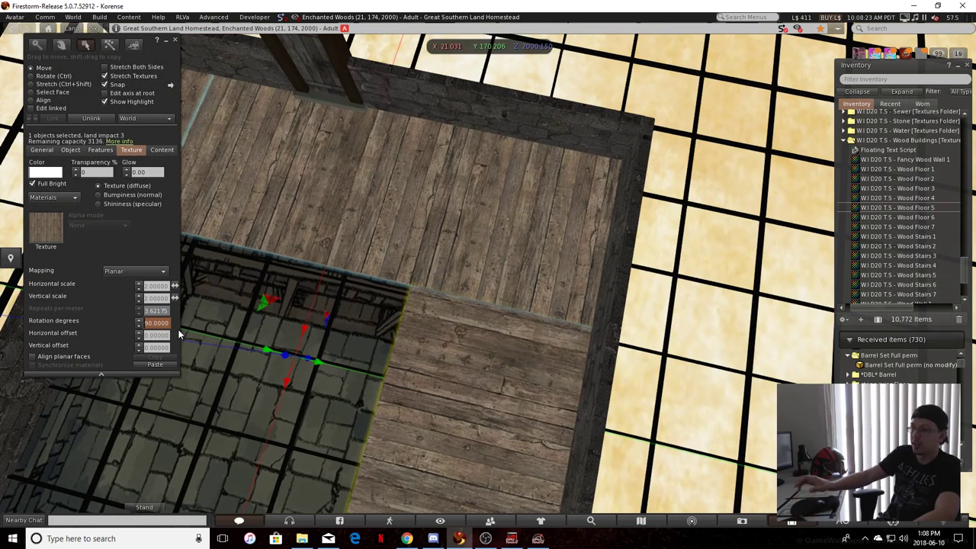
left_click(467, 242)
left_click(30, 92)
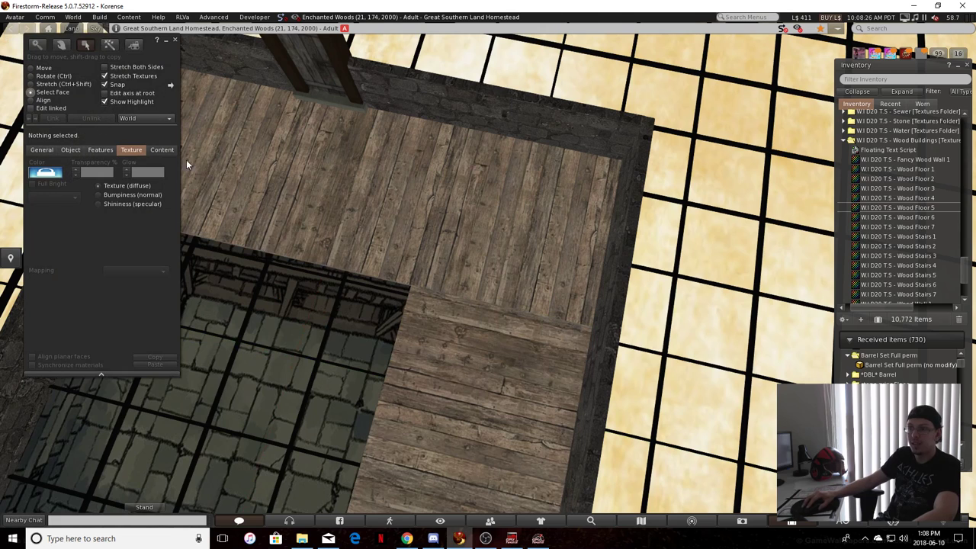
Select the top faces of the two floor panels along the door wall and set their texture rotation to 0 degrees
left_click(401, 197)
scroll(243, 133, "down", 2)
left_click(229, 132, "shift")
scroll(229, 132, "up", 3)
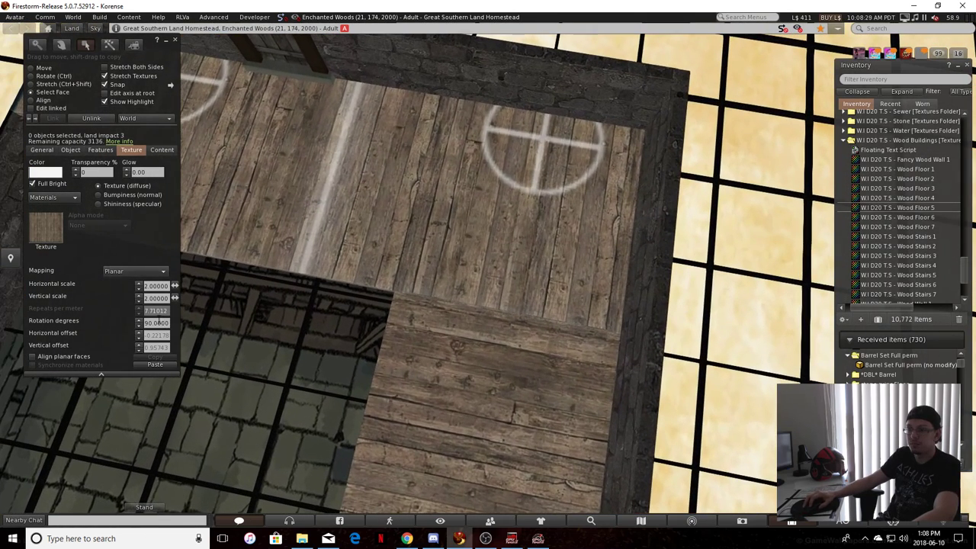
left_click_drag(168, 322, 143, 324)
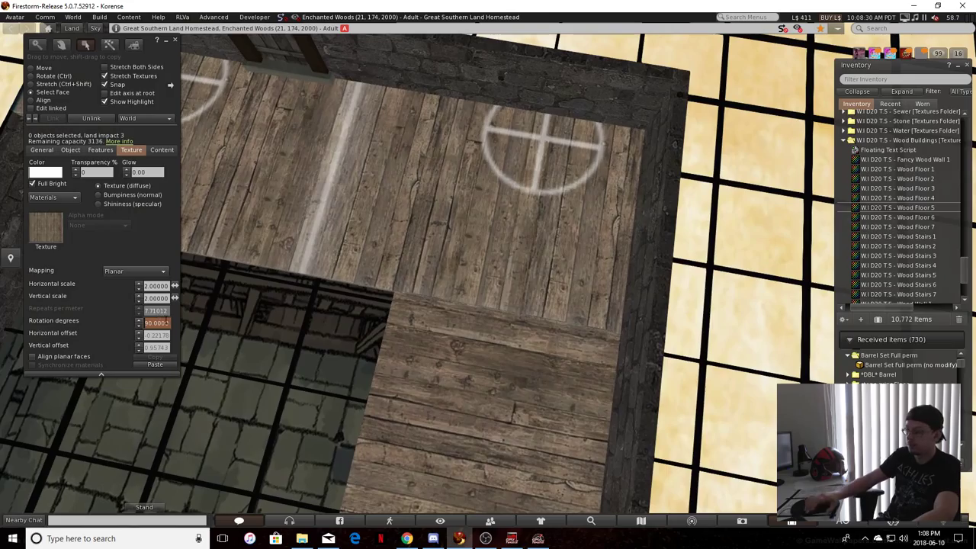
type("0")
key("Return")
left_click_drag(545, 285, 501, 236, "alt")
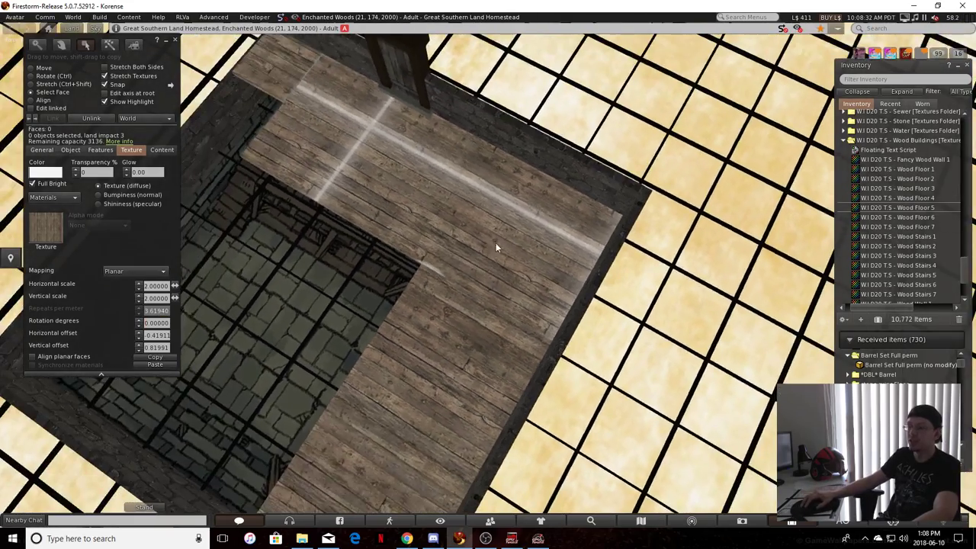
Select the linked raised floor panels as a whole object, turn off Full Bright for them, and deselect them
left_click(383, 280)
left_click_drag(383, 280, 463, 274, "ctrl+alt")
left_click(462, 221)
left_click(464, 311)
key("ctrl+b")
scroll(586, 238, "down", 5)
left_click(455, 273)
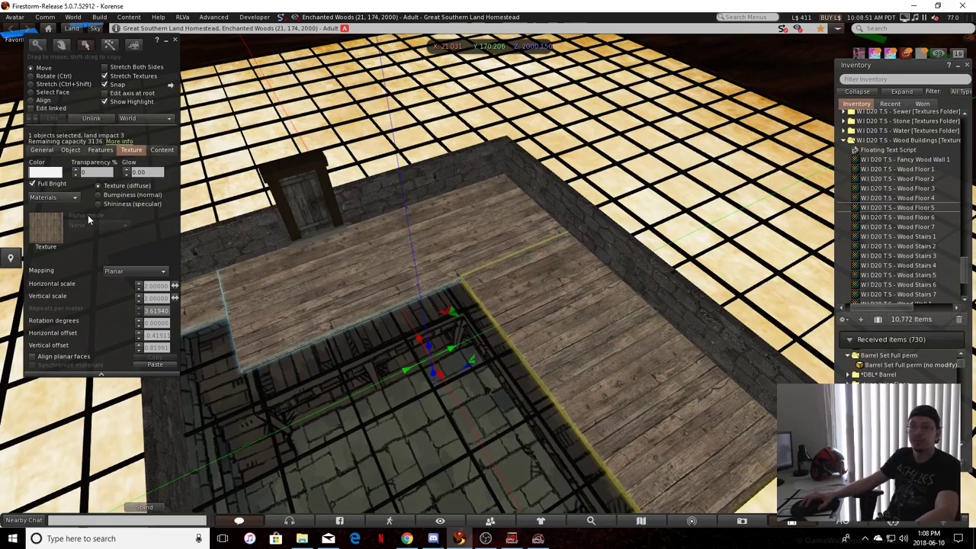
left_click(48, 184)
left_click(353, 289)
scroll(216, 288, "down", 5)
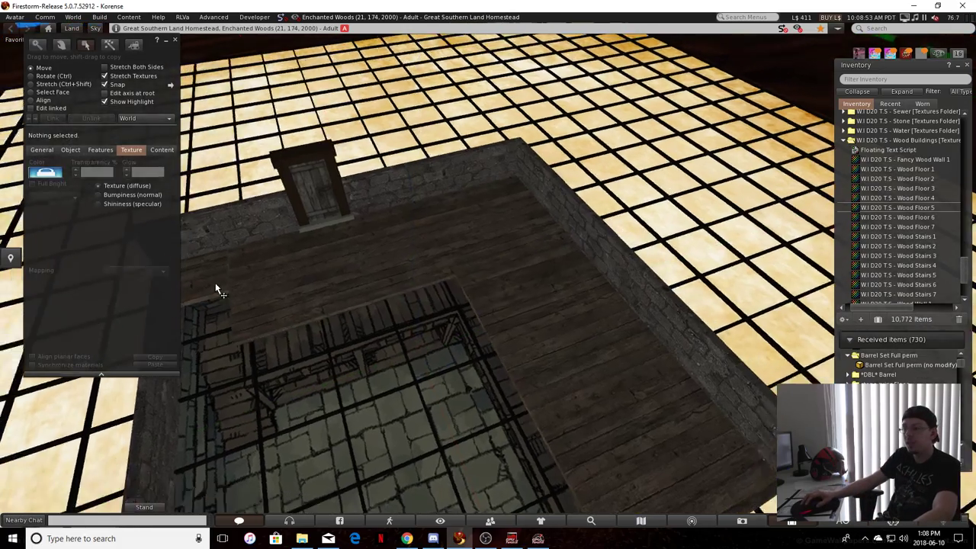
scroll(509, 380, "up", 7)
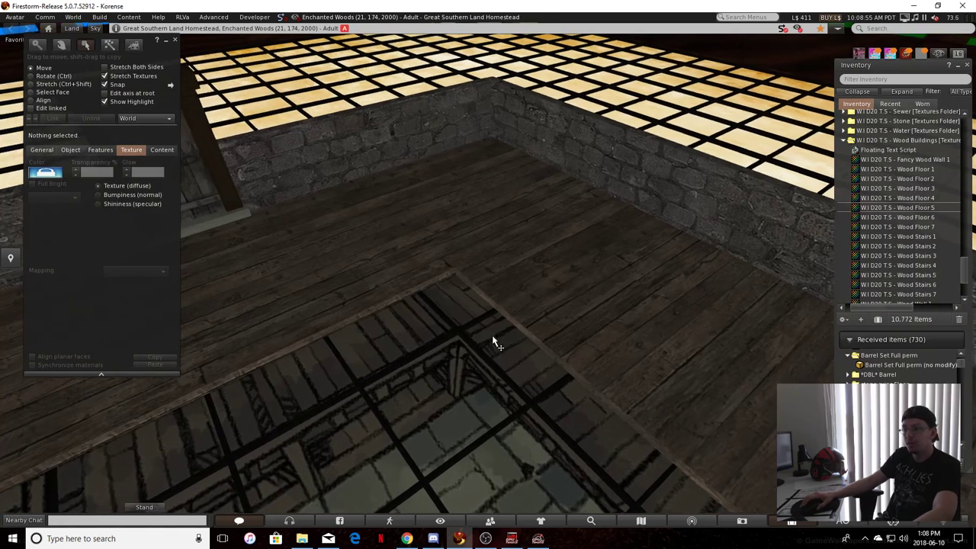
scroll(466, 311, "down", 3)
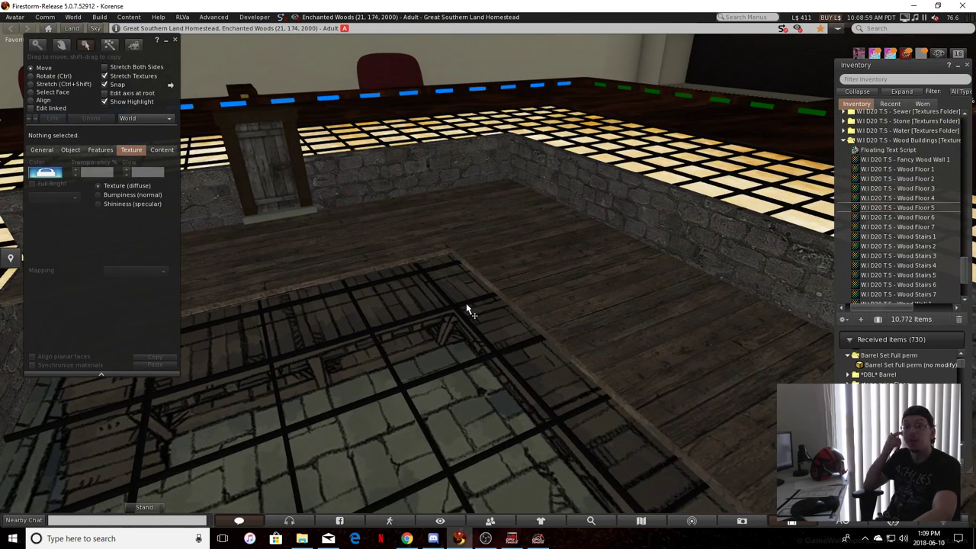
key("Left")
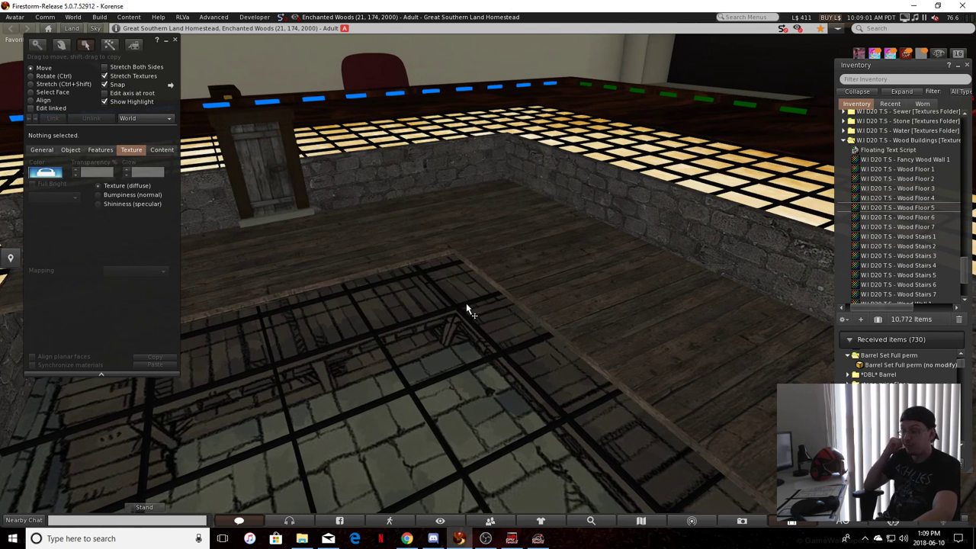
key("Right")
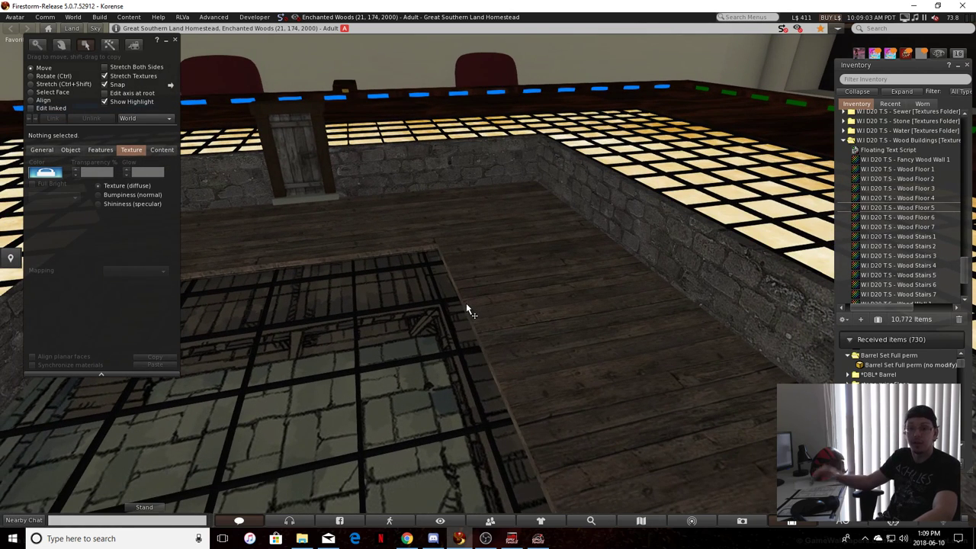
left_click_drag(523, 309, 482, 249, "alt")
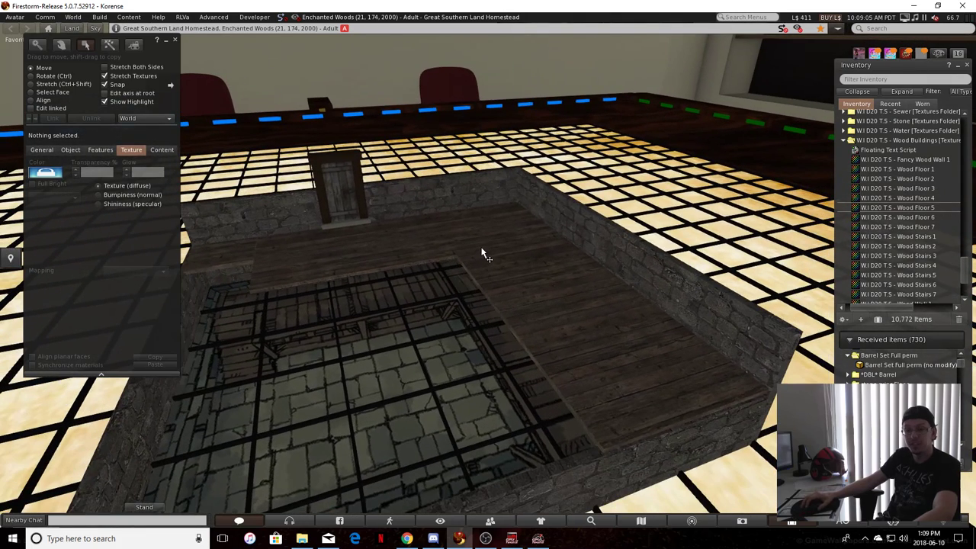